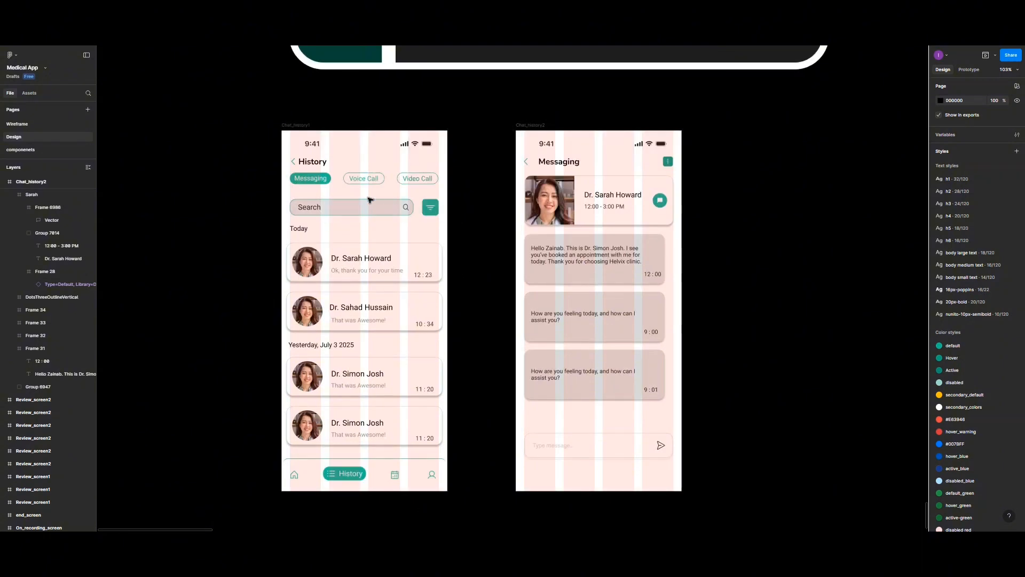
Duplicate the Chat_history1 frame and place the copy directly below the original
left_click(302, 126)
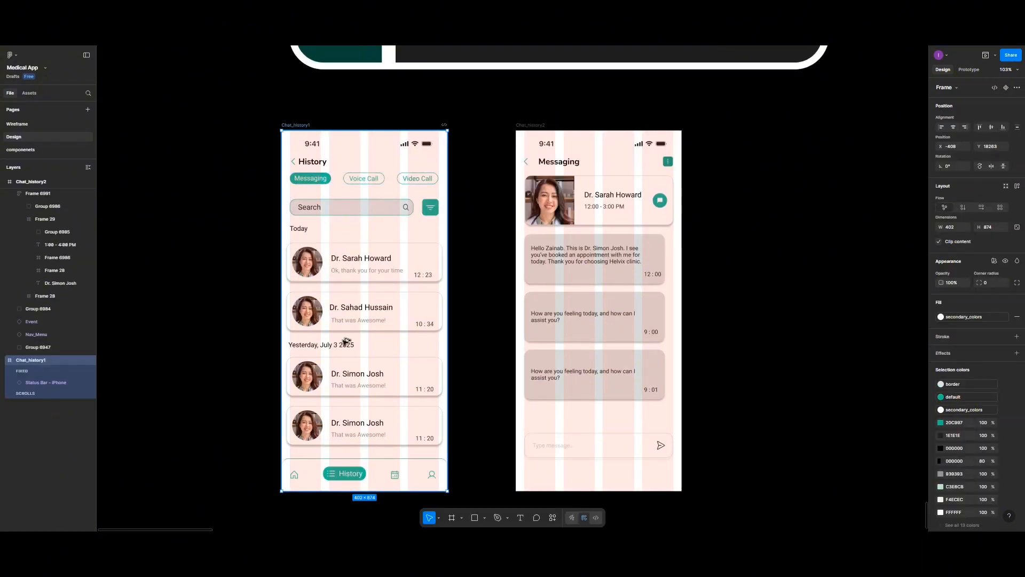
left_click_drag(370, 443, 302, 414)
scroll(455, 418, "down", 3)
scroll(302, 374, "down", 4)
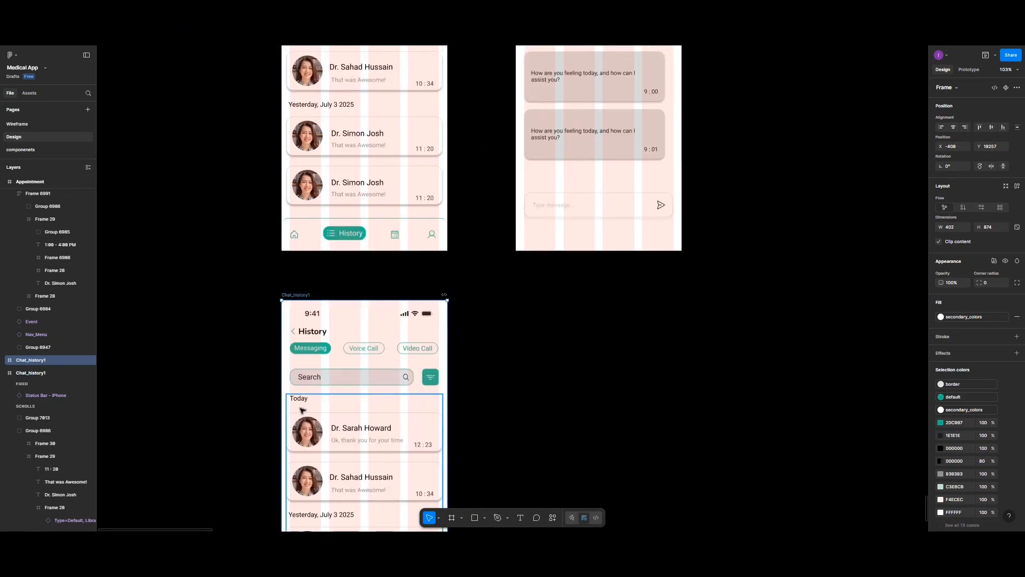
Rename the duplicated chat history frame as Call_history1
double_click(302, 255)
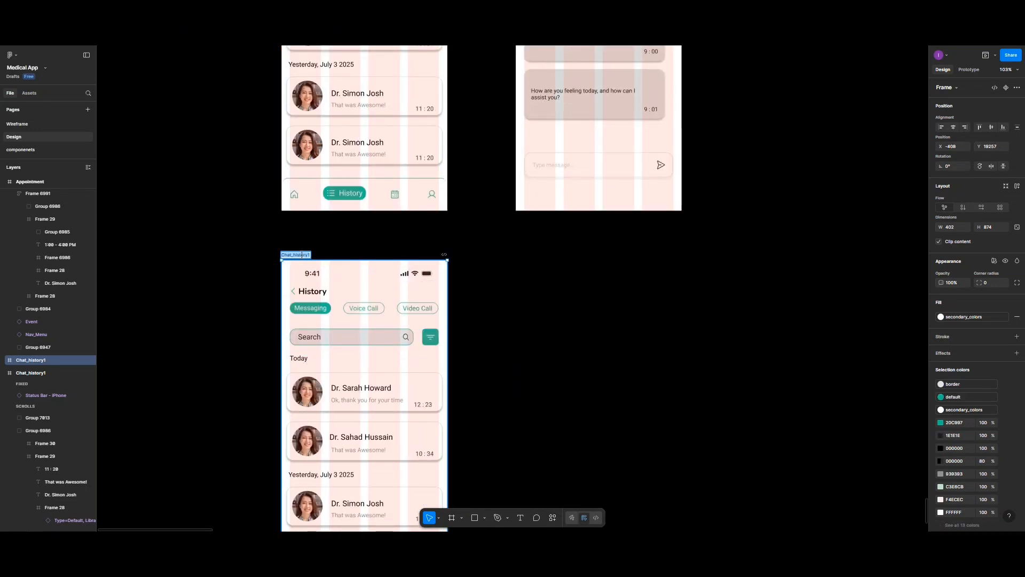
type("Call_hist")
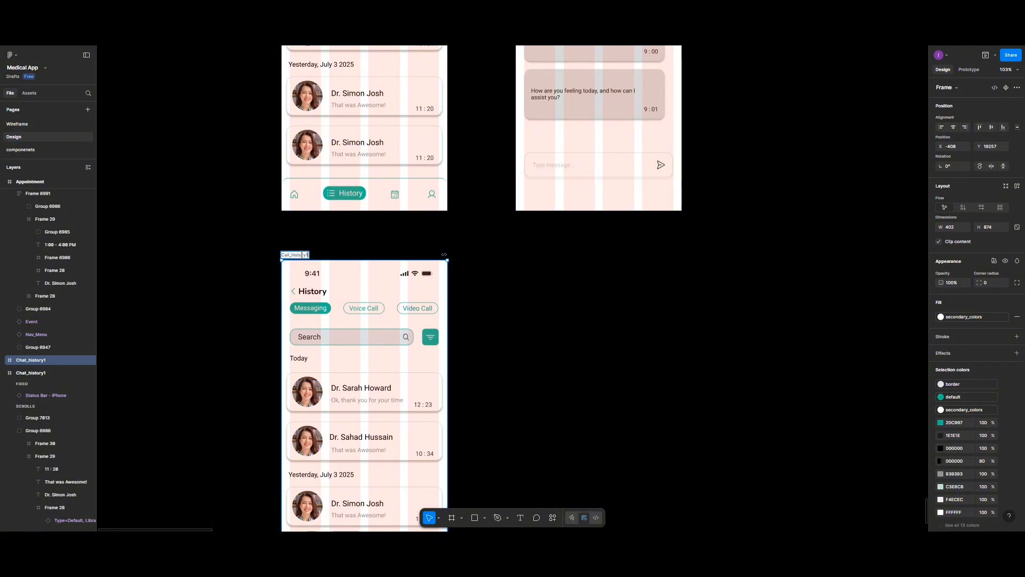
key("Return")
Give the Messaging pill in Call_history1 a teal 20C997 stroke and remove its fill
scroll(376, 322, "up", 5)
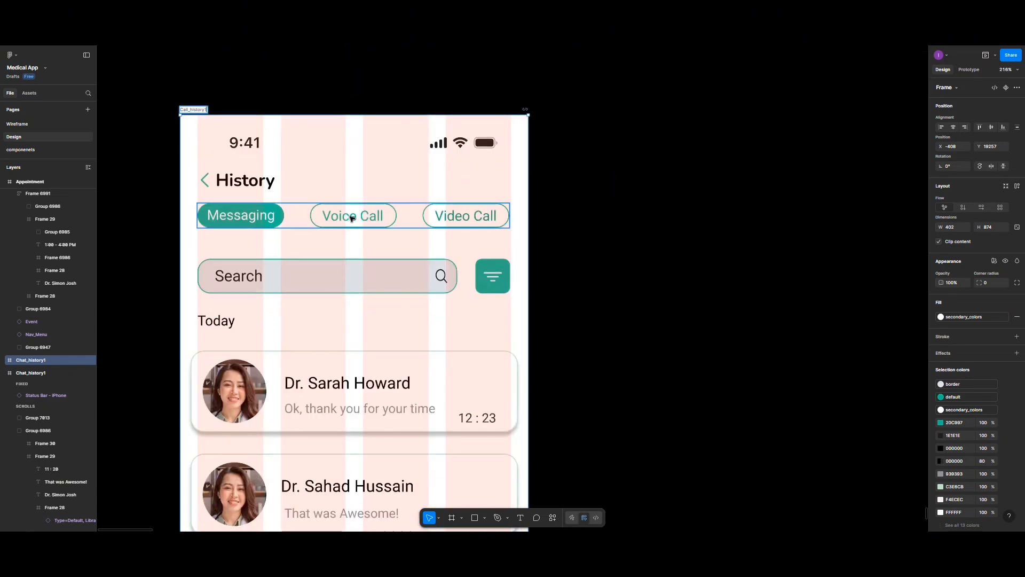
left_click(265, 218)
left_click(266, 219)
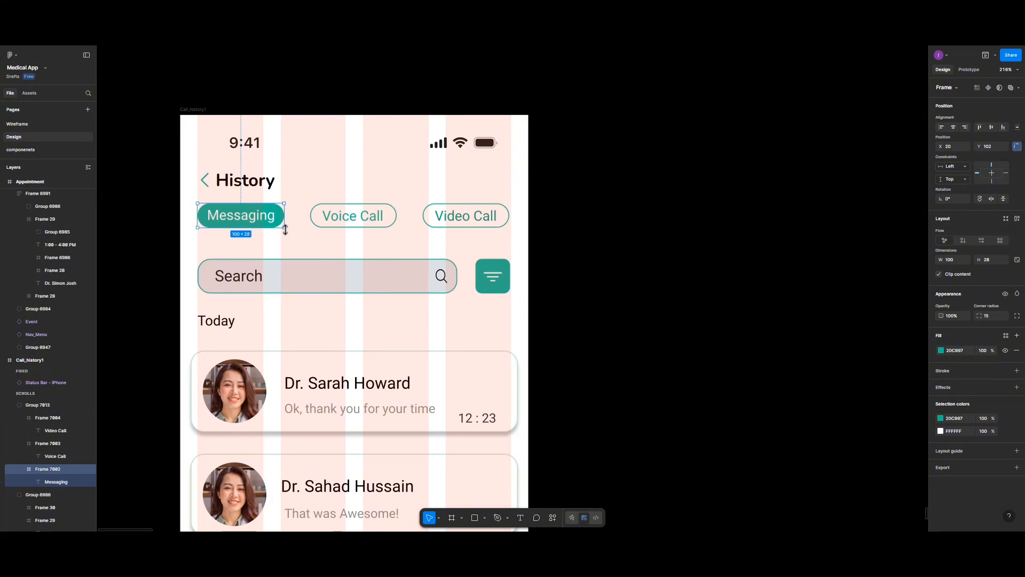
left_click(1017, 370)
left_click(941, 386)
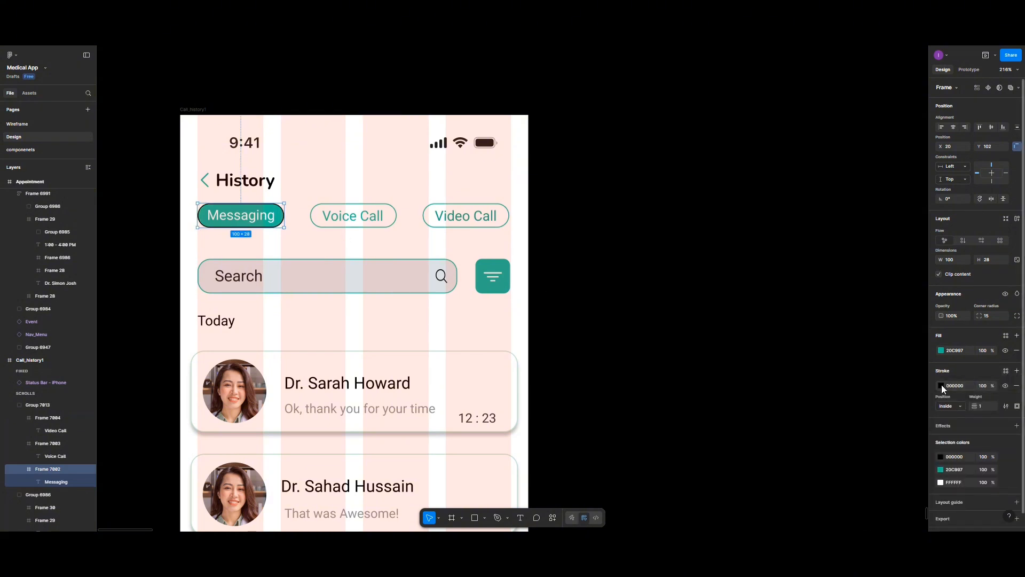
left_click(942, 388)
left_click(861, 496)
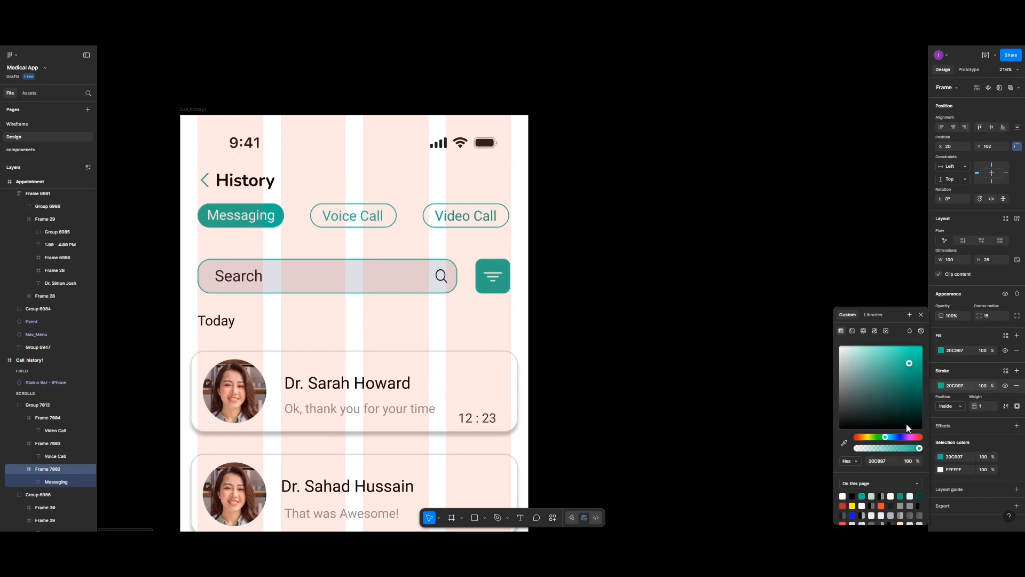
left_click(1016, 350)
left_click(999, 355)
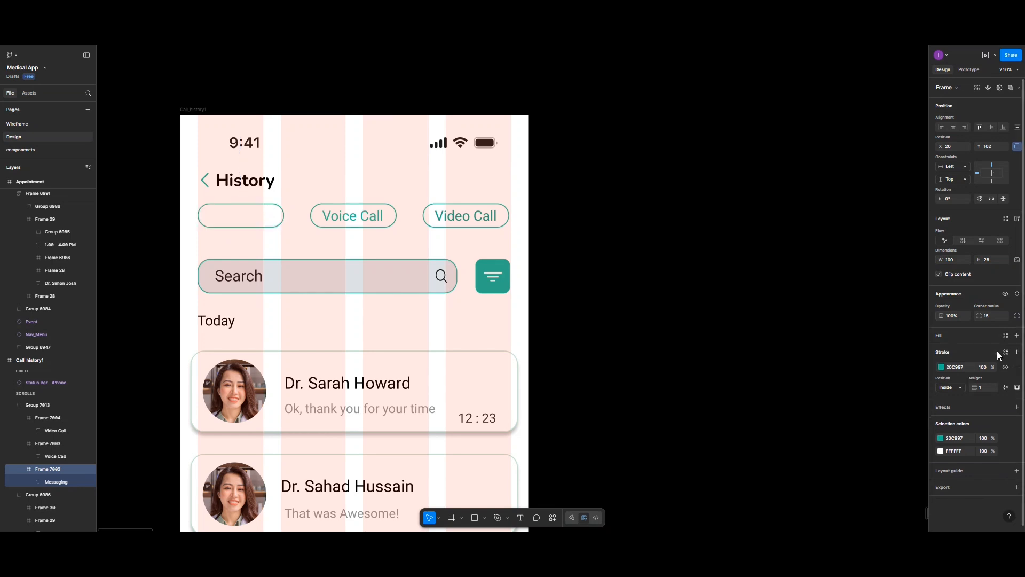
Set the Messaging label's text color to teal 20C997
left_click(253, 215)
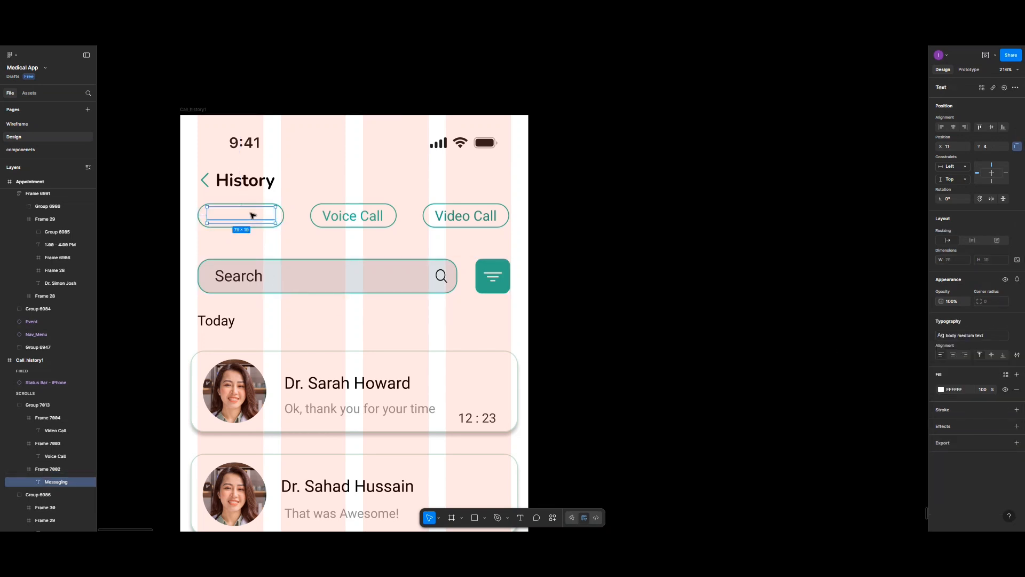
left_click(942, 391)
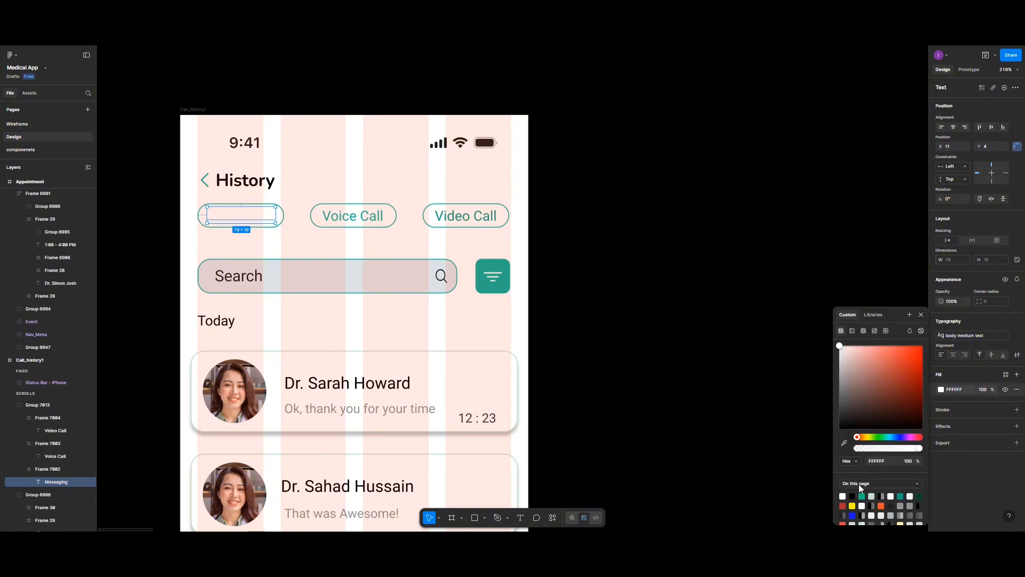
left_click(862, 496)
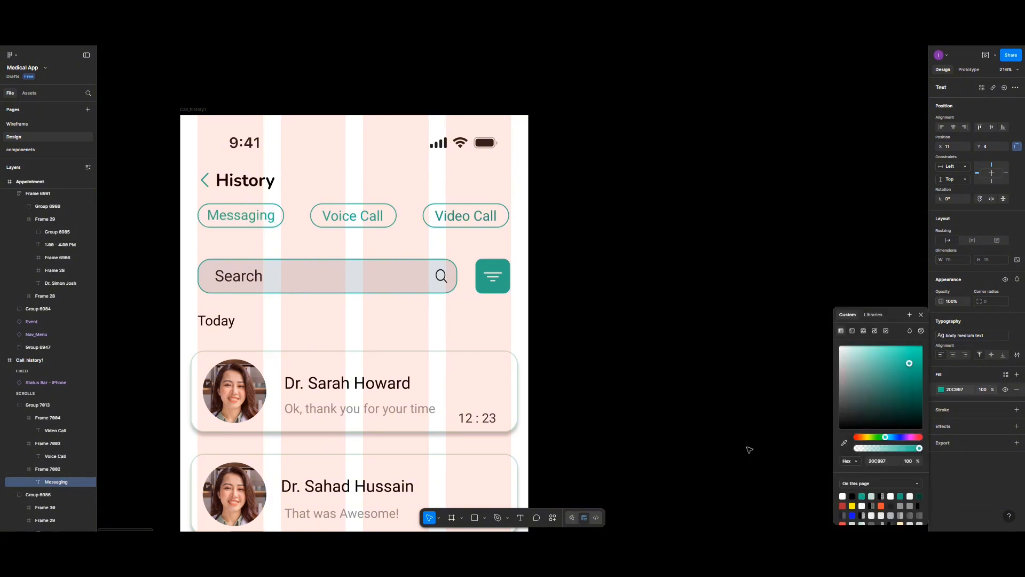
Try to recolor the whole Voice Call pill, both outline and label, to white FFFFFF
left_click(367, 213)
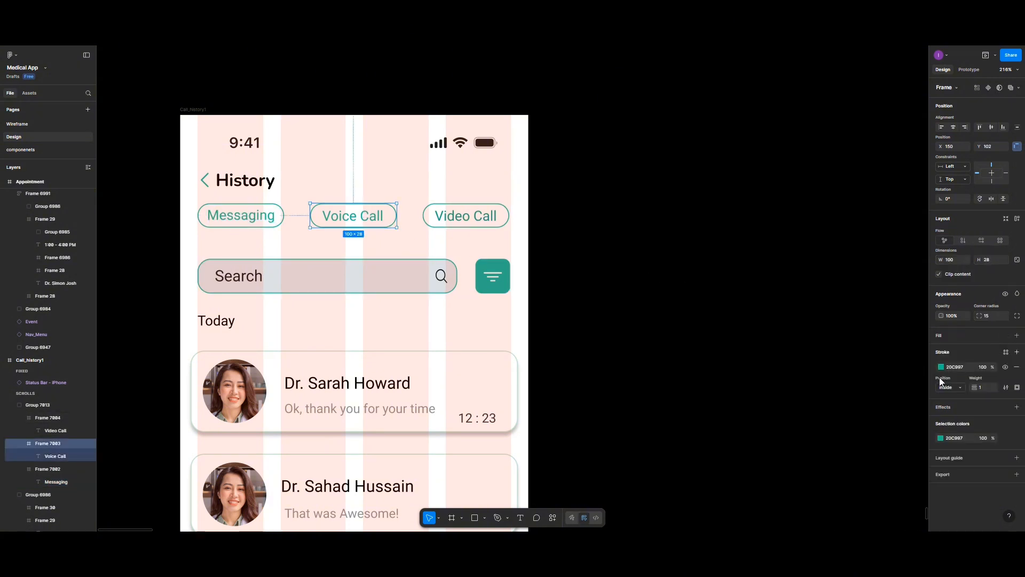
left_click(941, 438)
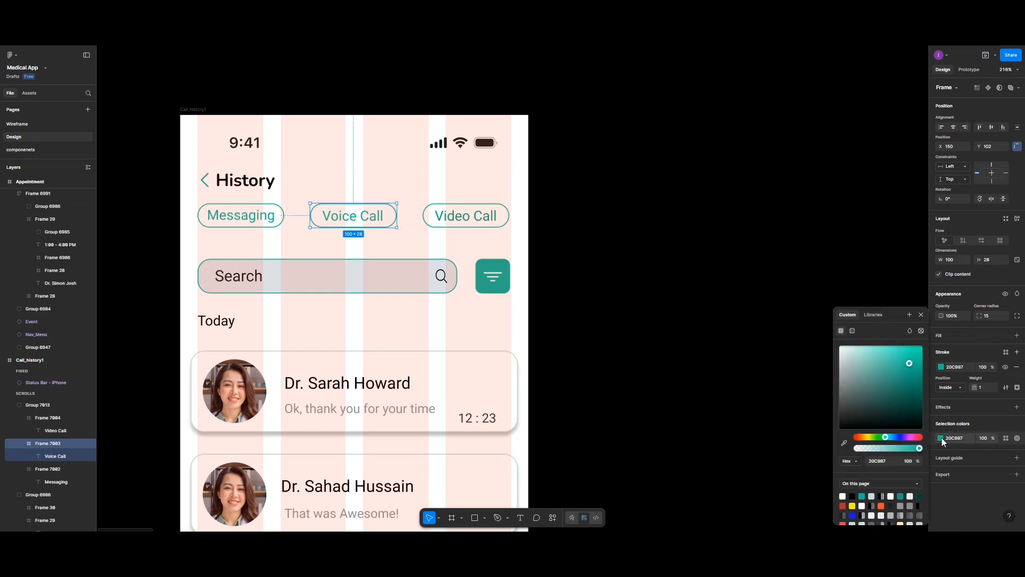
left_click(842, 496)
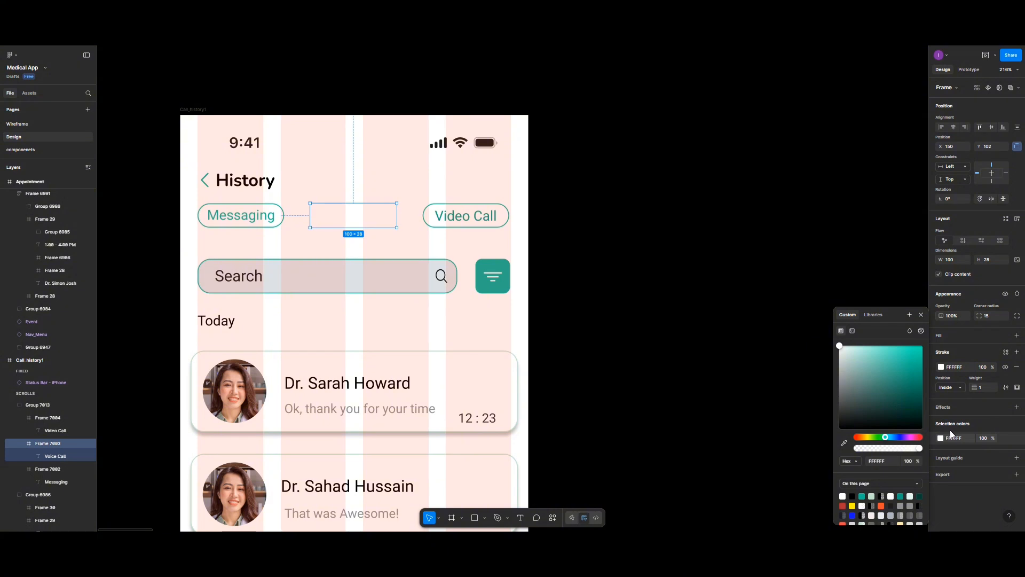
key("ctrl+z")
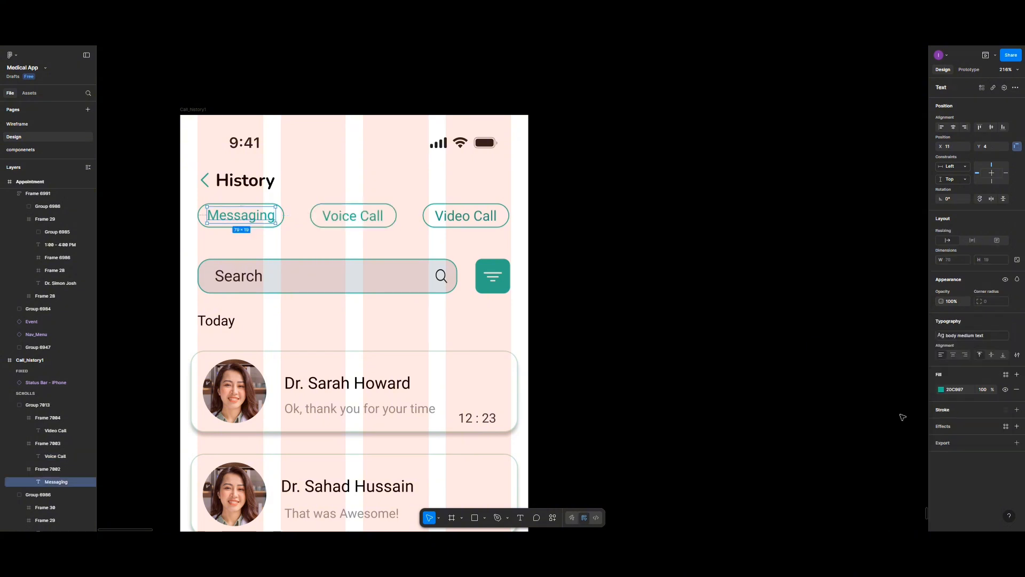
Set the Voice Call label to white FFFFFF and give its pill a teal 20C997 fill
left_click(376, 220)
left_click(376, 220)
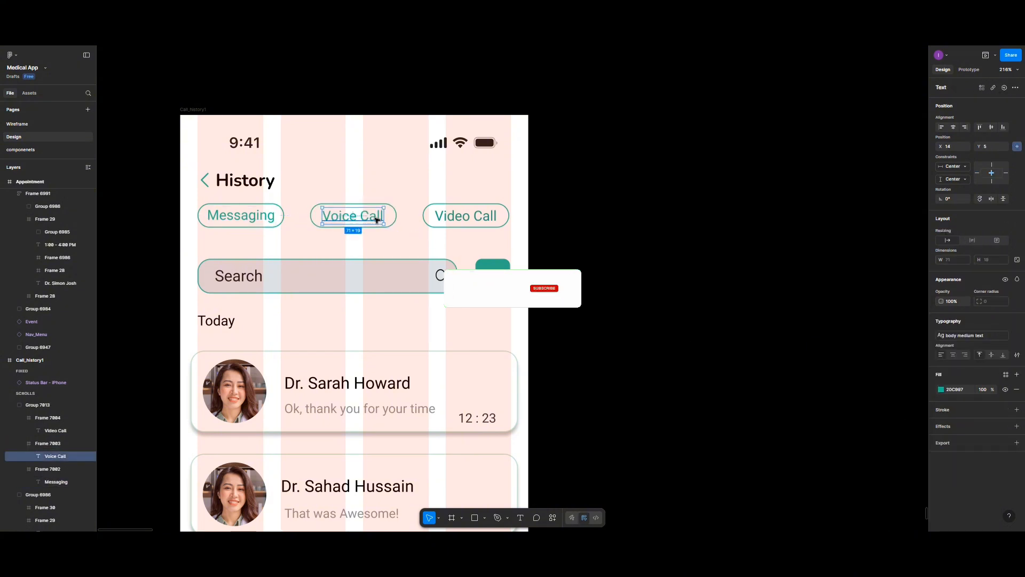
left_click(941, 390)
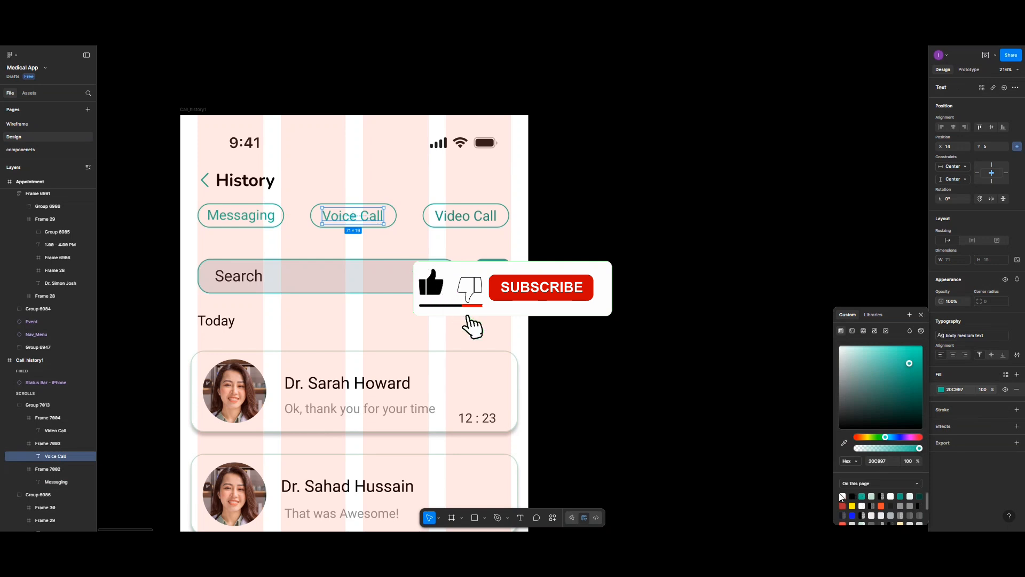
left_click(842, 492)
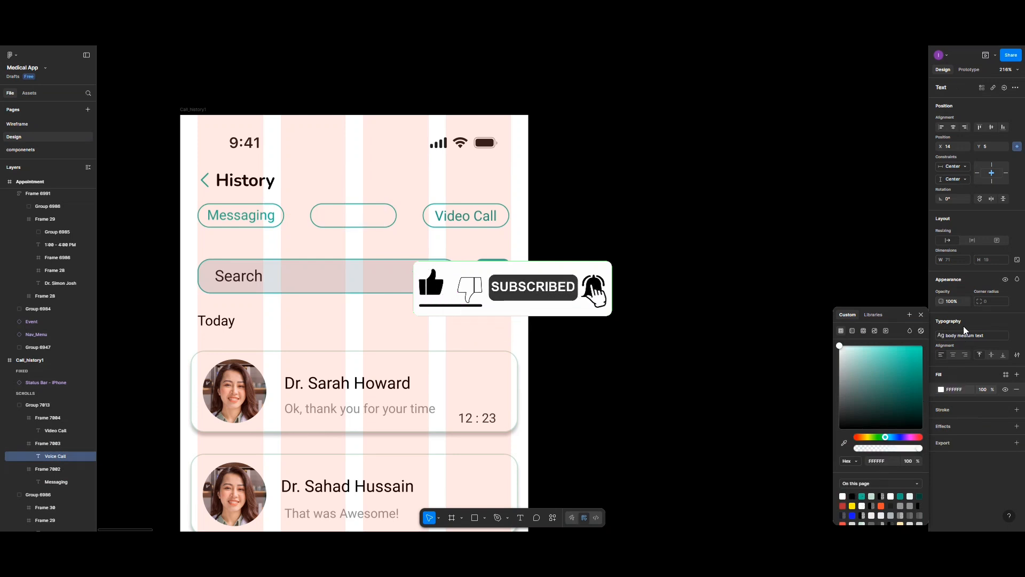
left_click(396, 217)
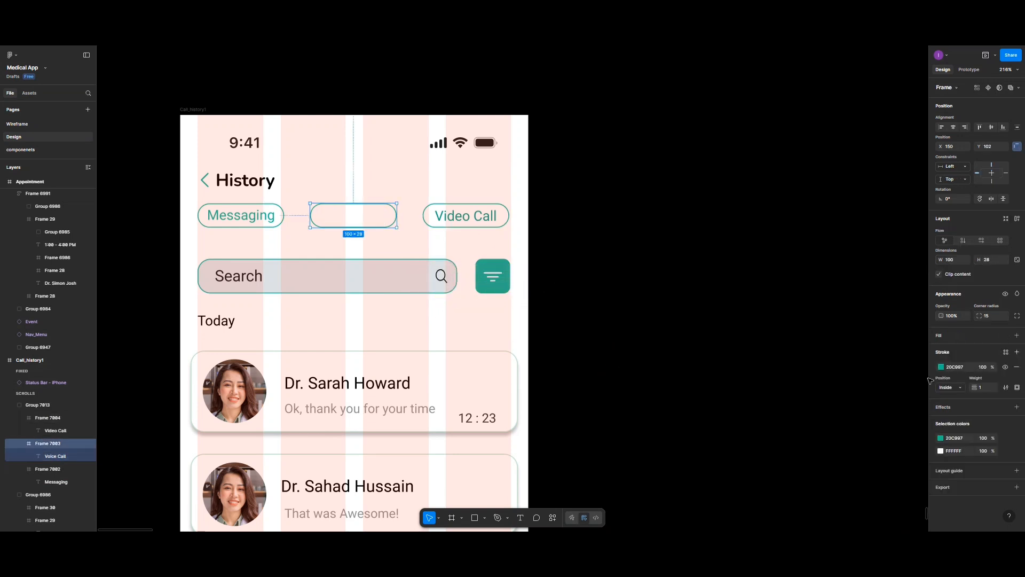
left_click(937, 335)
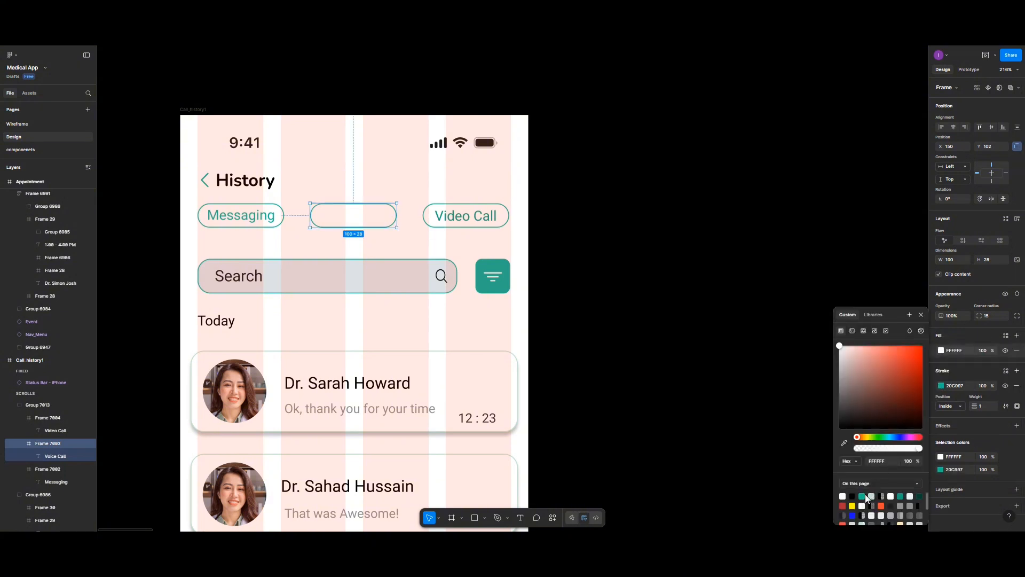
left_click(864, 496)
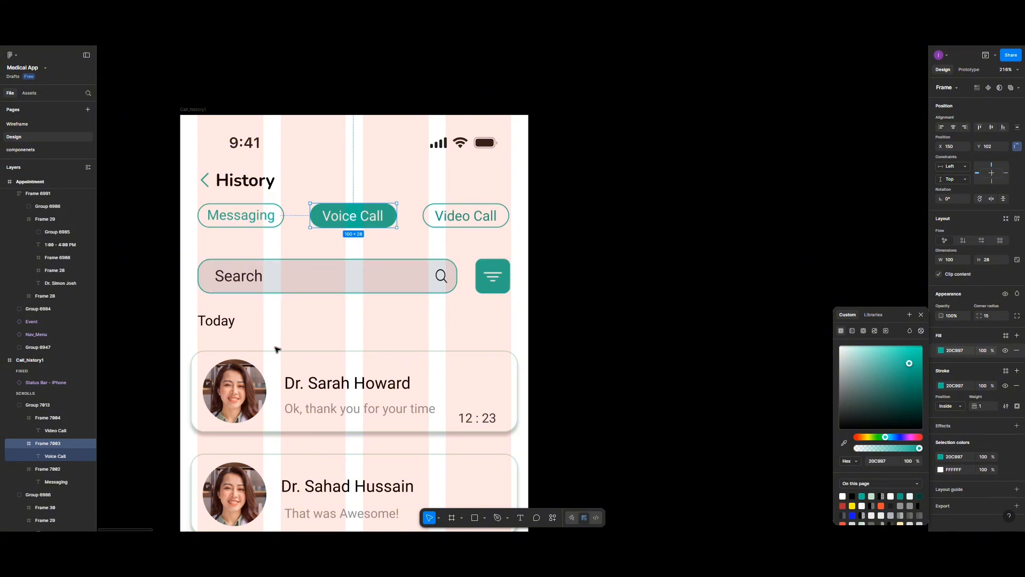
Locate the call_schedule_screen frame containing the voice call appointment card
scroll(320, 336, "down", 3)
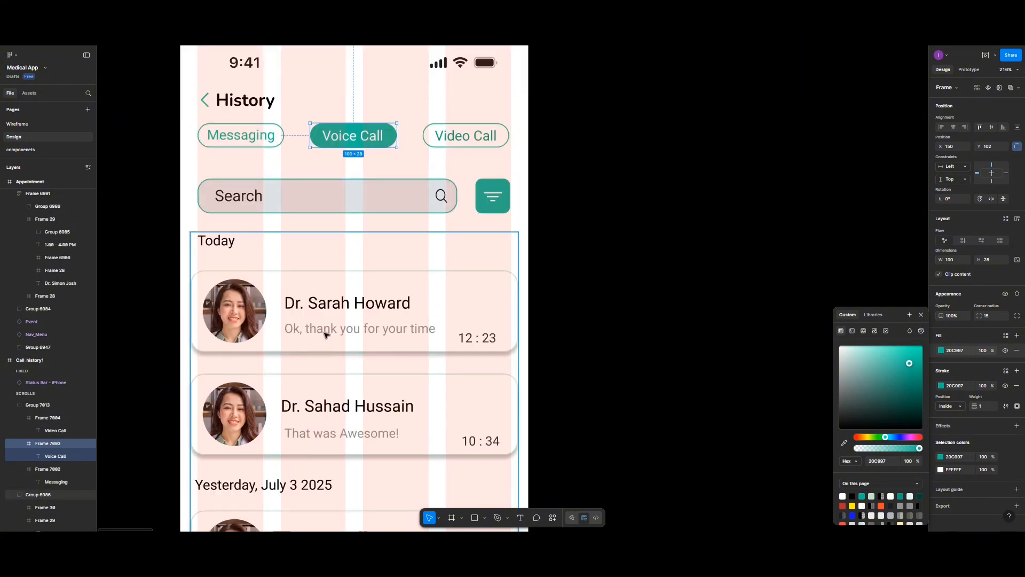
left_click(392, 313)
scroll(655, 314, "up", 4)
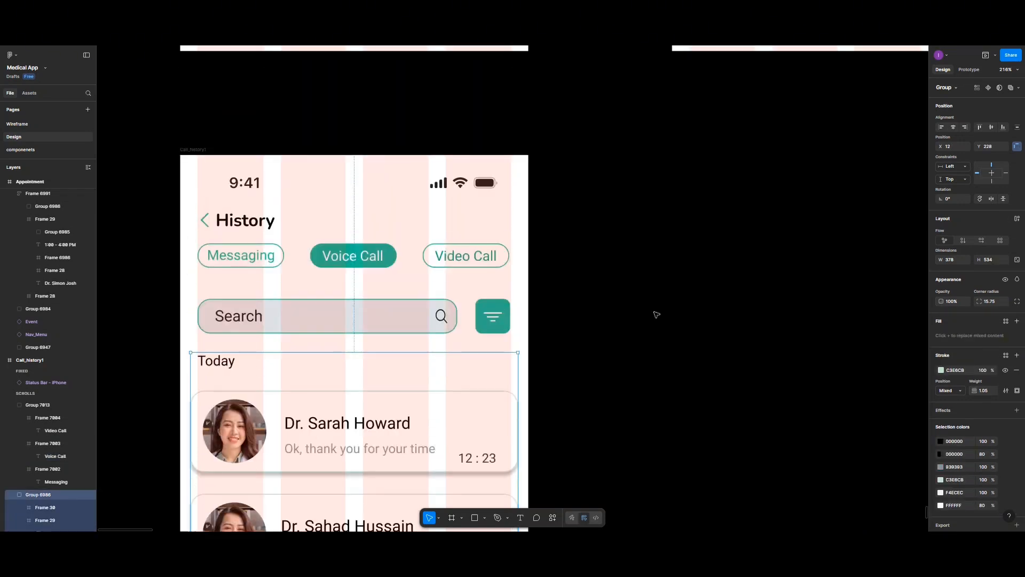
scroll(657, 314, "up", 15)
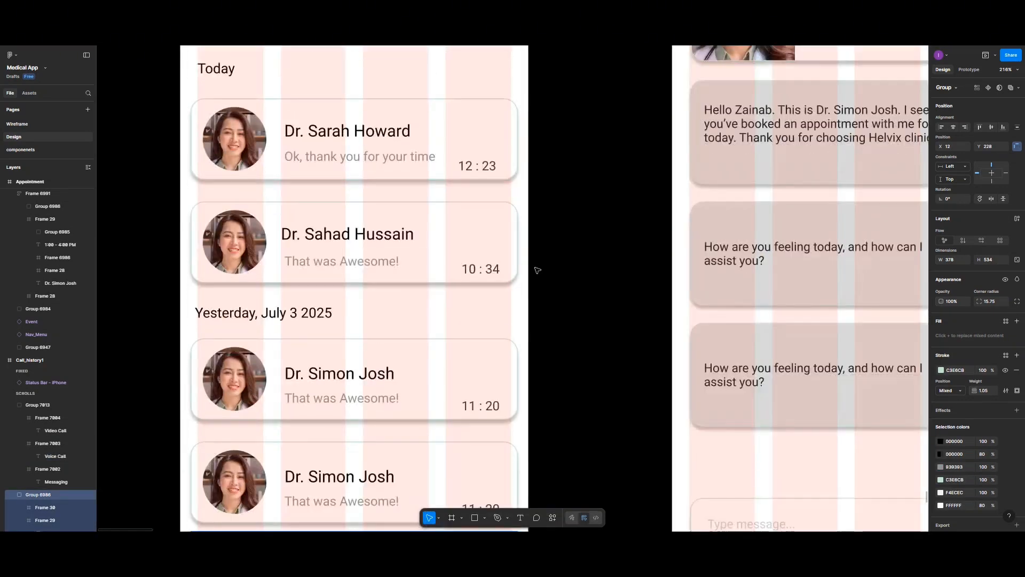
scroll(537, 270, "up", 15)
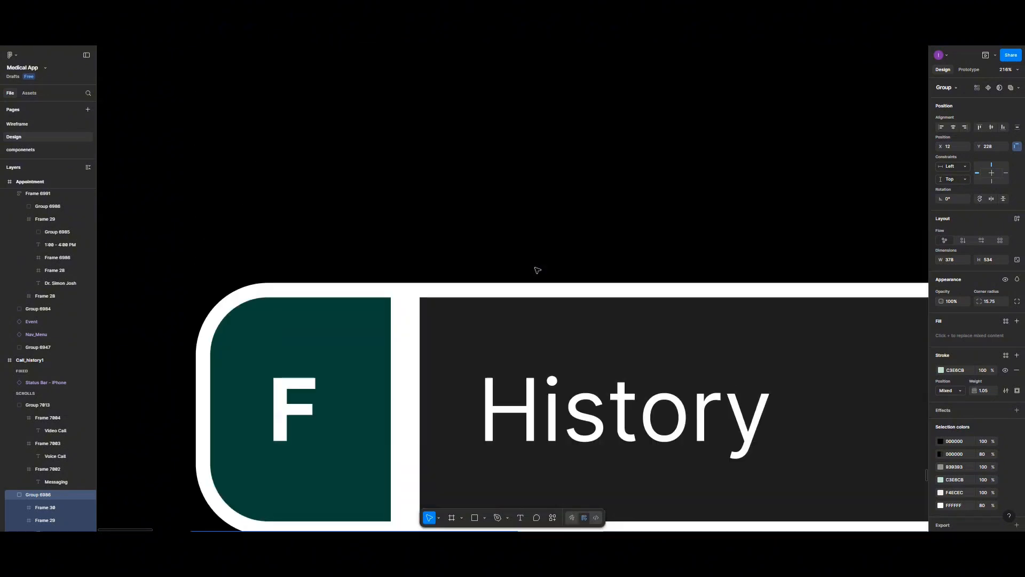
scroll(537, 270, "up", 6)
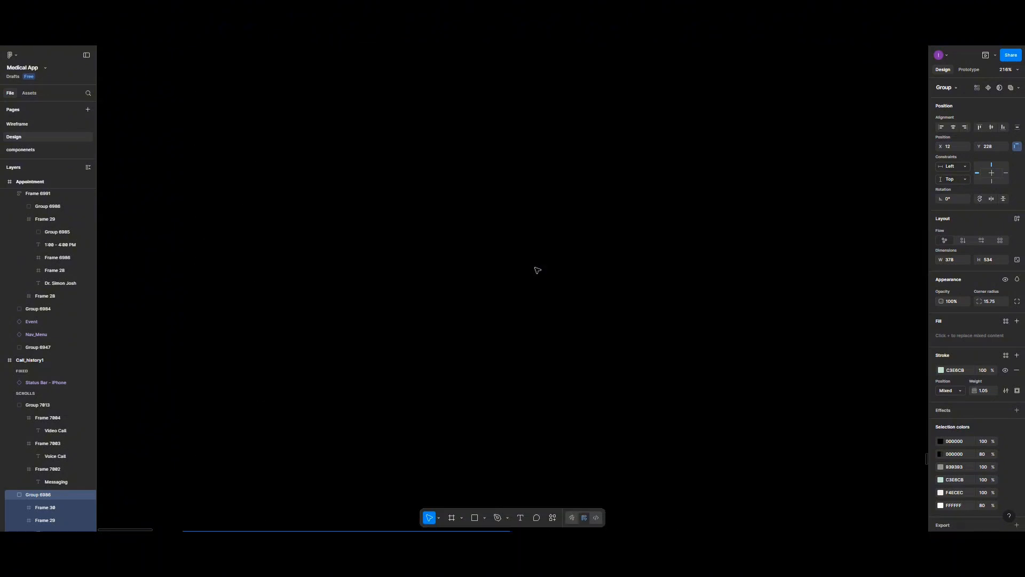
scroll(537, 270, "up", 2)
scroll(538, 270, "down", 3)
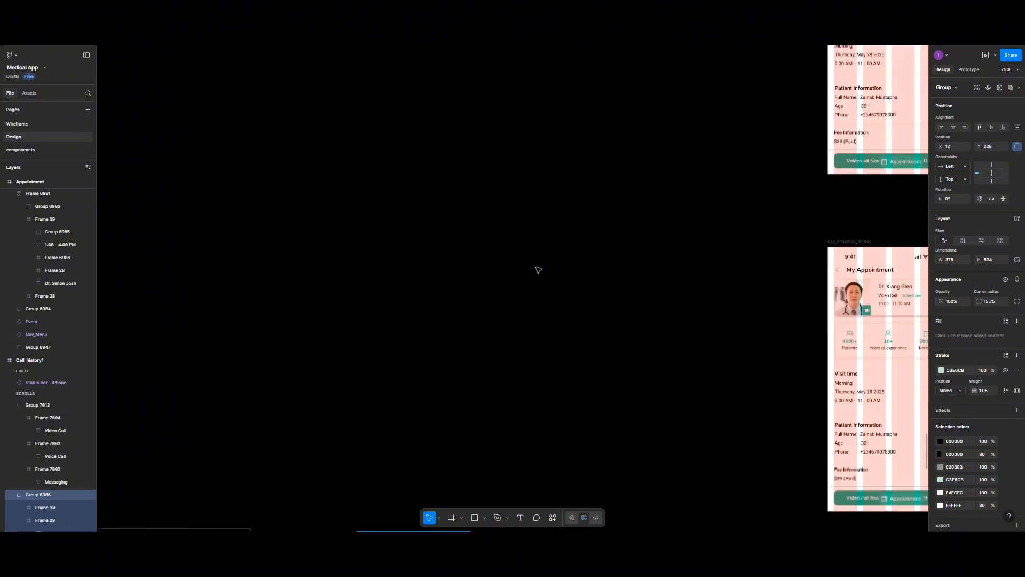
scroll(538, 270, "up", 1)
scroll(538, 270, "left", 2)
scroll(538, 270, "right", 13)
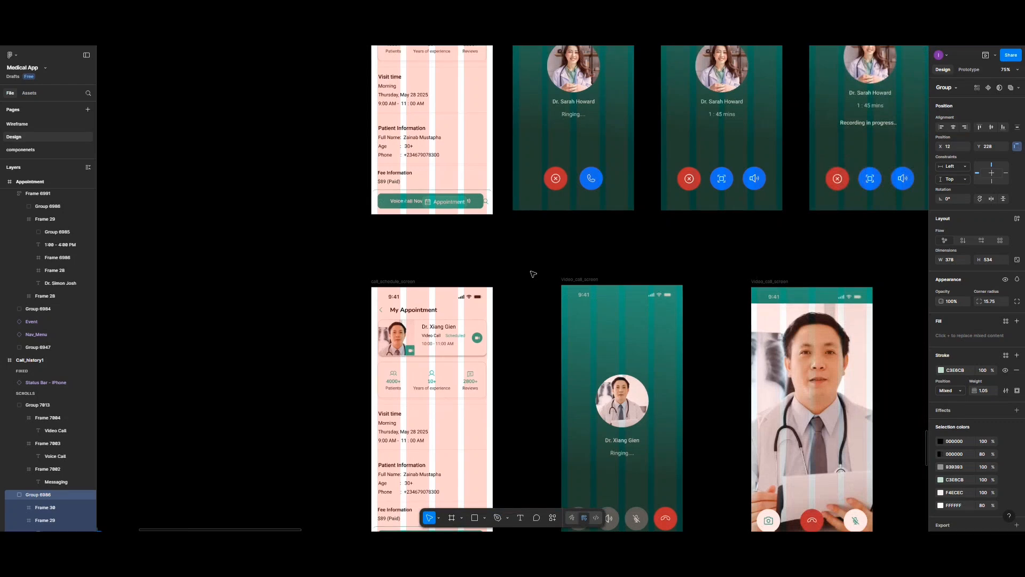
scroll(498, 295, "up", 5)
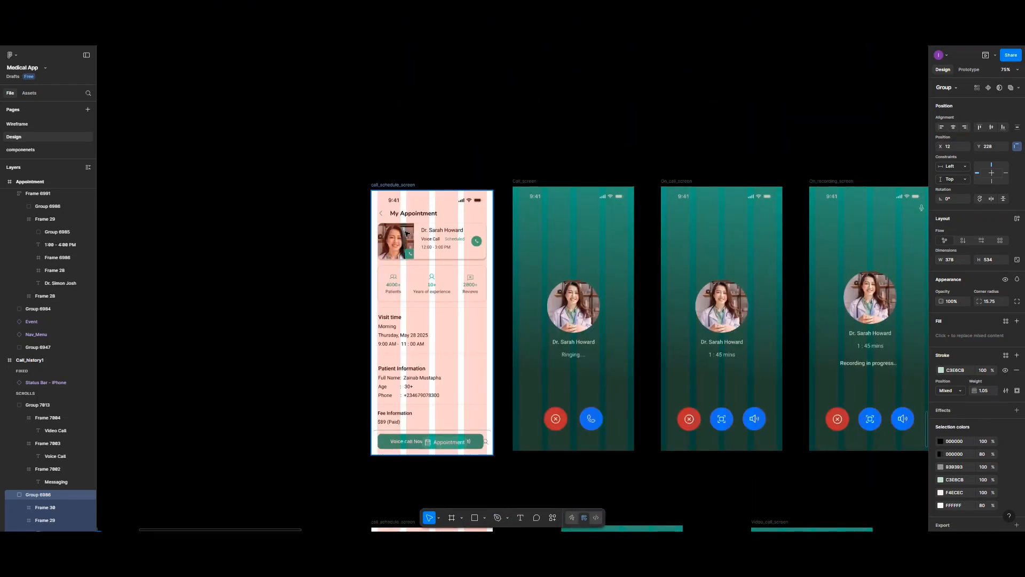
Copy the 360 × 120 voice call doctor card from call_schedule_screen onto the empty canvas beside the Chat_history2 frame
left_click(413, 247)
double_click(413, 247)
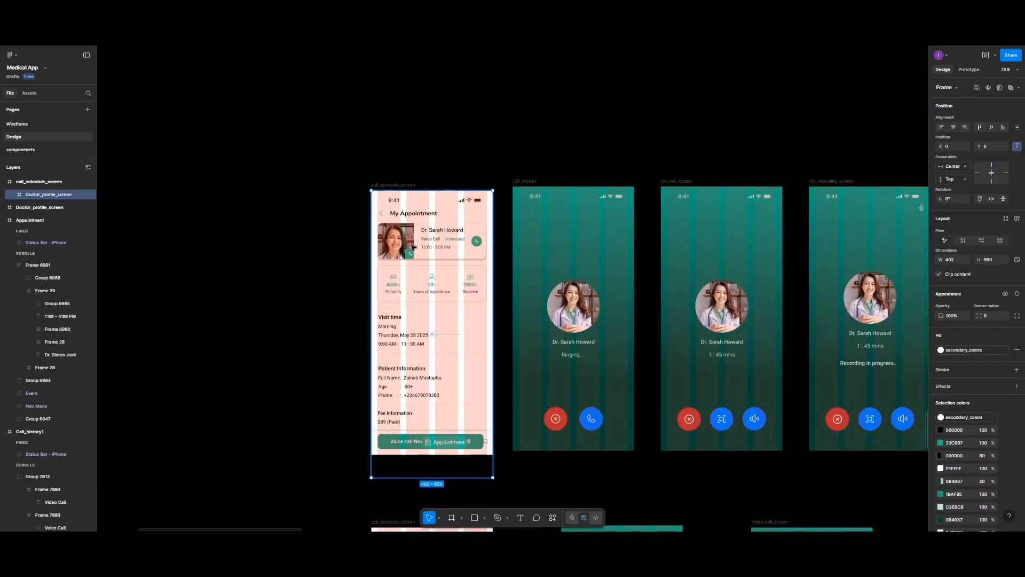
double_click(413, 247)
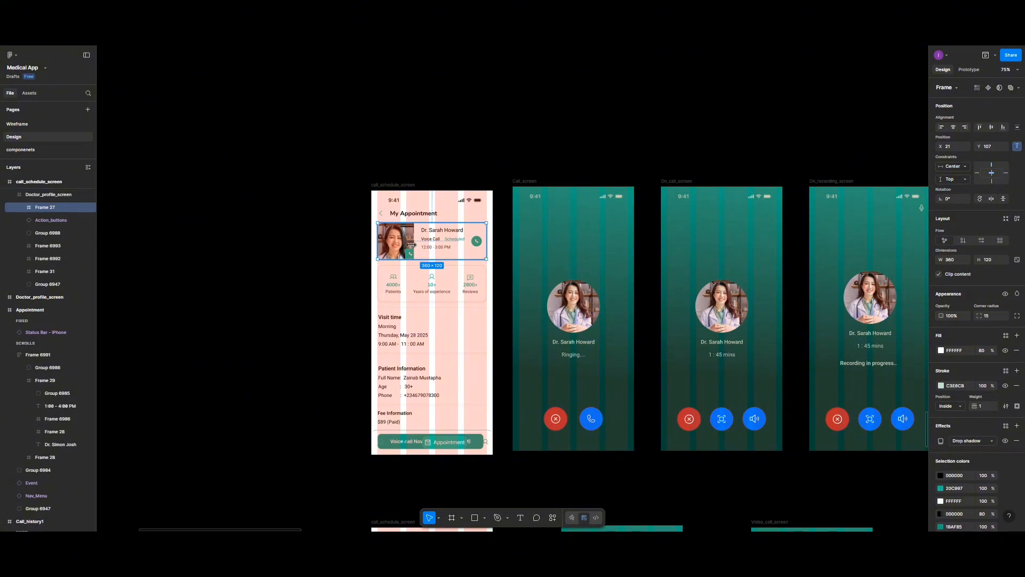
left_click(327, 247)
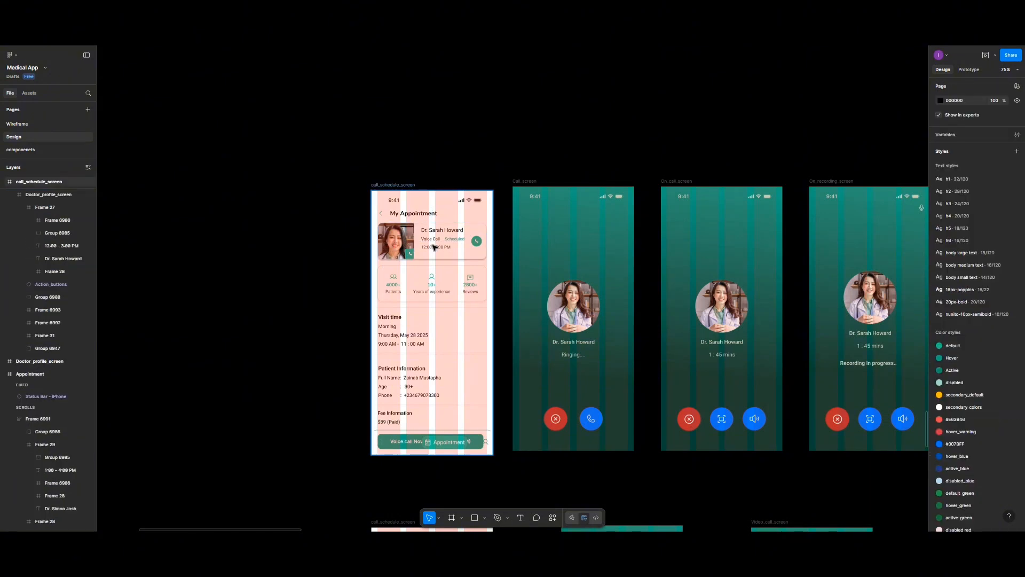
left_click(434, 247)
left_click(434, 247)
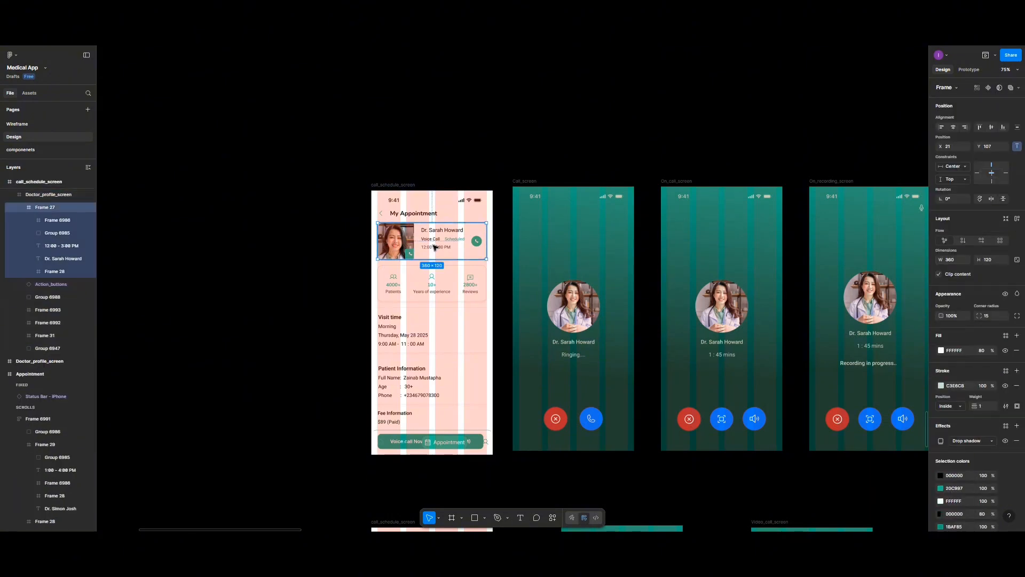
left_click_drag(435, 247, 199, 337)
scroll(360, 449, "up", 5)
scroll(359, 449, "down", 3)
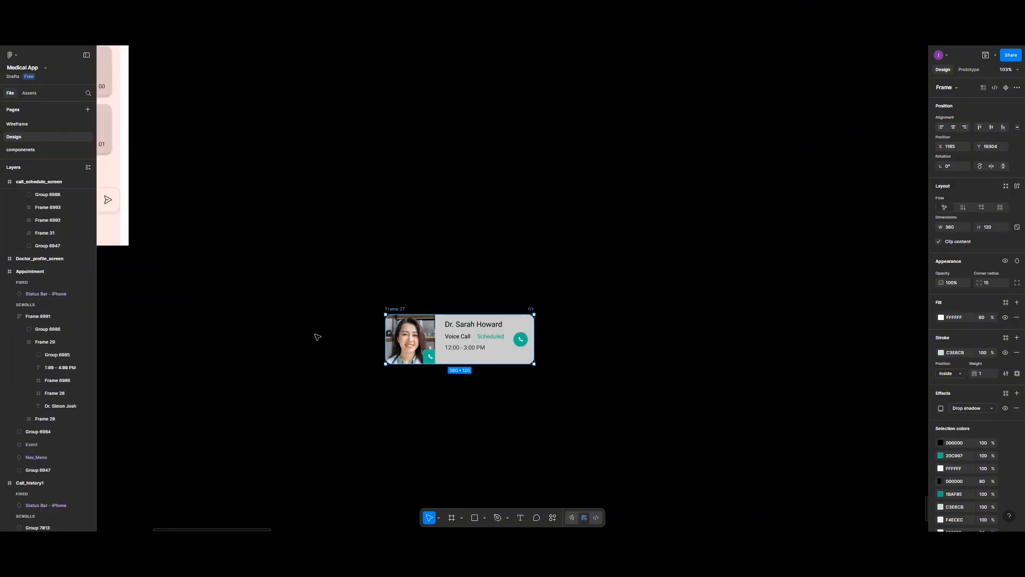
Move the copied voice call doctor card onto the empty canvas beside the Call_history1 frame
scroll(412, 339, "left", 10)
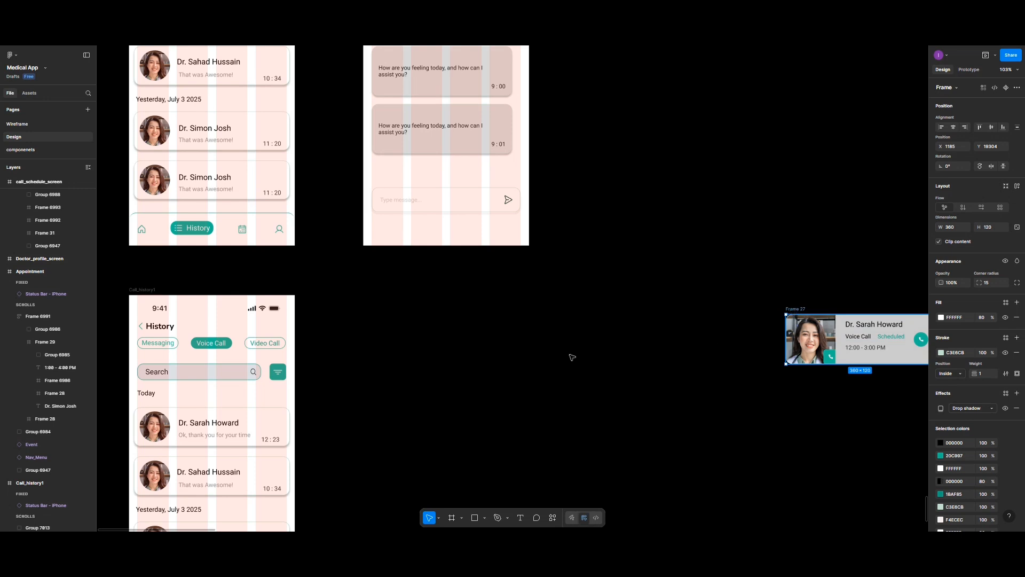
left_click_drag(572, 358, 357, 380)
scroll(357, 381, "up", 5)
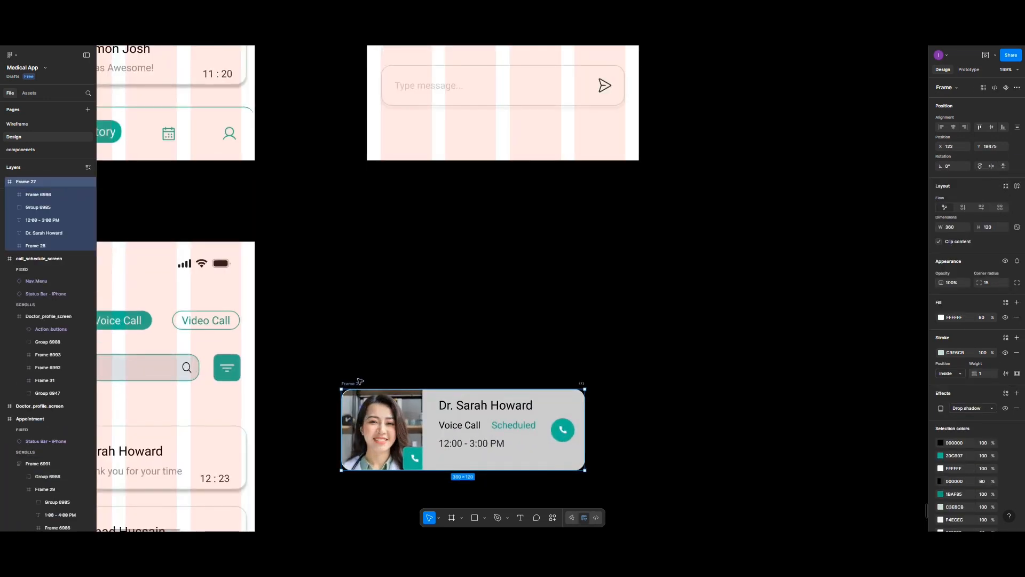
scroll(359, 381, "down", 3)
scroll(361, 376, "left", 5)
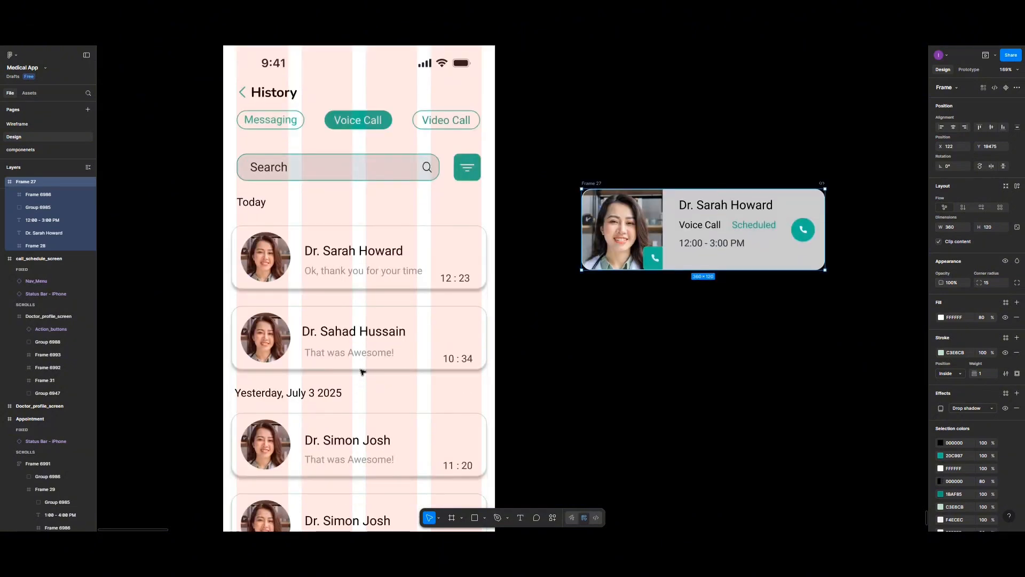
Replace the two chat cards under the Today heading in Call_history1 with the copied voice call doctor card
left_click(331, 270)
left_click(331, 271)
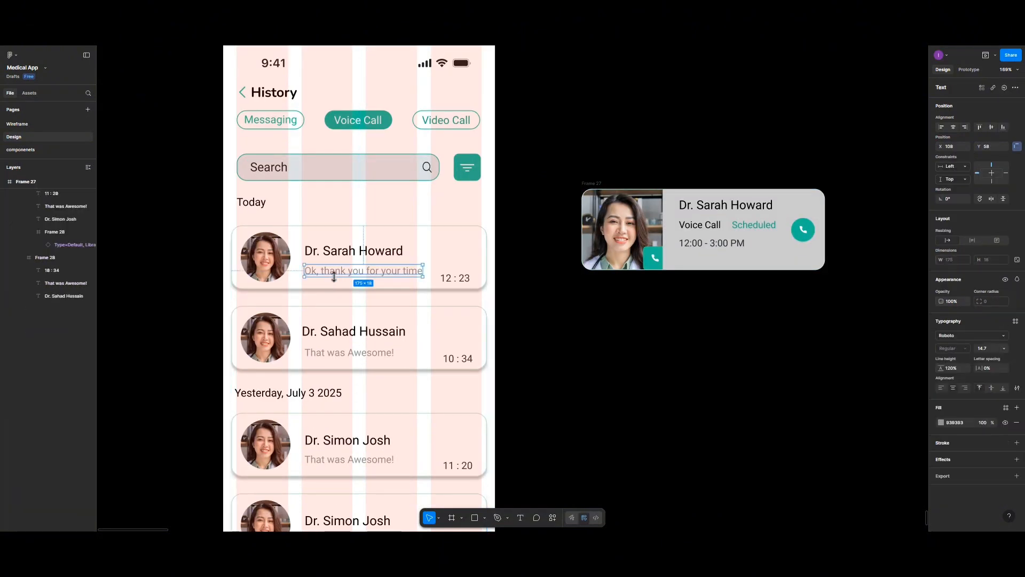
key("Escape")
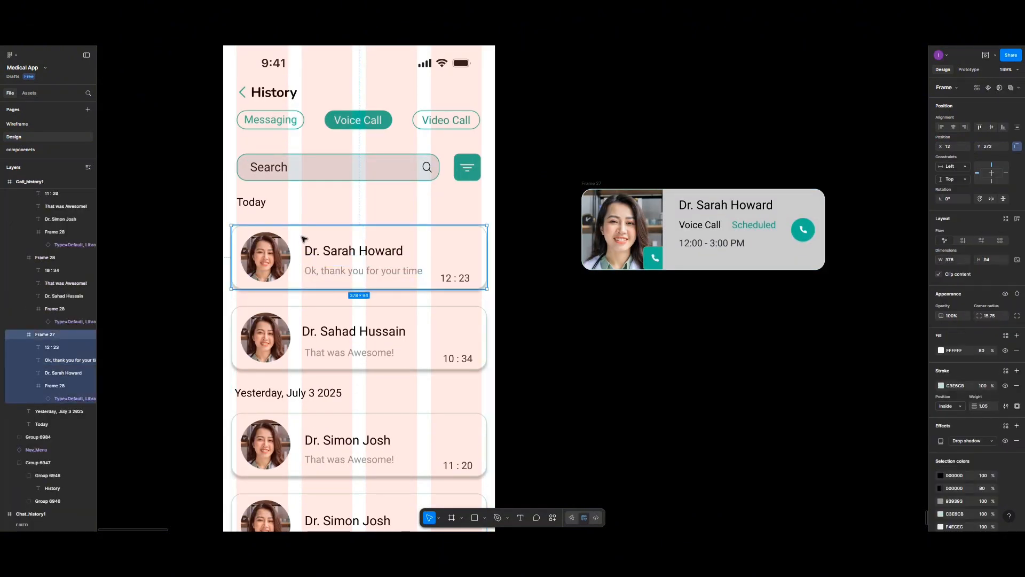
key("Delete")
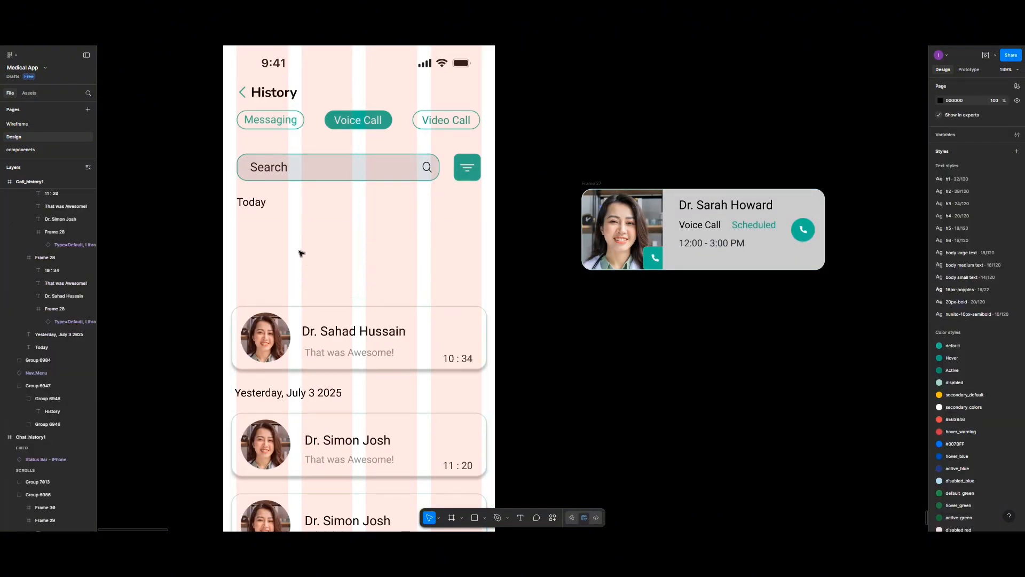
left_click(301, 319)
left_click(301, 320)
key("Delete")
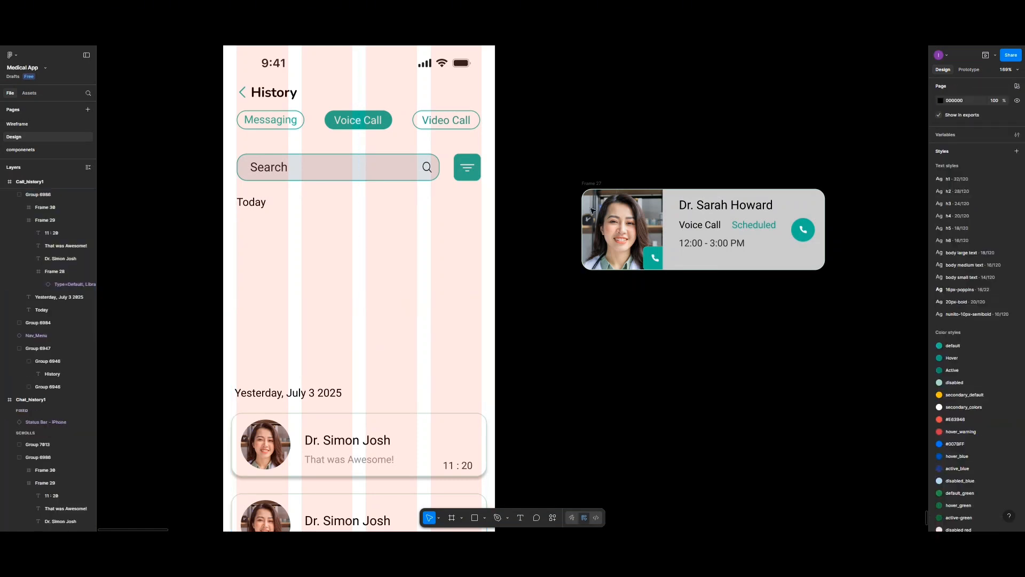
left_click_drag(596, 184, 253, 220)
Delete the two chat cards under the Yesterday heading and move the voice call card up to Y 257, just below Today
scroll(284, 291, "down", 3)
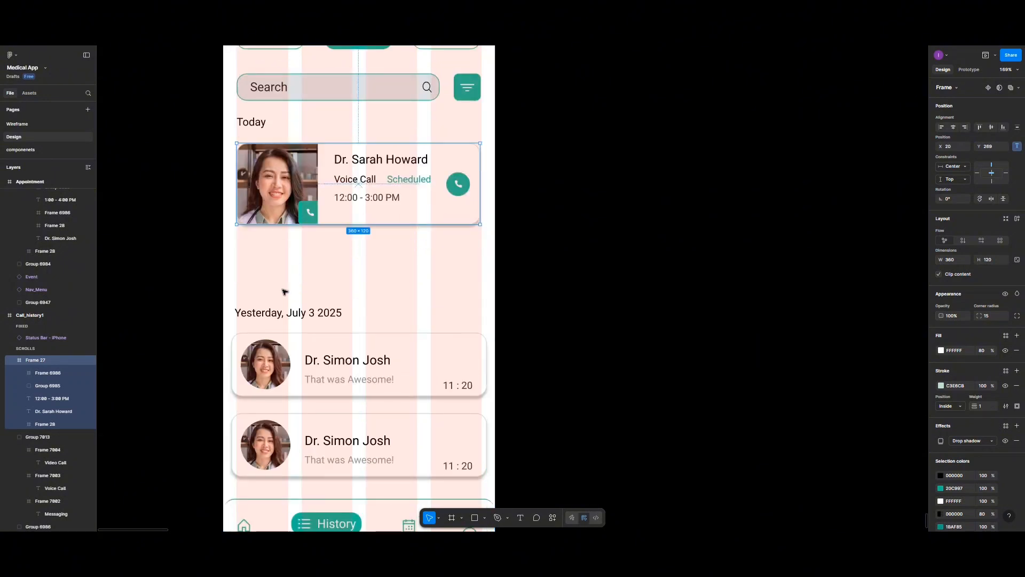
double_click(308, 361)
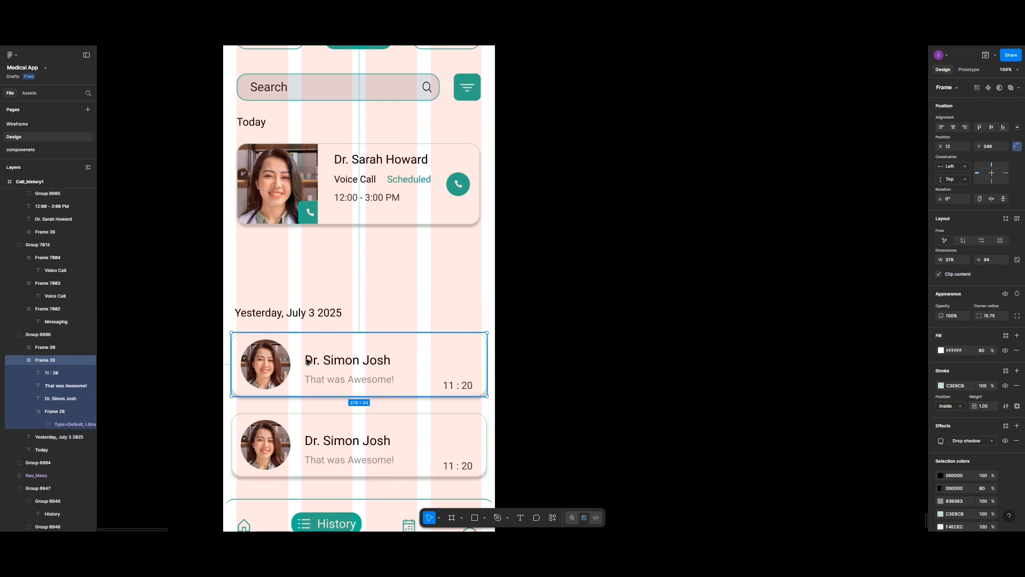
key("Delete")
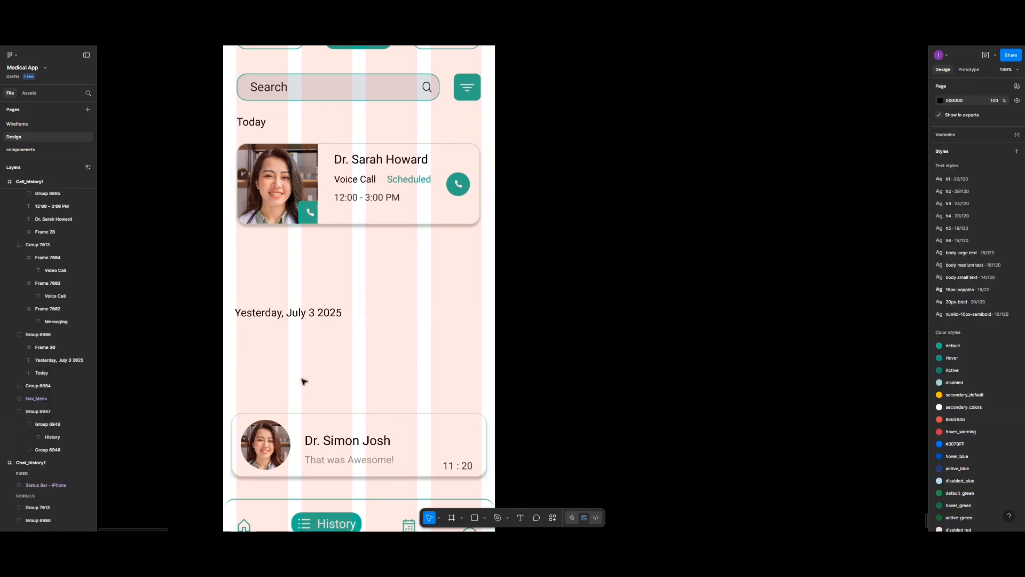
double_click(303, 430)
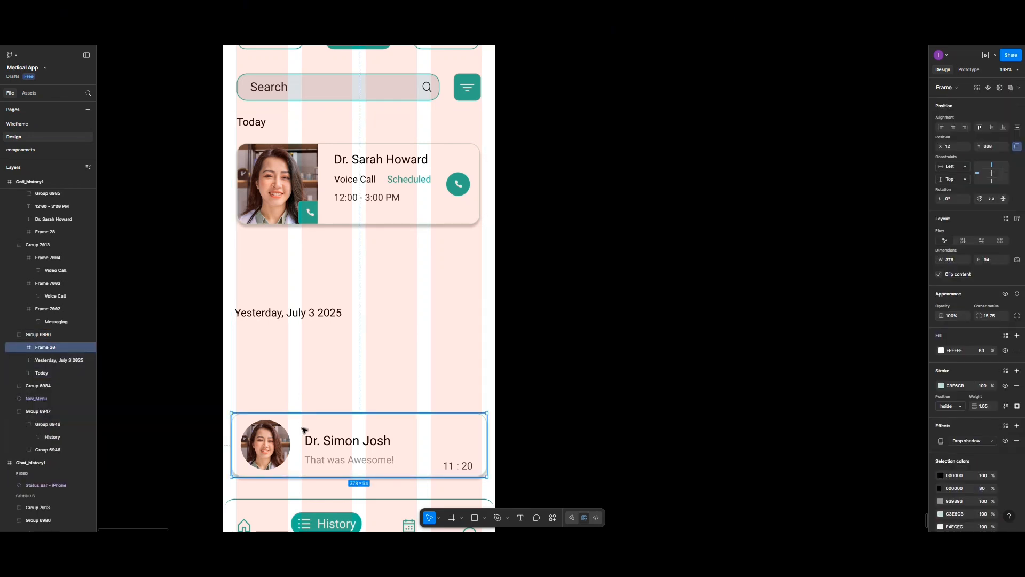
key("Delete")
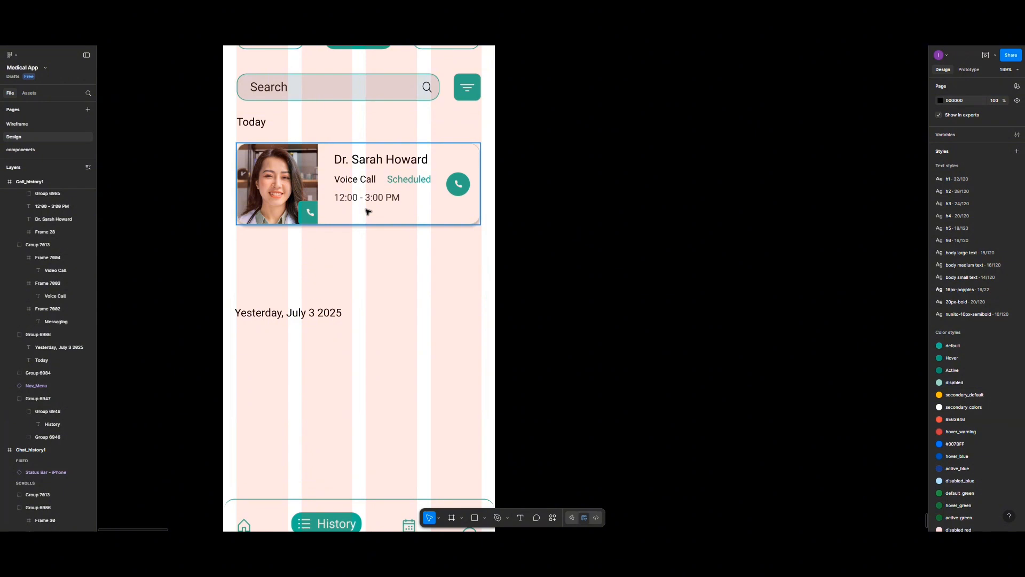
mouse_move(367, 212)
left_mouse_down()
mouse_move(359, 204)
mouse_move(368, 203)
left_mouse_up()
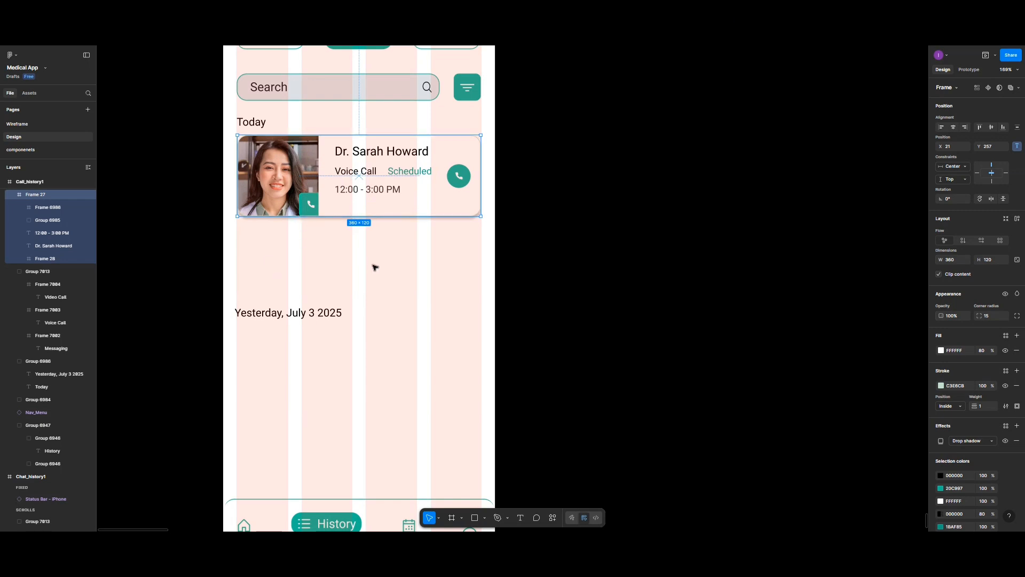
Remove the round teal call button, including its phone icon, from the voice call card
scroll(395, 274, "up", 1)
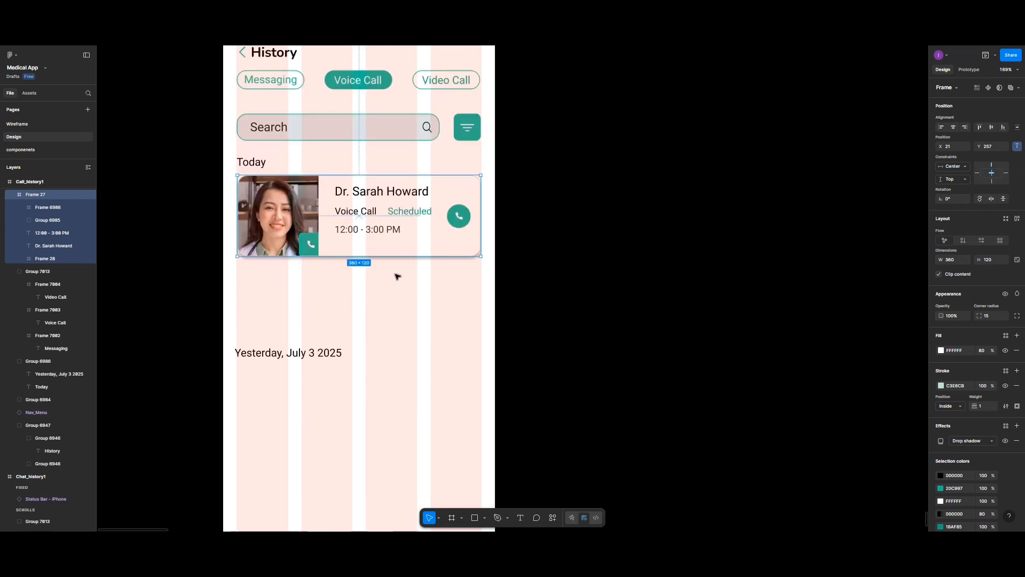
left_click(459, 218)
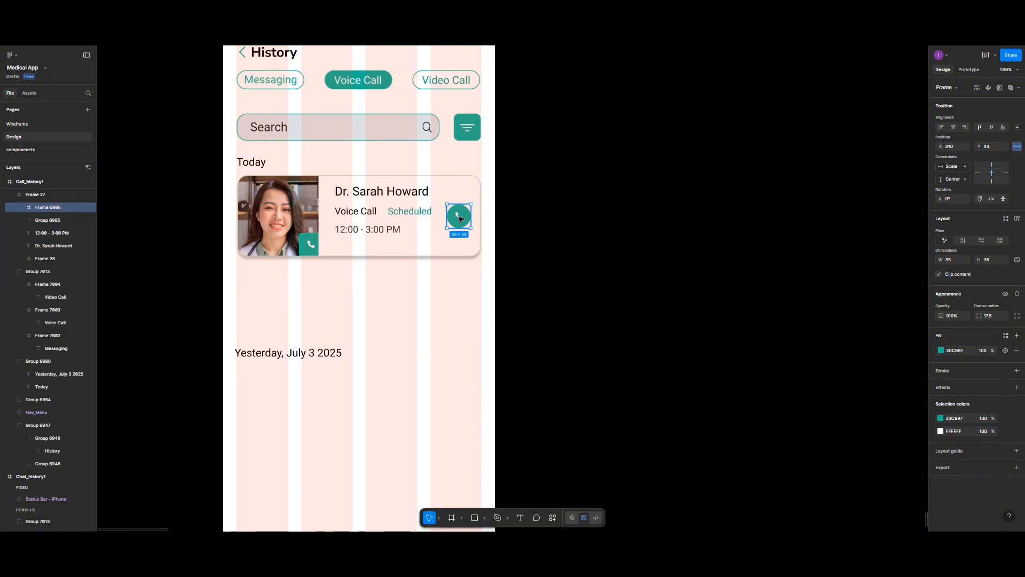
left_click(459, 218)
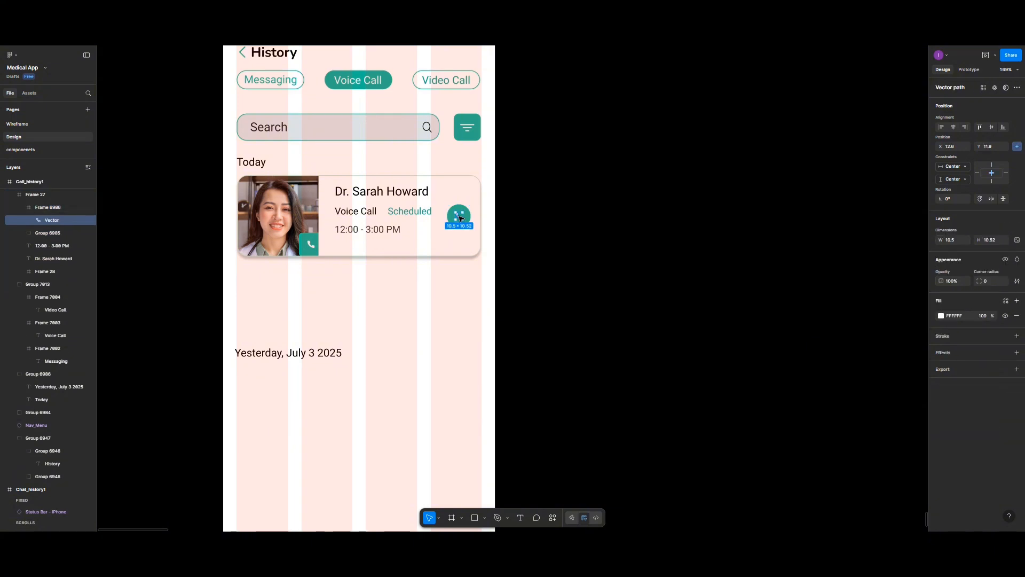
key("Escape")
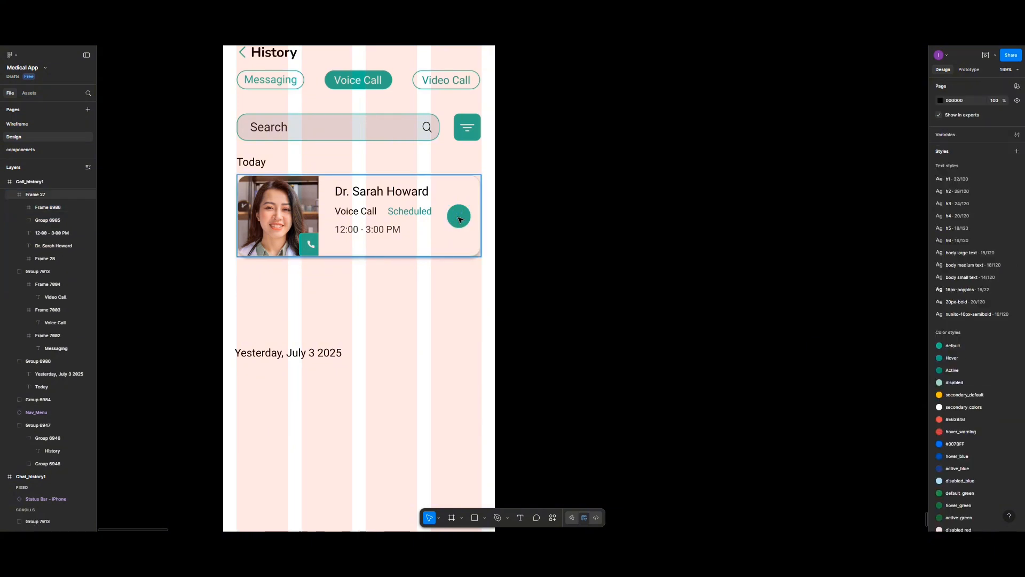
right_click(565, 251)
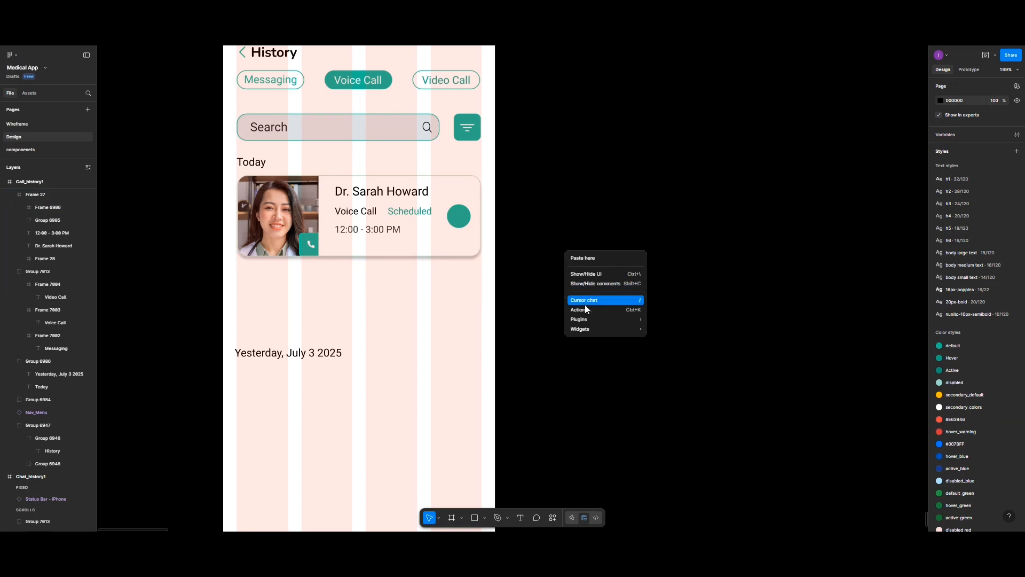
mouse_move(586, 319)
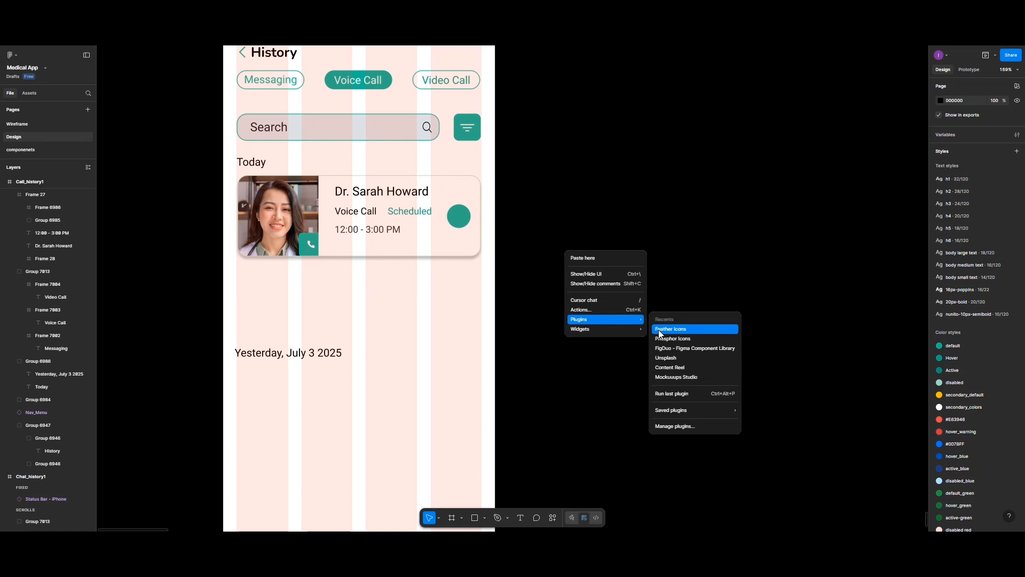
left_click(459, 219)
left_click(460, 219)
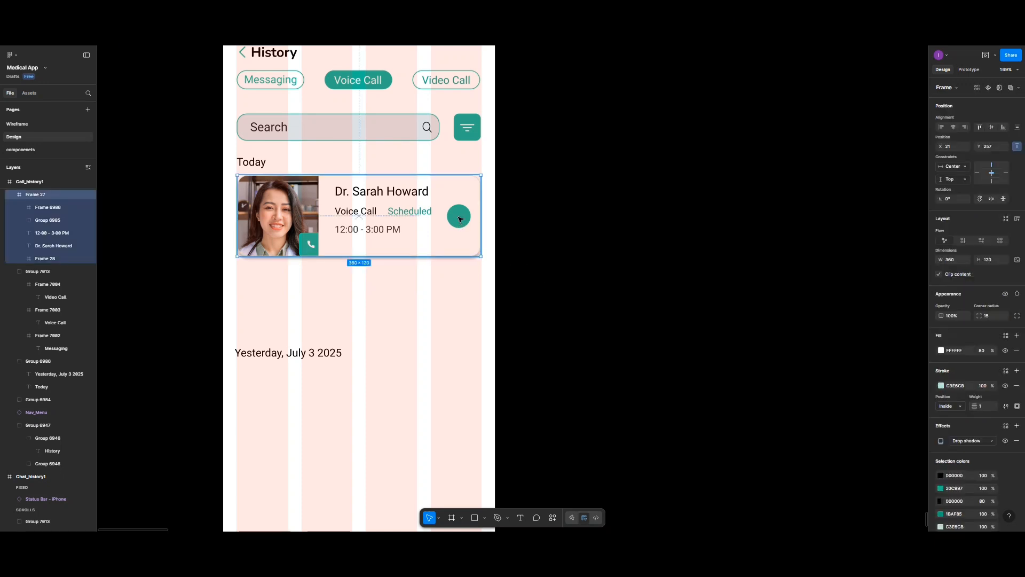
left_click(460, 219)
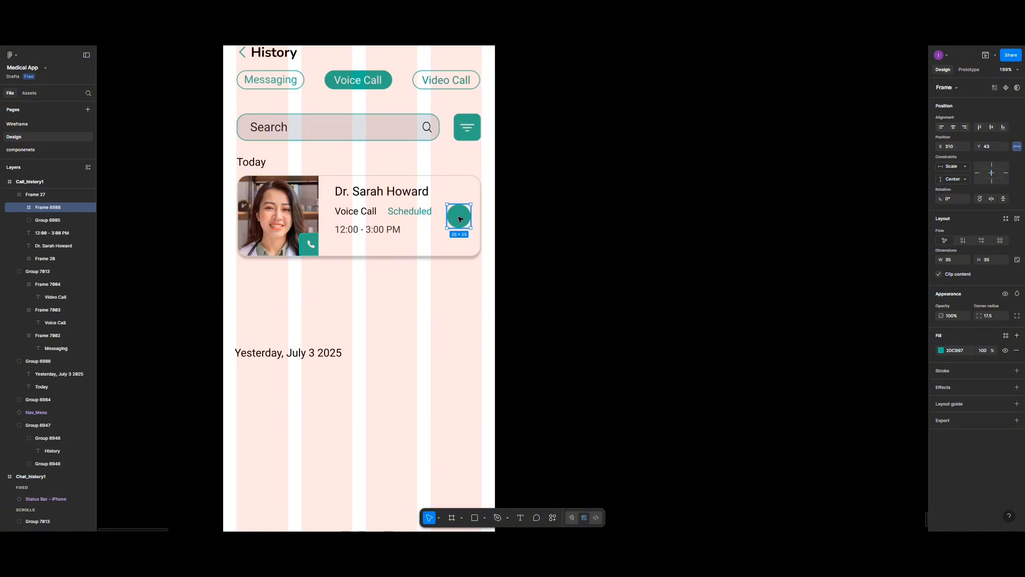
key("Delete")
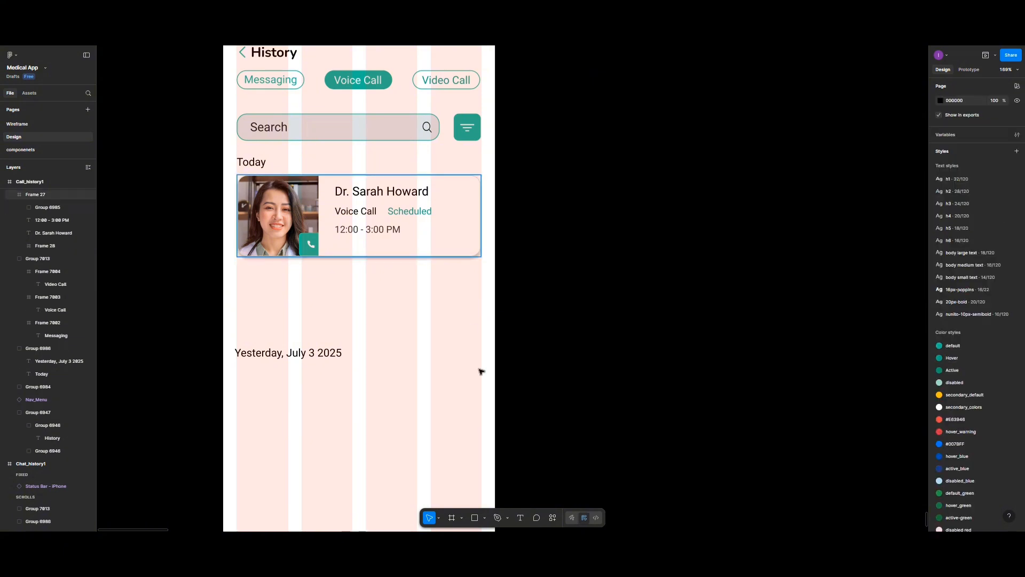
Add the text View at X 307 in the button's former place on the card and centre it vertically
left_click(518, 517)
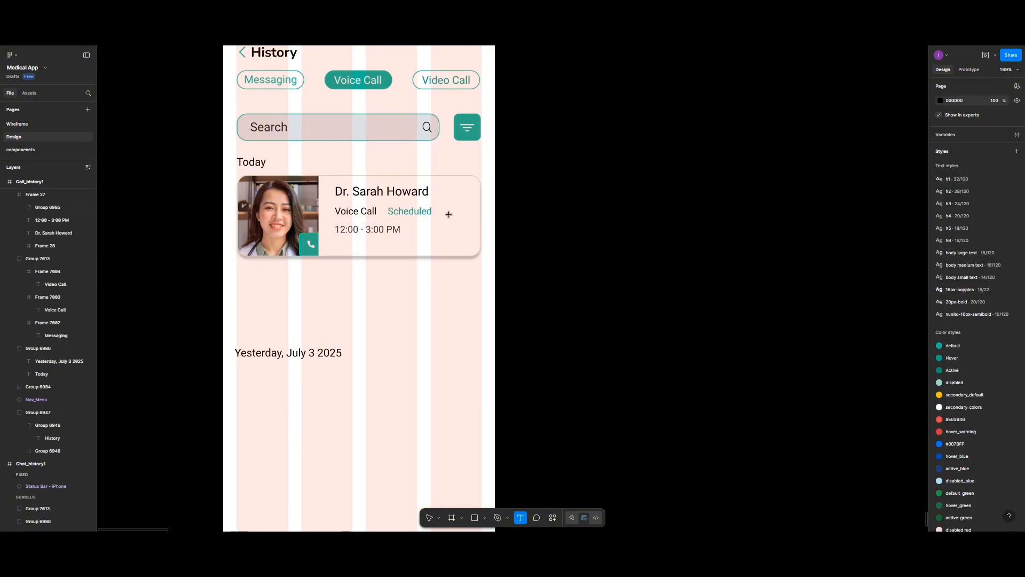
left_click(448, 214)
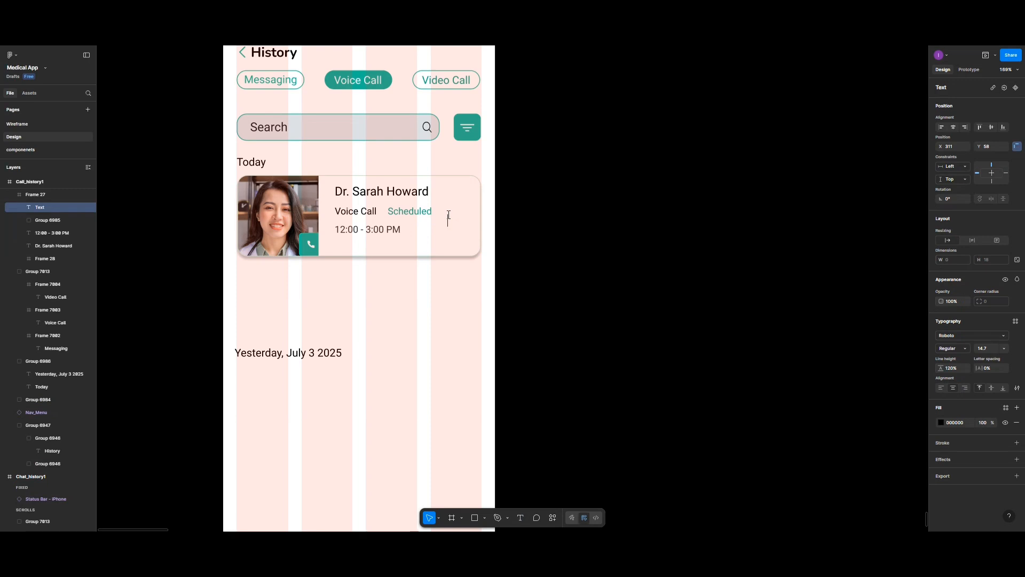
type("View")
key("Escape")
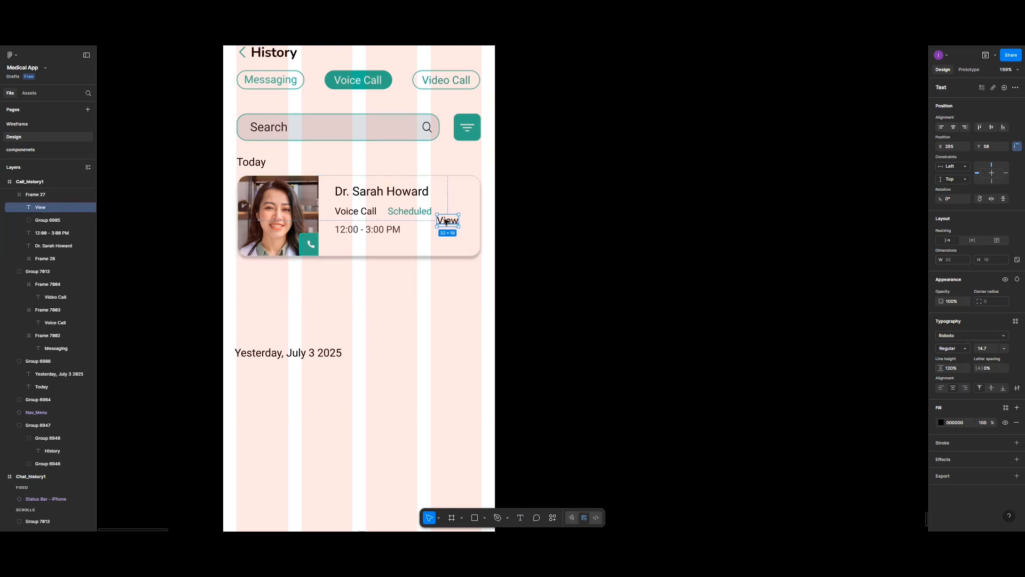
left_click_drag(449, 221, 465, 220)
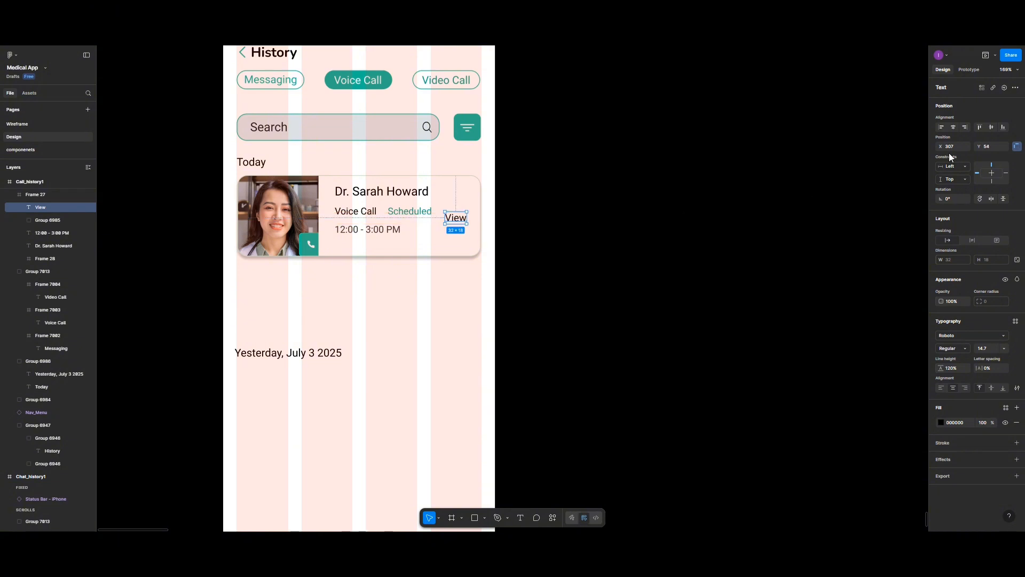
left_click(990, 127)
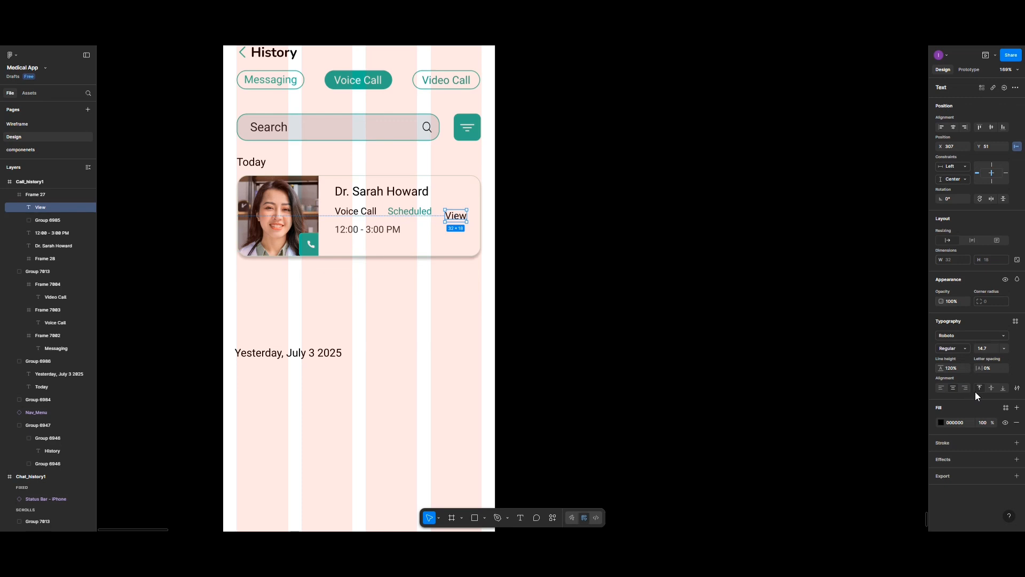
Underline the View text and set its fill to teal 1BAF85
left_click(1017, 388)
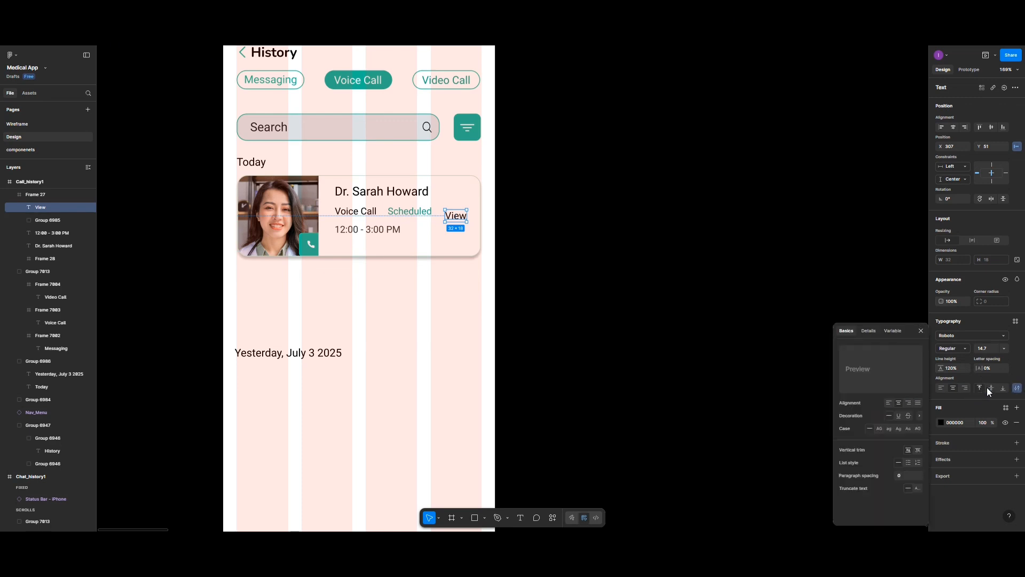
left_click(898, 416)
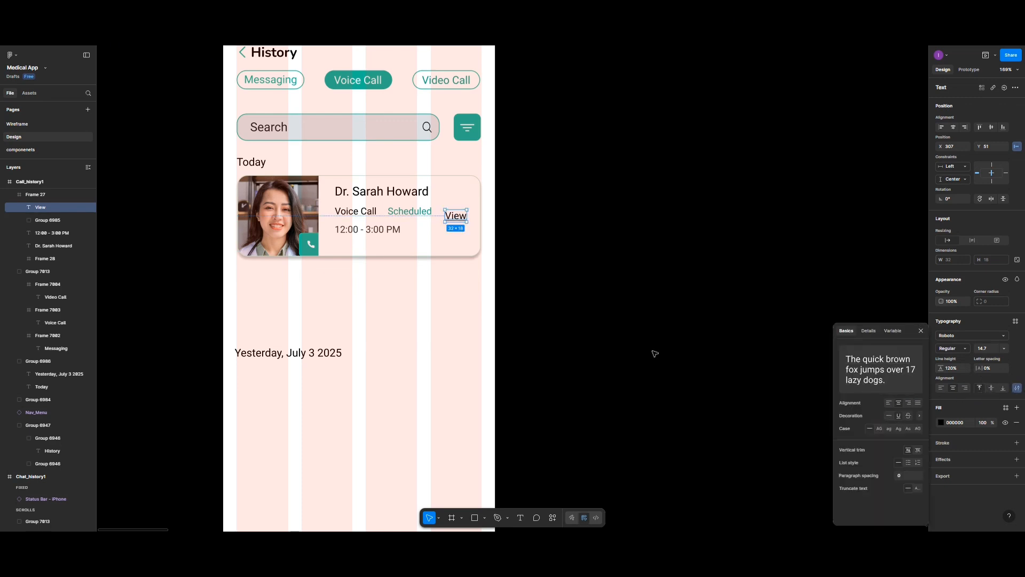
left_click(940, 422)
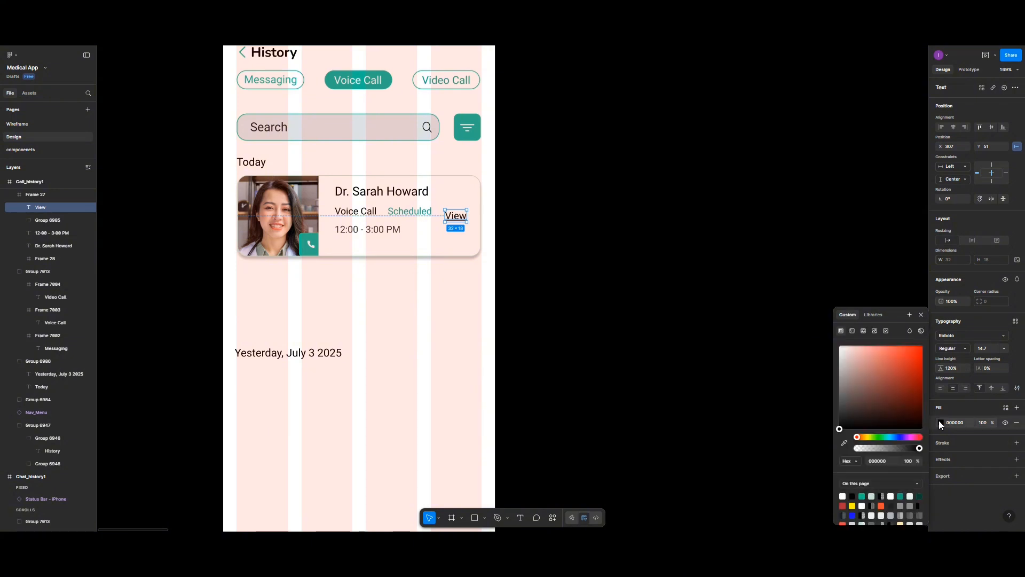
left_click(900, 496)
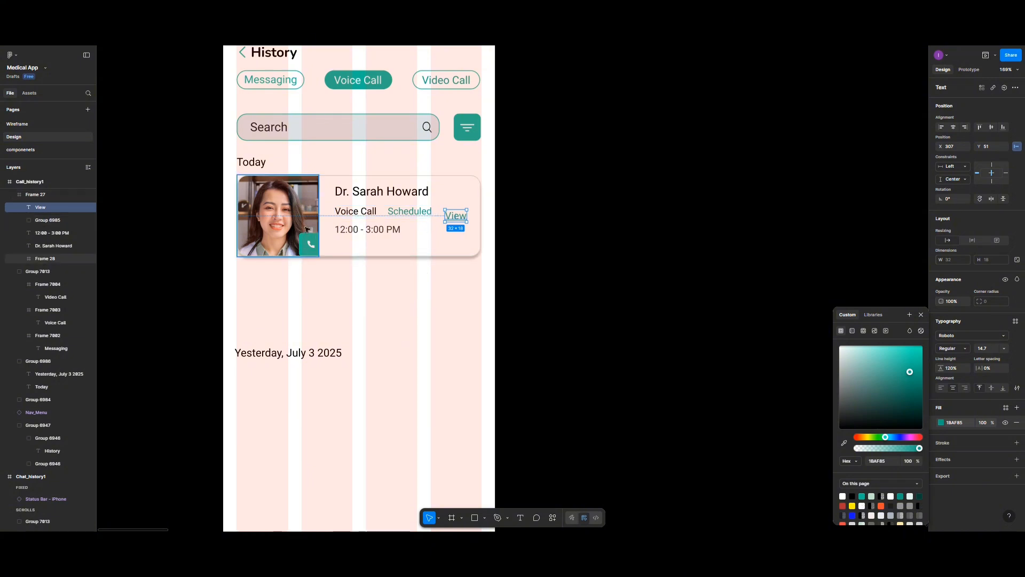
Duplicate the edited voice call card directly below the first one, above the Yesterday heading
left_click(333, 191)
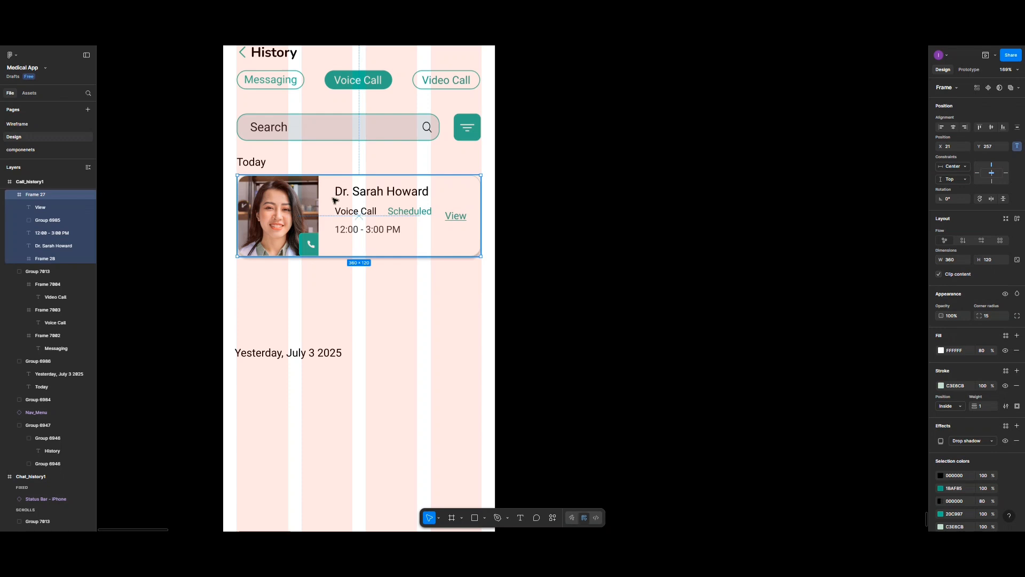
left_click_drag(333, 200, 327, 275)
Ungroup the Today and Yesterday, July 3 2025 headings into separate text layers
left_click(310, 354)
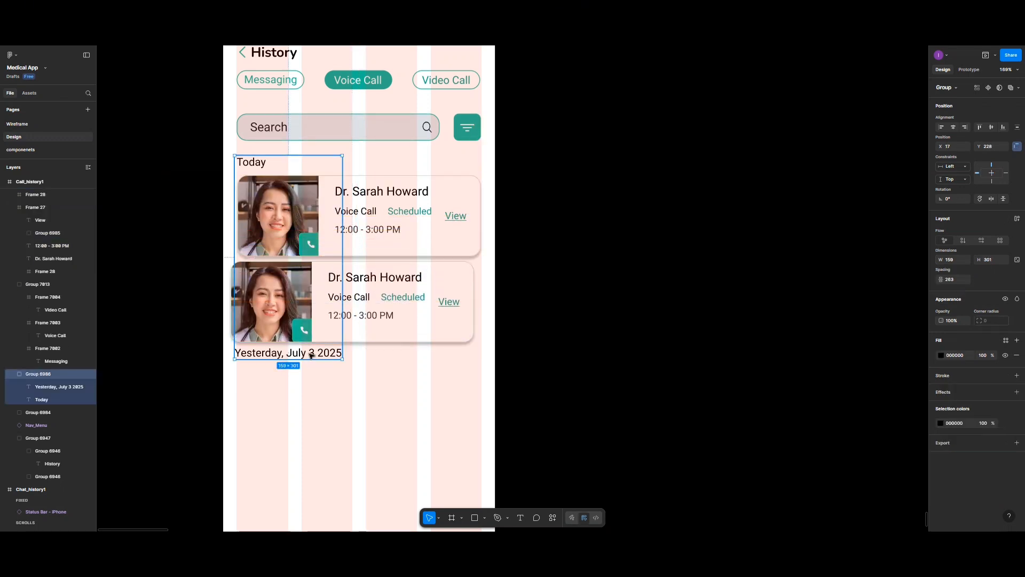
right_click(310, 354)
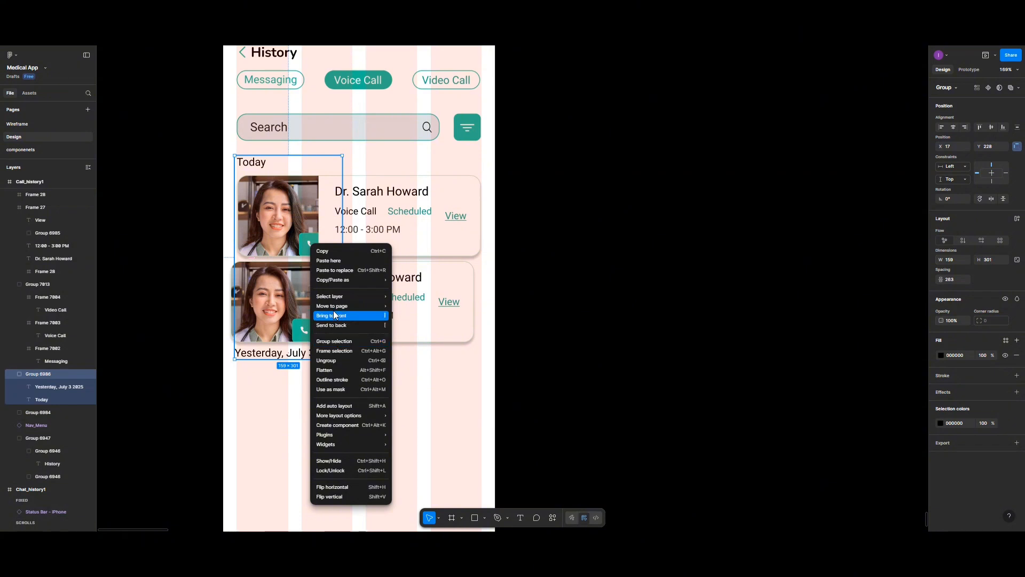
left_click(330, 360)
left_click(278, 371)
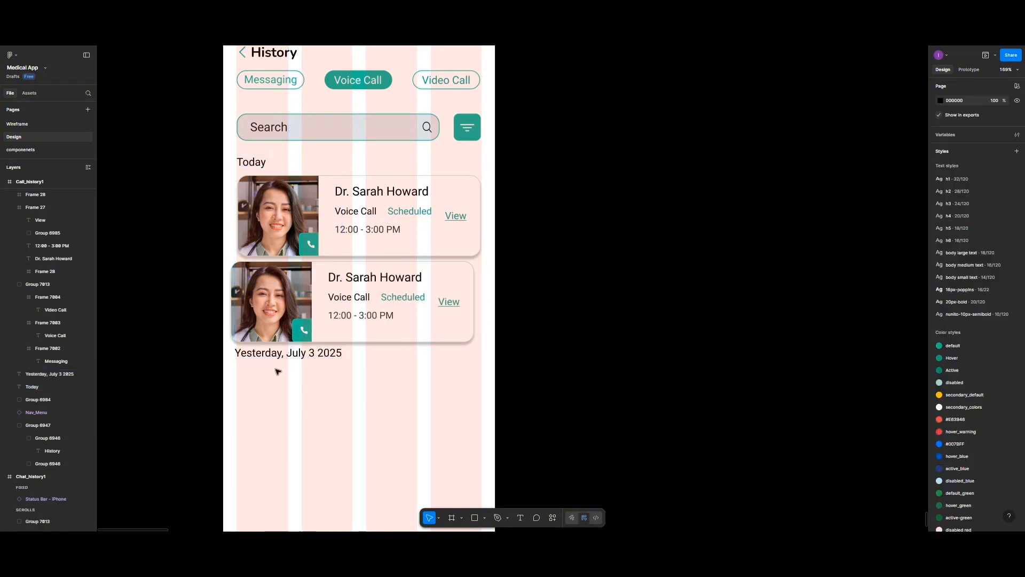
Move the Yesterday heading further down and position the second card at X 20, Y 404, leaving a gap below the first card
left_click_drag(277, 355, 277, 377)
left_click_drag(280, 293, 286, 305)
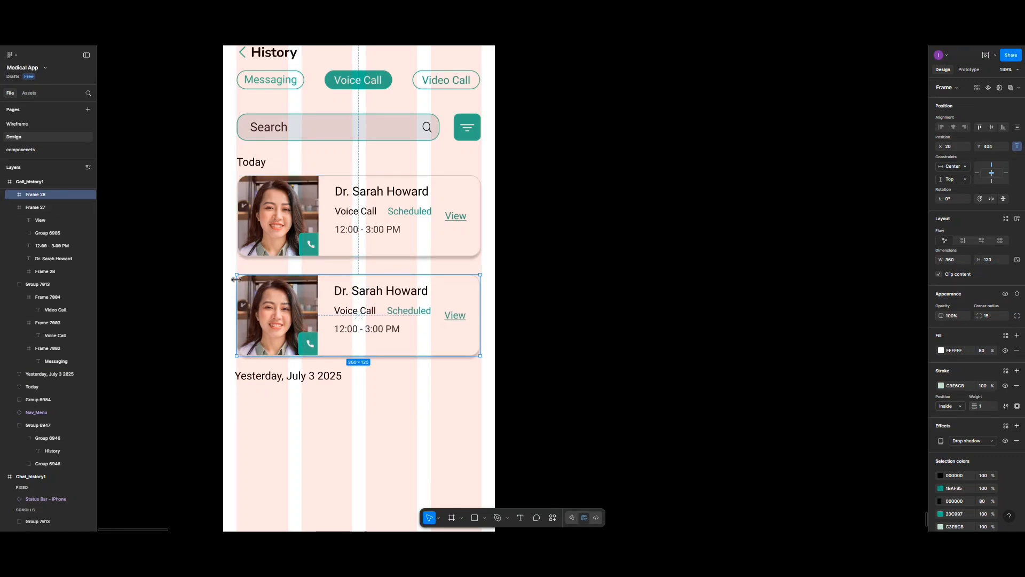
Run the Unsplash plugin and place its window on the empty canvas beside the call history screen
right_click(646, 265)
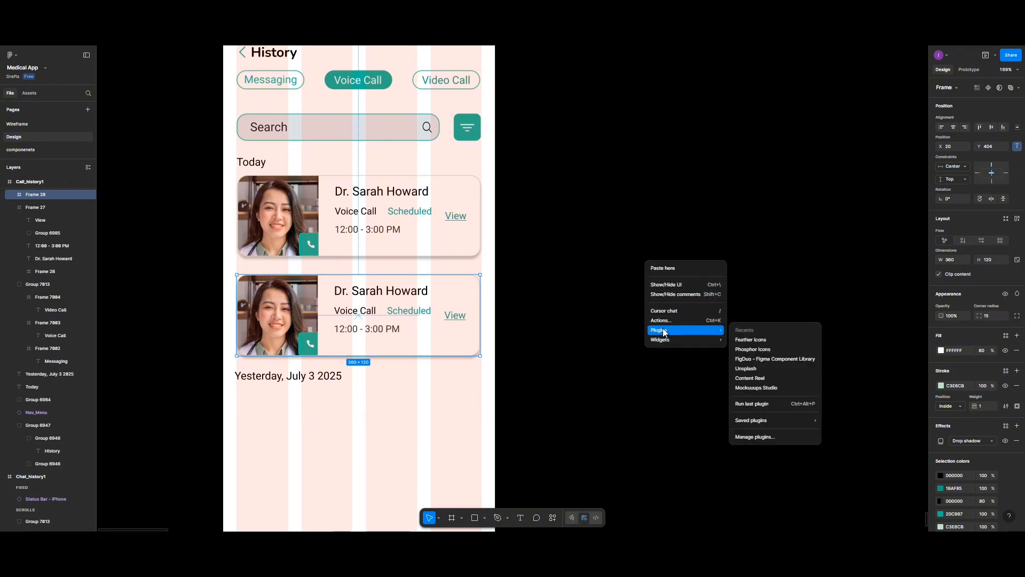
mouse_move(664, 331)
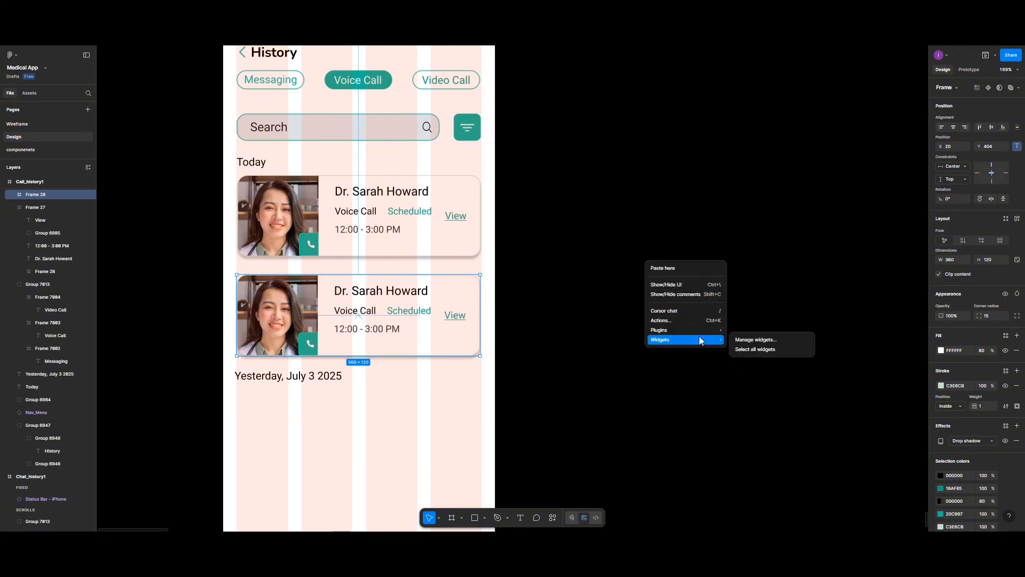
mouse_move(710, 330)
left_click(745, 367)
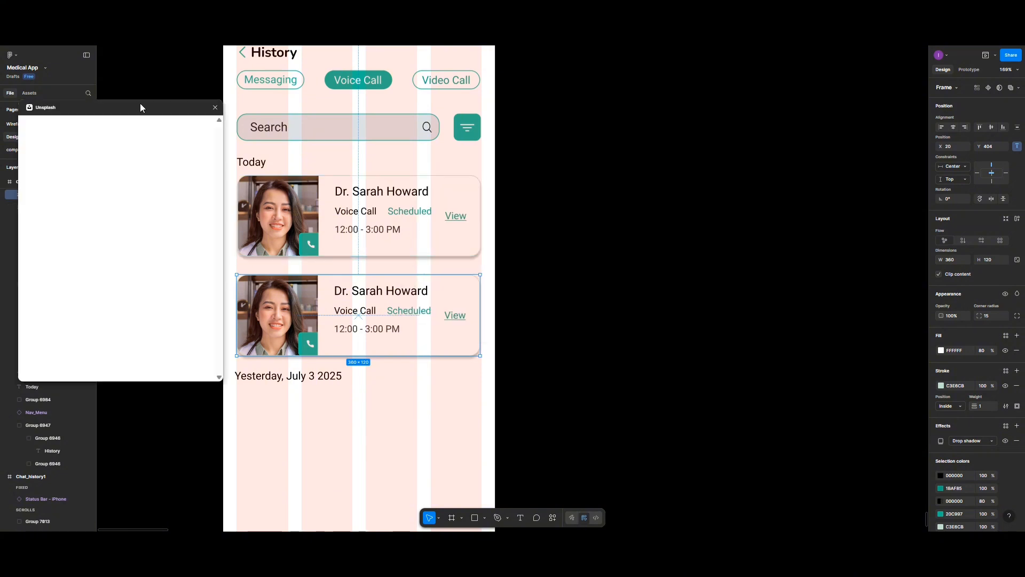
left_click_drag(140, 103, 714, 120)
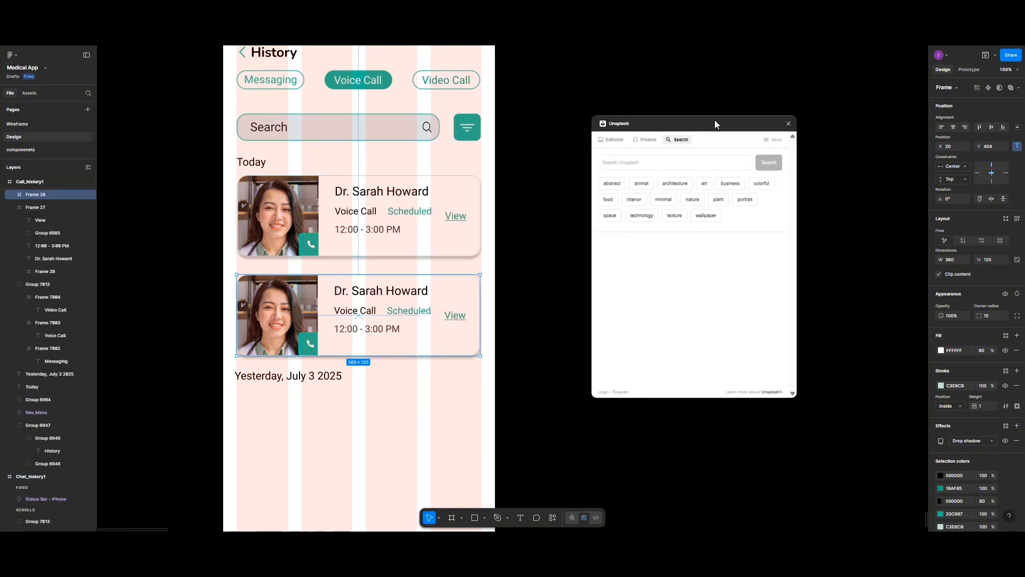
Search Unsplash for "doctor" and fill the second card's image layer with the photo of the seated doctor in a white suit
double_click(282, 310)
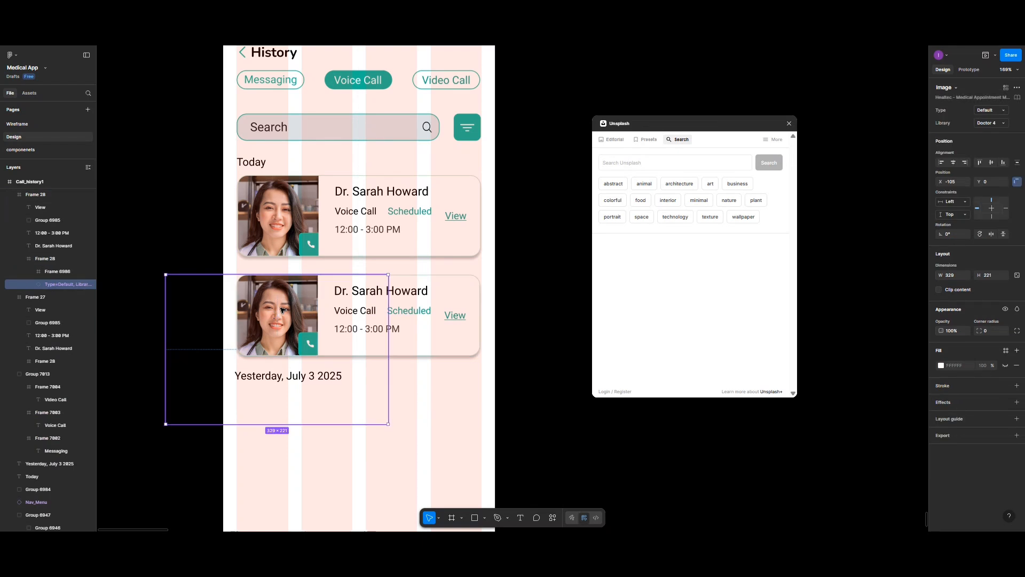
left_click(636, 162)
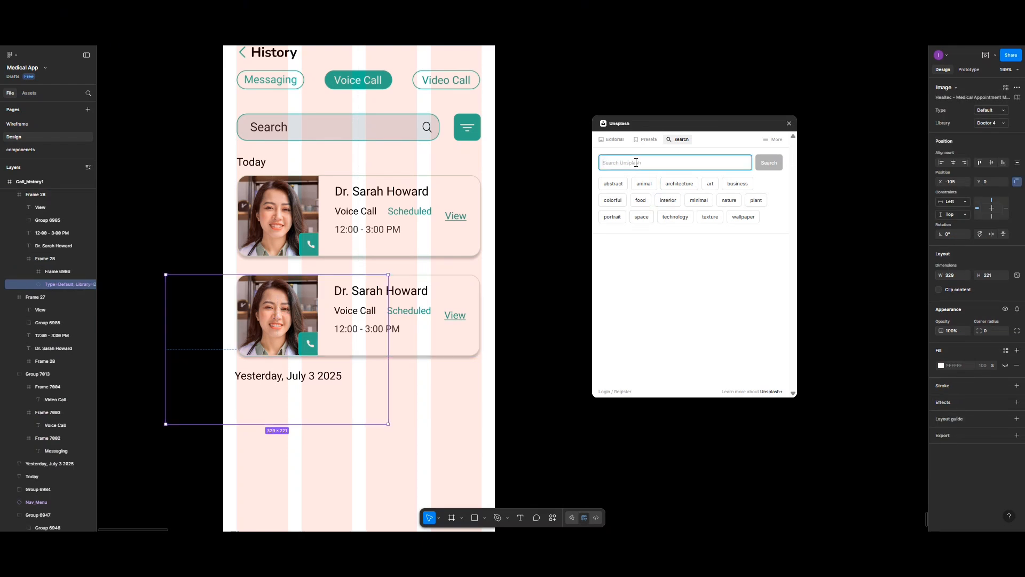
type("doctor")
key("Return")
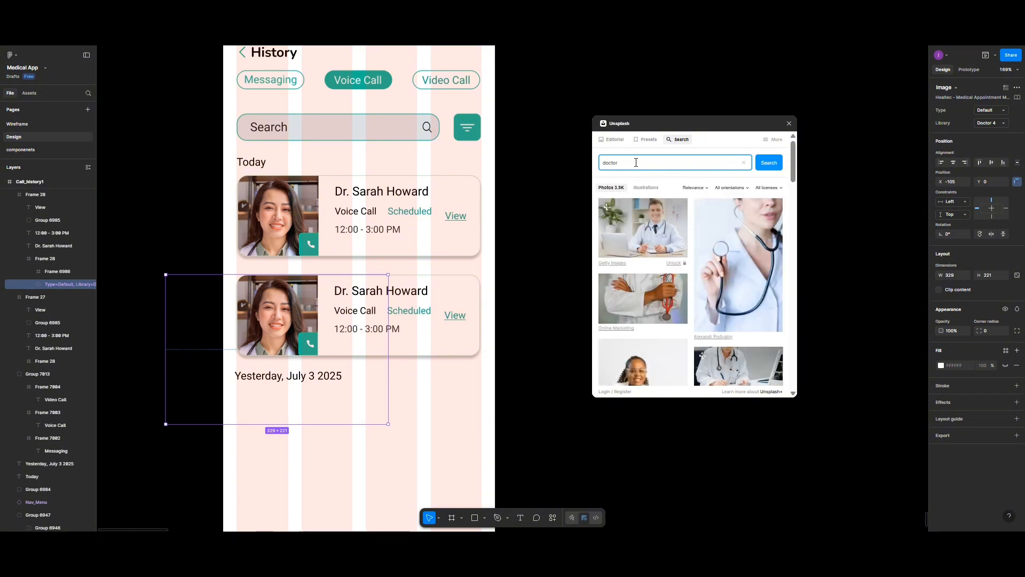
scroll(667, 240, "down", 3)
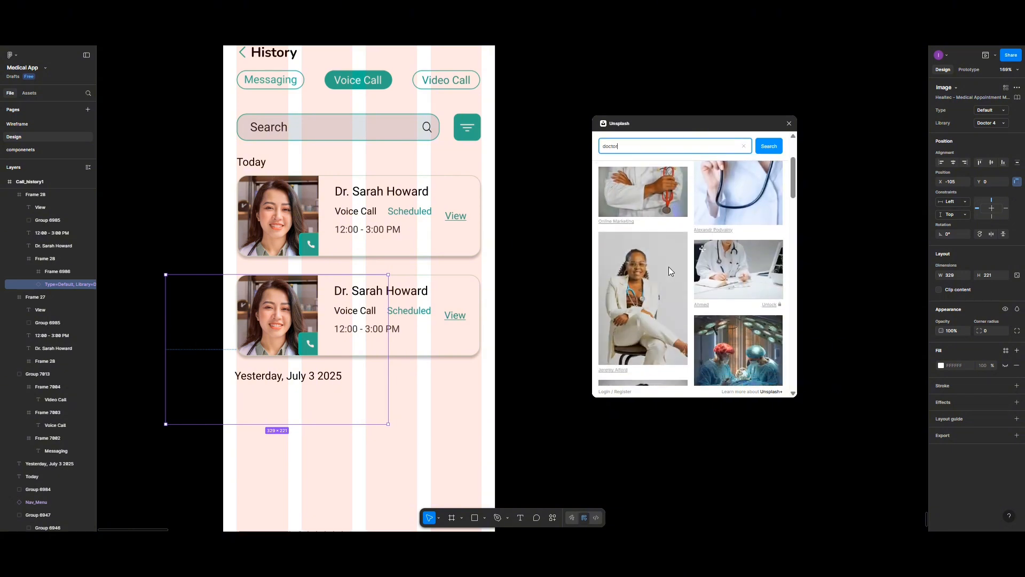
left_click(648, 276)
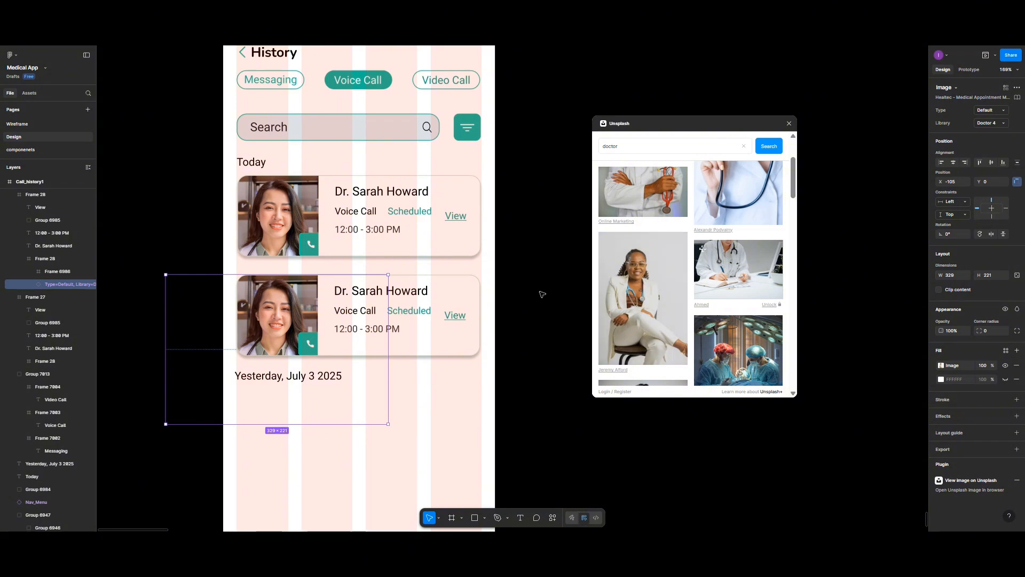
left_click(646, 289)
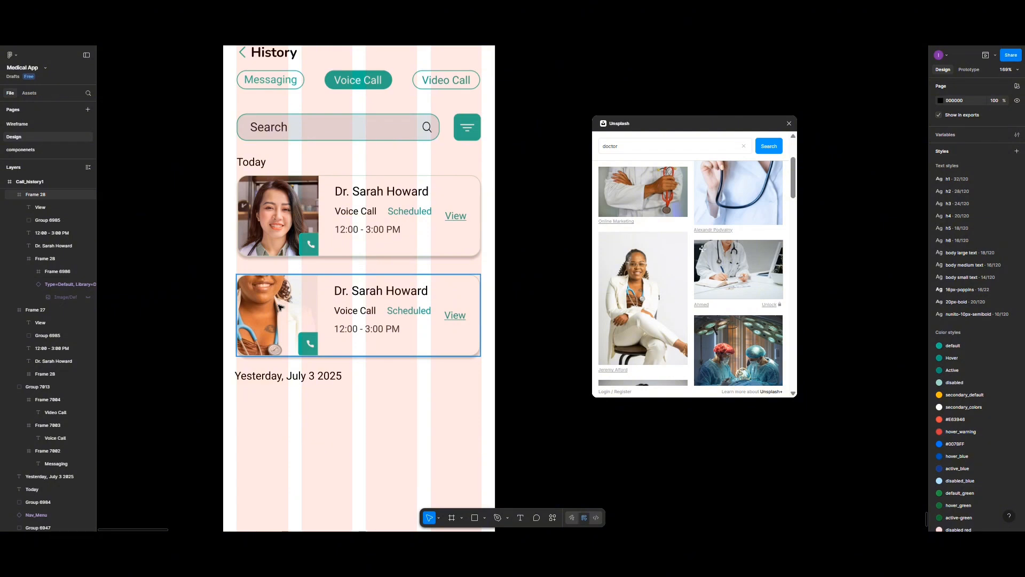
Set the second card's image fill to Crop and reposition the photo so the doctor's face fills the thumbnail
double_click(279, 307)
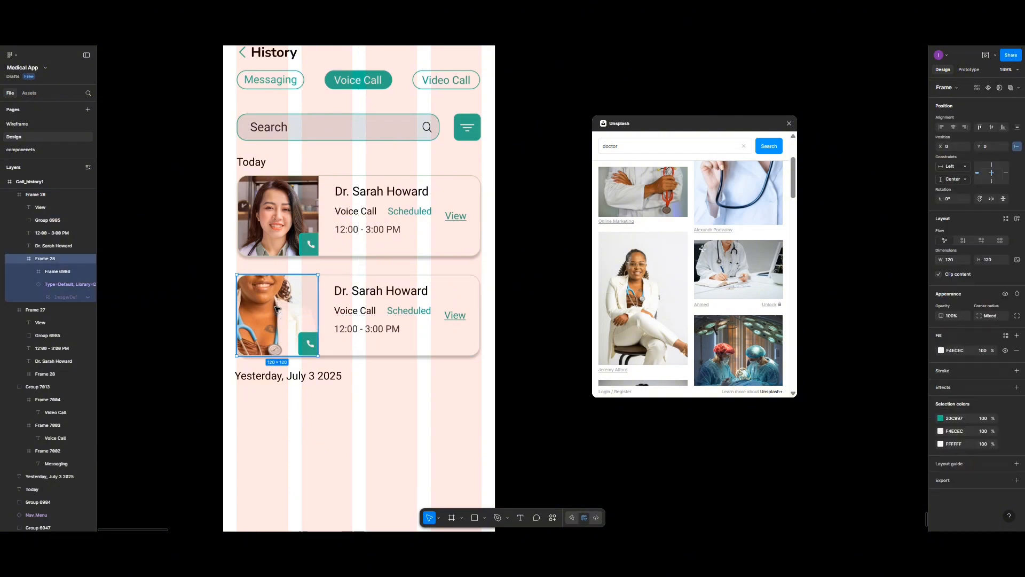
mouse_move(276, 308)
left_mouse_down()
mouse_move(285, 317)
mouse_move(274, 300)
left_mouse_up()
double_click(275, 306)
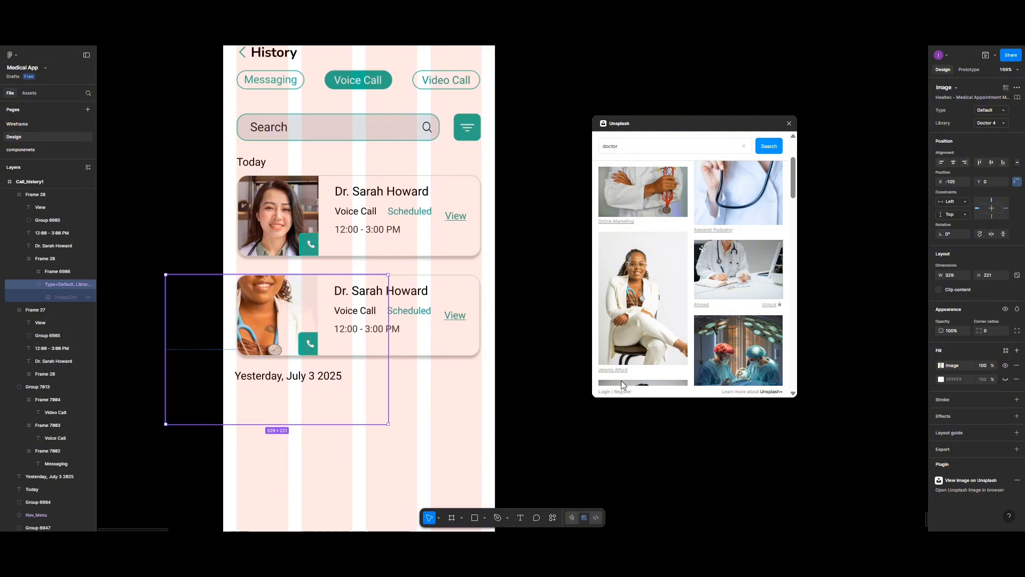
left_click(950, 364)
left_click(852, 337)
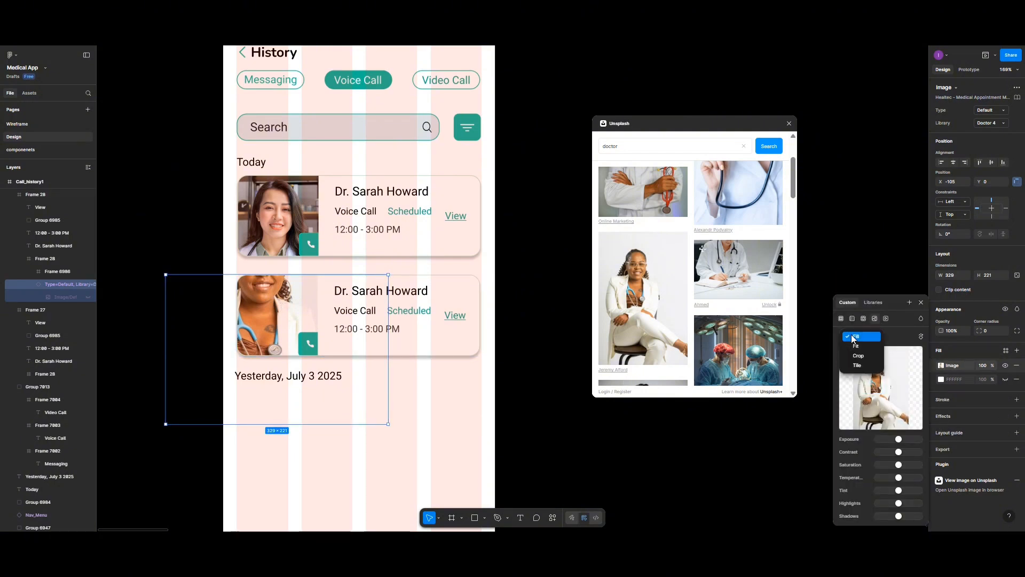
left_click(856, 357)
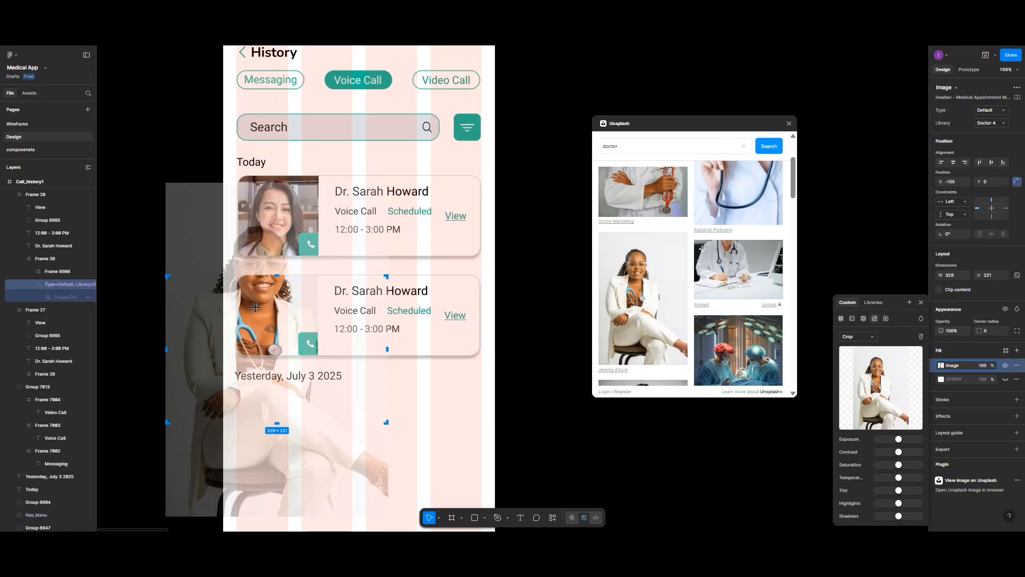
left_click_drag(270, 319, 276, 359)
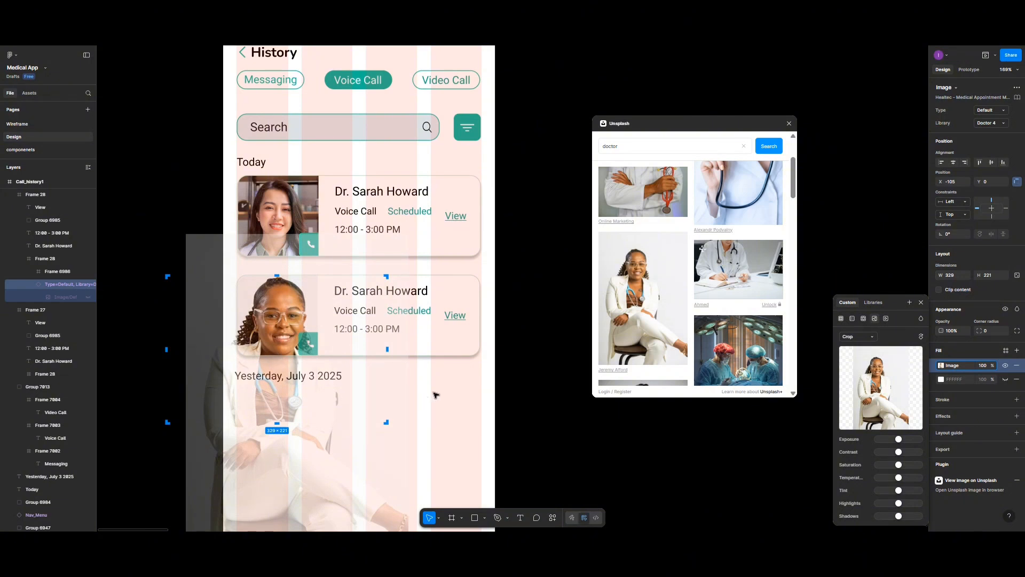
key("Escape")
key("Escape")
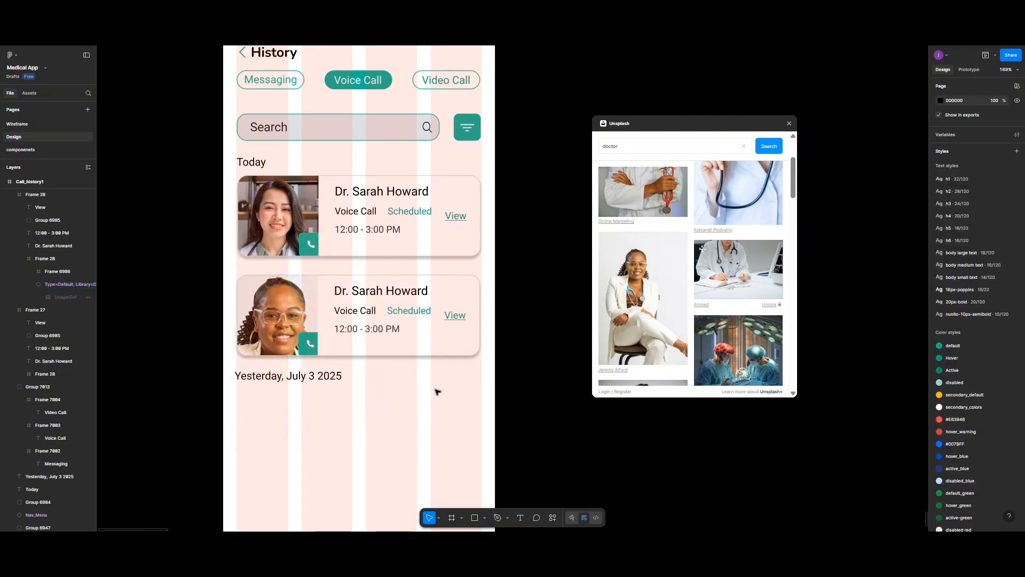
Replace the doctor's first name and surname on the second card with a different full name, keeping the "Dr." title
left_click(362, 295)
double_click(361, 294)
double_click(359, 292)
key("Escape")
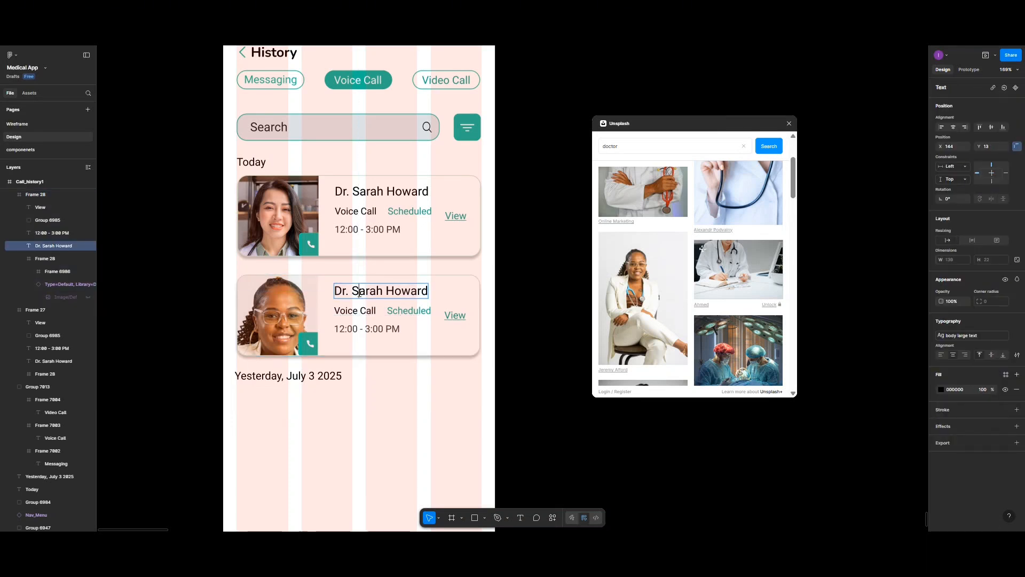
double_click(359, 293)
left_click_drag(360, 293, 382, 293)
type("amirah")
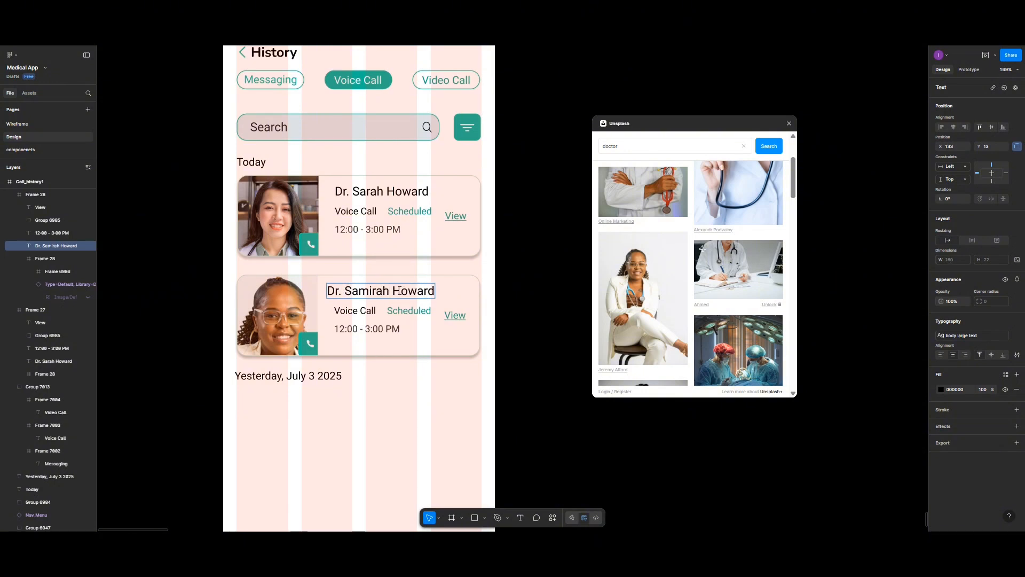
double_click(396, 290)
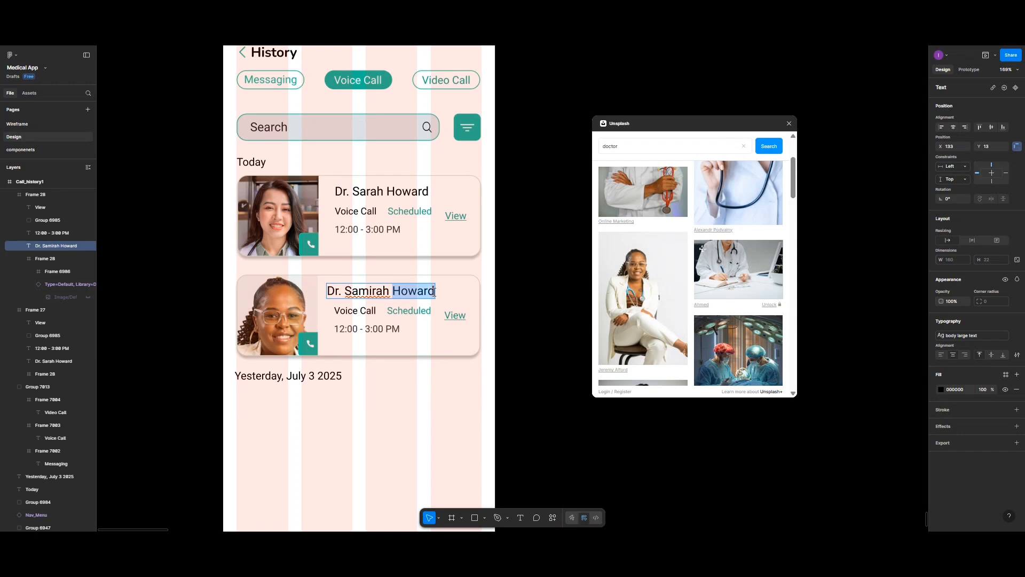
type("Ahma")
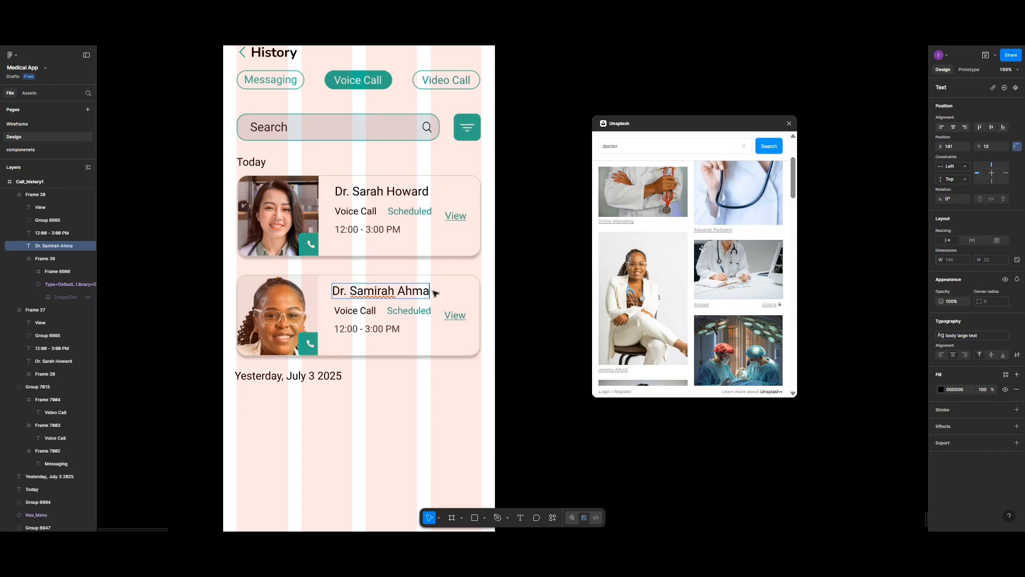
type("d")
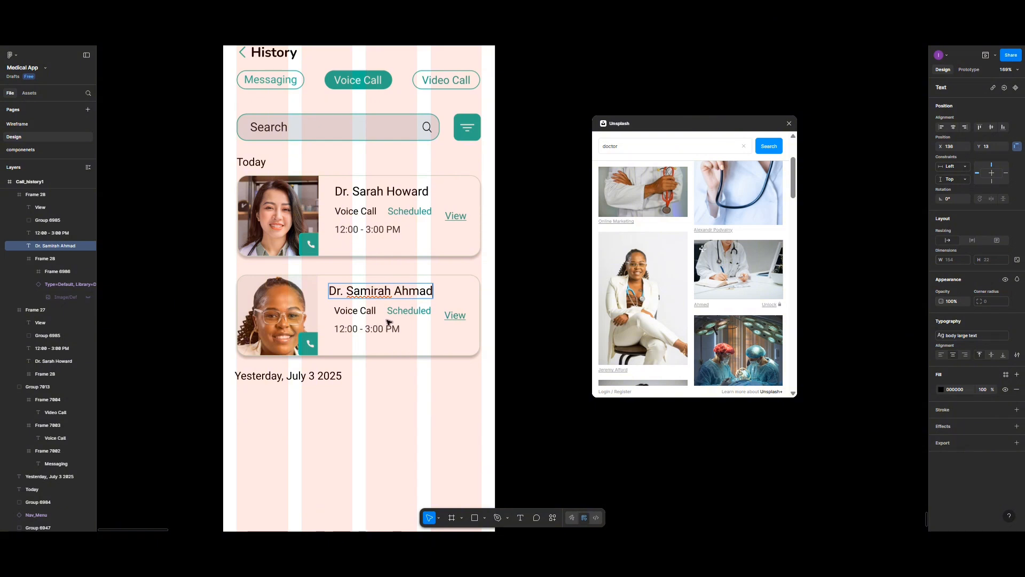
key("Escape")
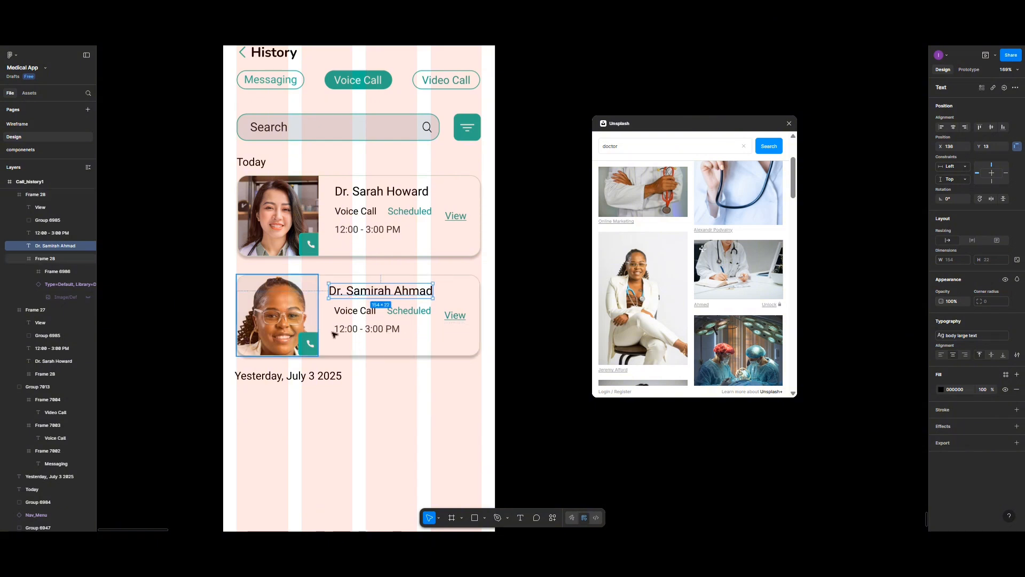
Shift the second card's Voice Call and Scheduled row and its time text to X 136, in line with the doctor's name
left_click(353, 328)
left_click(343, 317)
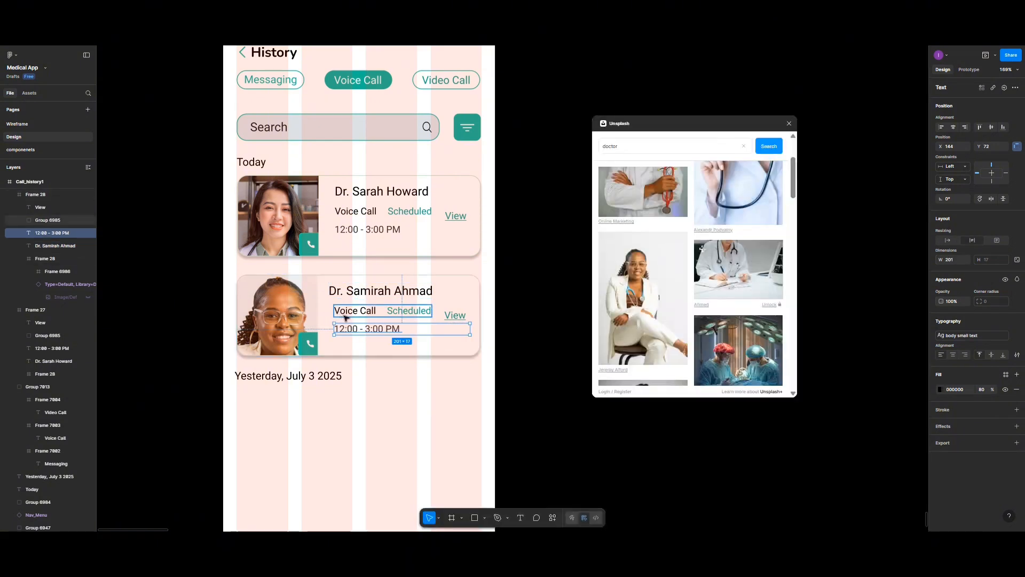
key("Left")
key("Left")
key("Left")
key("Left")
key("Left")
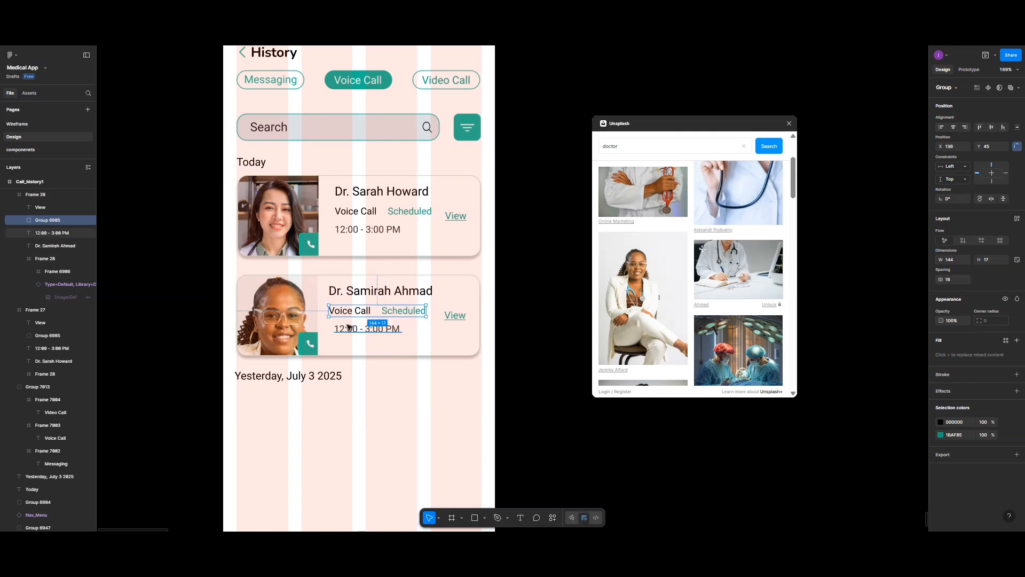
left_click(349, 332)
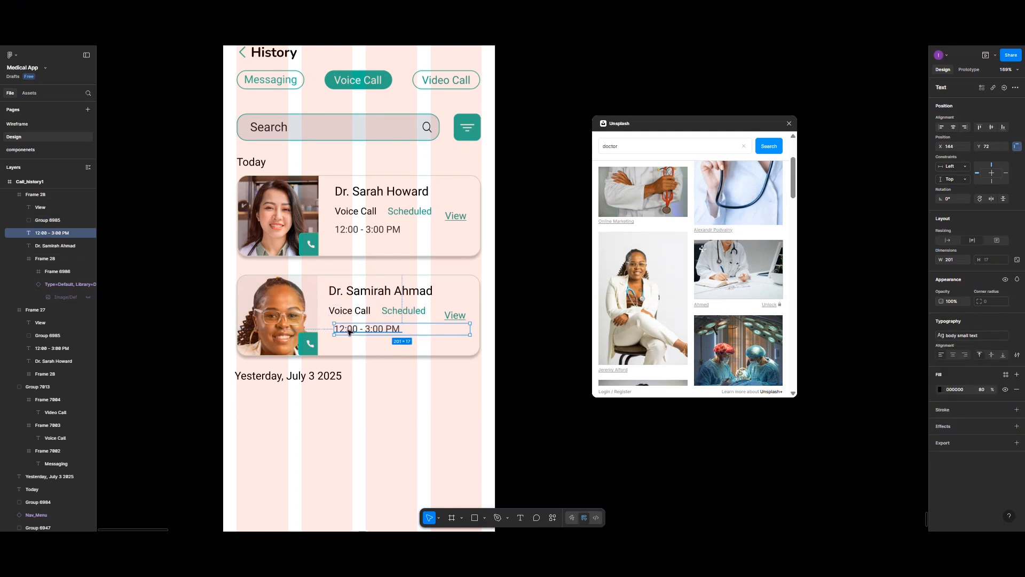
left_click_drag(348, 332, 343, 330)
left_click(351, 292)
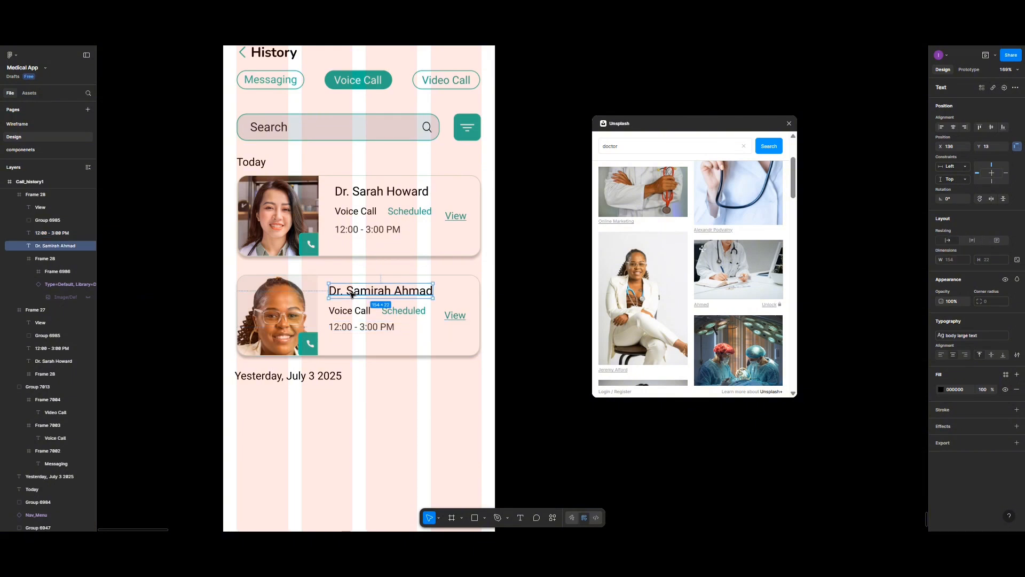
left_click(350, 312, "shift")
left_click(355, 326, "shift")
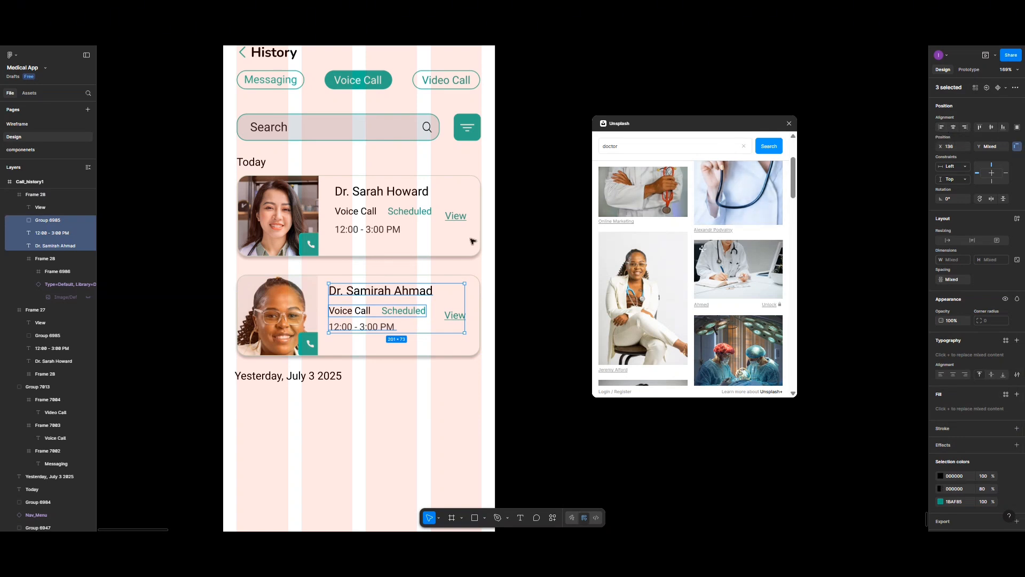
Duplicate the second card below the Yesterday heading and position the copy at X 21, Y 570
scroll(419, 298, "down", 3)
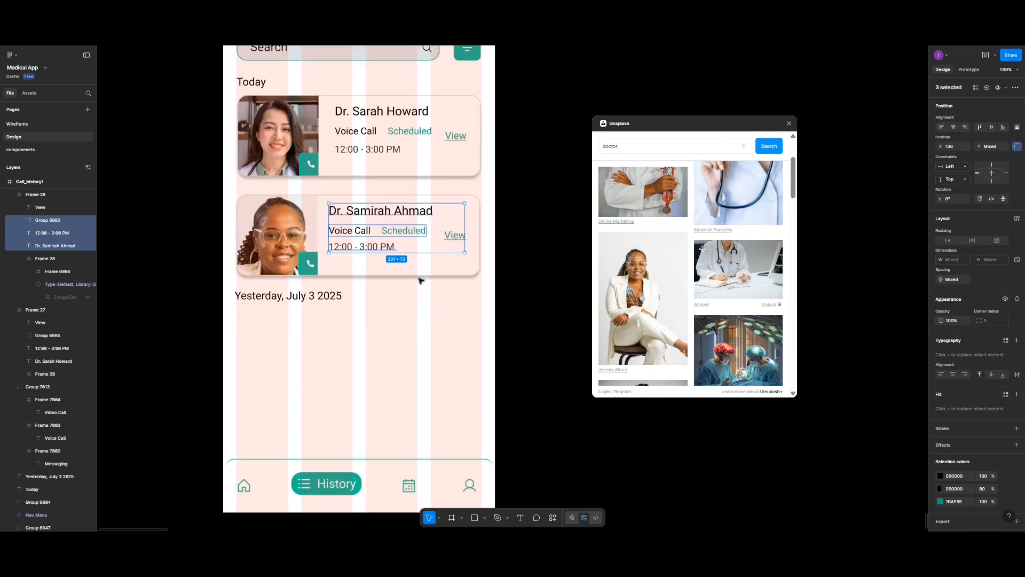
left_click(328, 272)
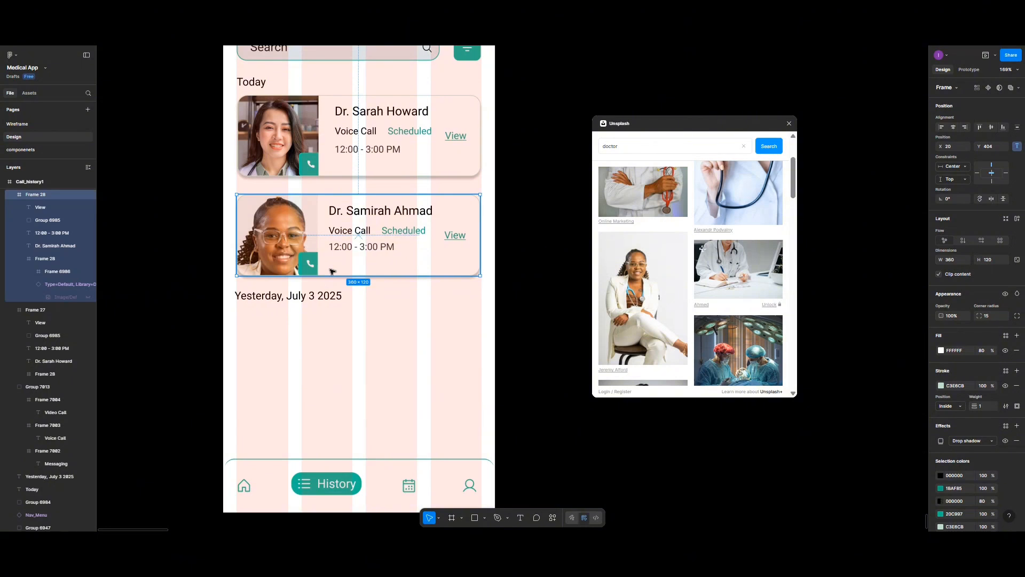
left_click_drag(331, 271, 332, 384)
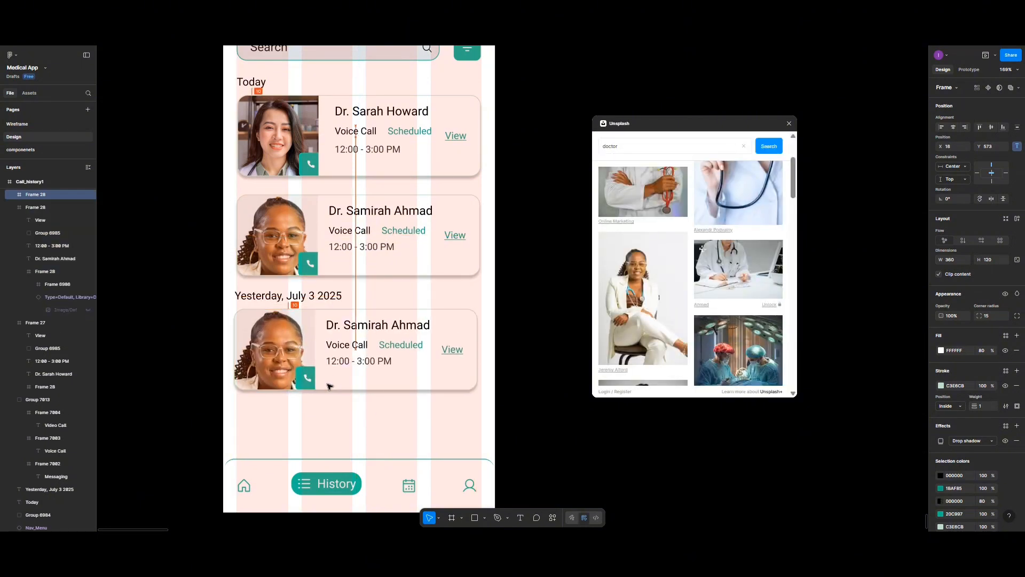
scroll(332, 369, "down", 3)
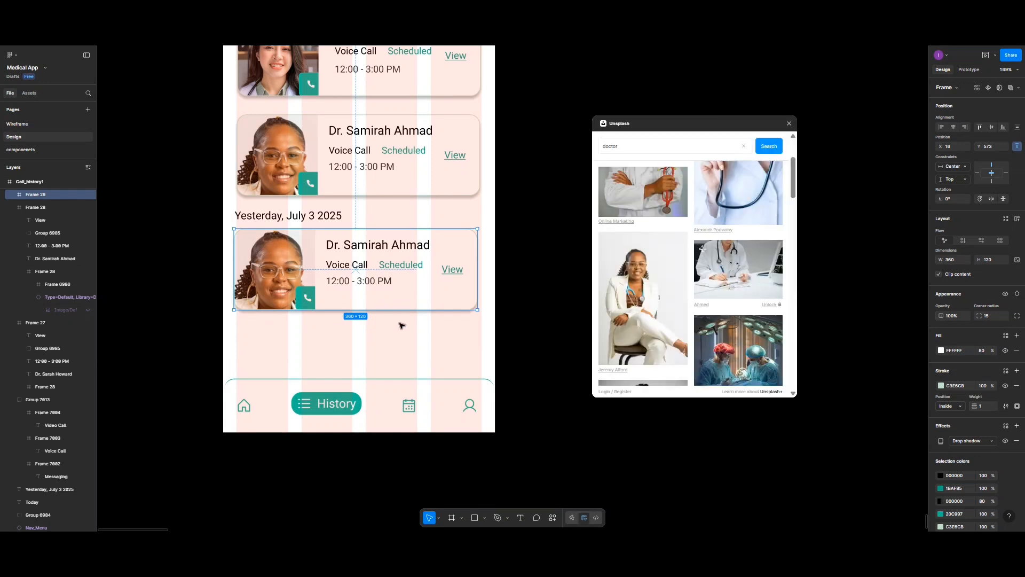
left_click_drag(316, 257, 316, 255)
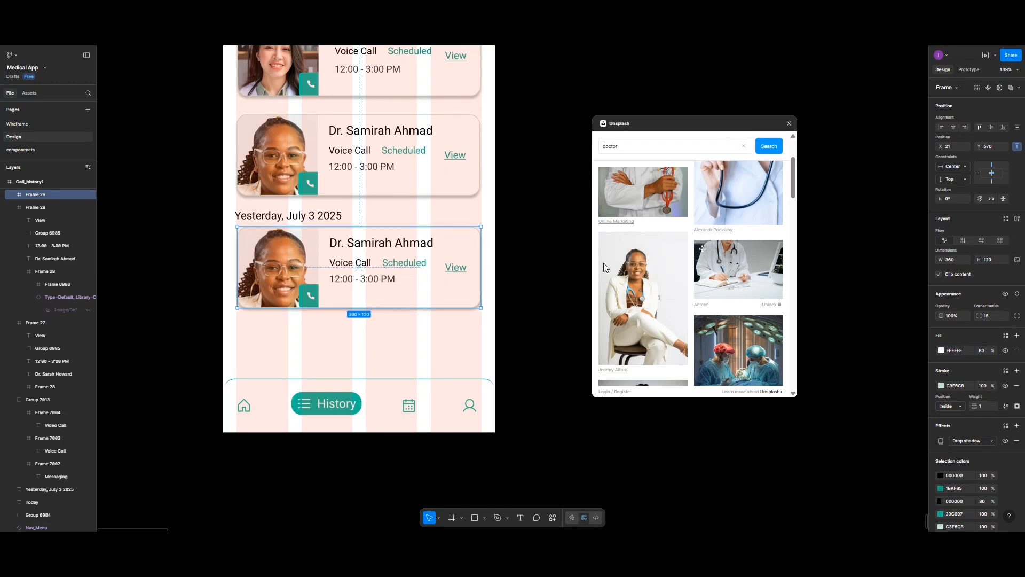
Replace the photo in the card below the Yesterday heading with the Unsplash picture of the bespectacled male doctor wearing a green mask
double_click(281, 264)
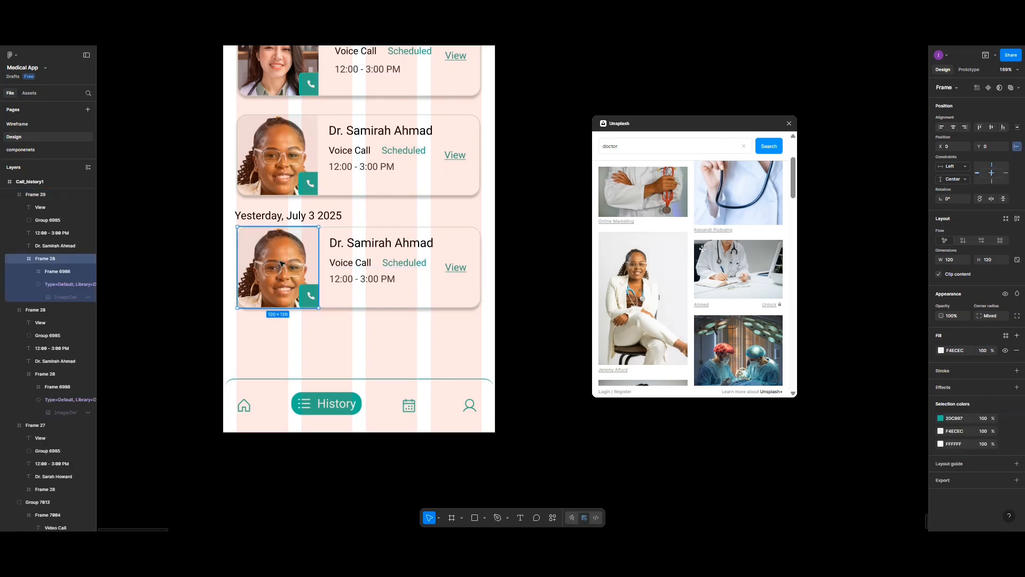
double_click(282, 264)
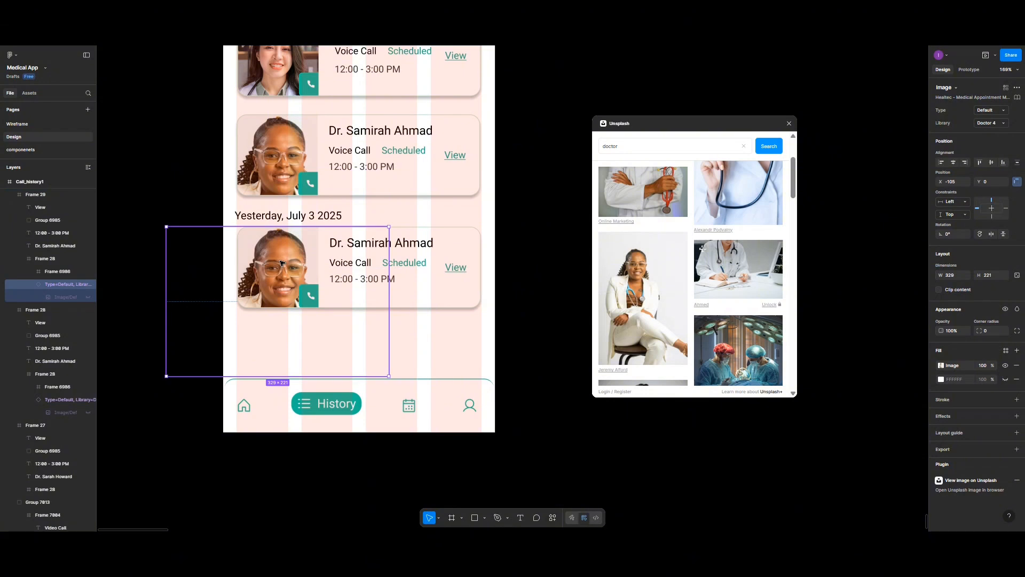
key("Delete")
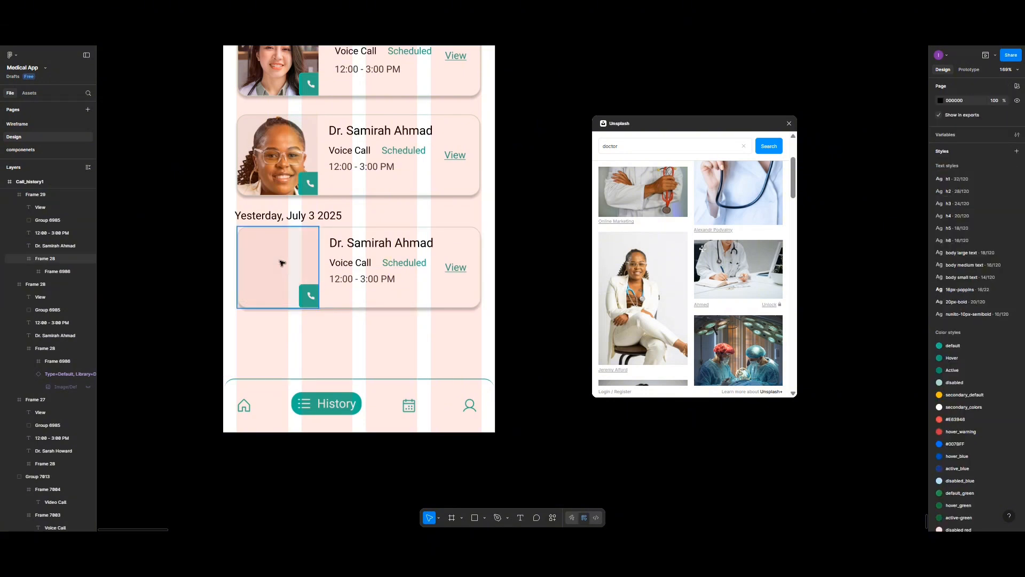
key("ctrl+z")
scroll(732, 264, "down", 5)
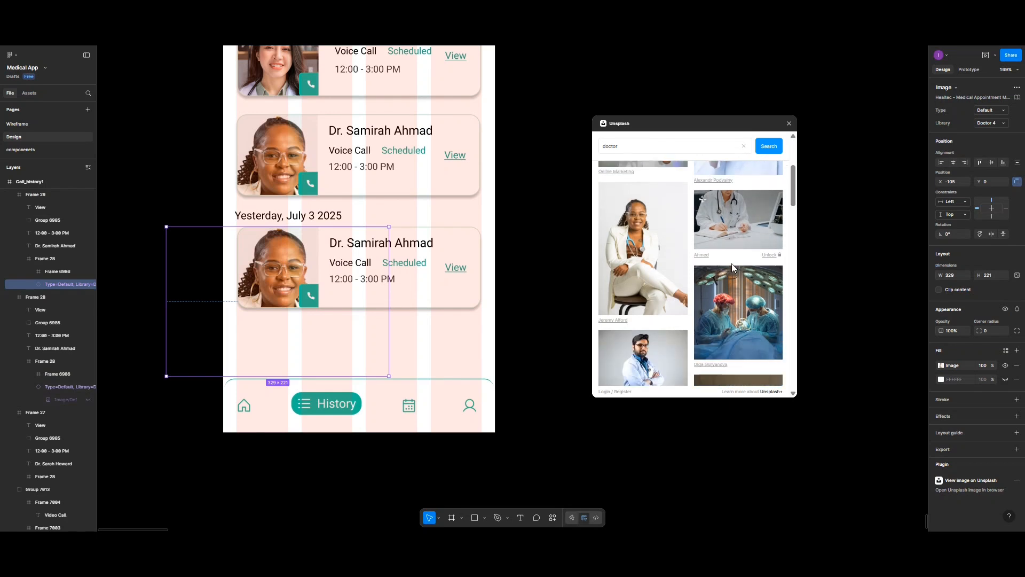
scroll(653, 265, "down", 2)
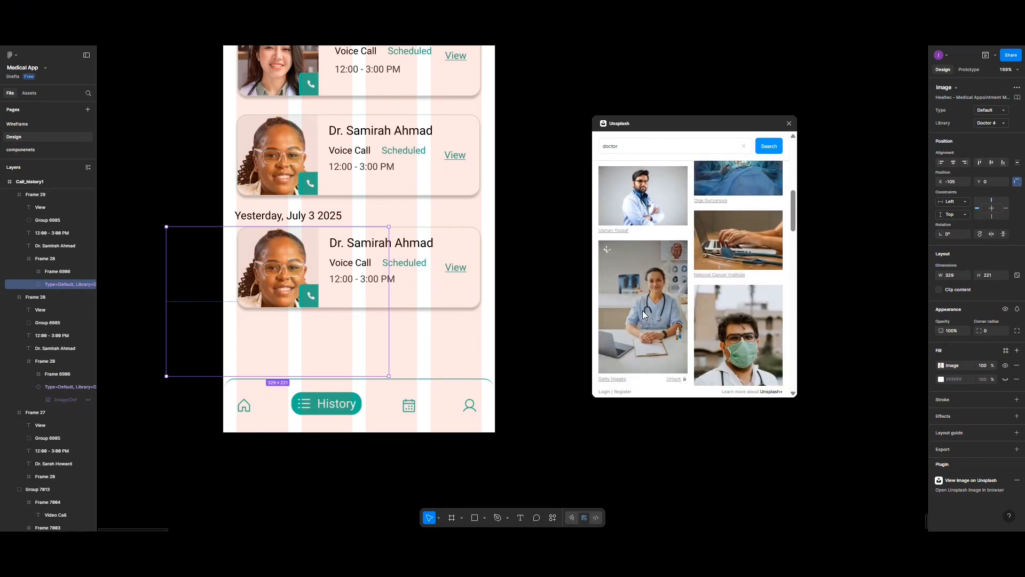
scroll(667, 312, "down", 2)
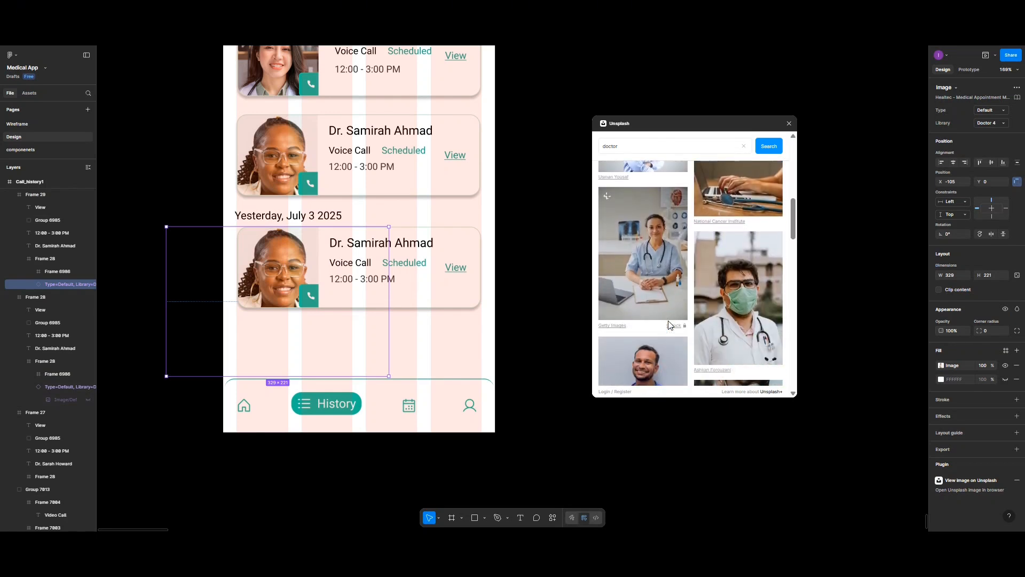
left_click(727, 304)
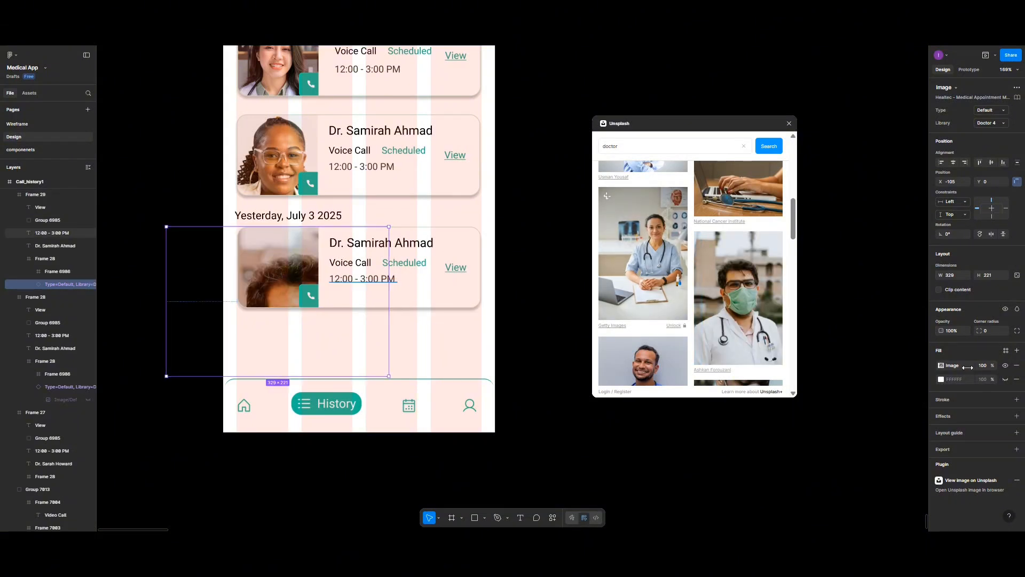
Set the image fill of the third card's photo to Fit
left_click(941, 365)
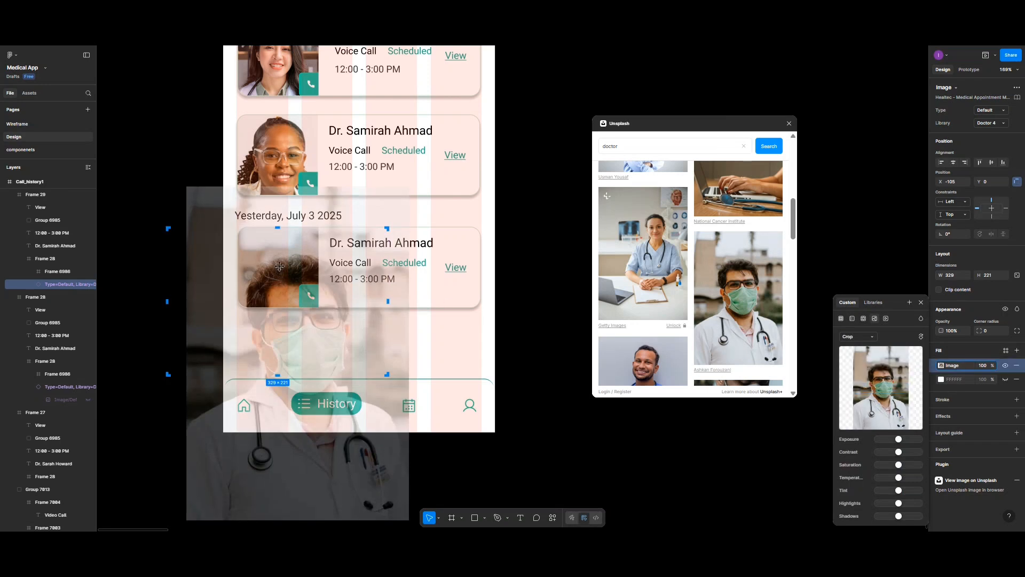
left_click_drag(283, 278, 274, 243)
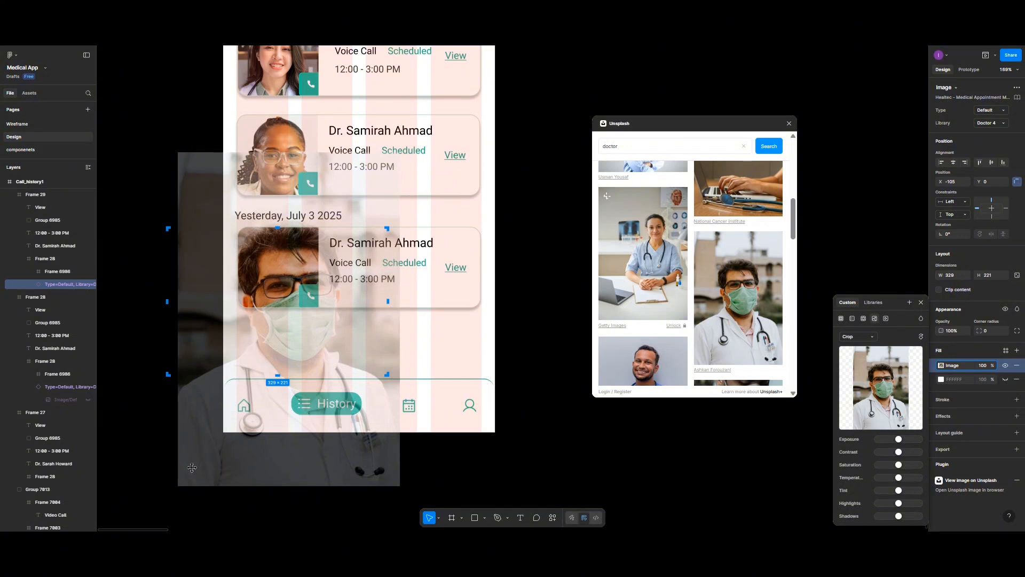
left_click(875, 336)
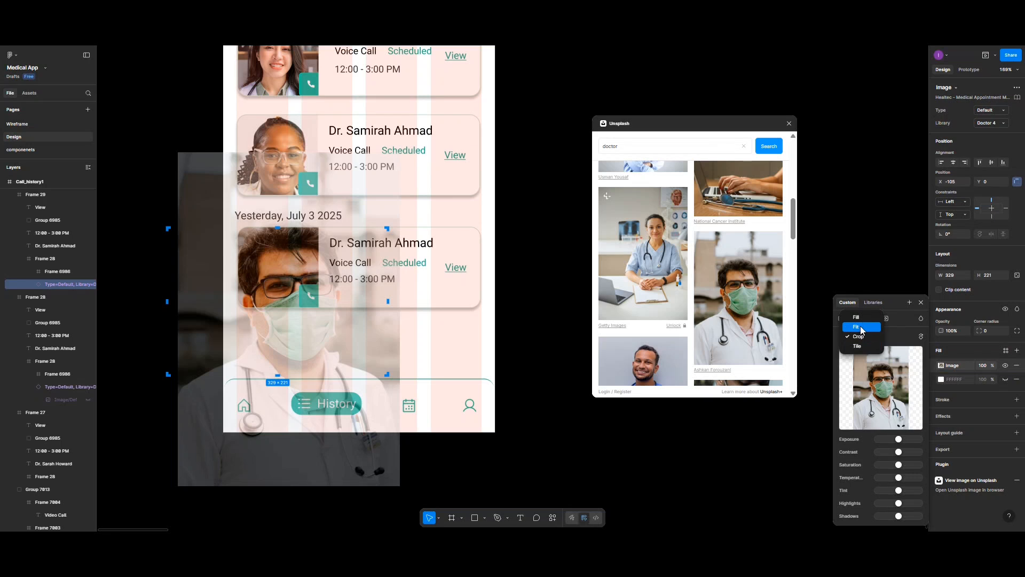
left_click(859, 326)
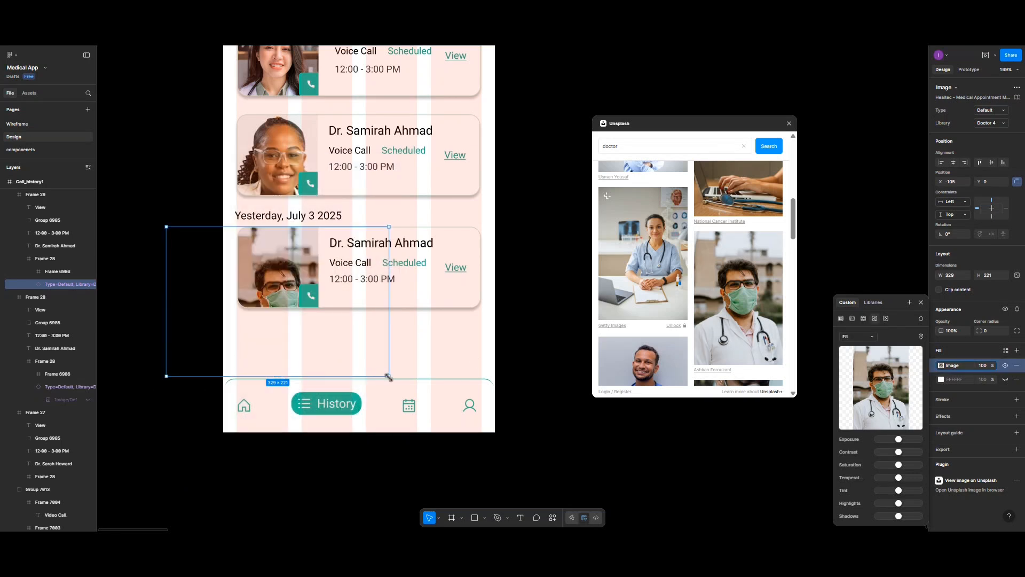
Scale the third card's image down proportionally to about 240 by 161 and place it at about X -64, Y -12 in the thumbnail
left_click(435, 519)
left_click(436, 518)
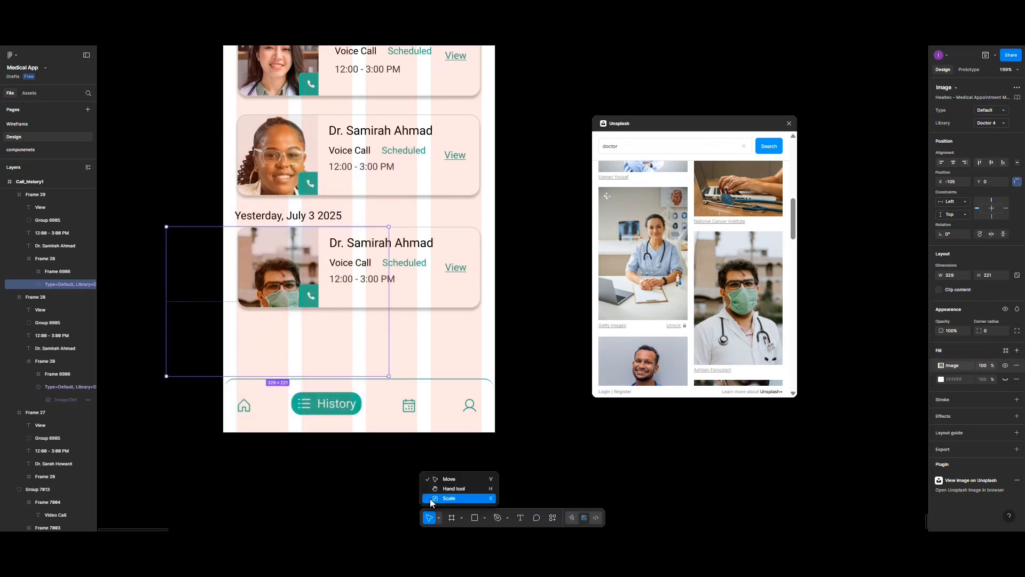
key("k")
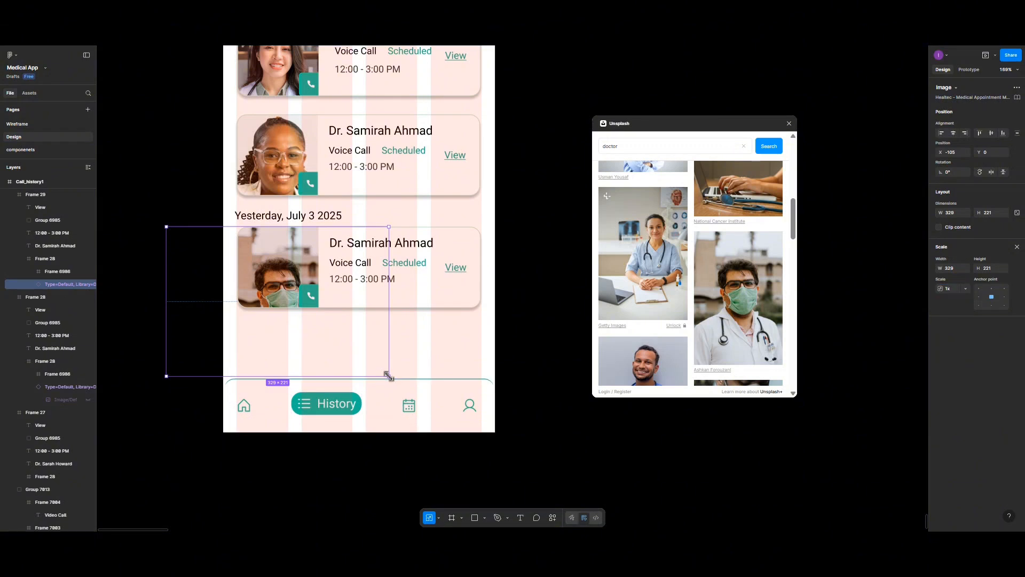
left_click_drag(387, 375, 352, 336)
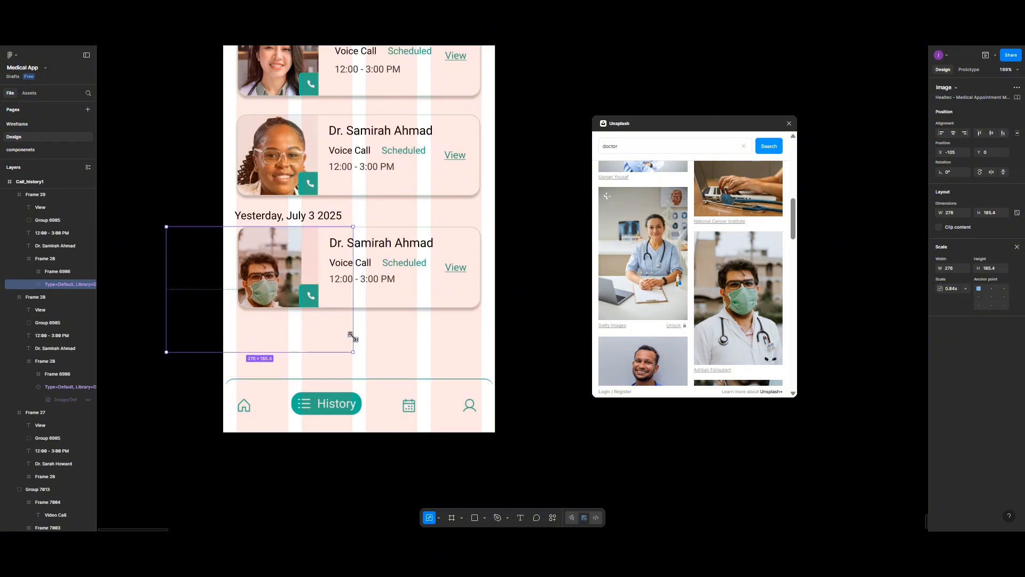
left_click_drag(273, 275, 291, 273)
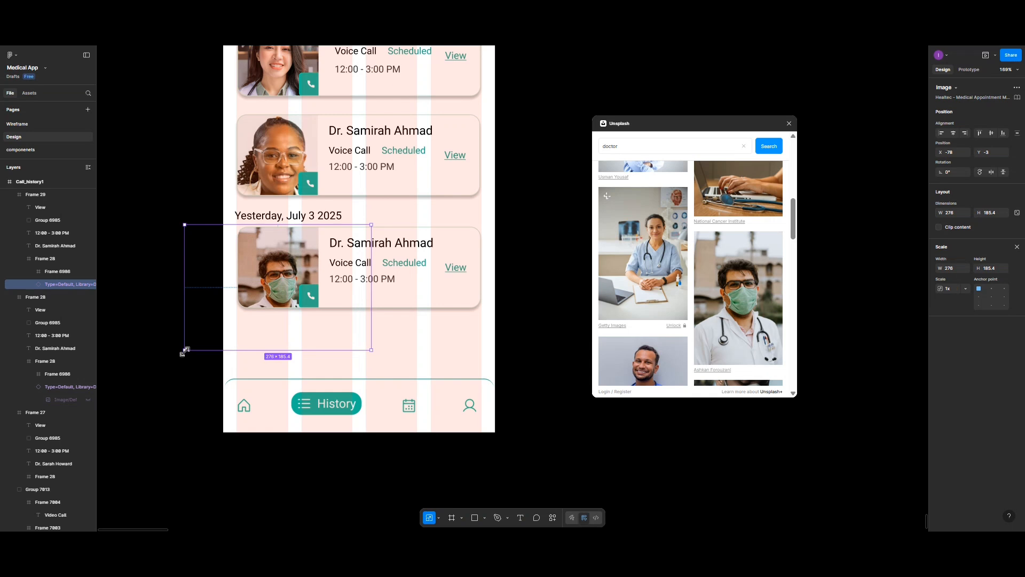
left_click_drag(184, 349, 217, 334)
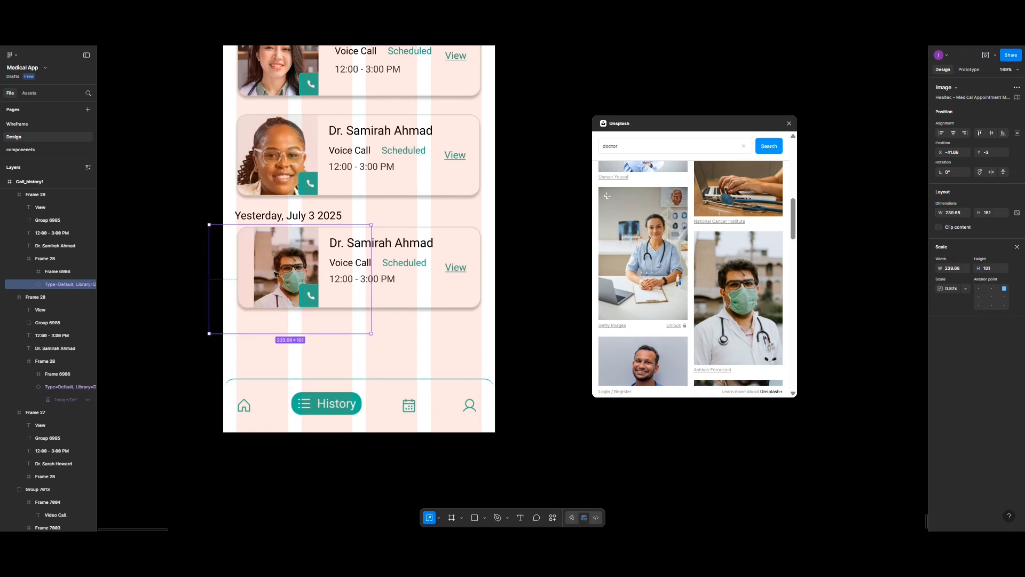
mouse_move(275, 271)
left_mouse_down()
mouse_move(261, 267)
mouse_move(276, 265)
left_mouse_up()
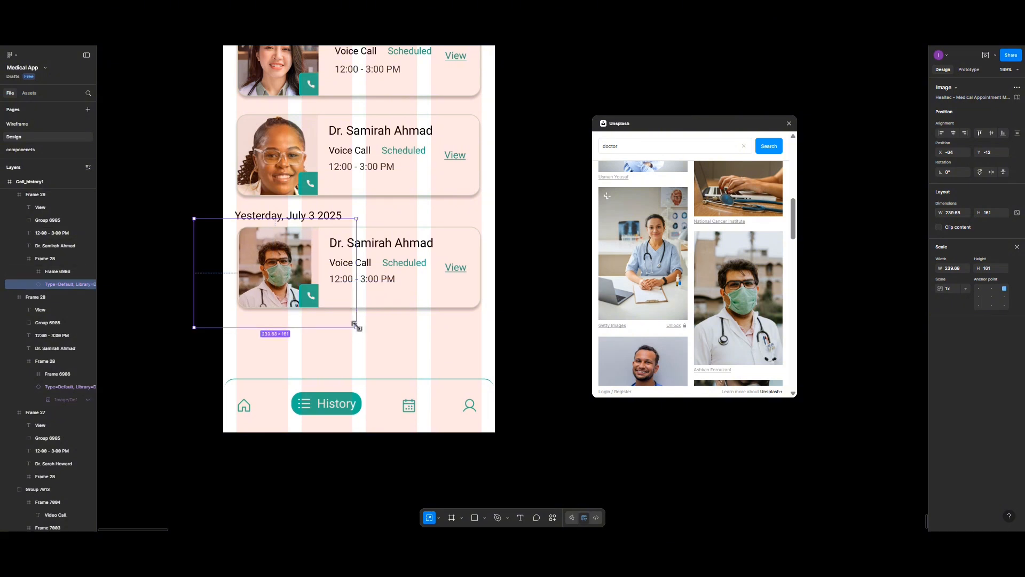
Enlarge the third card's image proportionally to about 276 by 185 and reposition it at about X -79, Y -25 so it fills the thumbnail
left_click_drag(355, 326, 364, 330)
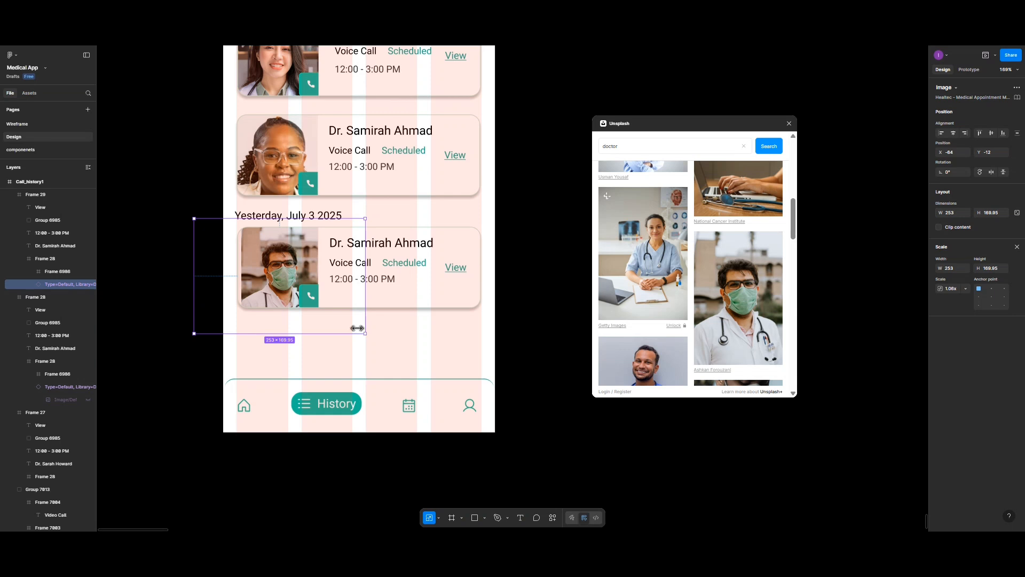
left_click_drag(276, 262, 269, 258)
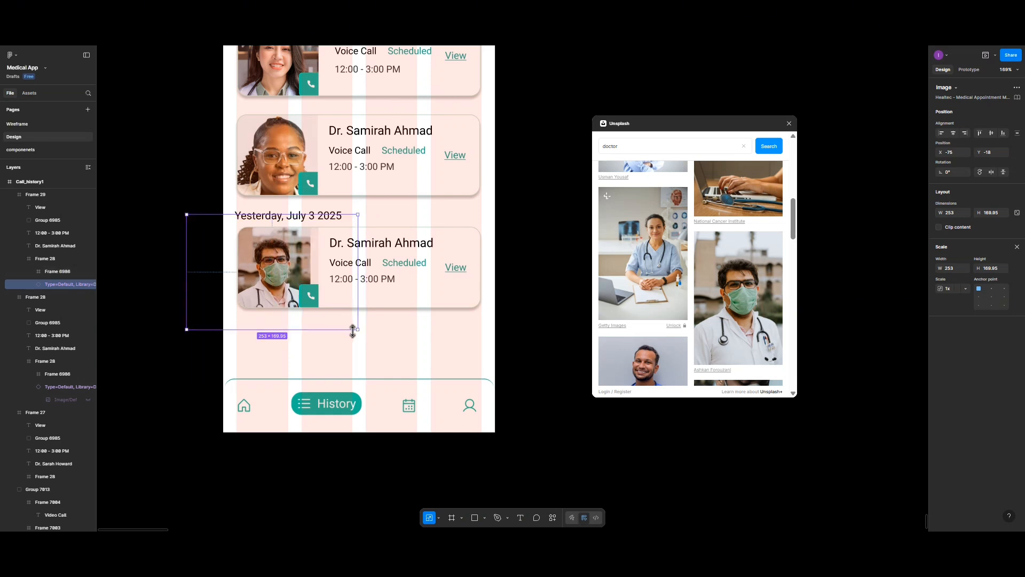
left_click_drag(353, 330, 370, 337)
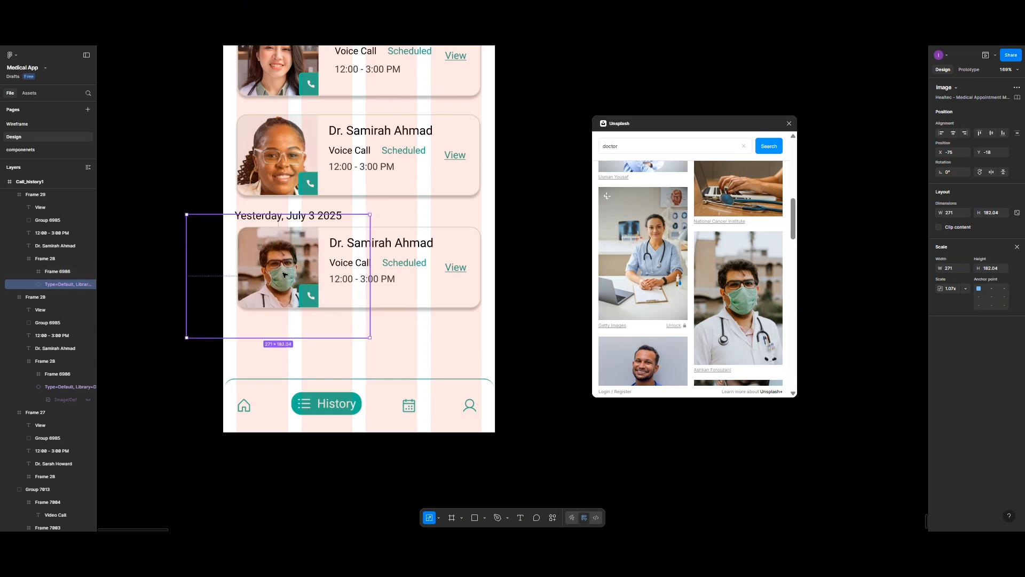
left_click_drag(285, 275, 282, 271)
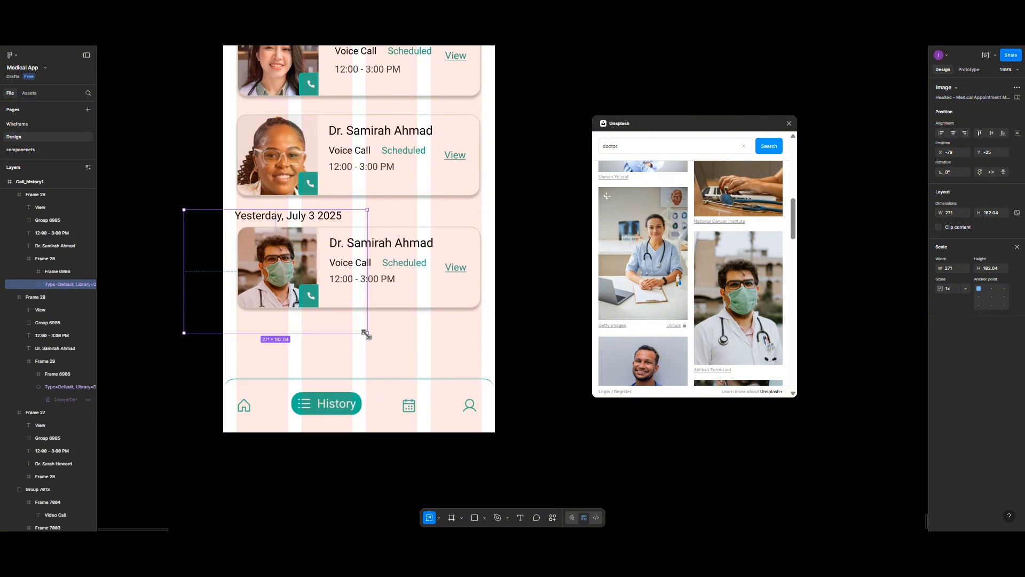
left_click_drag(365, 333, 370, 335)
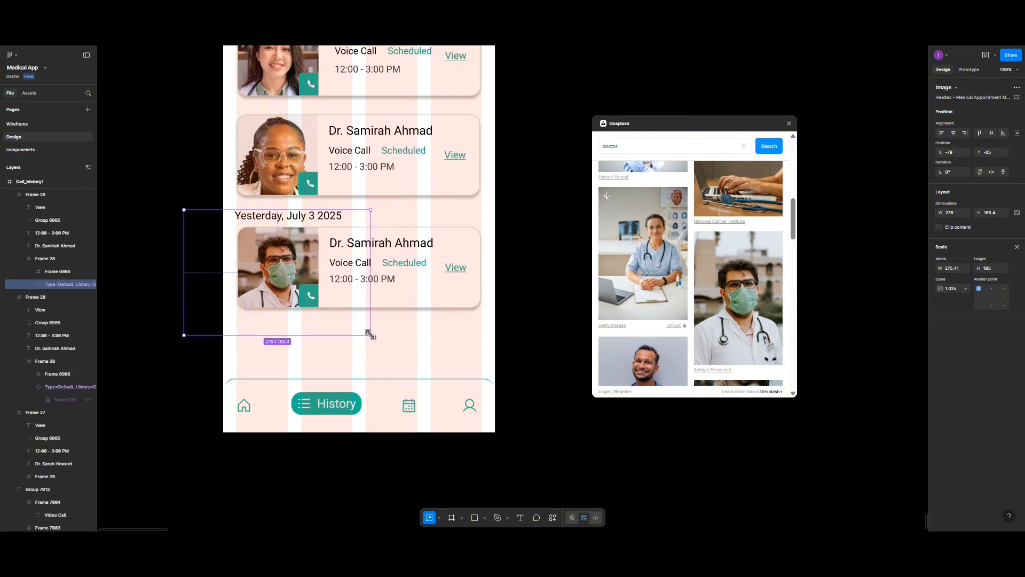
left_click(403, 352)
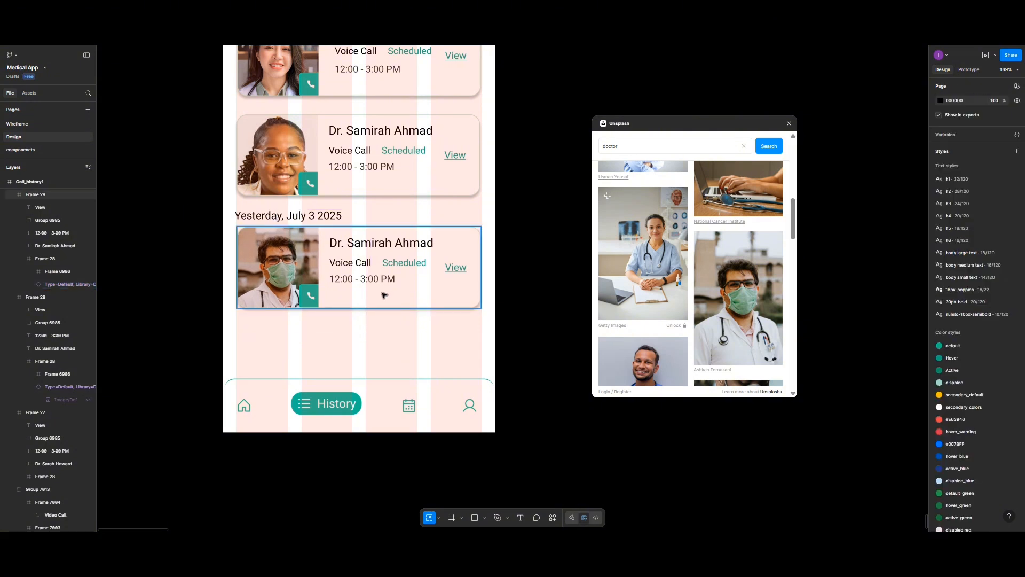
Move the third card slightly lower beneath the Yesterday heading and replace its doctor's first name and surname, keeping the "Dr." title
left_click_drag(381, 241, 377, 253)
double_click(376, 256)
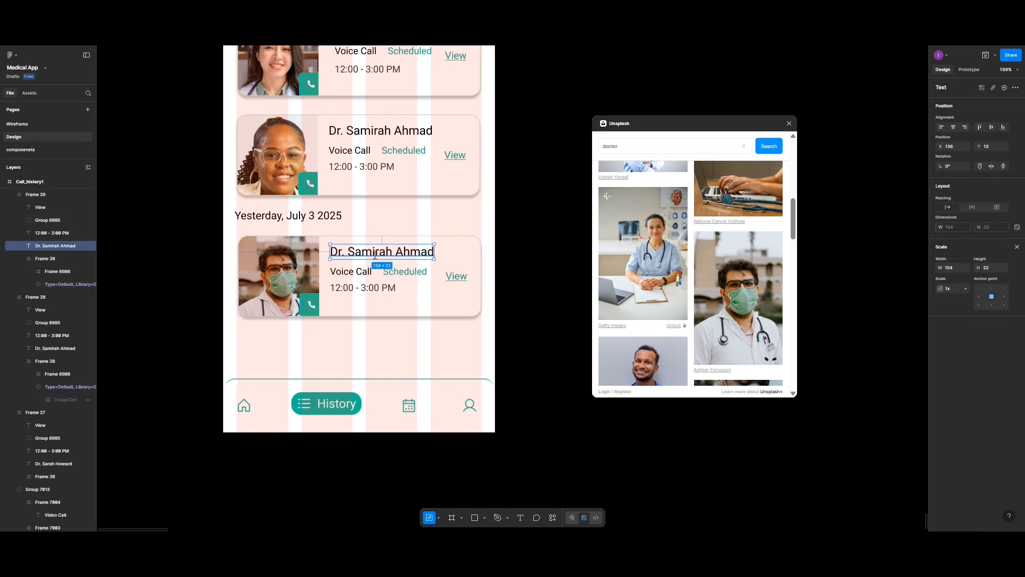
double_click(366, 252)
left_click_drag(352, 251, 391, 251)
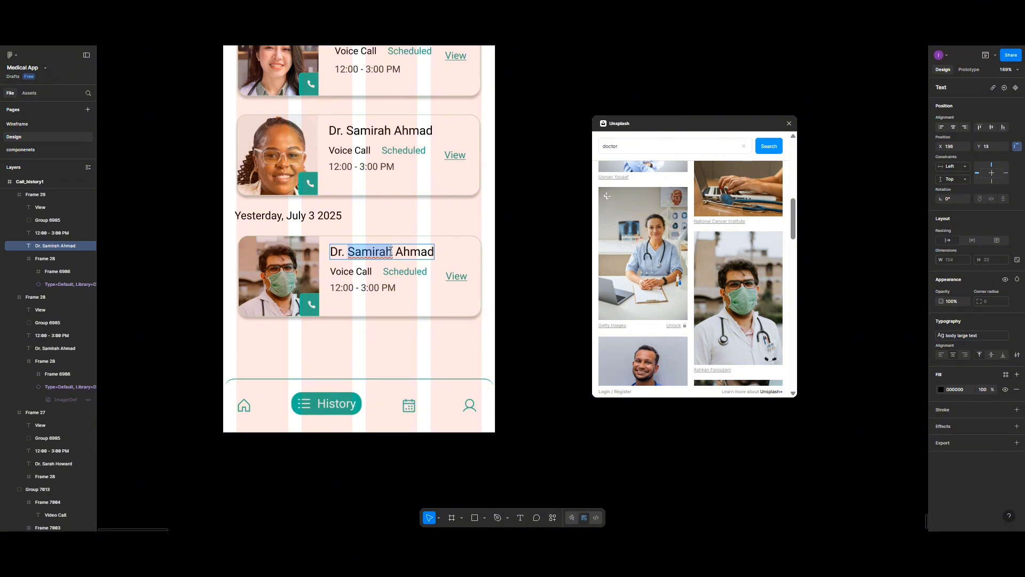
type("Jacob")
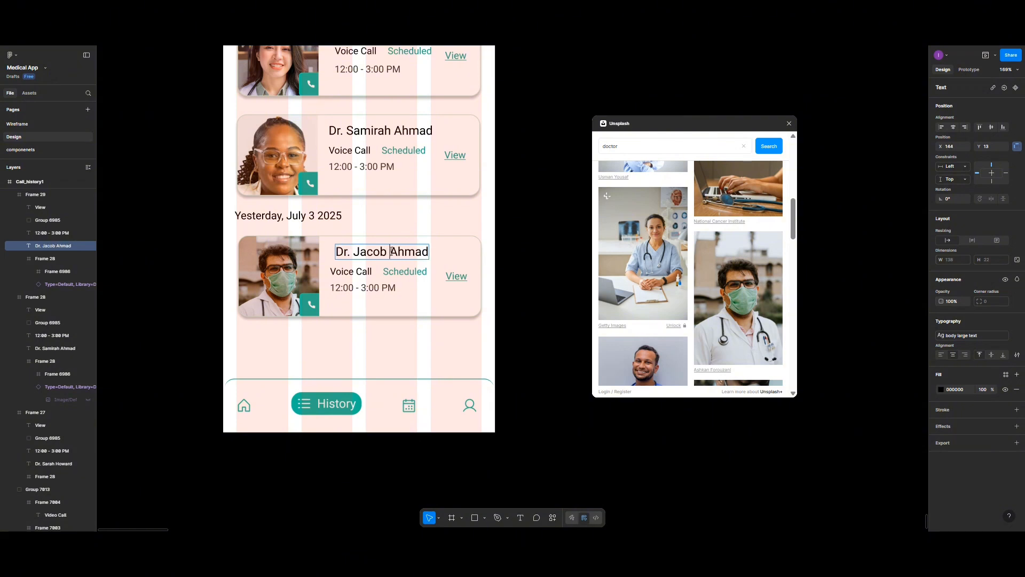
left_click_drag(391, 252, 429, 253)
type("Jo")
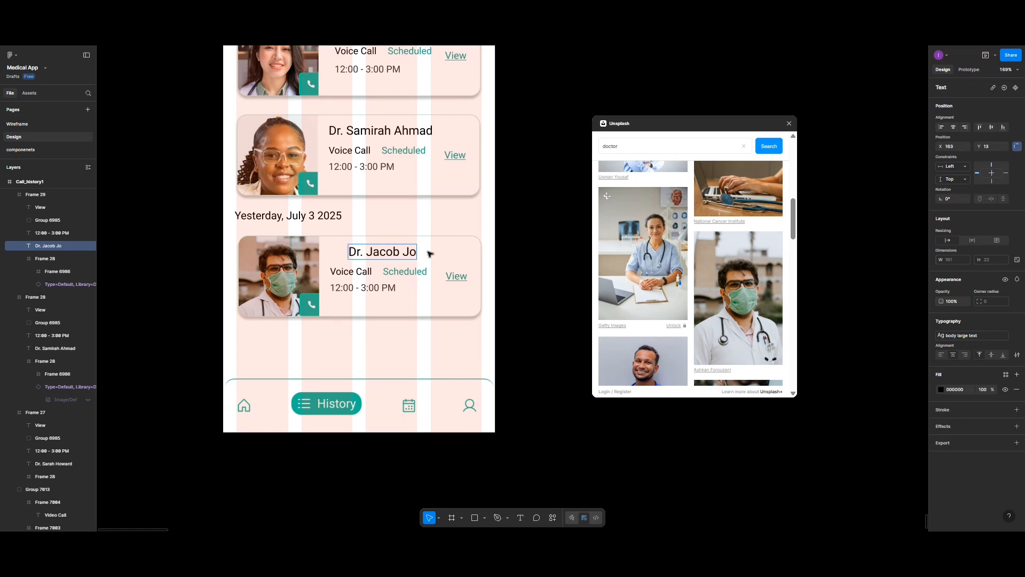
type("sua")
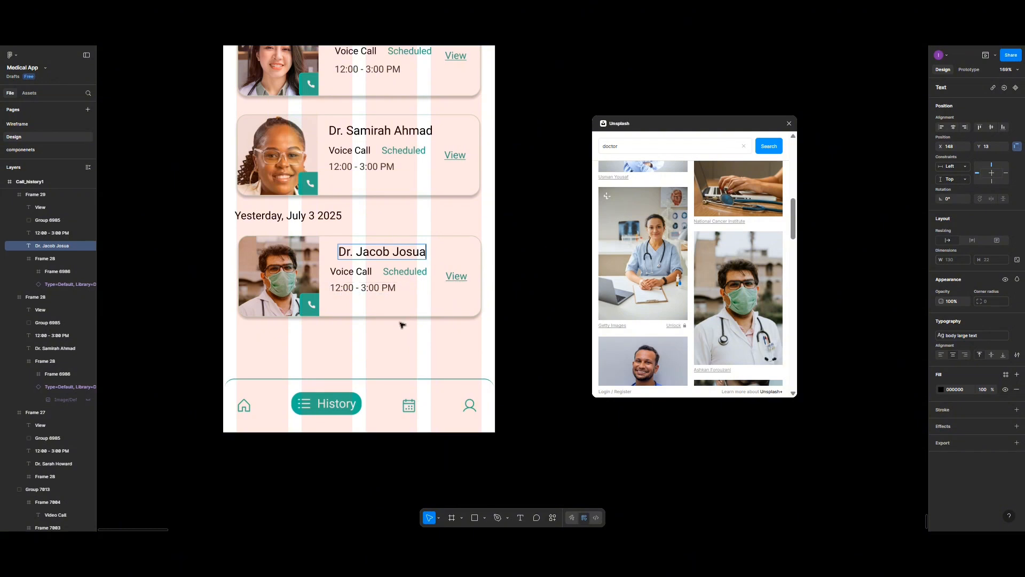
key("Escape")
Move the third card's doctor name to X 136, Y 16, in line with the Voice Call row
left_click_drag(351, 254, 345, 256)
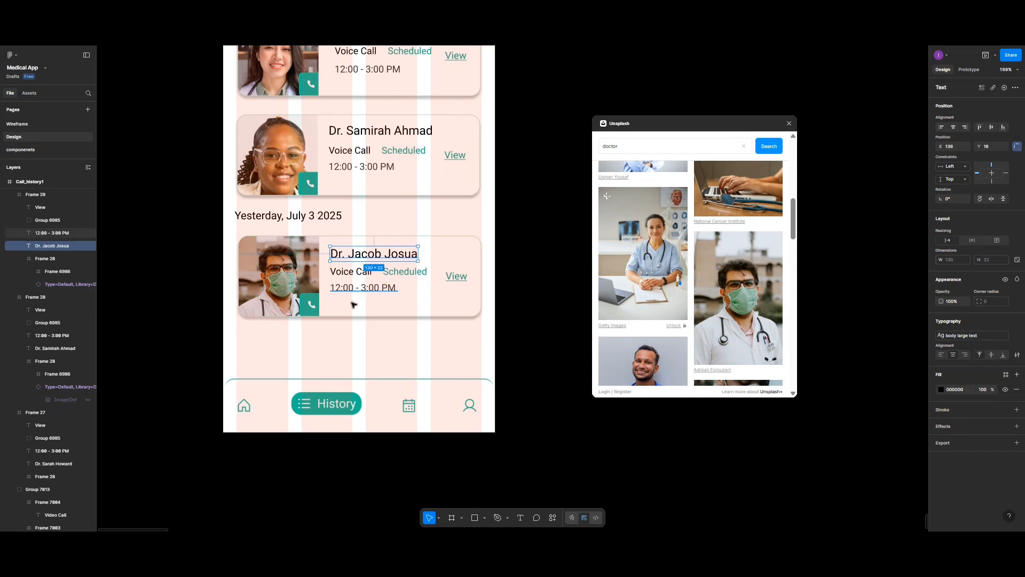
left_click(425, 280)
left_click(413, 331)
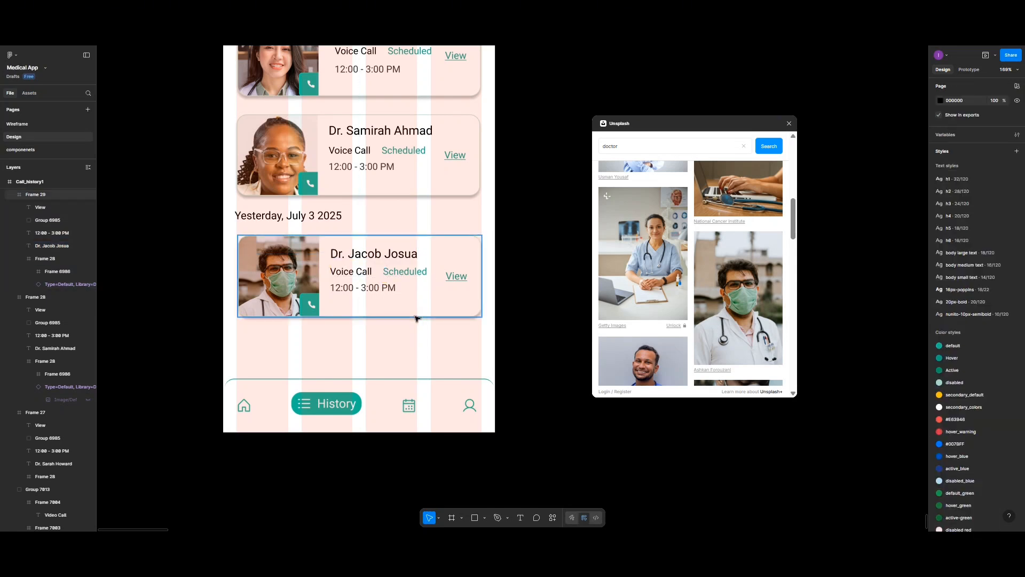
Close the Unsplash plugin and select the Call_history1 frame
scroll(415, 318, "down", 3, "ctrl")
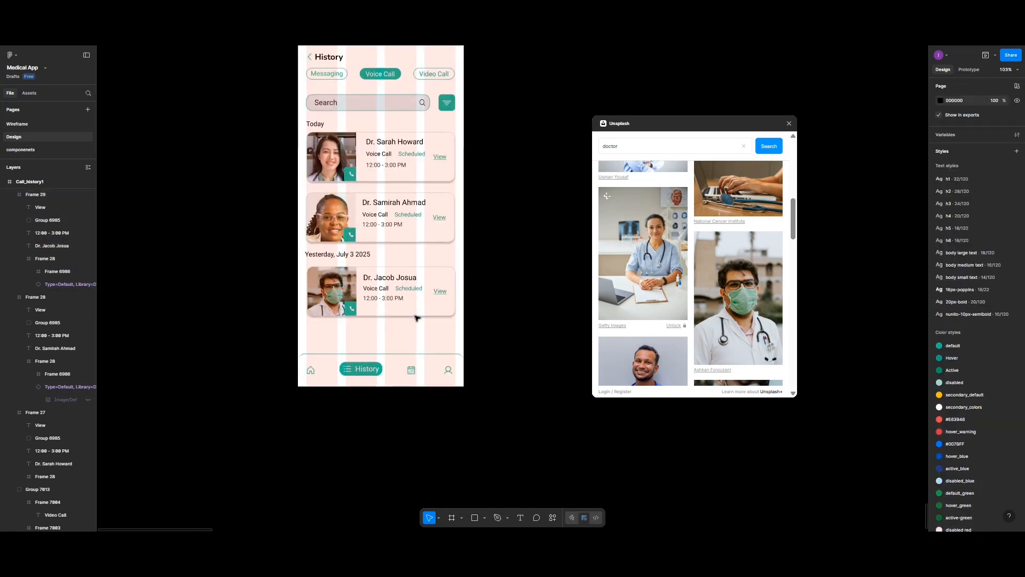
scroll(395, 318, "up", 1)
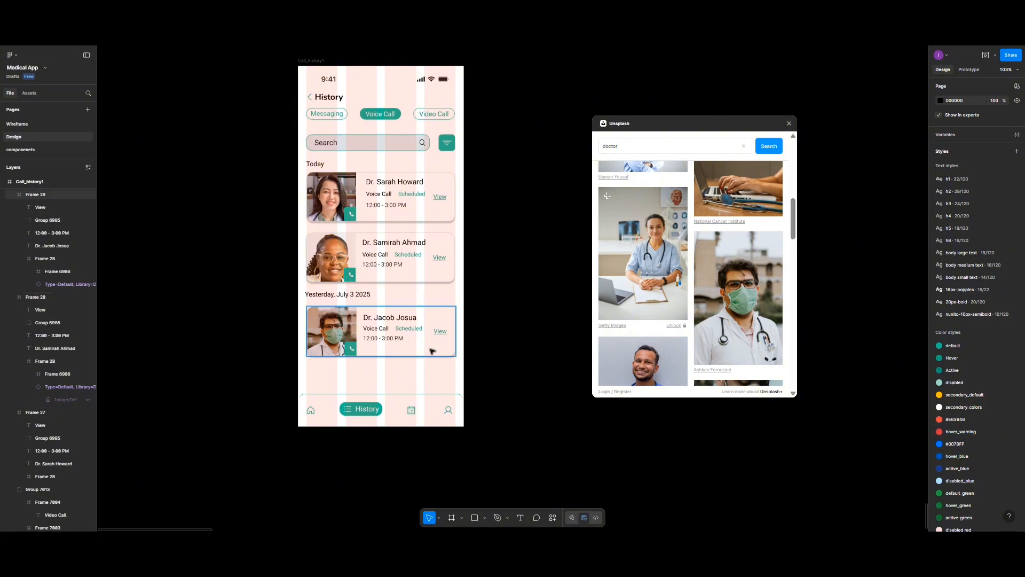
left_click(789, 123)
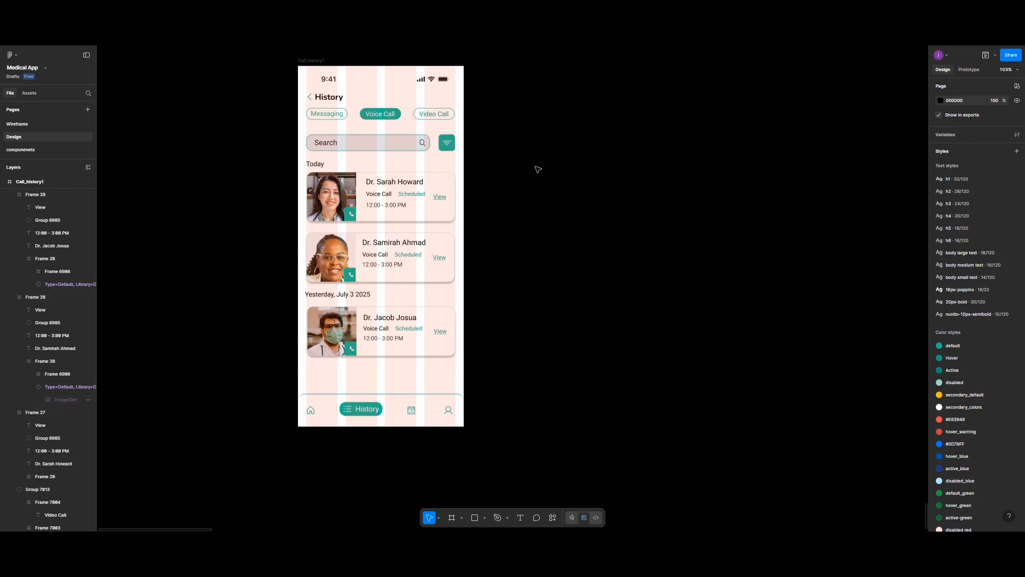
scroll(538, 176, "down", 2)
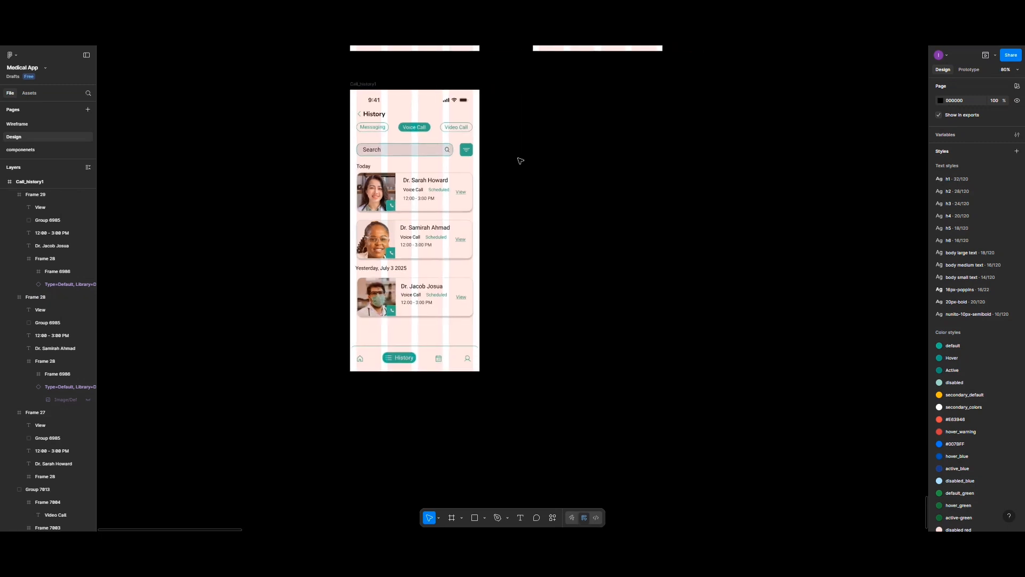
left_click(366, 85)
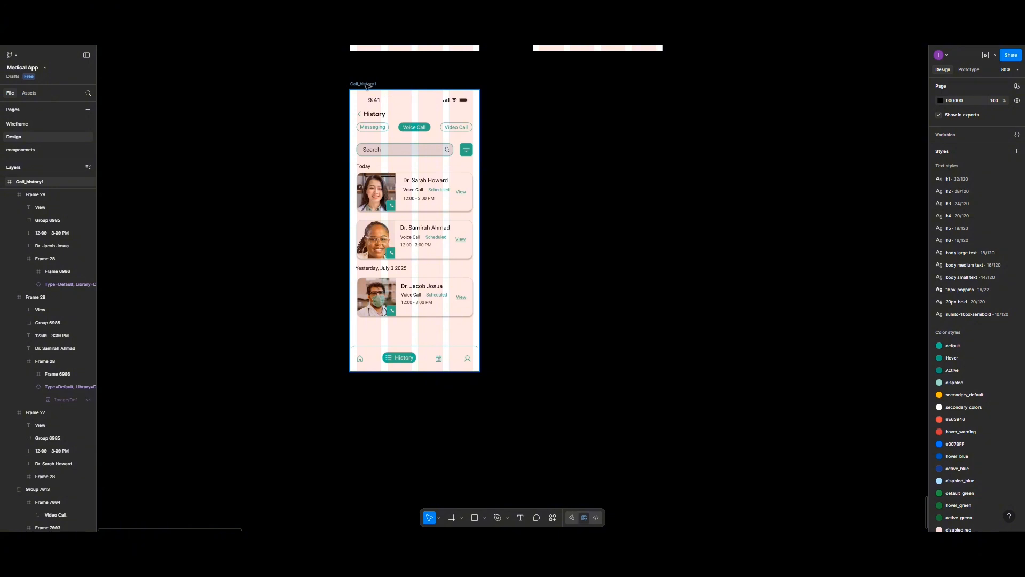
Duplicate the Call_history1 frame beside the original and change the copy's History heading to "Voice Call"
left_click_drag(367, 85, 533, 95)
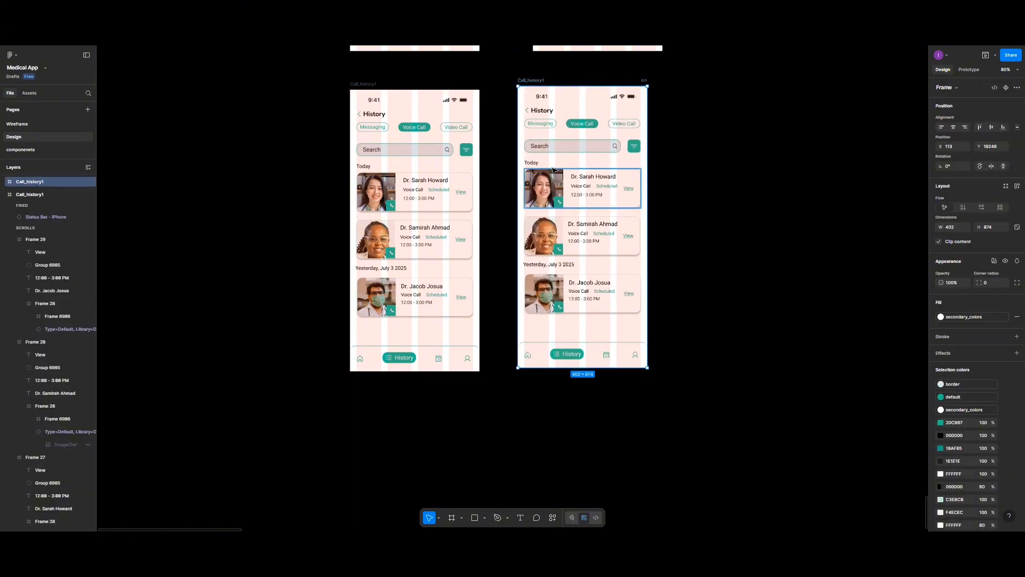
scroll(553, 170, "up", 5)
scroll(534, 157, "up", 3)
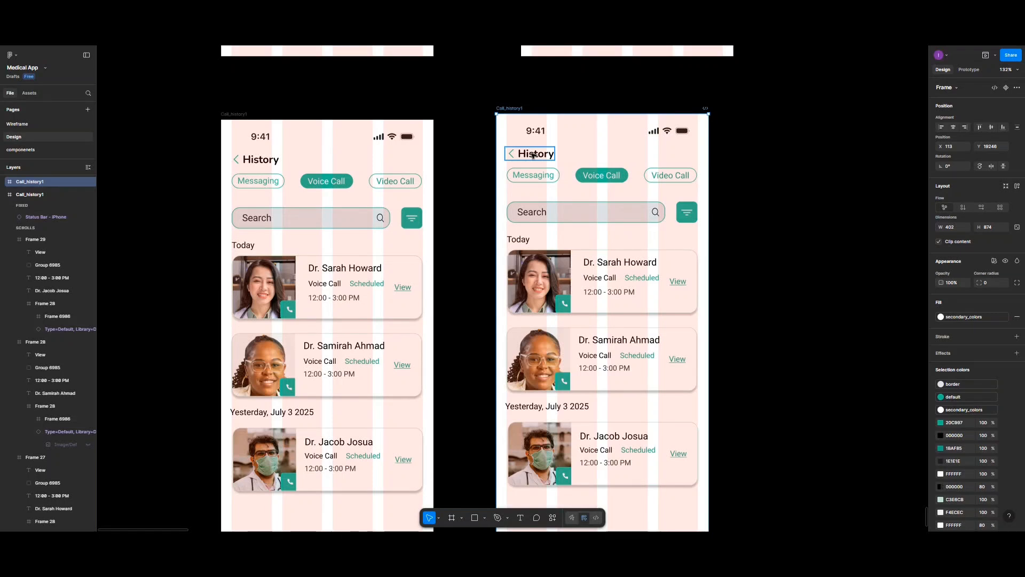
left_click(533, 154)
double_click(533, 155)
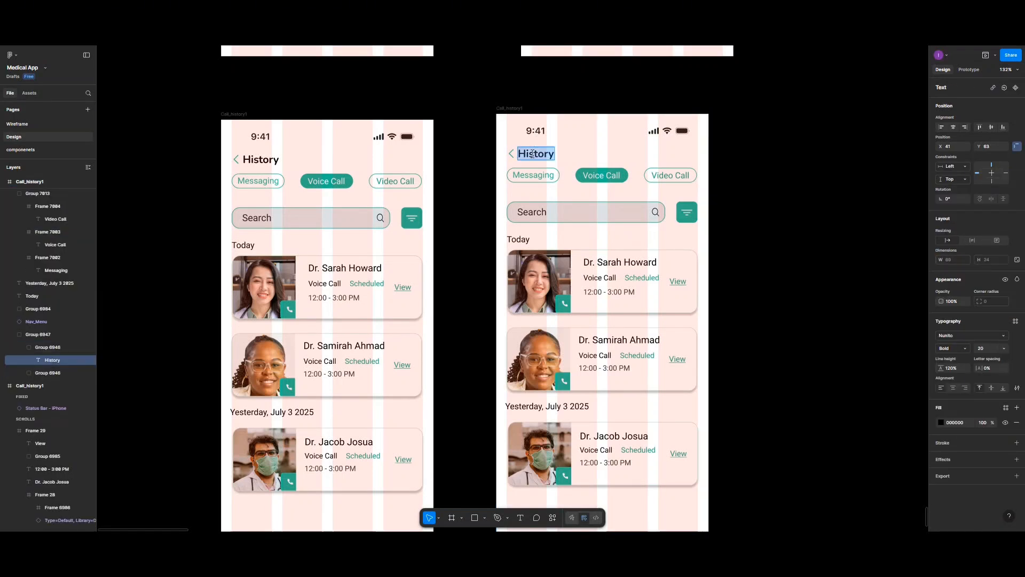
type("Voice")
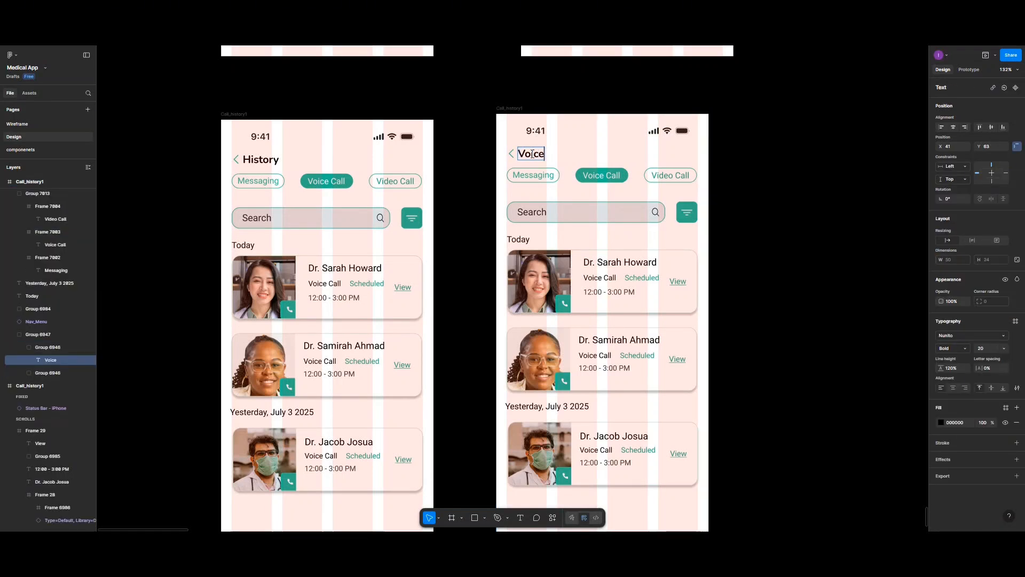
type(" Call")
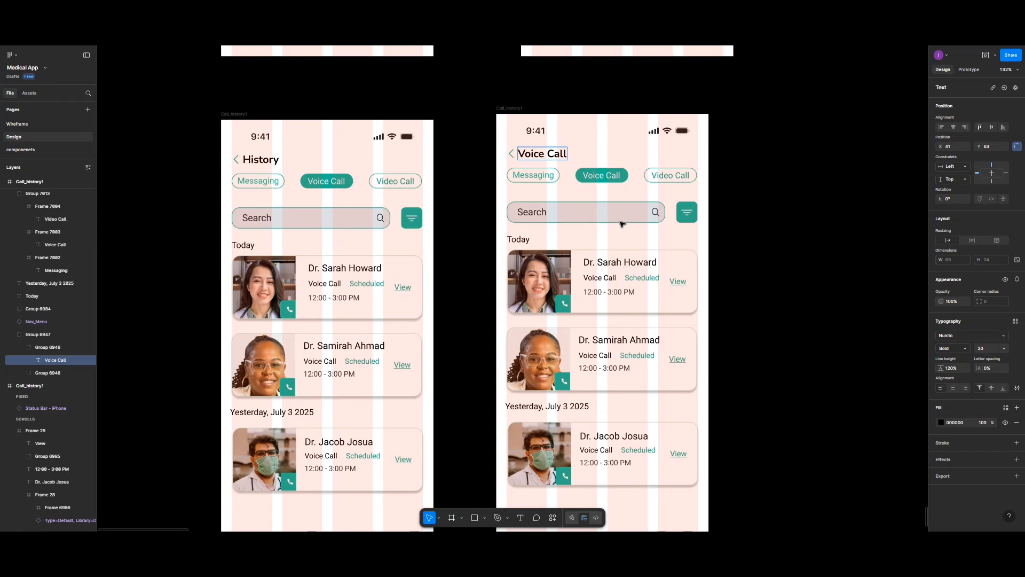
Copy the green three-dot menu button from the Messaging screen's header into the Voice Call frame
scroll(622, 216, "up", 10)
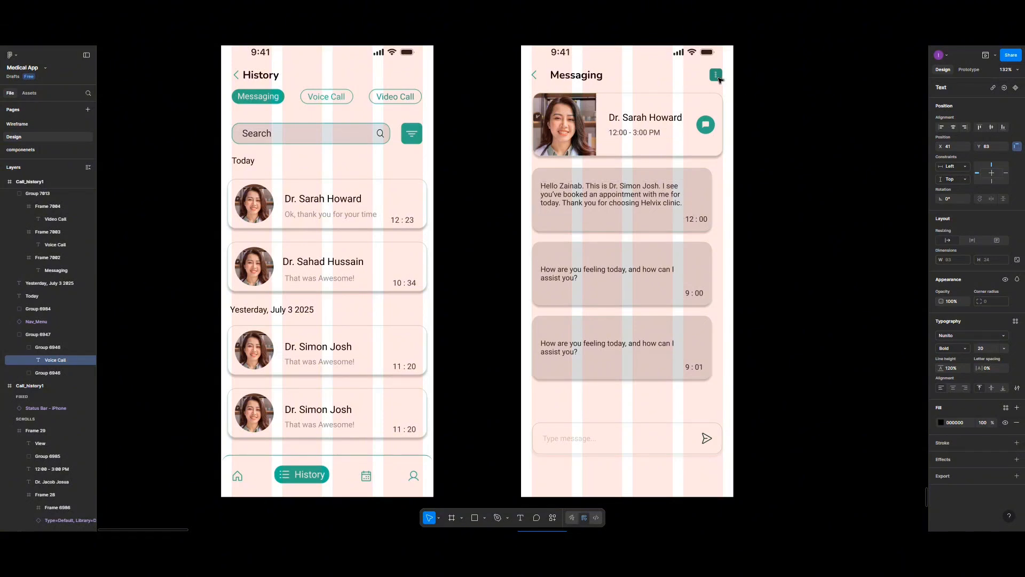
left_click_drag(718, 78, 674, 438)
scroll(689, 386, "down", 5)
scroll(683, 421, "down", 3)
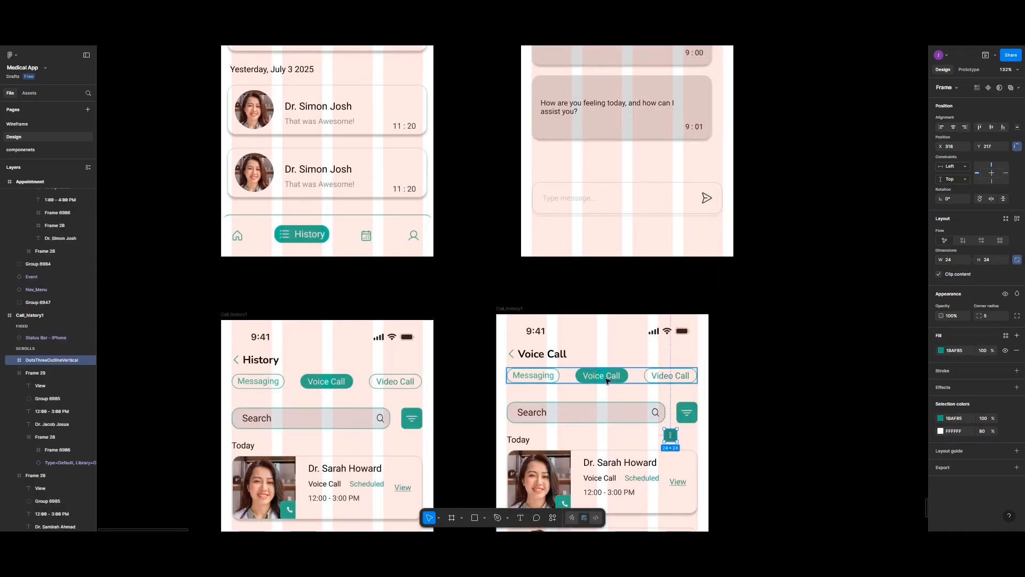
Delete the Messaging/Voice Call/Video Call tab group and the search bar with its filter button from the Voice Call frame
left_click(608, 381)
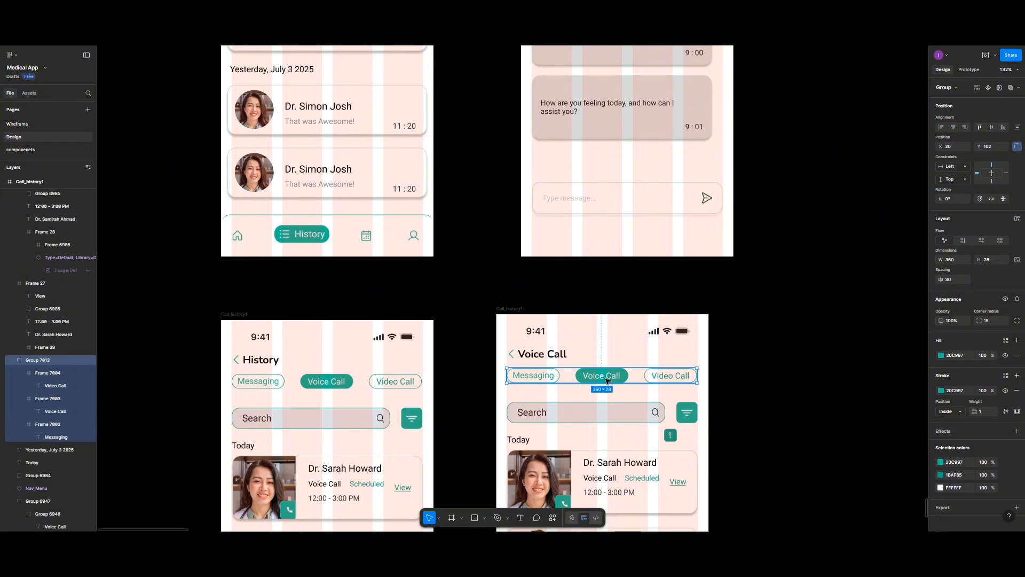
key("Delete")
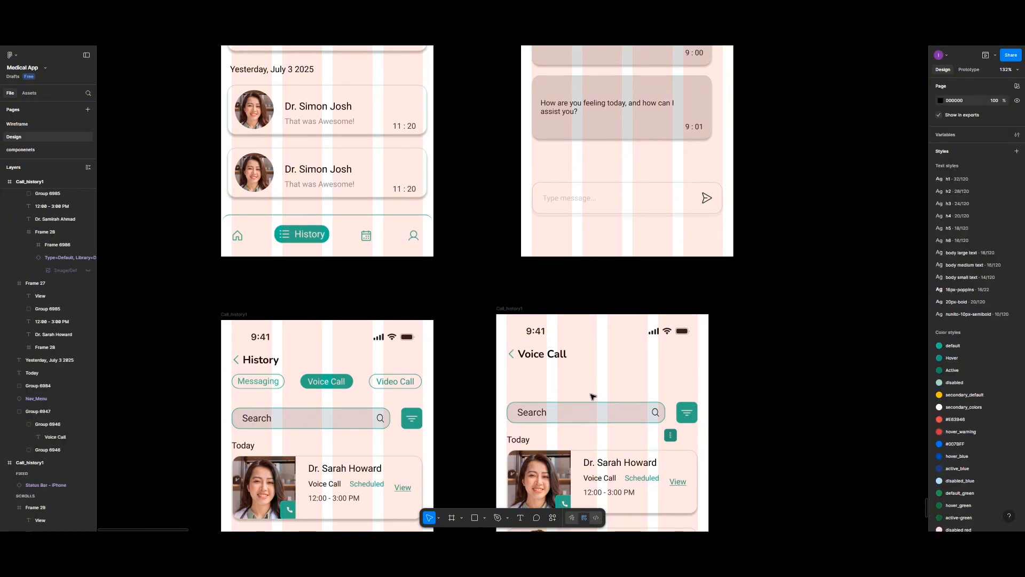
left_click(545, 414)
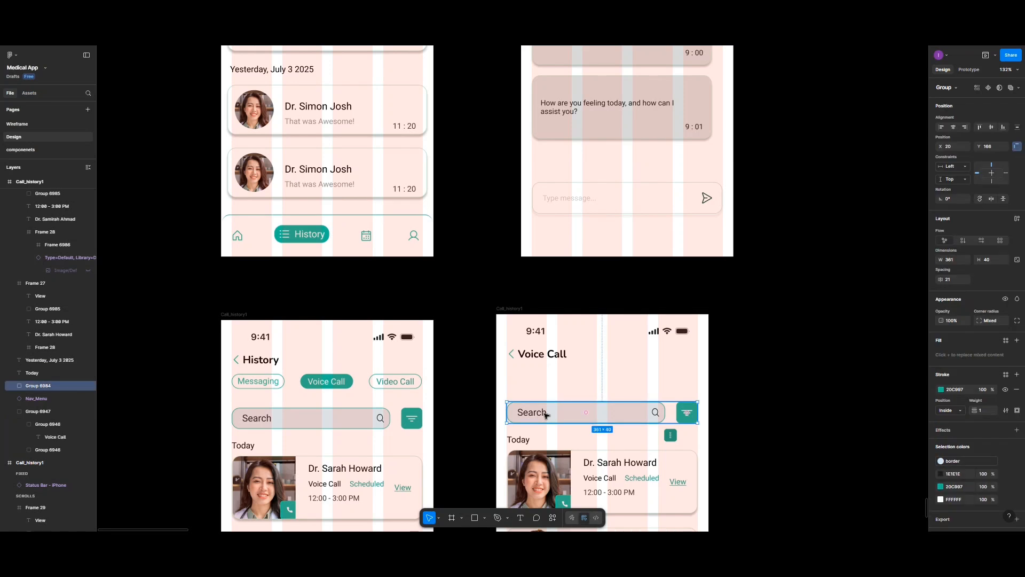
key("Delete")
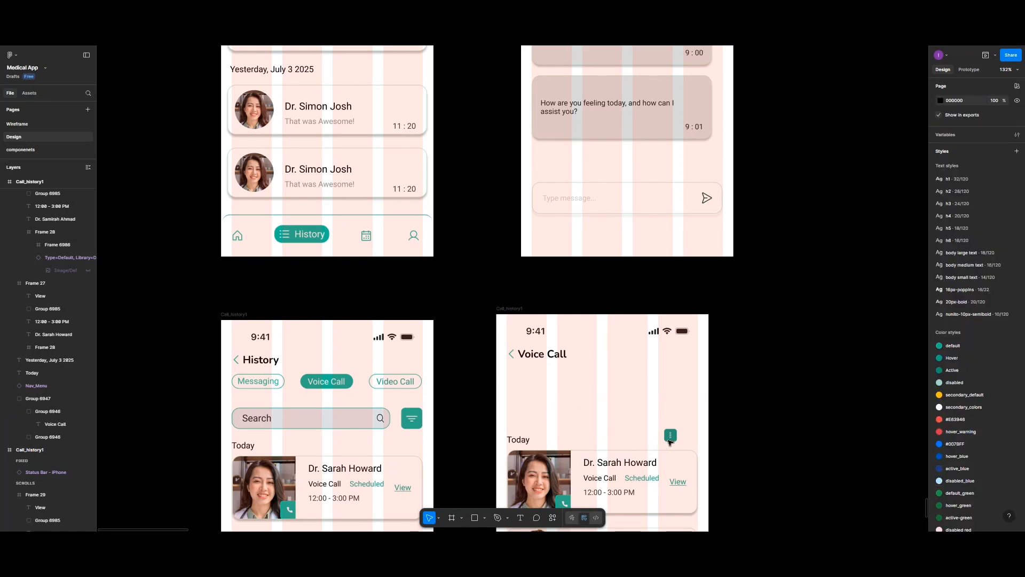
Move the three-dot button into the header at X 358 and align its vertical centre with the Voice Call heading
left_click_drag(670, 439, 691, 355)
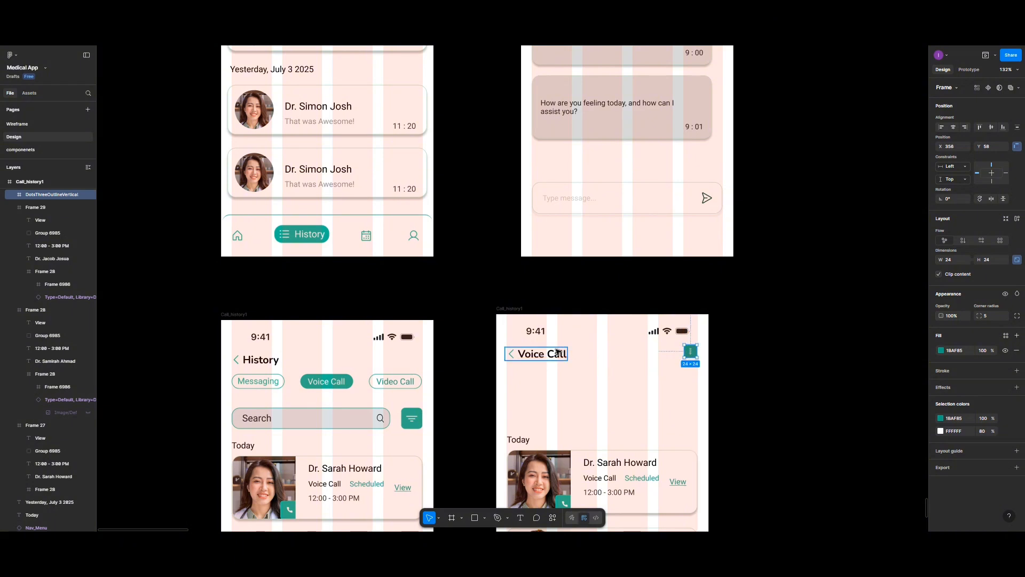
left_click(556, 352, "shift")
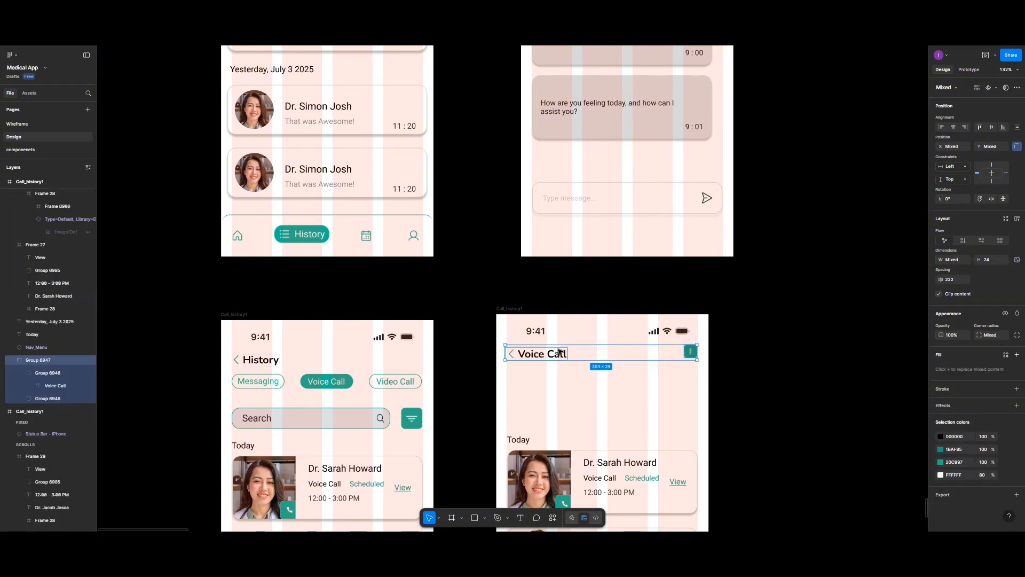
left_click(990, 127)
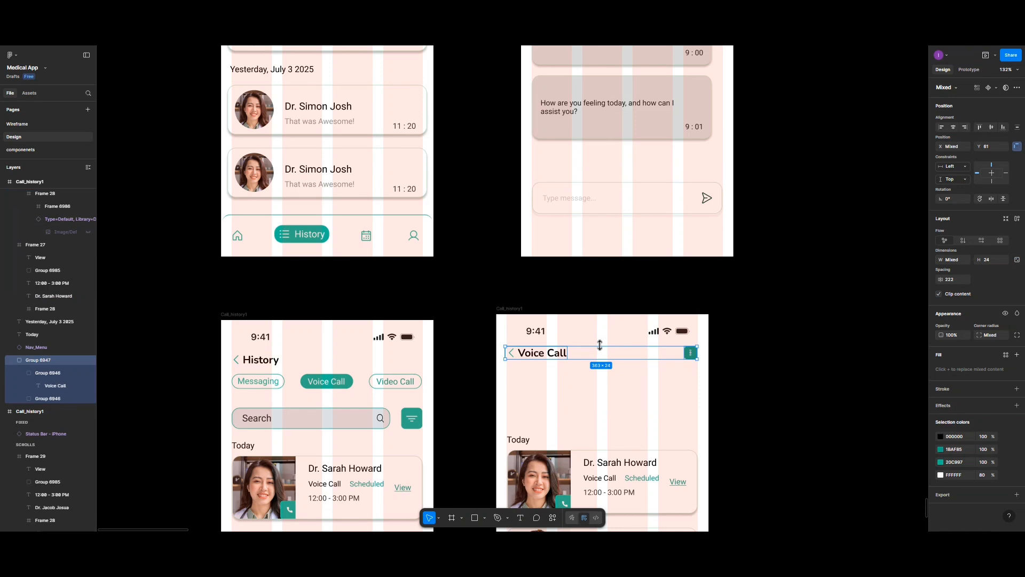
Delete the Today heading from the Voice Call frame and move the first doctor card up to just below the header
scroll(607, 365, "down", 3)
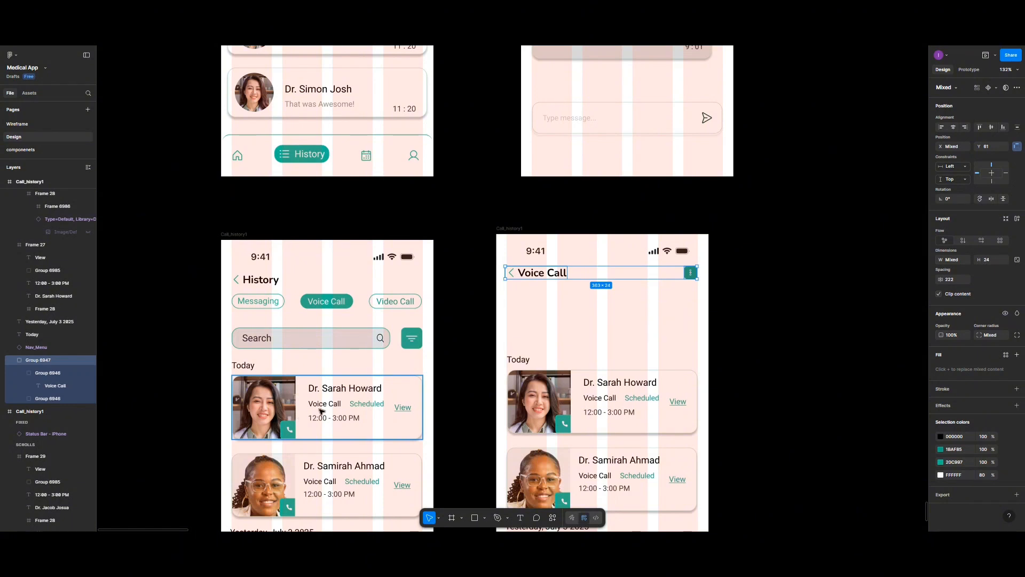
left_click(529, 361)
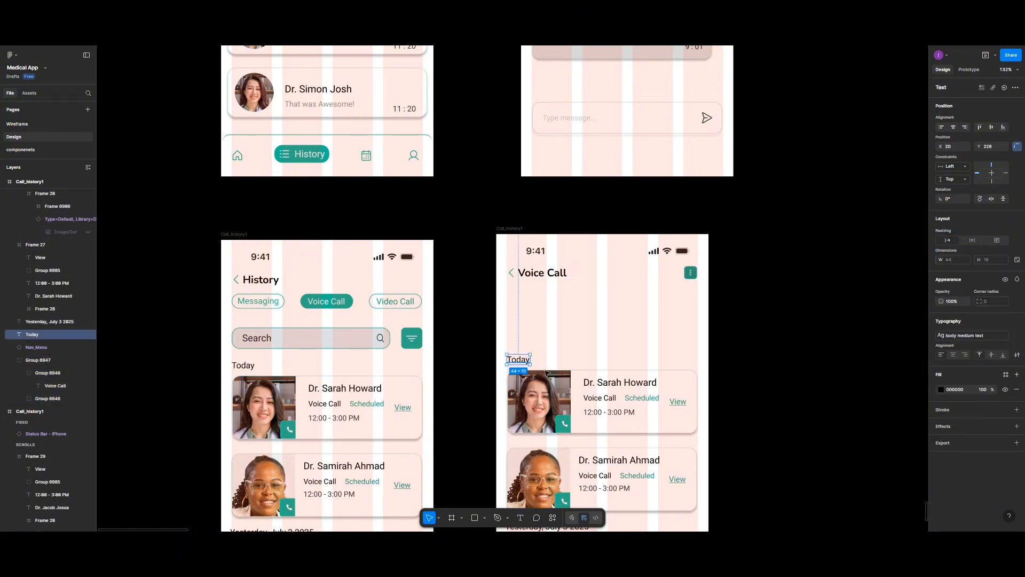
key("Delete")
left_click_drag(630, 394, 629, 332)
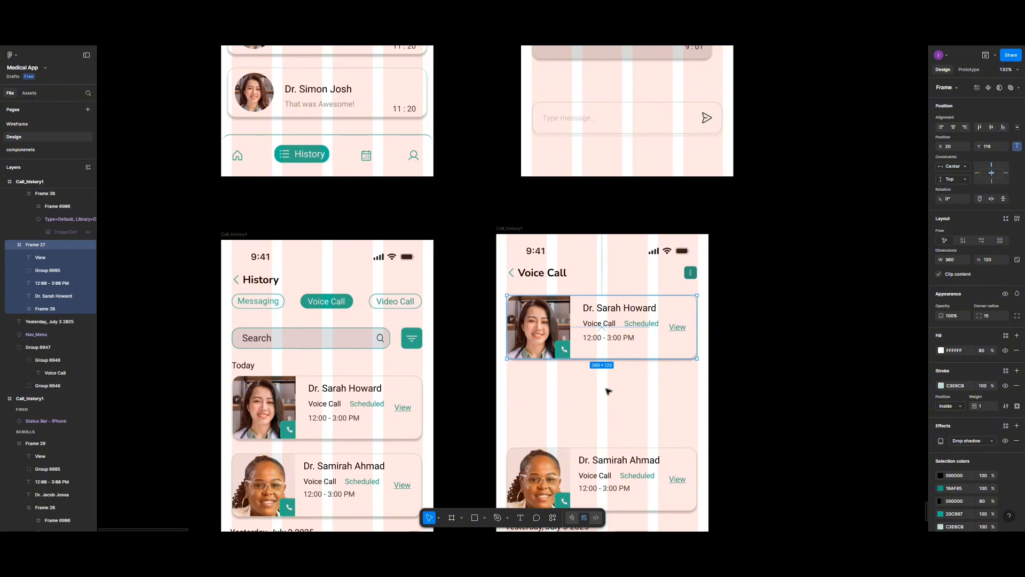
Delete the second and third doctor cards and the "Yesterday, July 3 2025" heading from the Voice Call frame
scroll(607, 391, "down", 2)
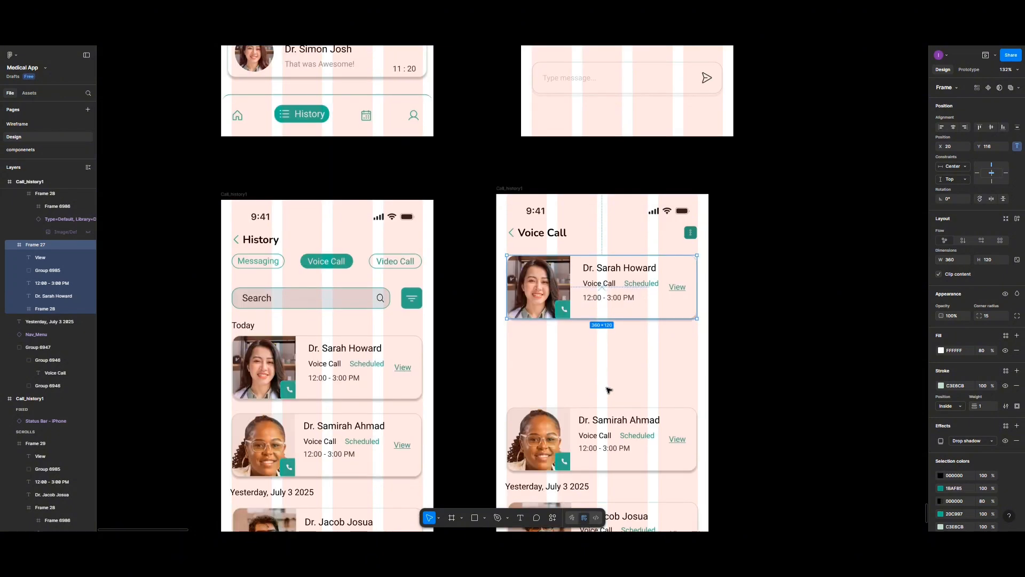
scroll(608, 389, "down", 1)
scroll(609, 390, "down", 2)
scroll(608, 388, "left", 1)
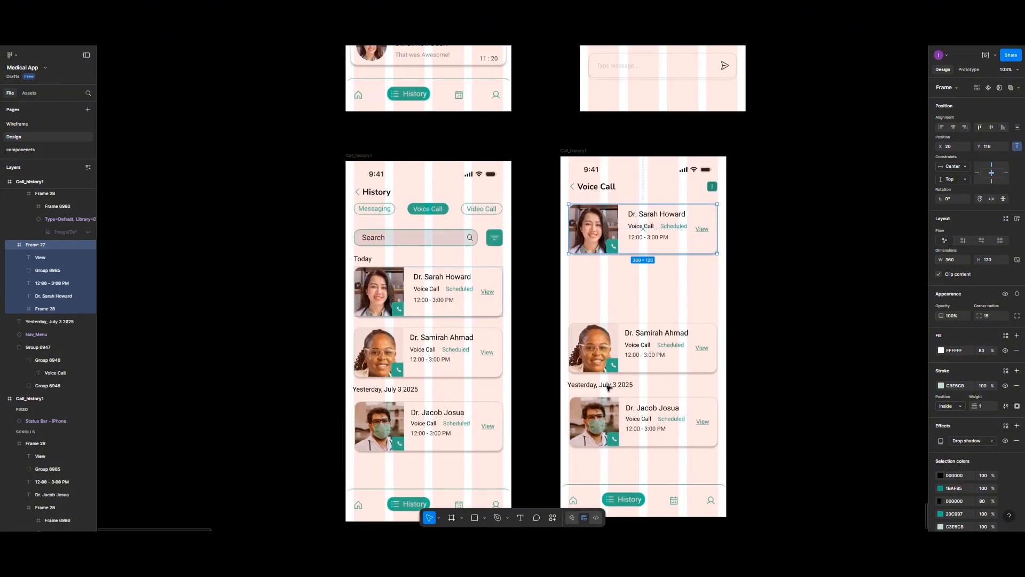
scroll(607, 387, "down", 3)
scroll(624, 362, "left", 1)
scroll(624, 358, "right", 2)
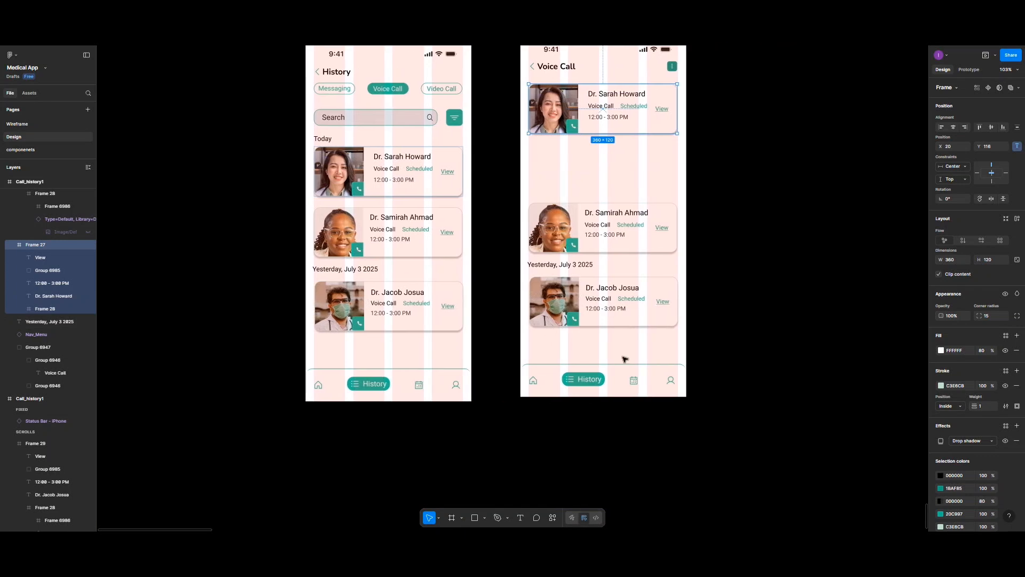
scroll(625, 359, "right", 1)
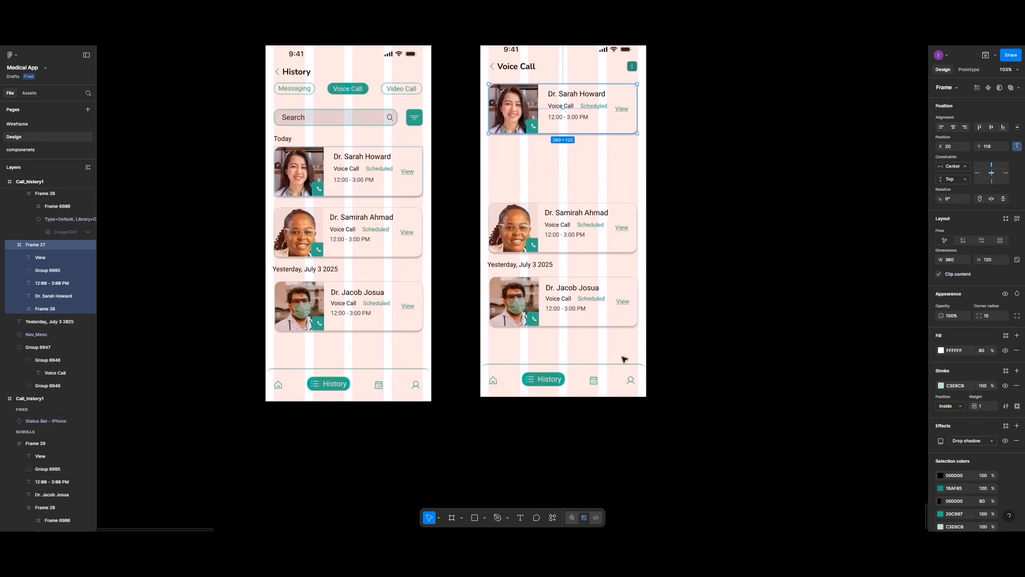
left_click(559, 205)
left_click(563, 304, "shift")
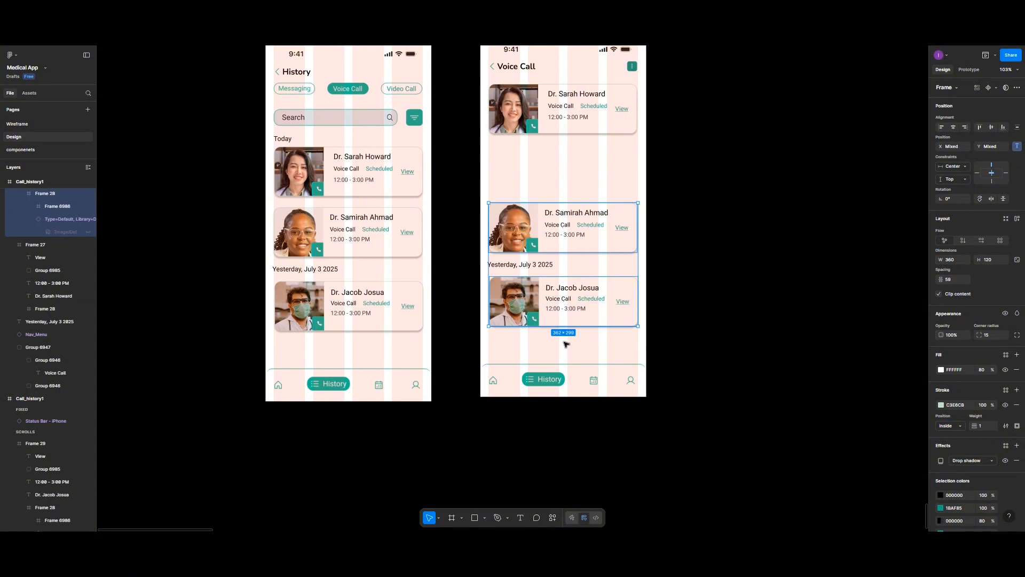
key("Delete")
left_click(538, 263)
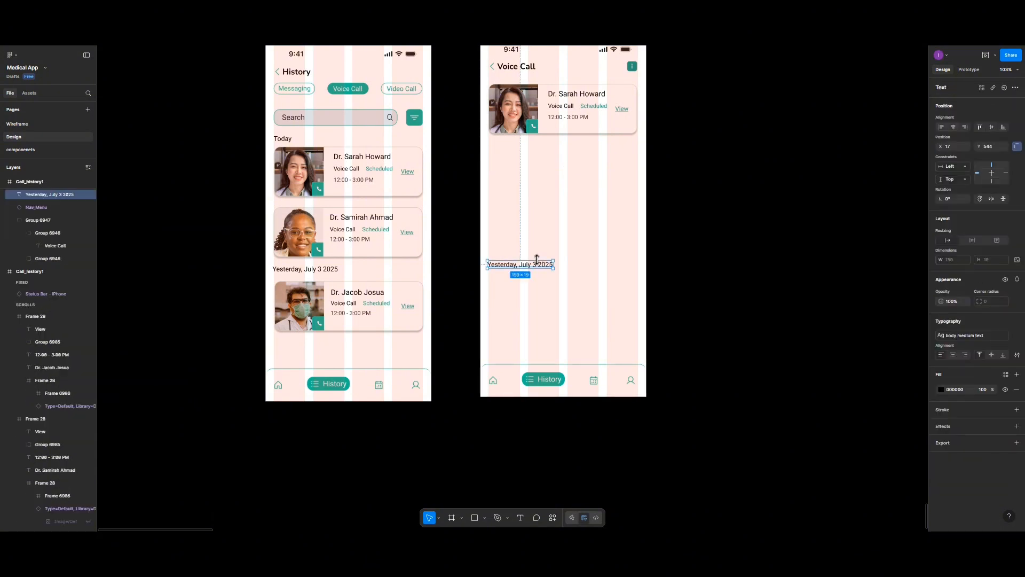
key("Delete")
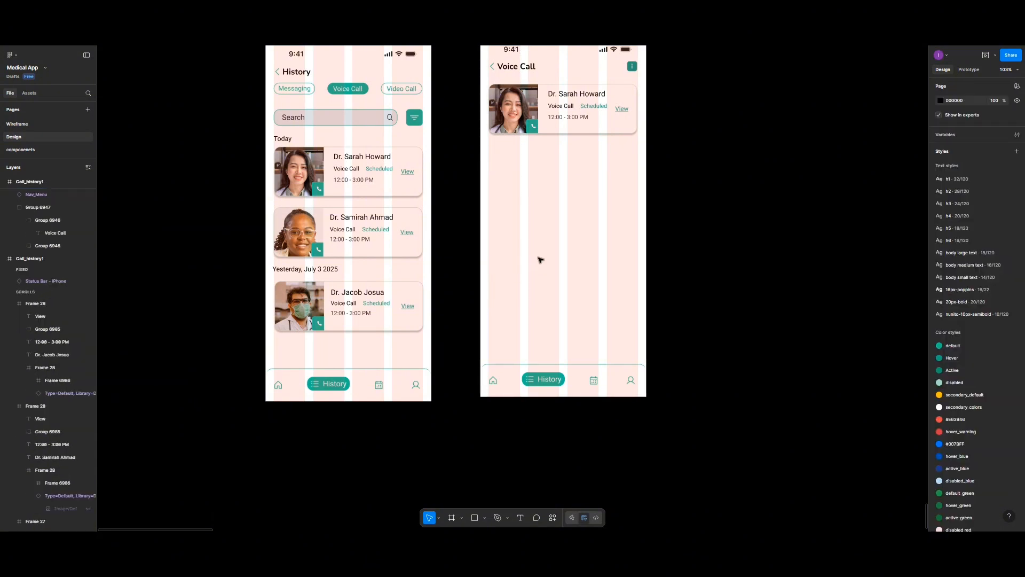
Add the text "50 munites of voice calls have been recorded" below the doctor card in the Voice Call frame
scroll(541, 260, "up", 3)
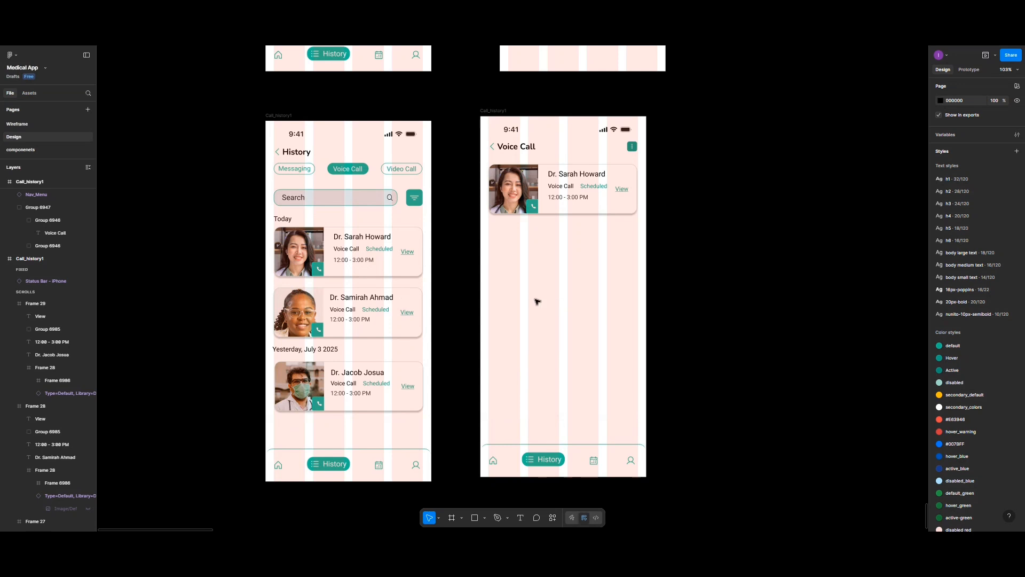
left_click(520, 518)
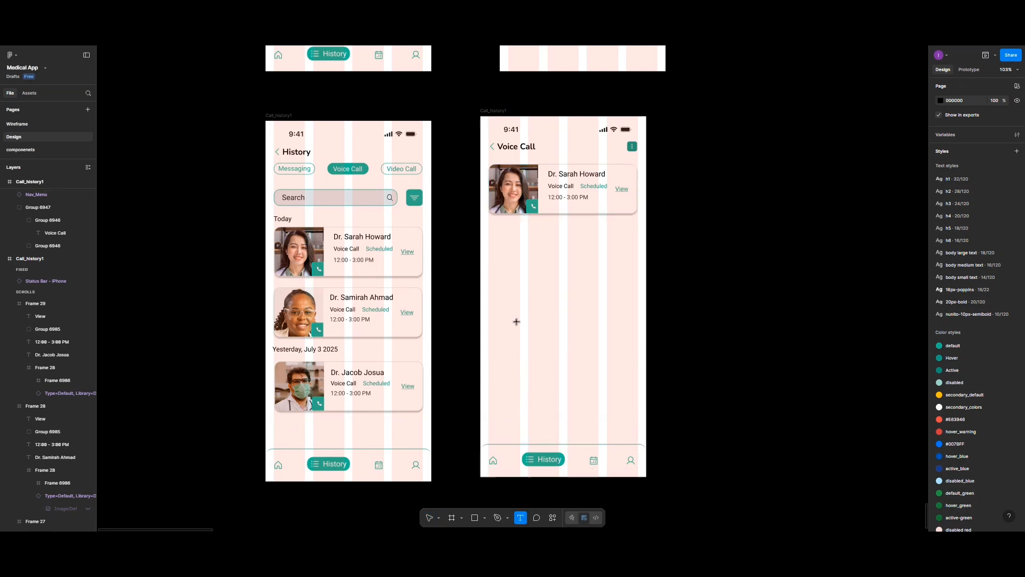
left_click(507, 243)
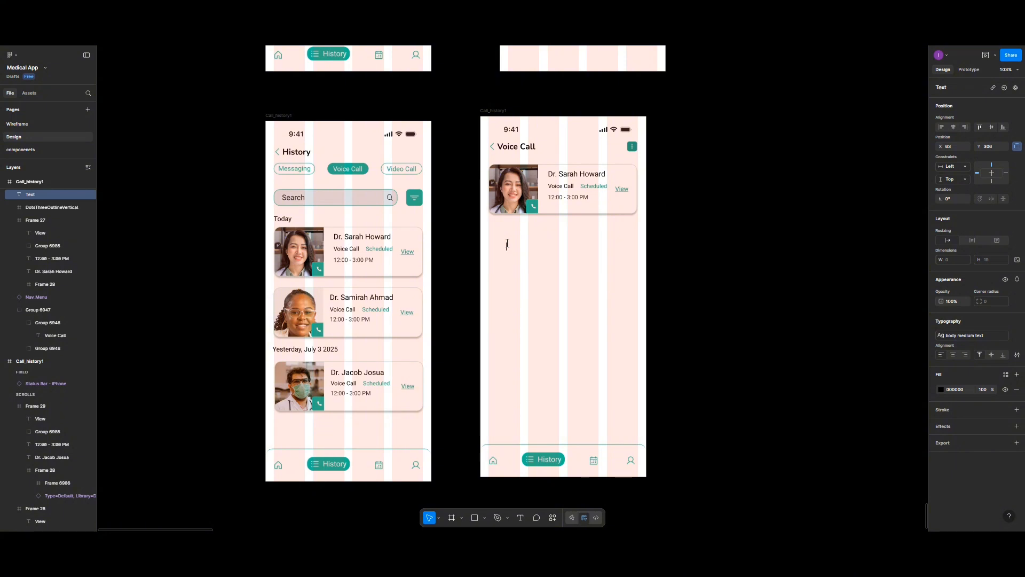
type("50 munites of voice")
type("call")
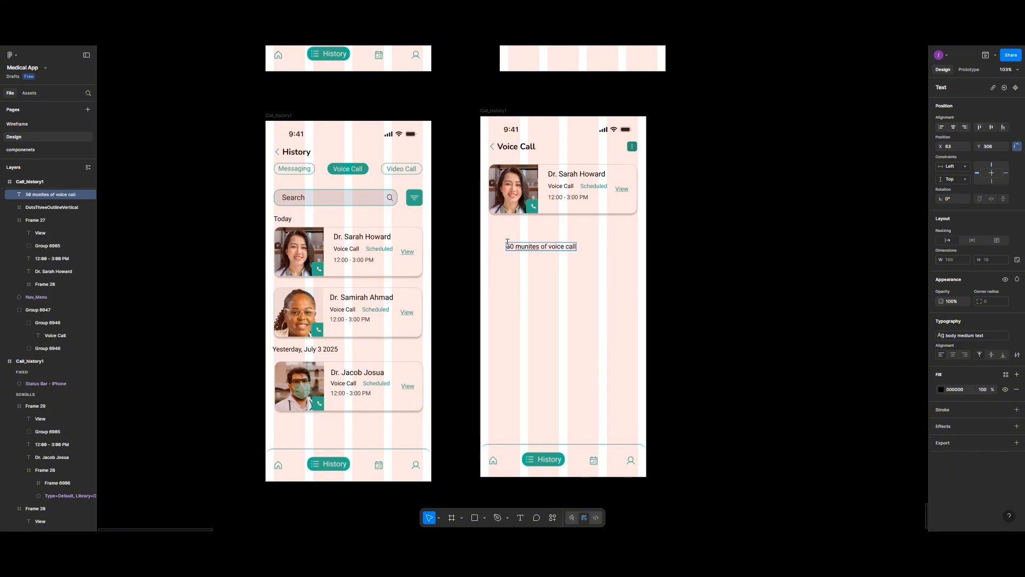
type("s have been recorded")
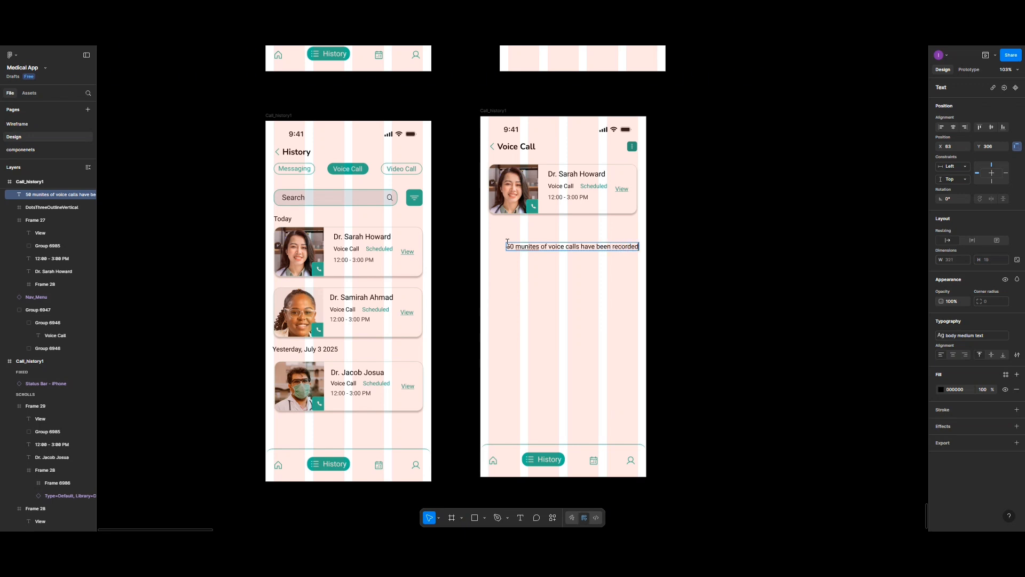
right_click(528, 247)
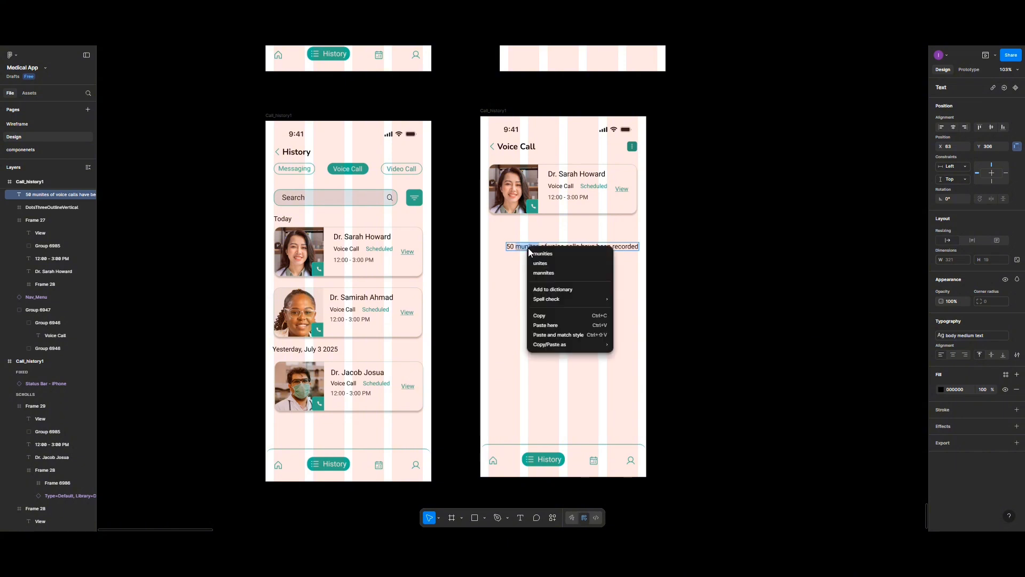
left_click(544, 255)
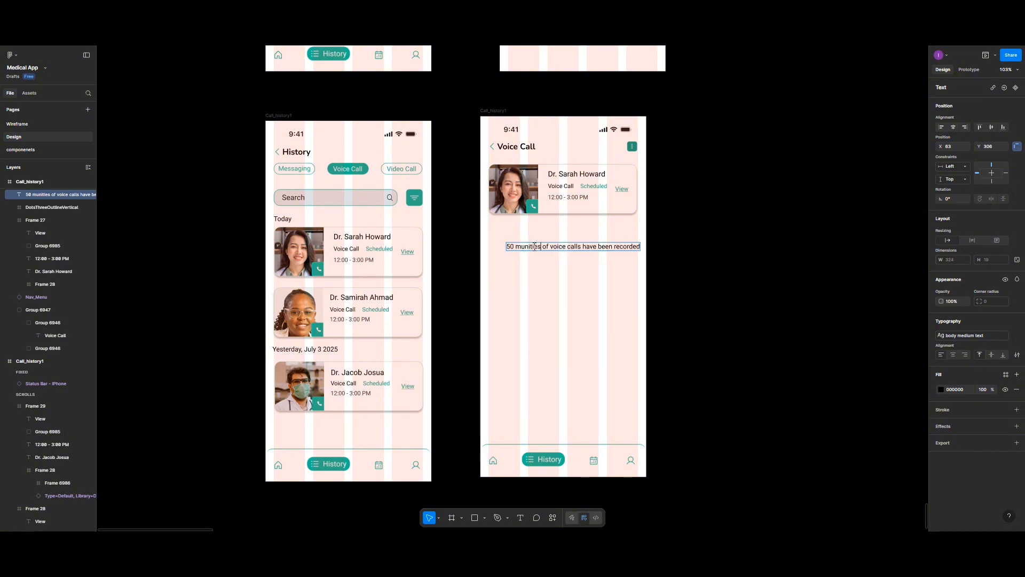
key("ctrl+z")
Centre the recorded-calls text horizontally in the Voice Call frame and deselect it
key("Escape")
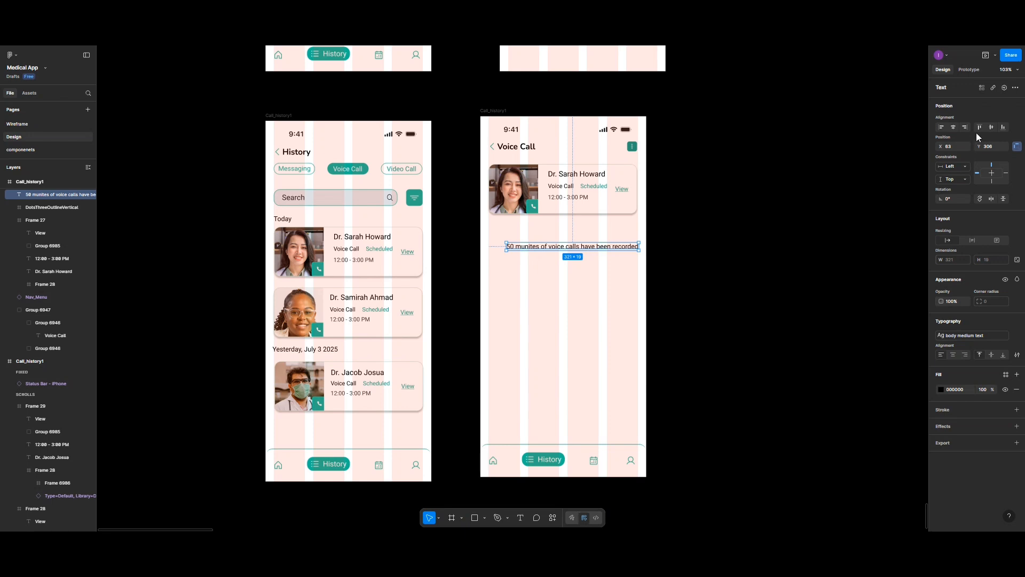
left_click(953, 127)
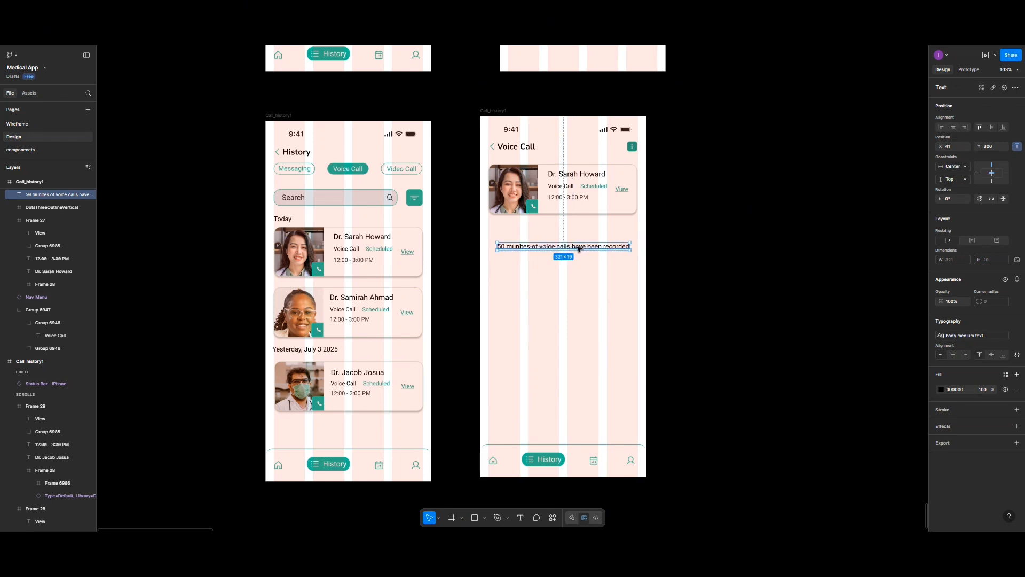
left_click(540, 283)
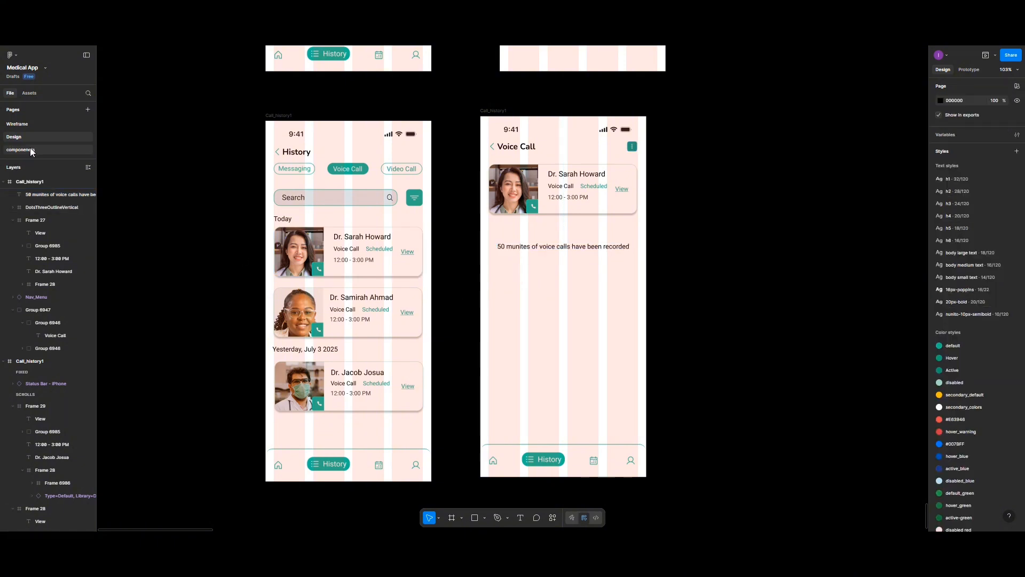
Insert an instance of the Action_buttons component from the file's own component library
left_click(35, 95)
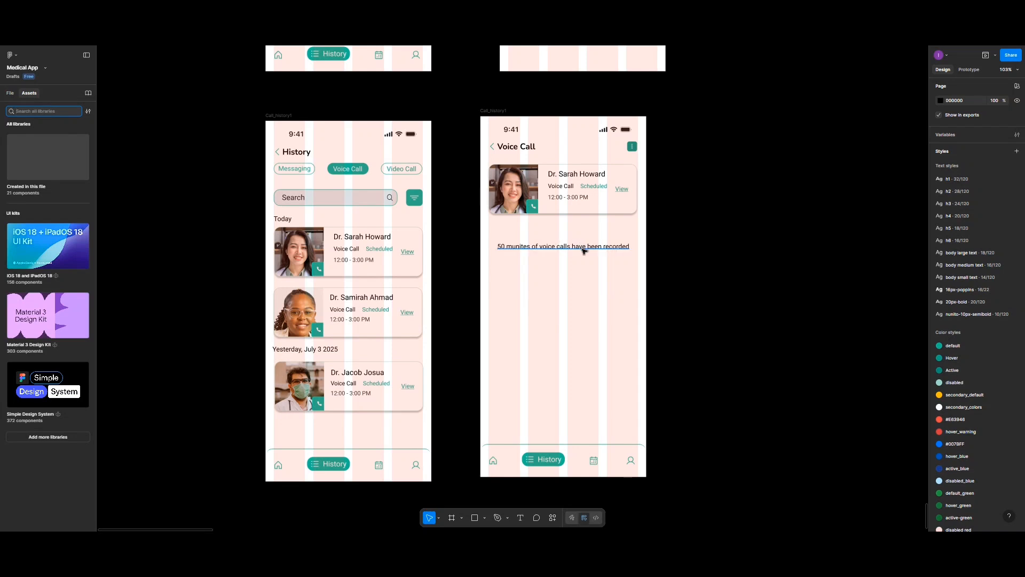
scroll(583, 251, "up", 4)
scroll(583, 251, "down", 3)
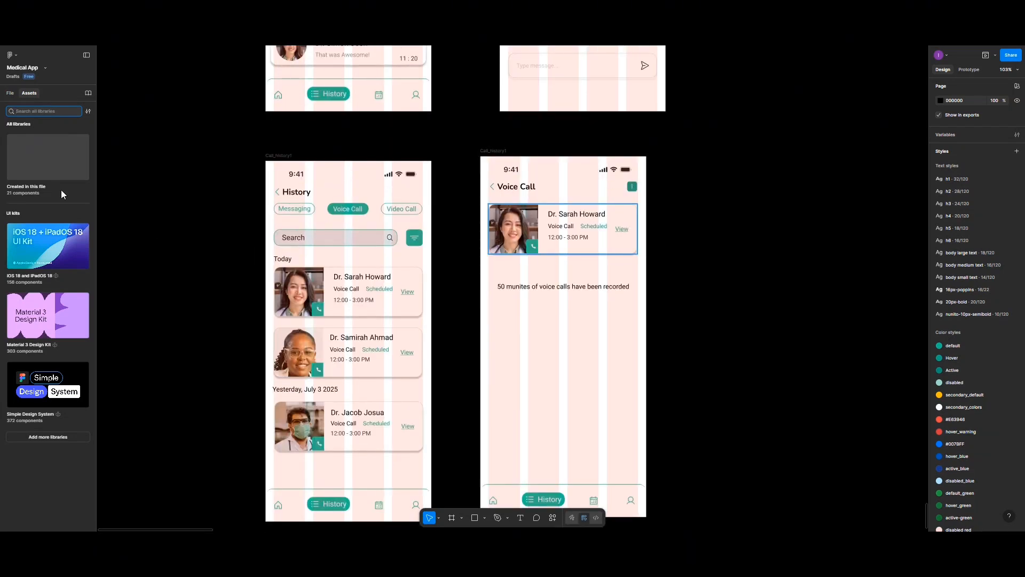
left_click(47, 163)
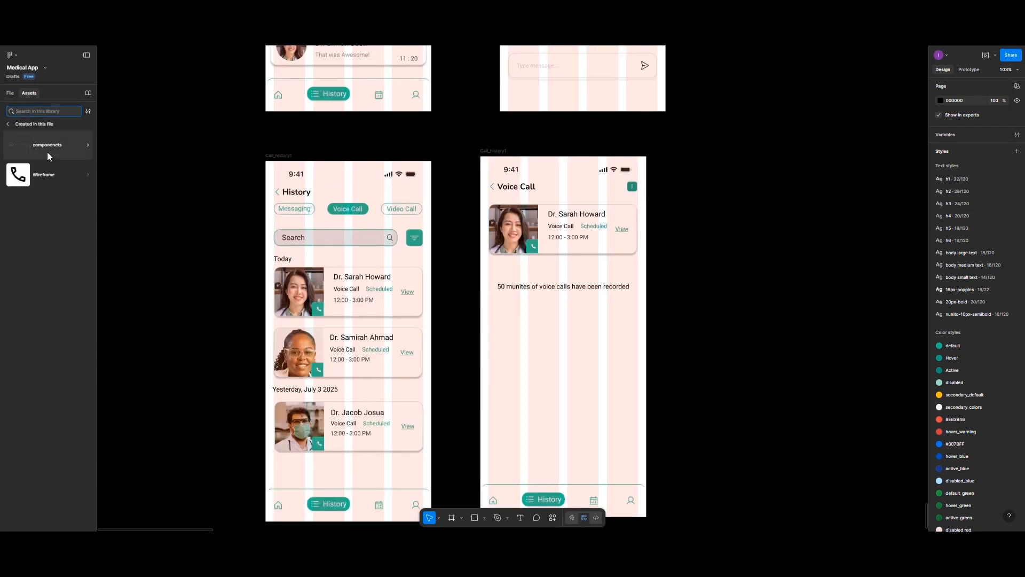
left_click(47, 153)
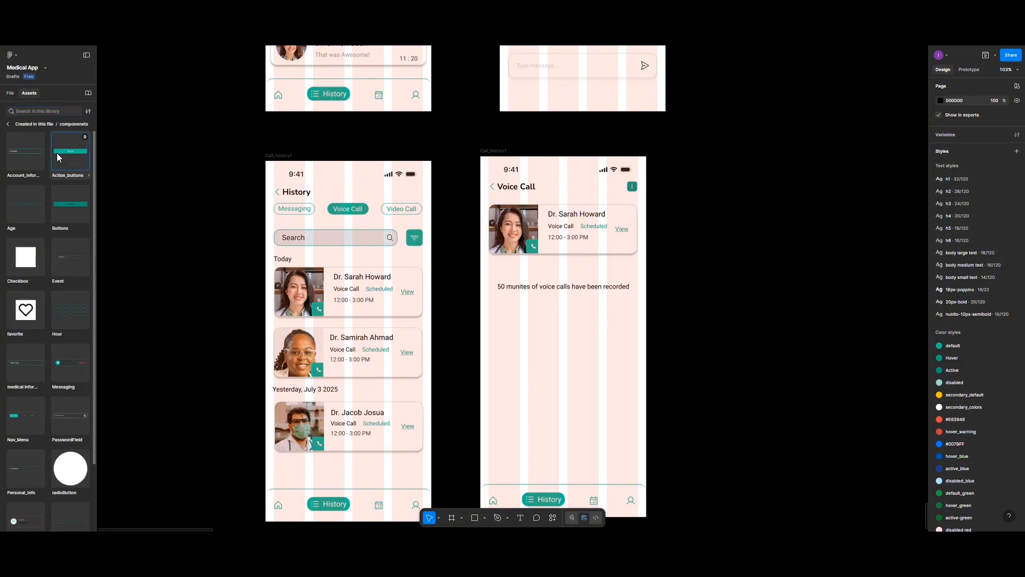
left_click(57, 152)
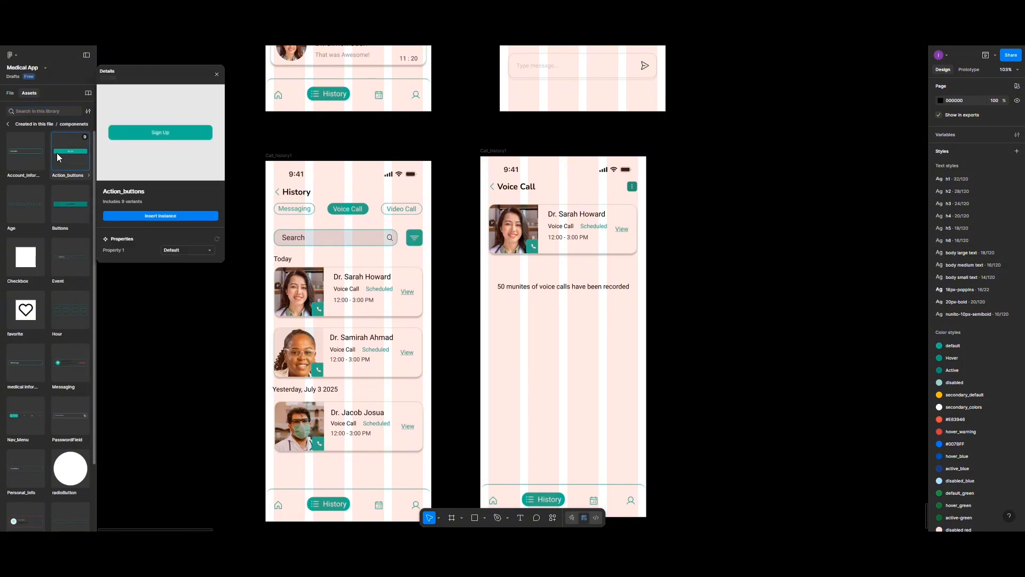
left_click(166, 215)
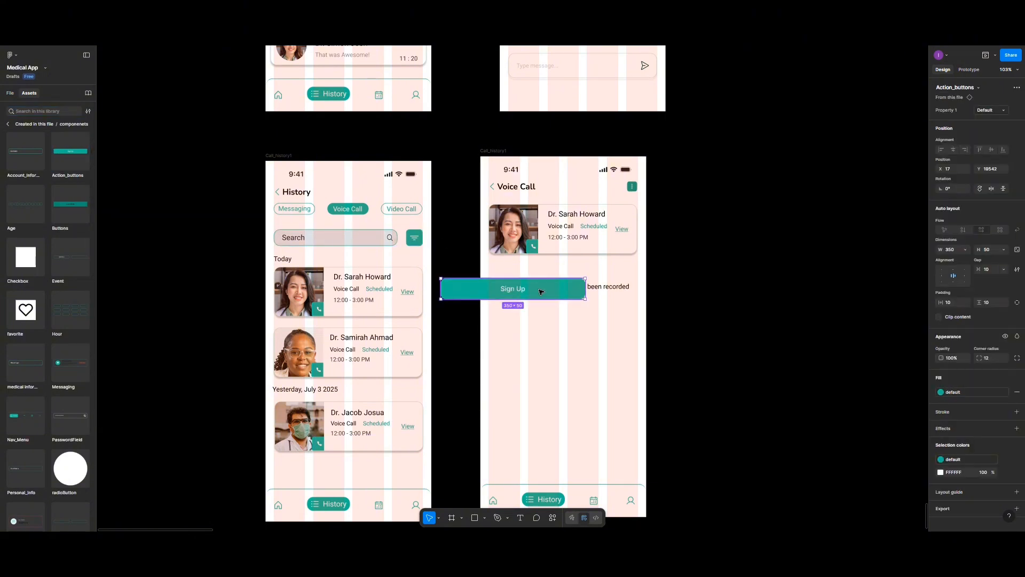
Move the Sign Up button into the Voice Call frame, centred horizontally just below the recorded-calls text
left_click_drag(541, 291, 642, 365)
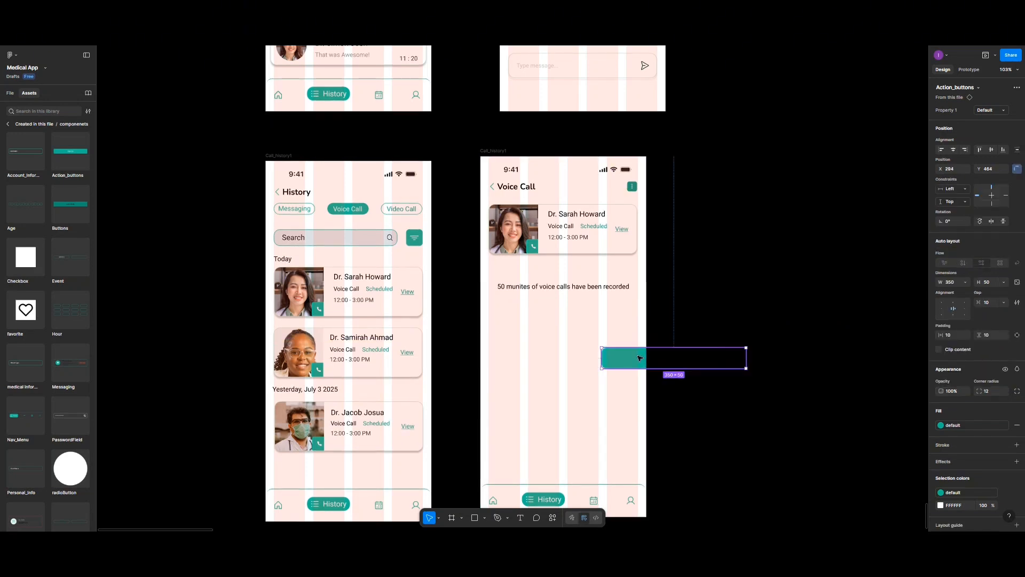
key("alt+h")
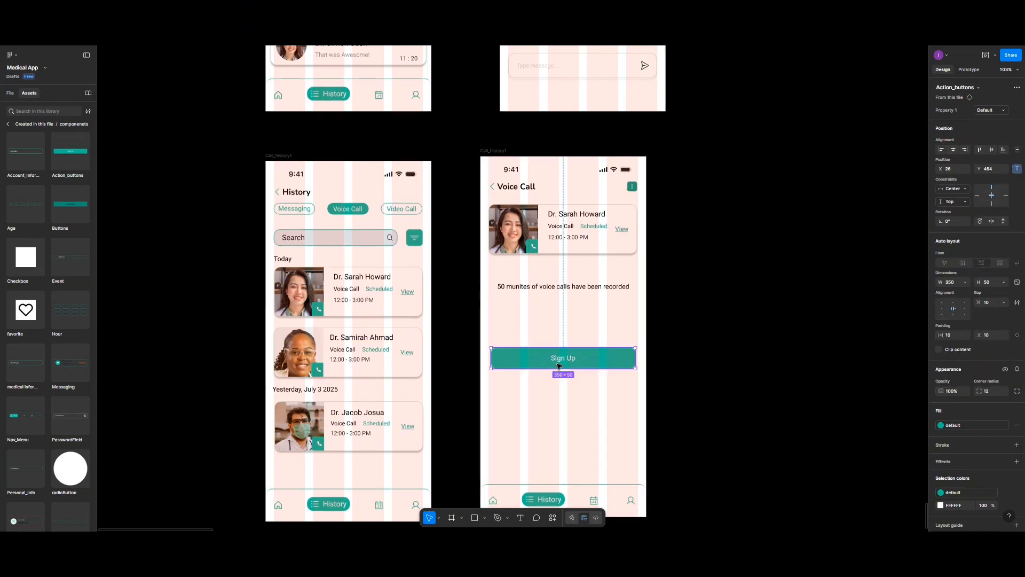
left_click_drag(559, 357, 558, 317)
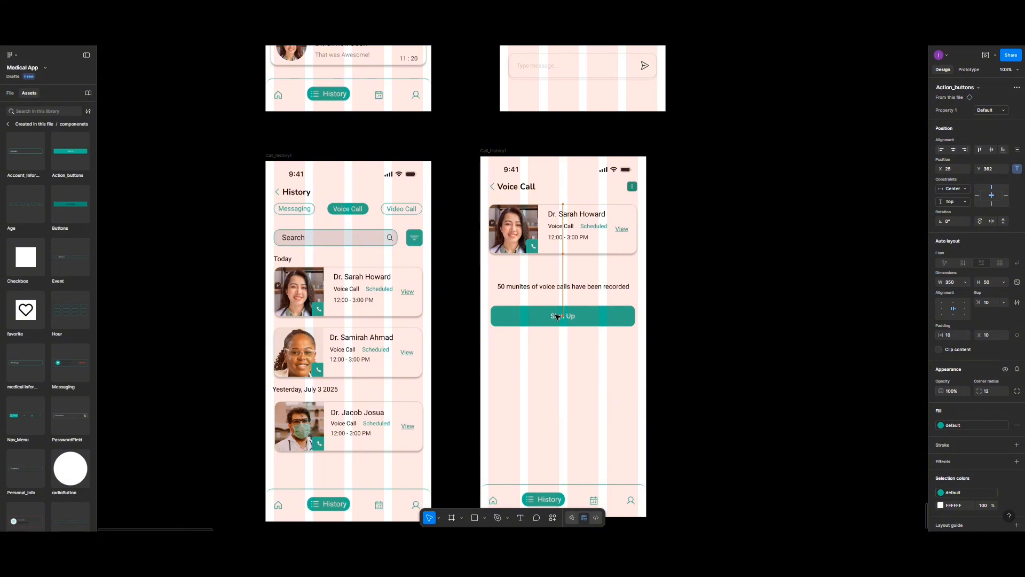
Shift the recorded-calls text slightly up and raise the button to Y 345, closing the gap between them
left_click(575, 289)
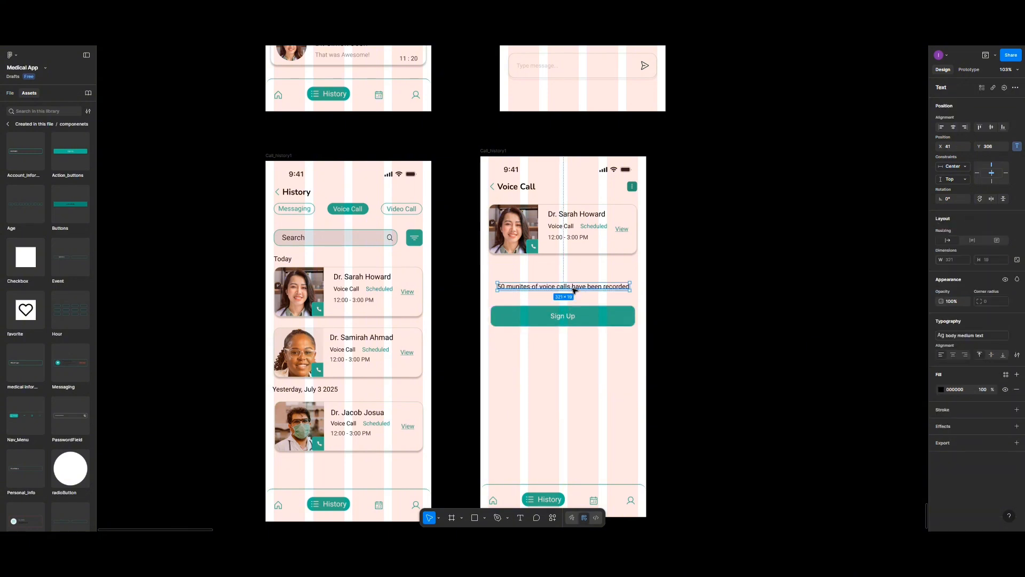
left_click_drag(575, 289, 574, 284)
left_click_drag(585, 319, 585, 313)
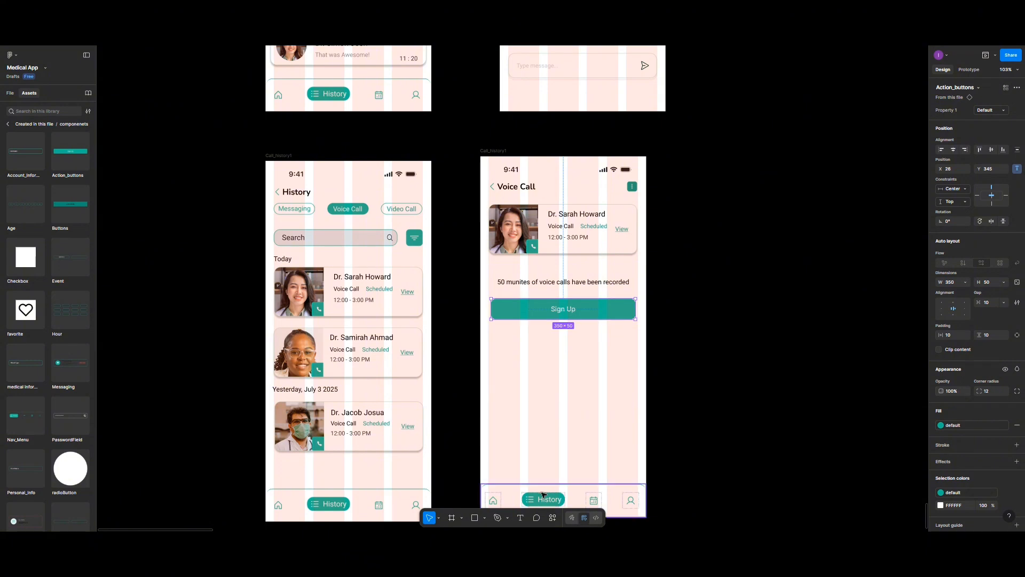
left_click_drag(544, 493, 529, 500)
left_click(485, 516)
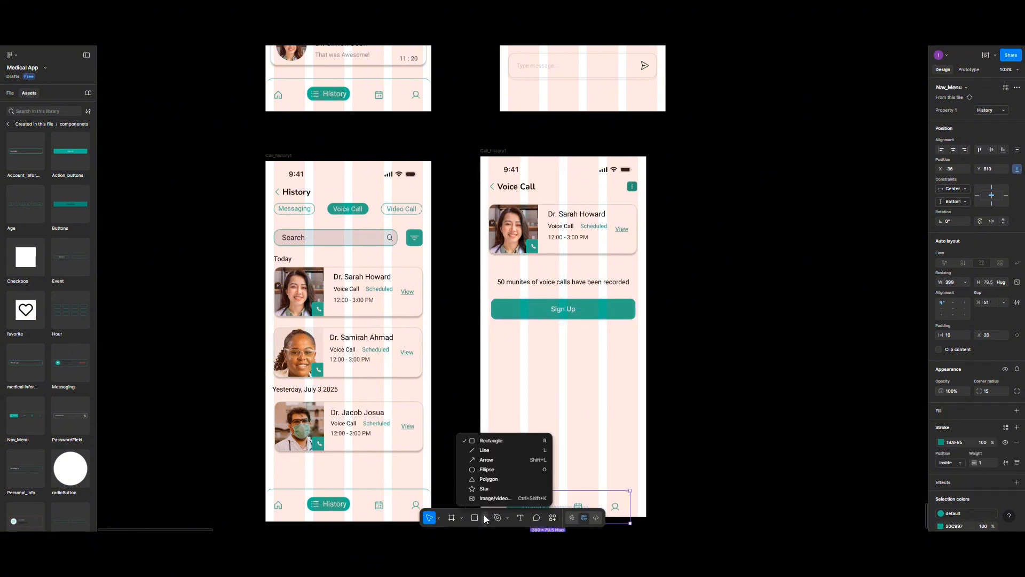
left_click(483, 450)
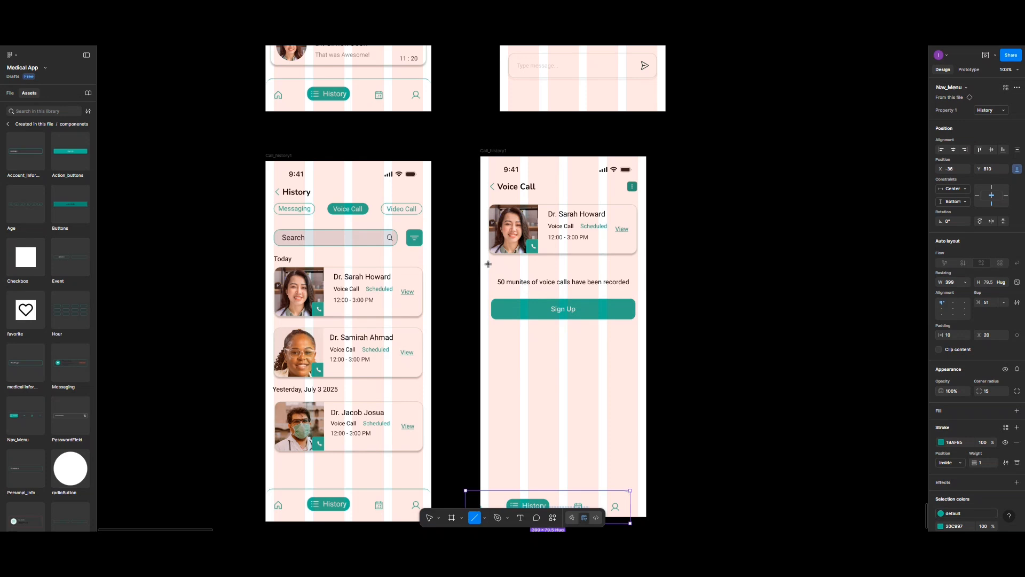
left_click_drag(489, 265, 637, 271)
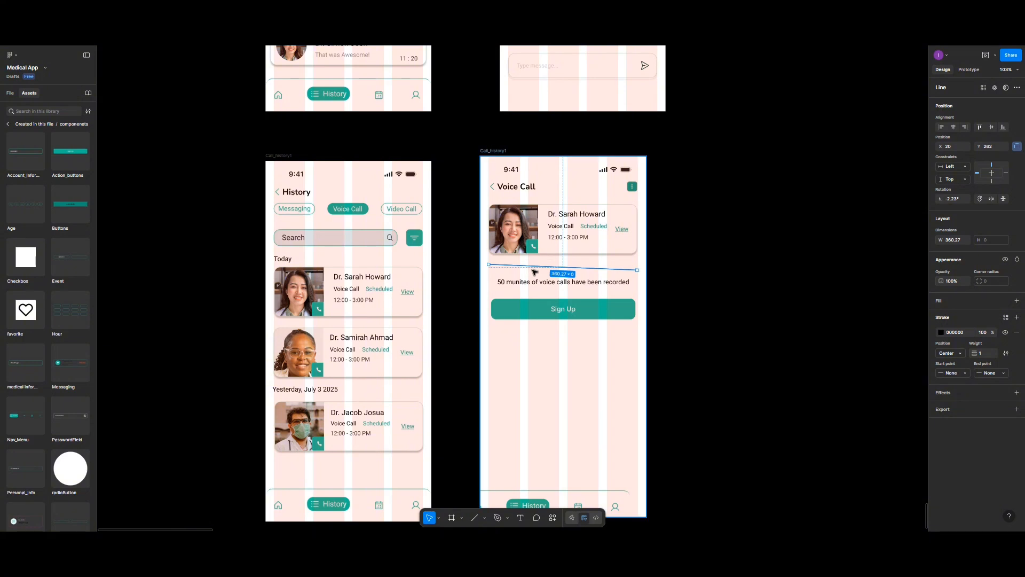
key("Delete")
left_click(485, 498)
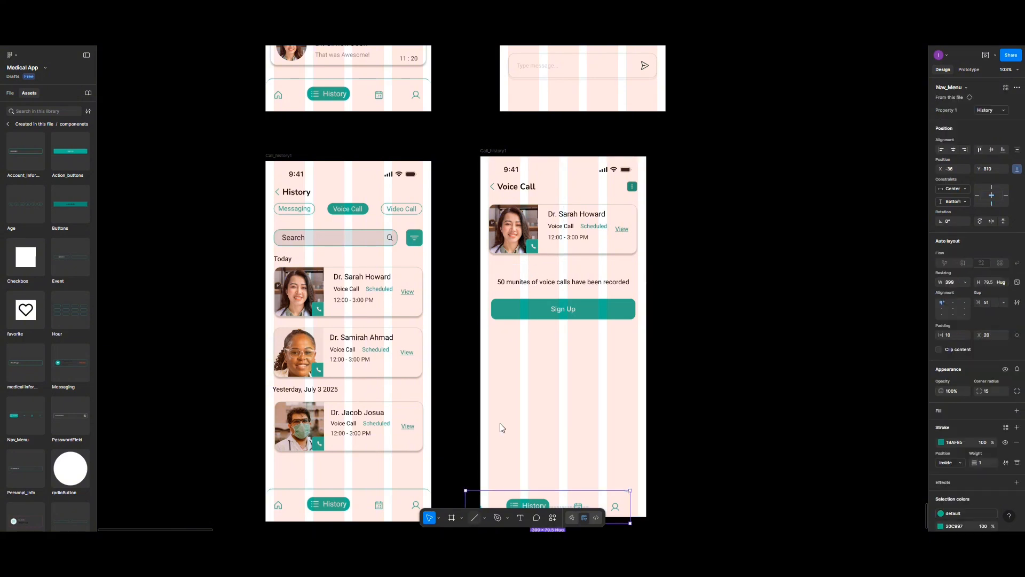
Draw a horizontal divider line between the doctor card and the recorded-calls text and extend it to a width of 352
key("l")
left_click_drag(494, 266, 635, 266)
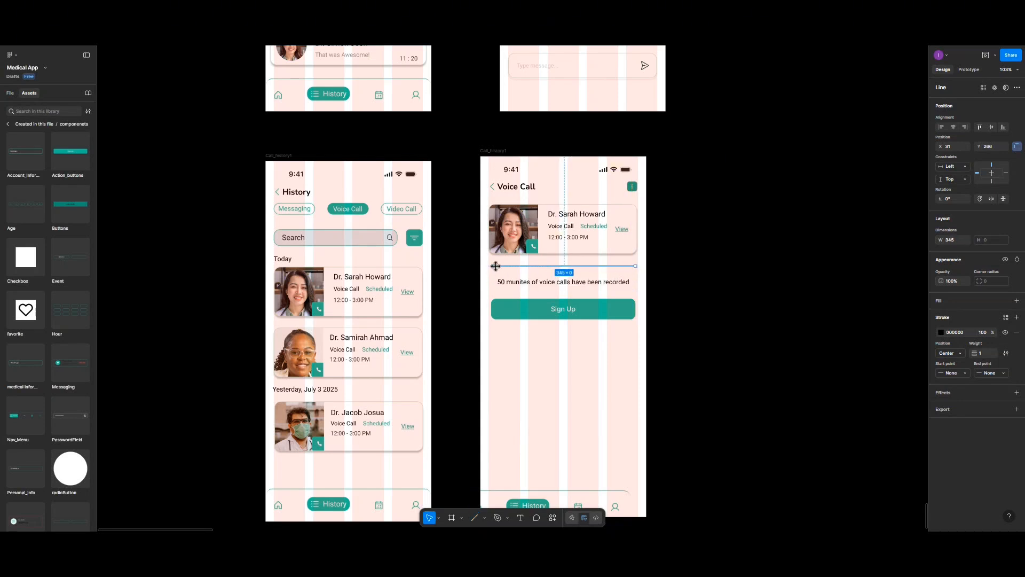
left_click_drag(495, 265, 489, 265)
Give the divider line a 0.5 stroke weight and the light grey colour EBEDF0
left_click(942, 332)
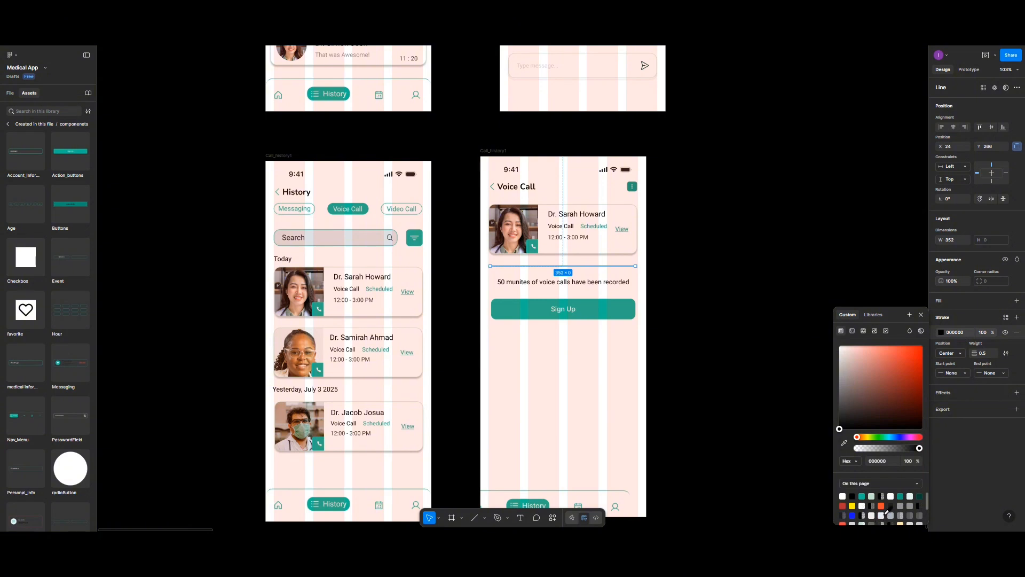
left_click(886, 515)
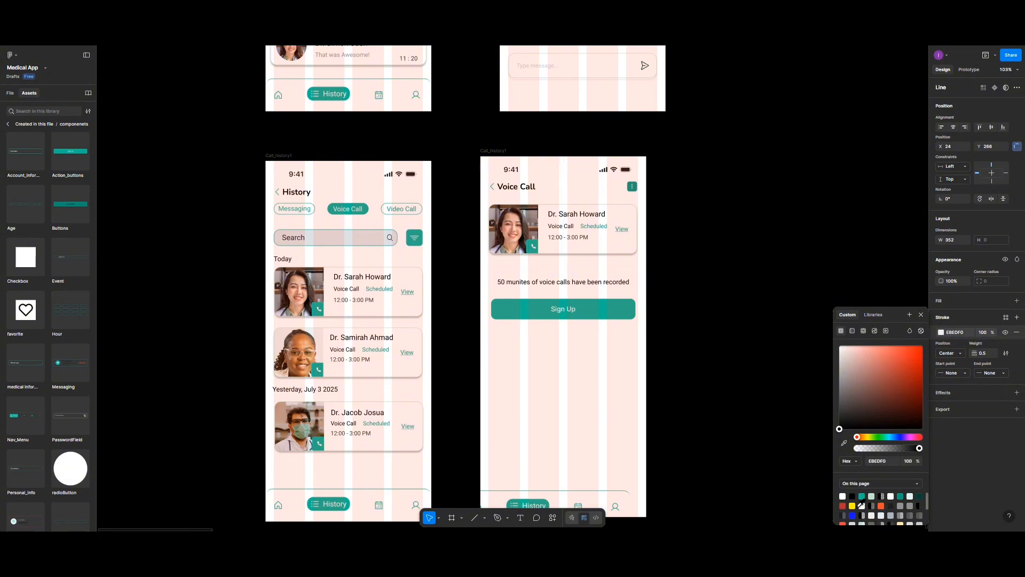
left_click(604, 395)
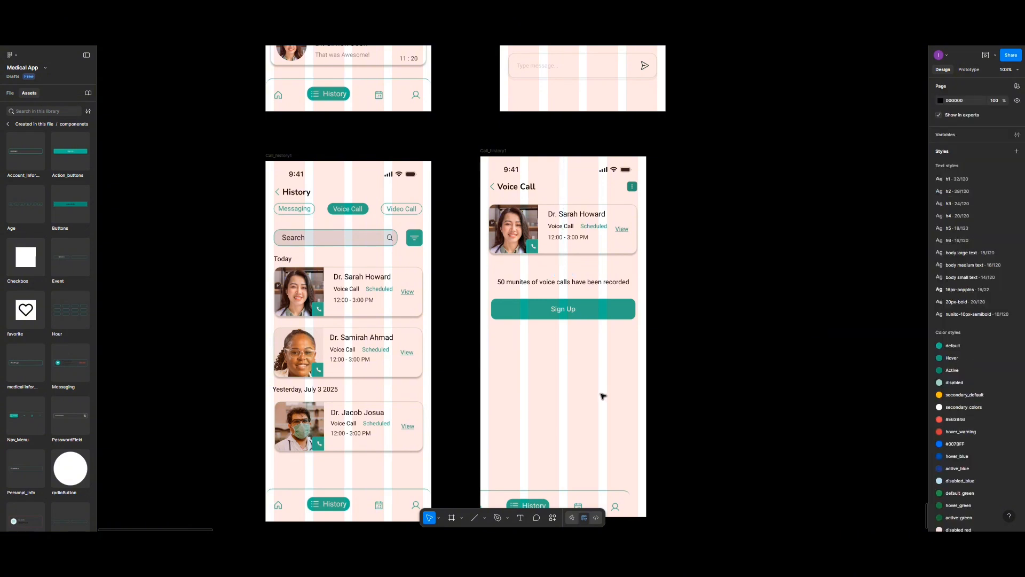
left_click(553, 267)
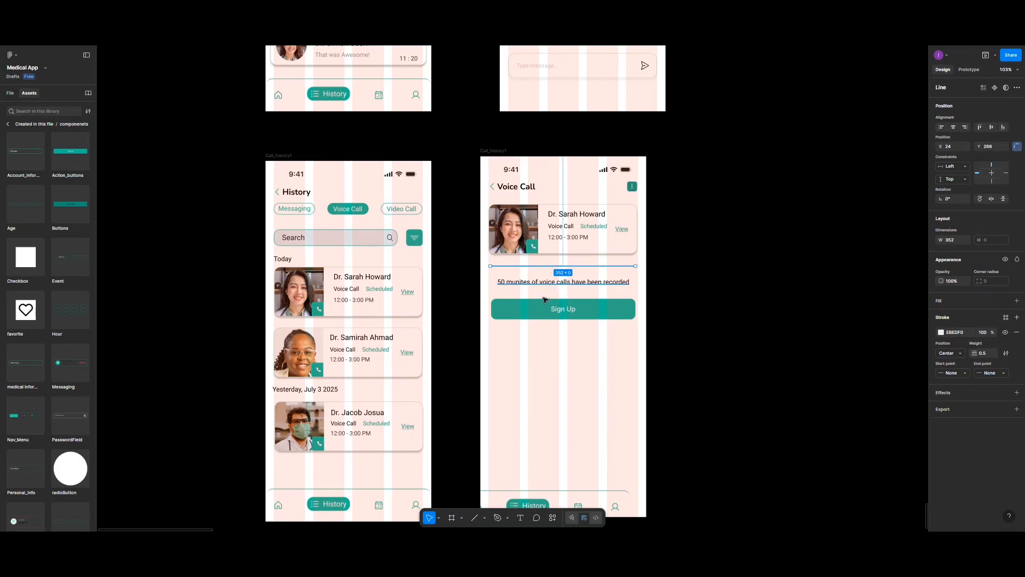
Change the button label to "Play Recording" and set its font weight to Semi Bold
left_click(561, 309)
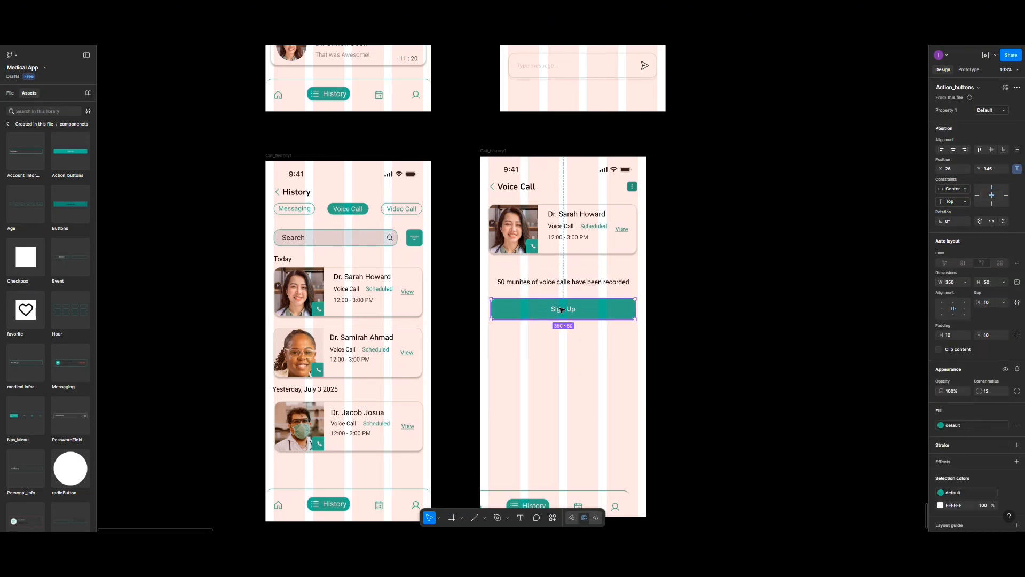
double_click(561, 310)
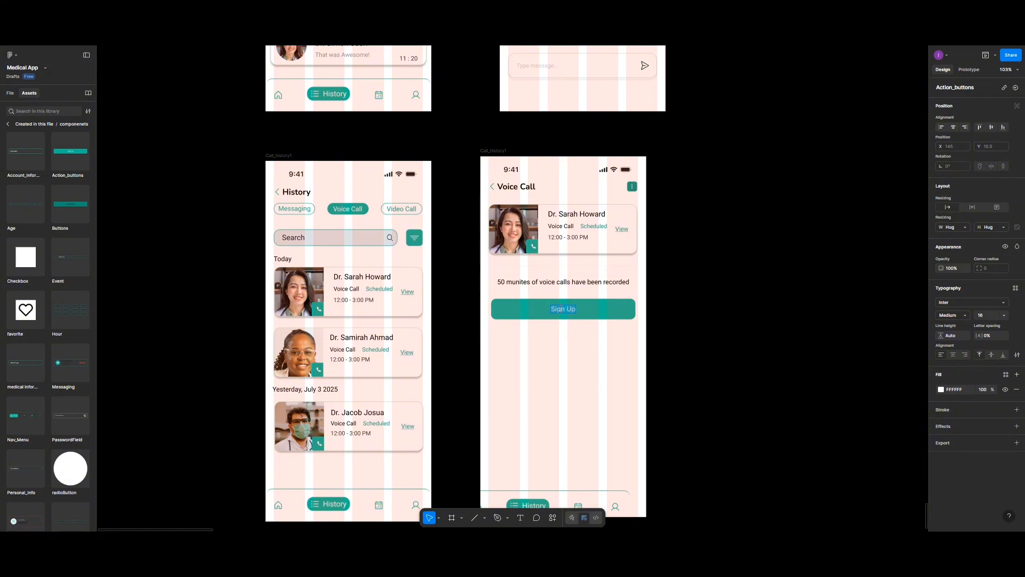
type("Play Recording")
key("Escape")
left_click(964, 315)
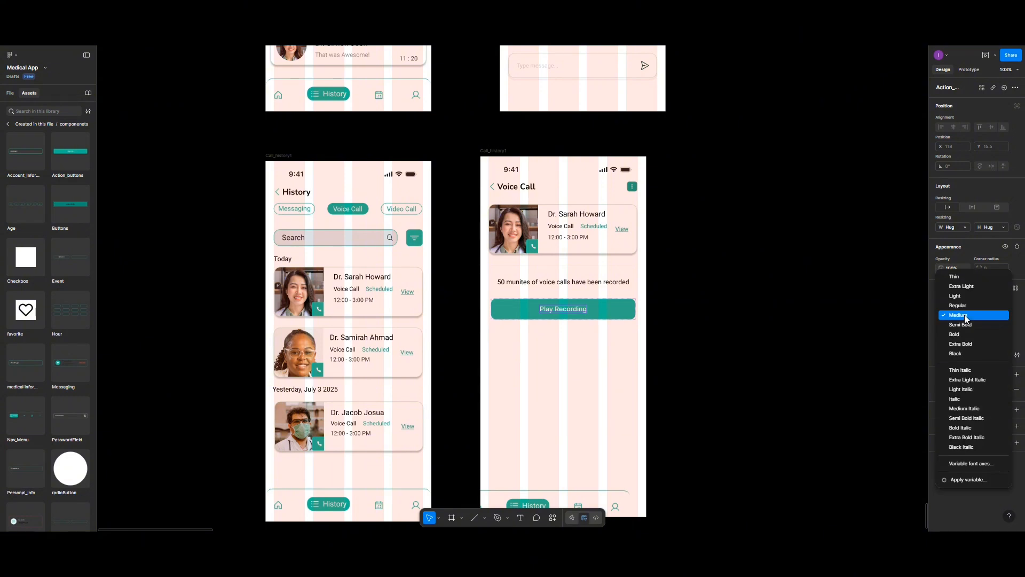
left_click(964, 324)
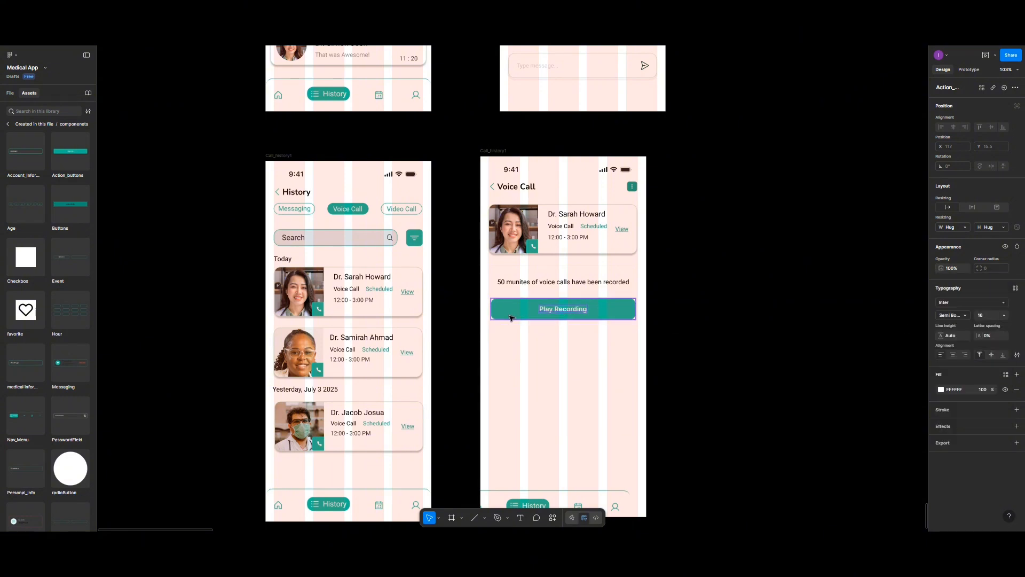
Insert the circled play icon from the Feather Icons plugin and place it before the Play Recording label on the button
right_click(538, 364)
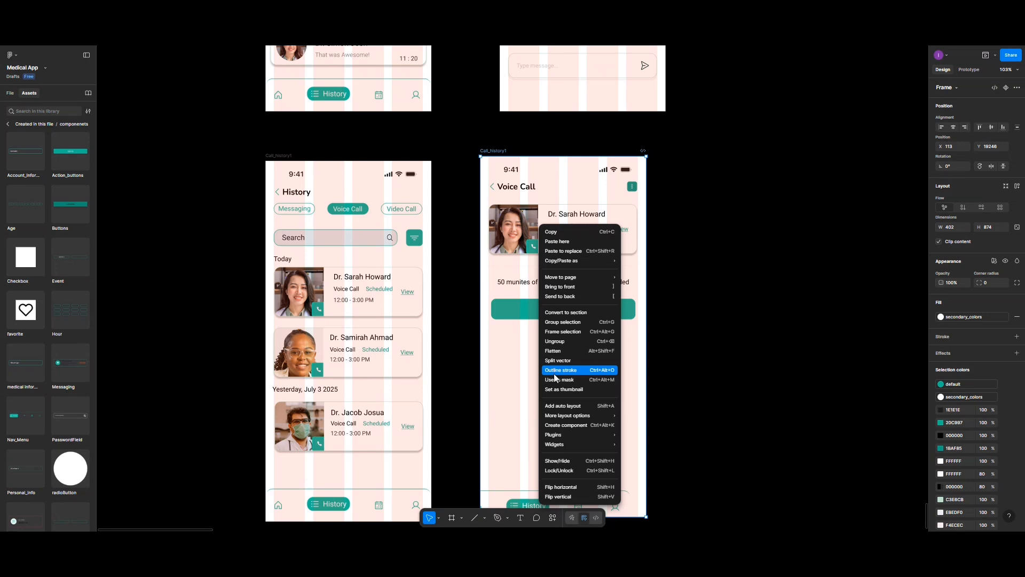
mouse_move(559, 435)
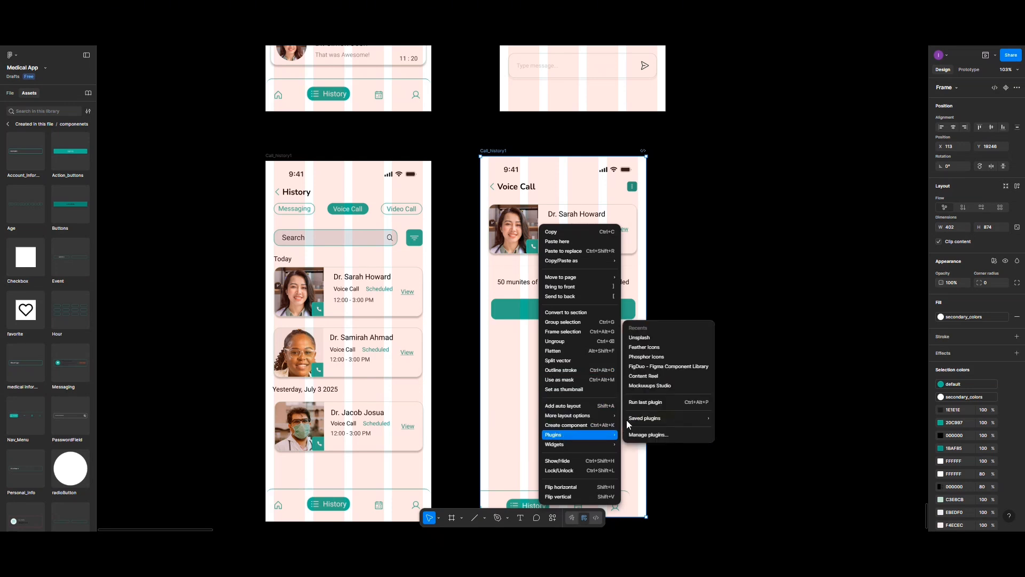
left_click(637, 347)
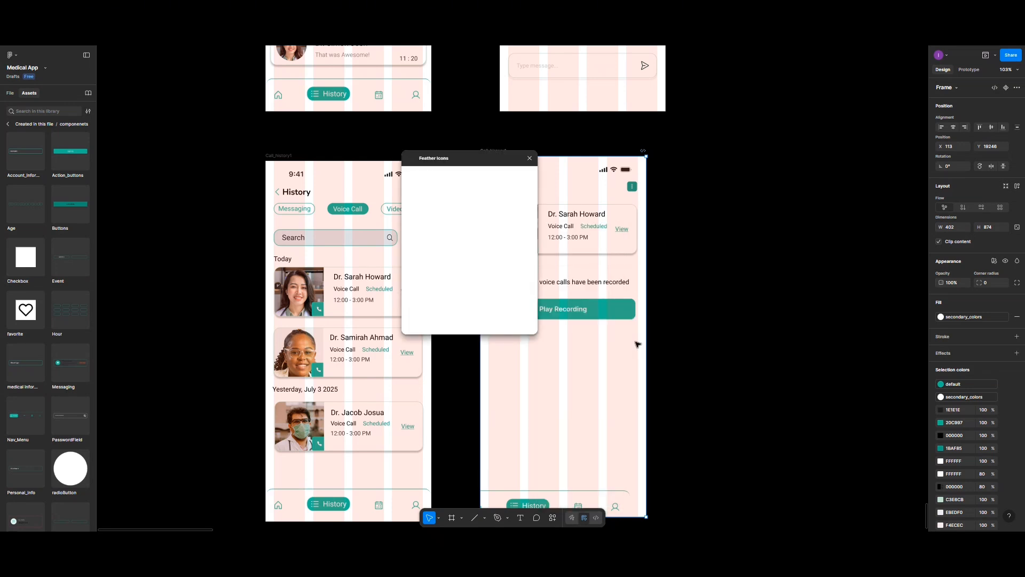
type("play")
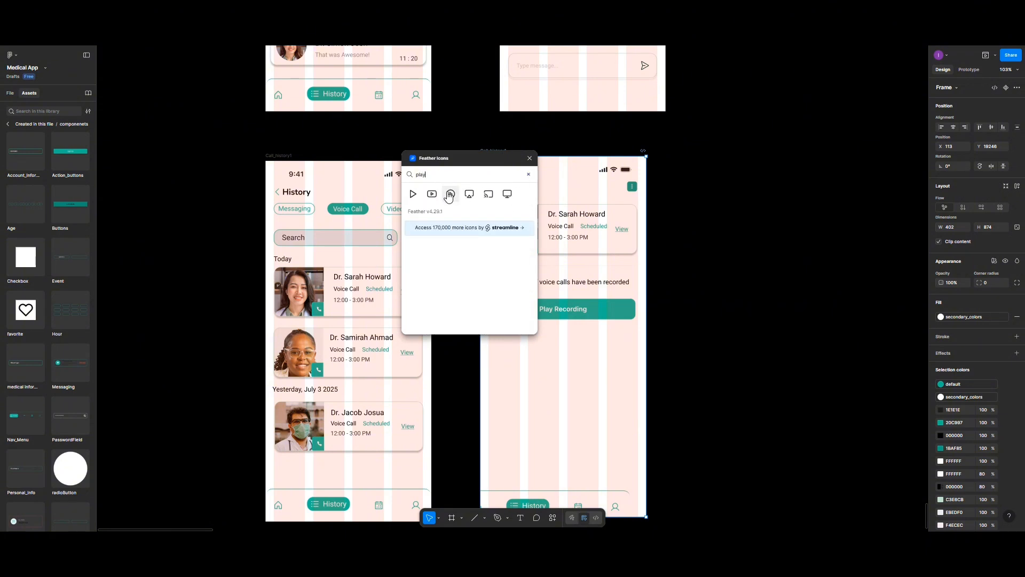
left_click(450, 194)
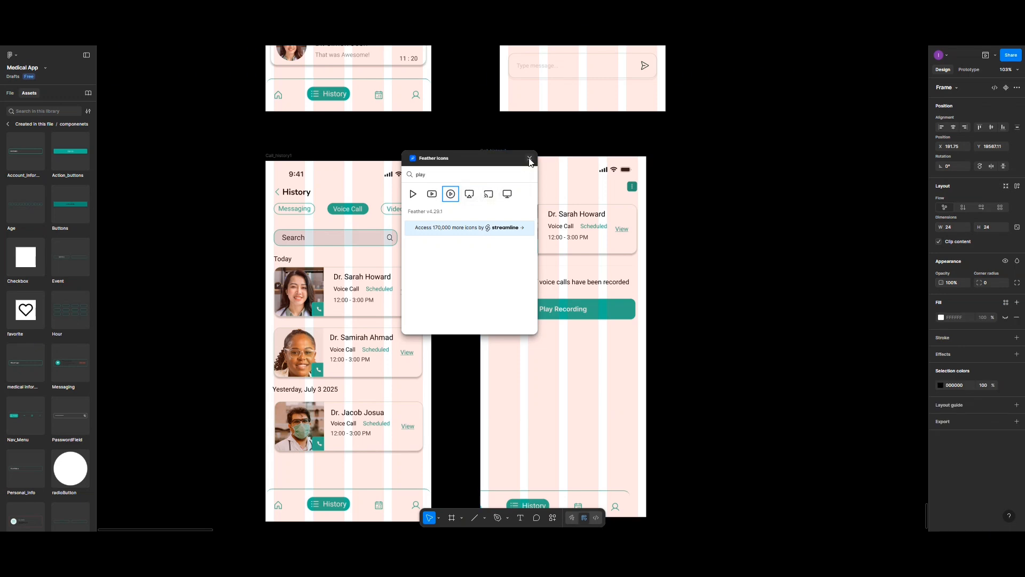
left_click_drag(478, 155, 854, 201)
left_click_drag(518, 293, 531, 311)
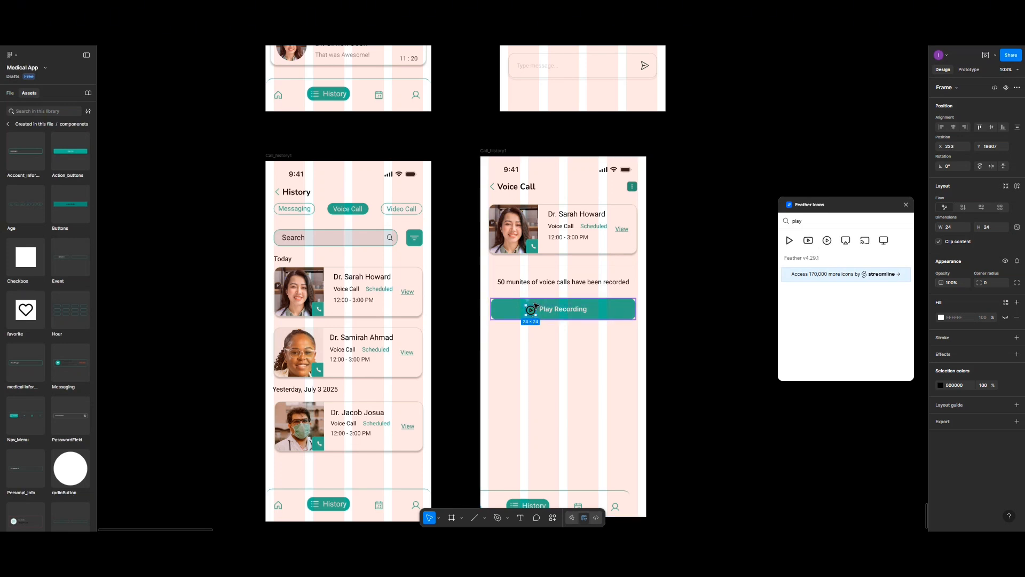
left_click(535, 306)
left_click(531, 311)
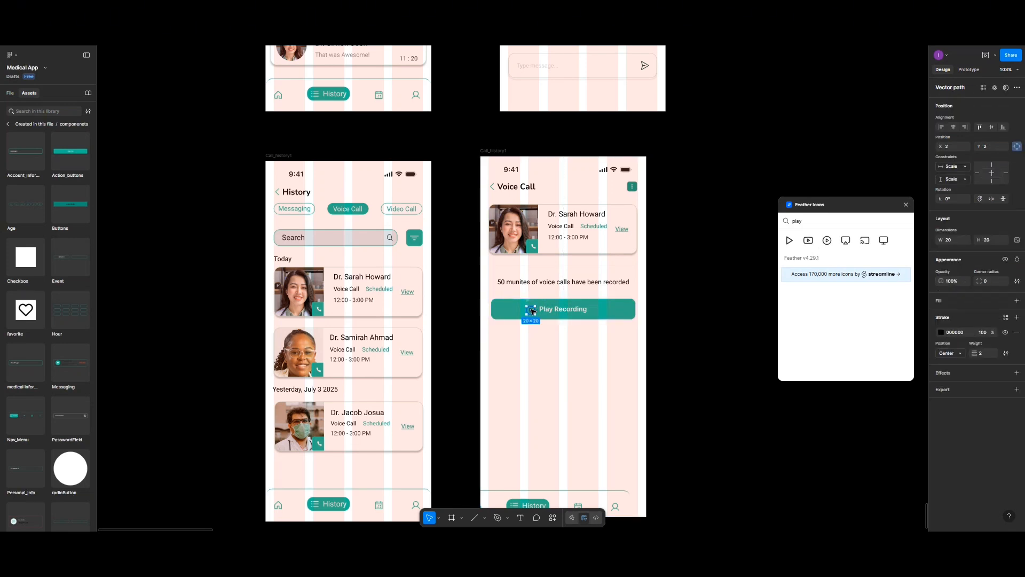
left_click_drag(532, 310, 527, 309)
key("ctrl+z")
left_click(559, 344)
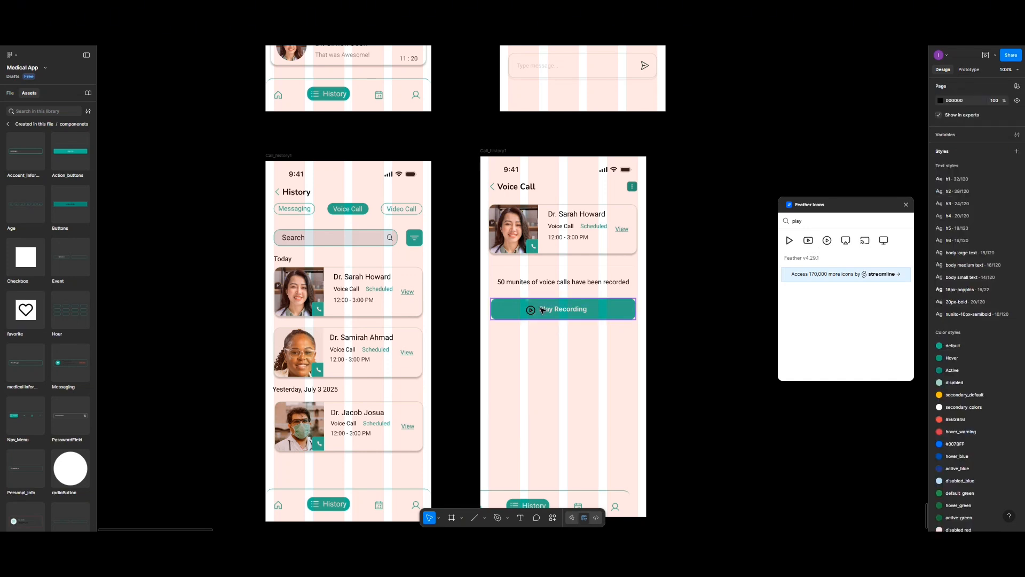
Set the stroke of the play icon's outer circle to FFFFFF at 50% opacity and select its inner triangle
left_click(542, 310)
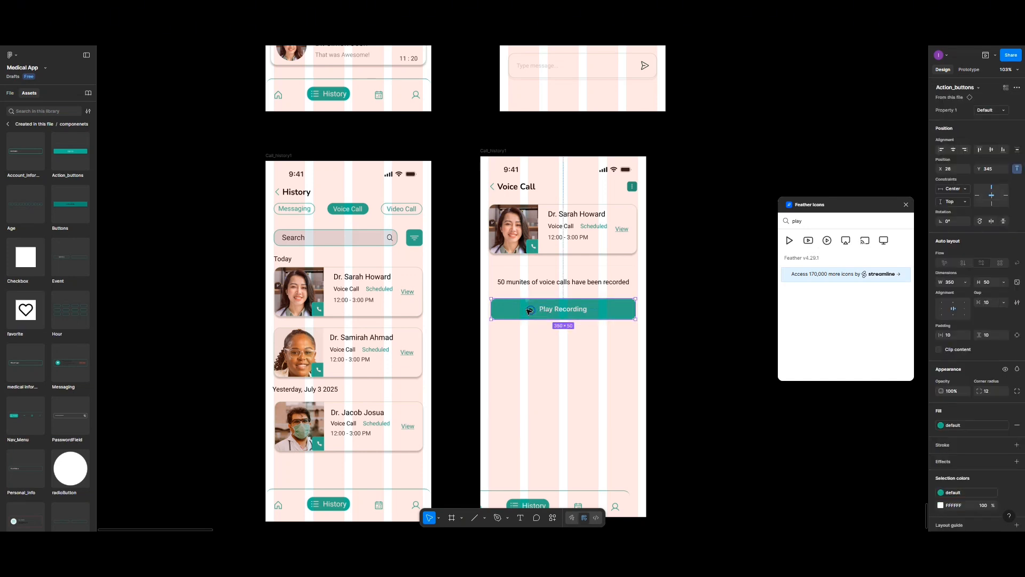
left_click(530, 309)
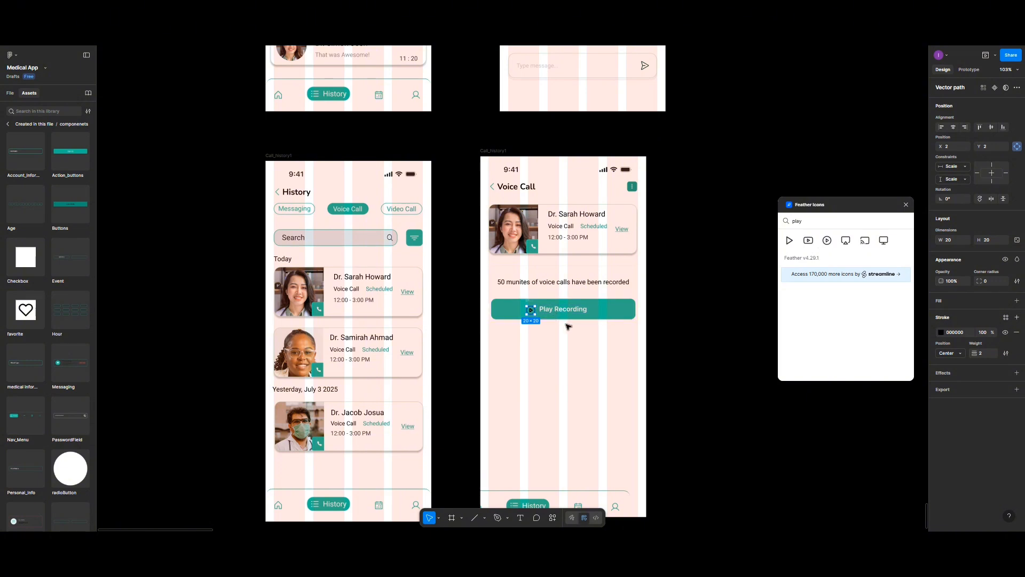
left_click(941, 331)
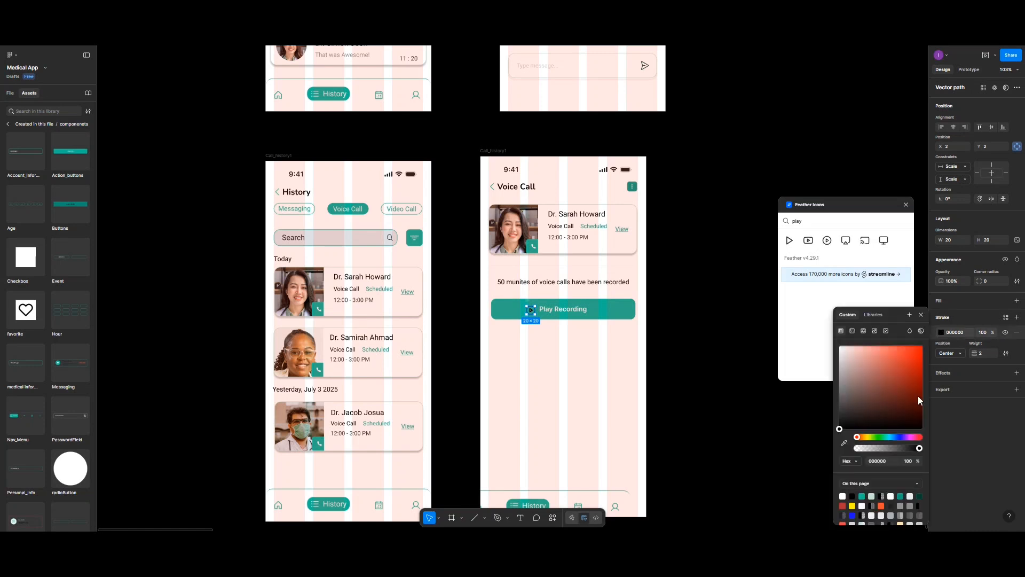
left_click(862, 503)
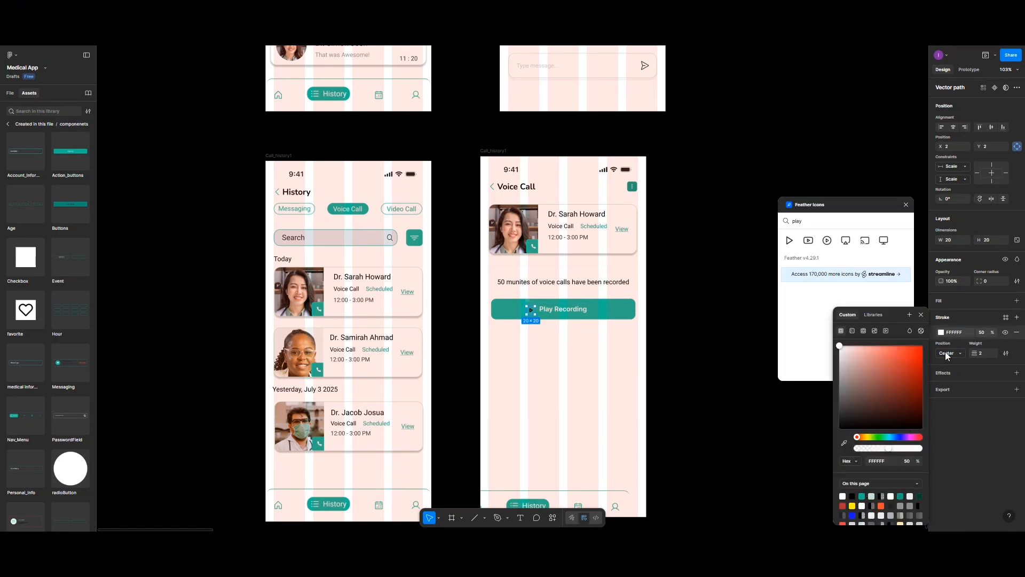
left_click(920, 315)
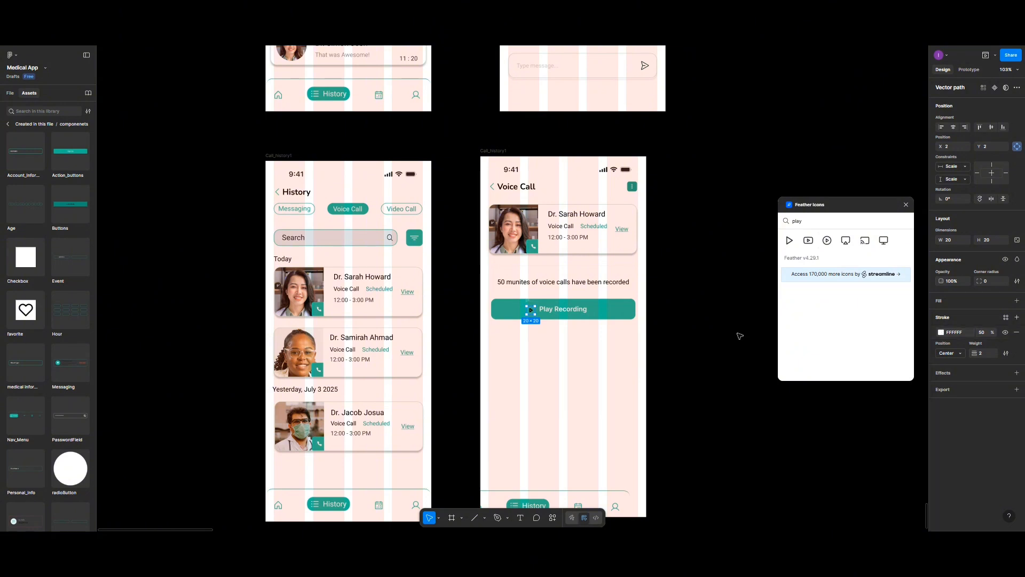
left_click(532, 312)
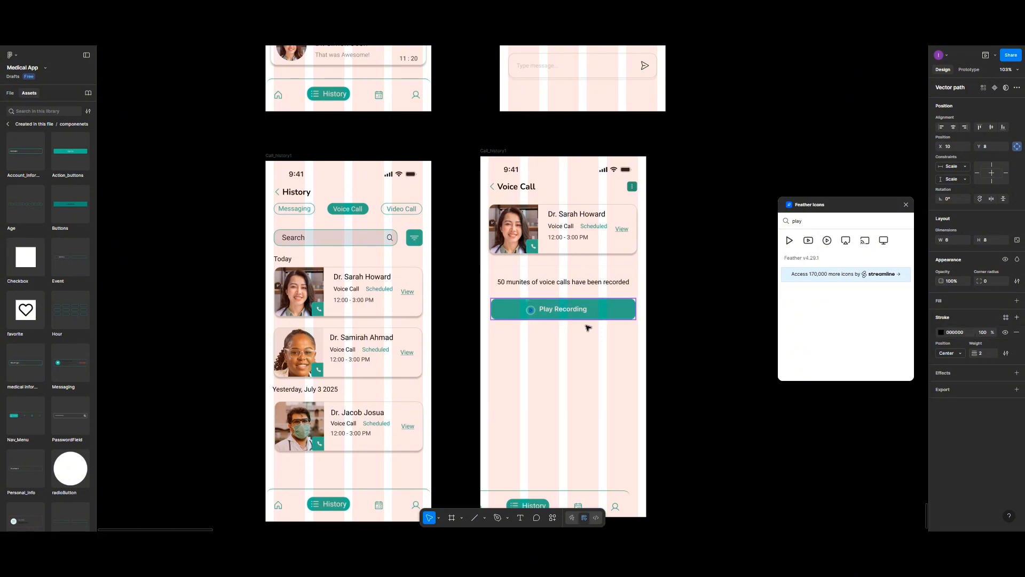
Set the stroke of the play icon's triangle on the Play Recording button to white, FFFFFF
left_click(941, 332)
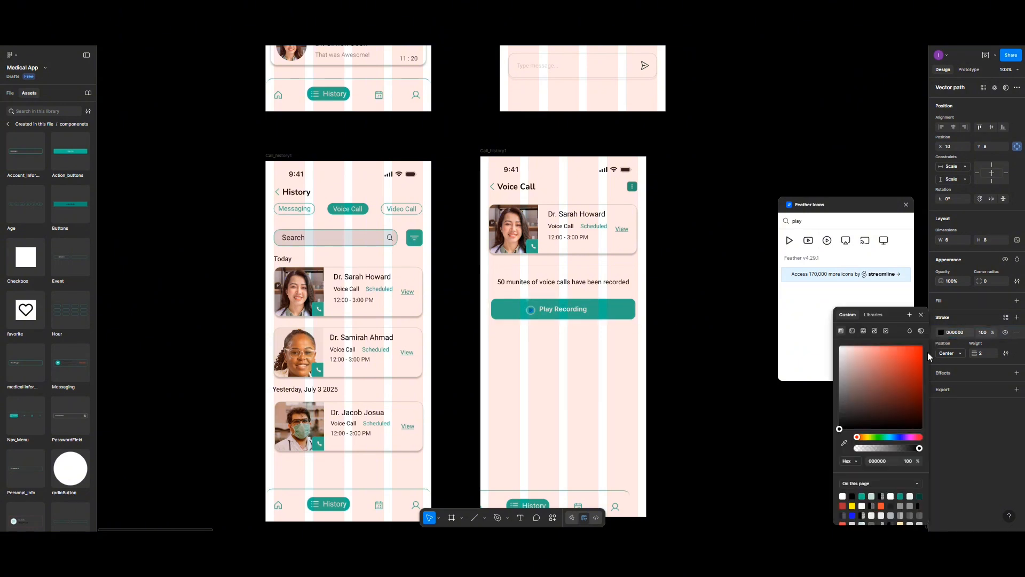
left_click(842, 496)
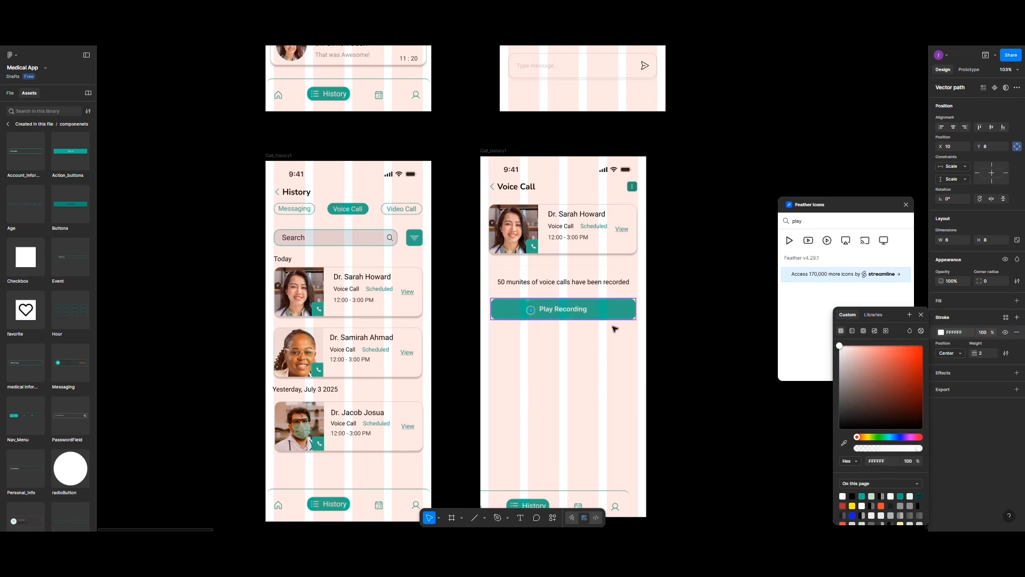
left_click(555, 338)
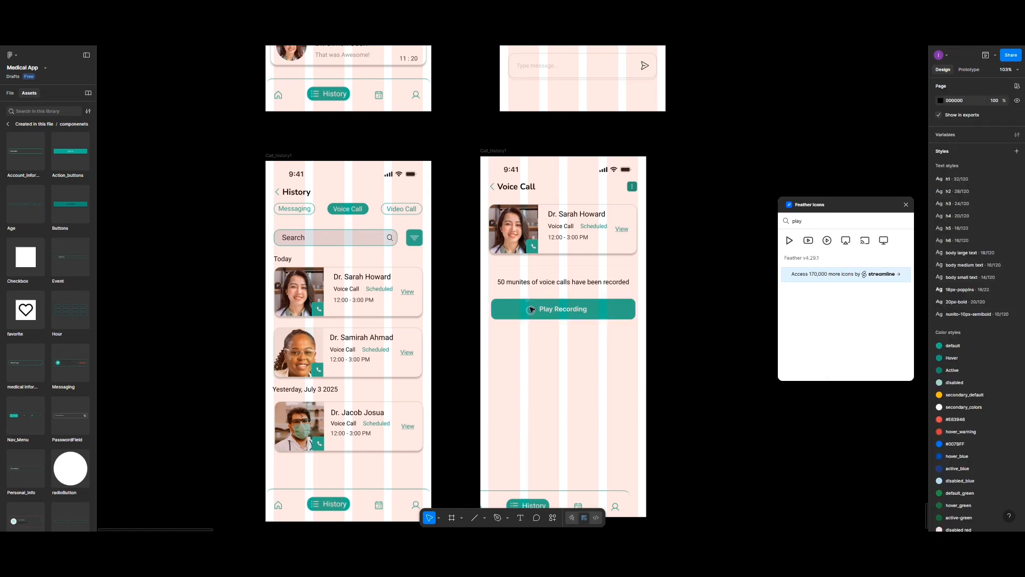
left_click(531, 310)
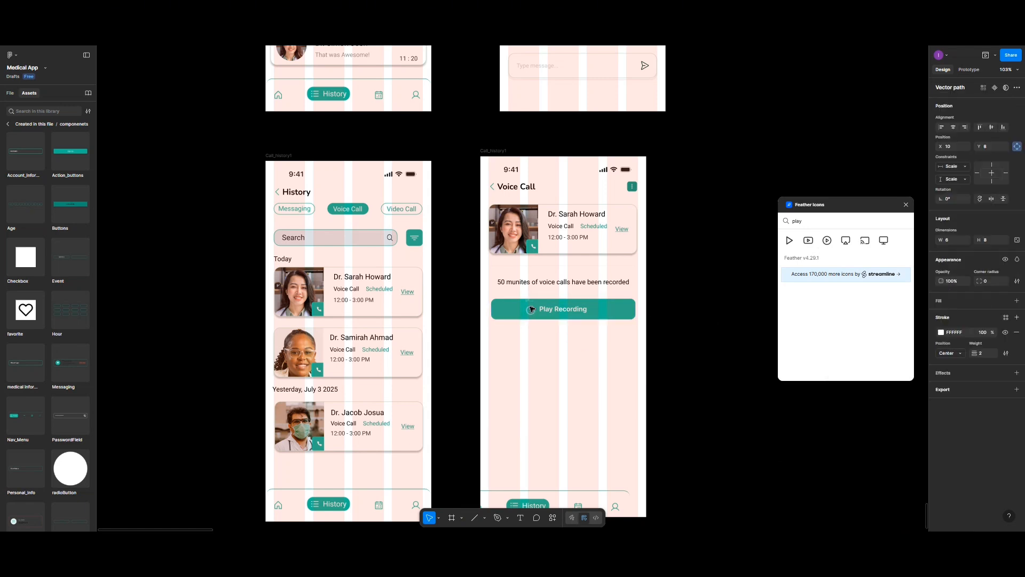
left_click(549, 337)
Try to move the play icon's circle outline on the Play Recording button
scroll(553, 342, "up", 2)
scroll(552, 342, "left", 3)
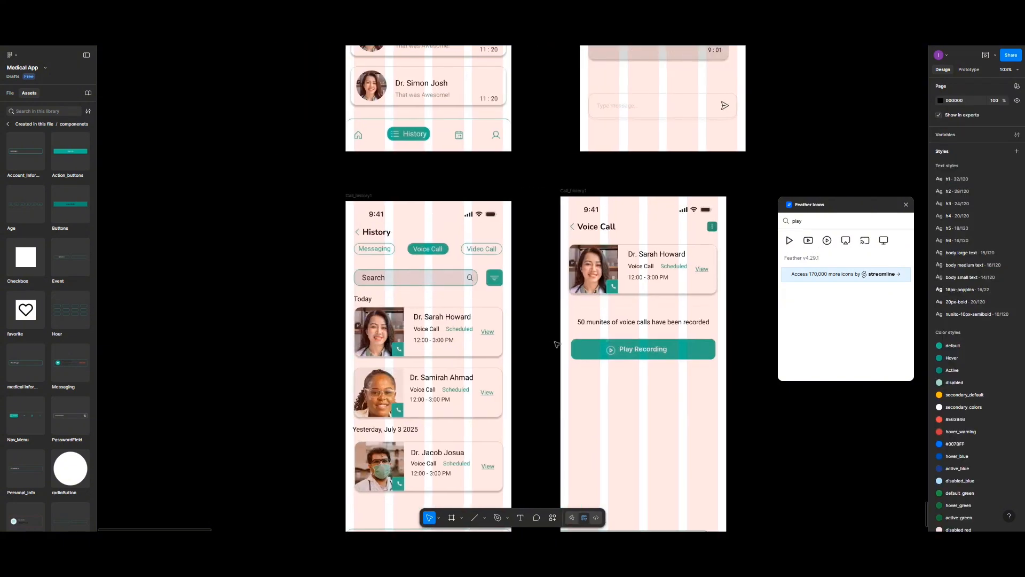
scroll(606, 364, "up", 5)
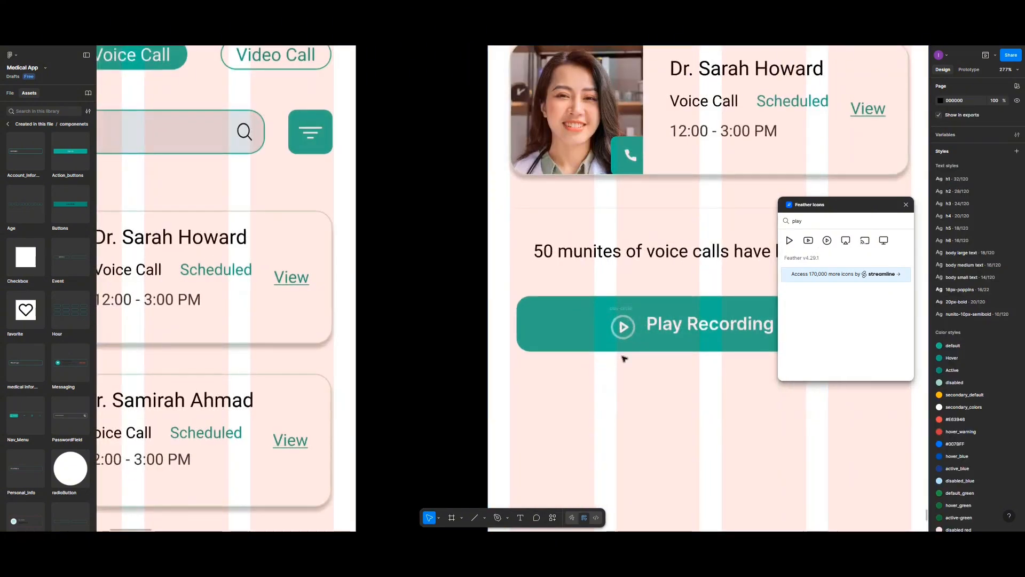
scroll(624, 359, "right", 7)
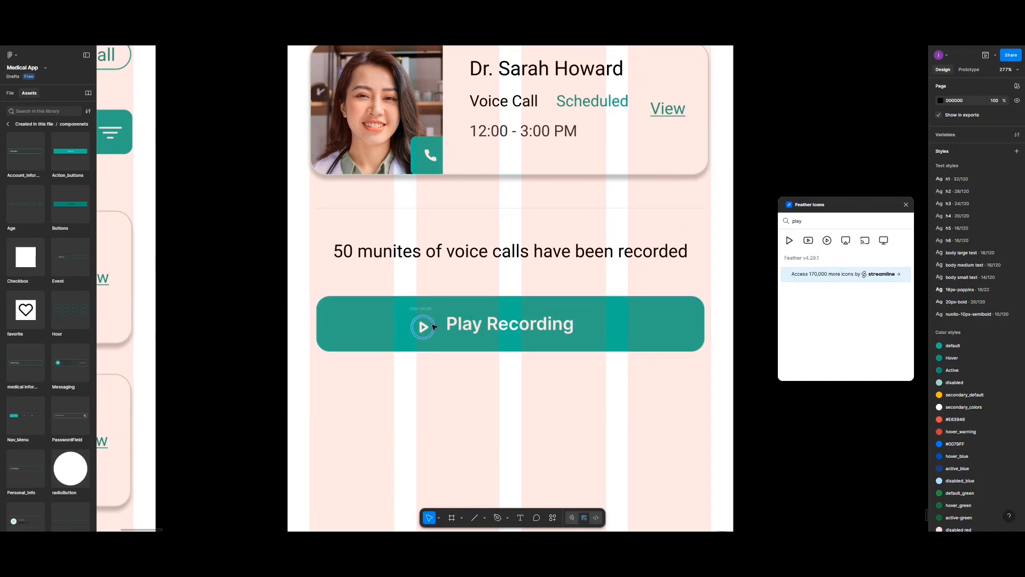
left_click(434, 327)
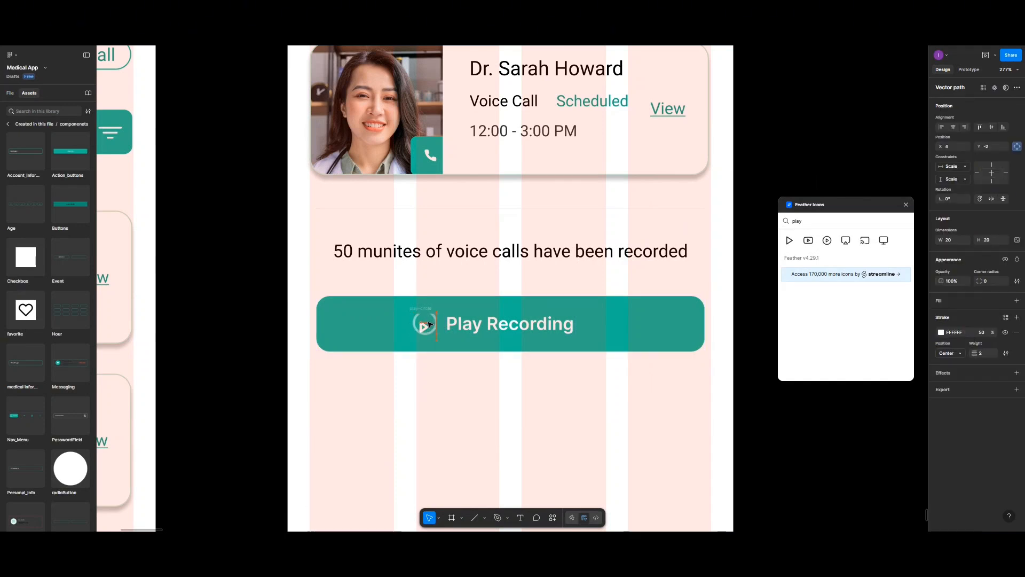
key("Escape")
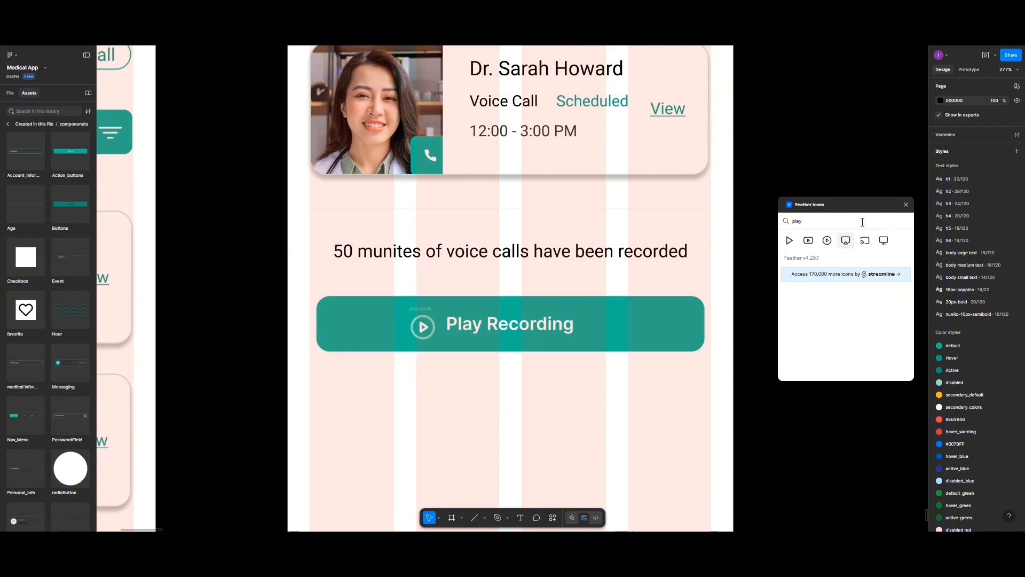
Close the Feather Icons plugin and select the play icon's circle outline
left_click(906, 204)
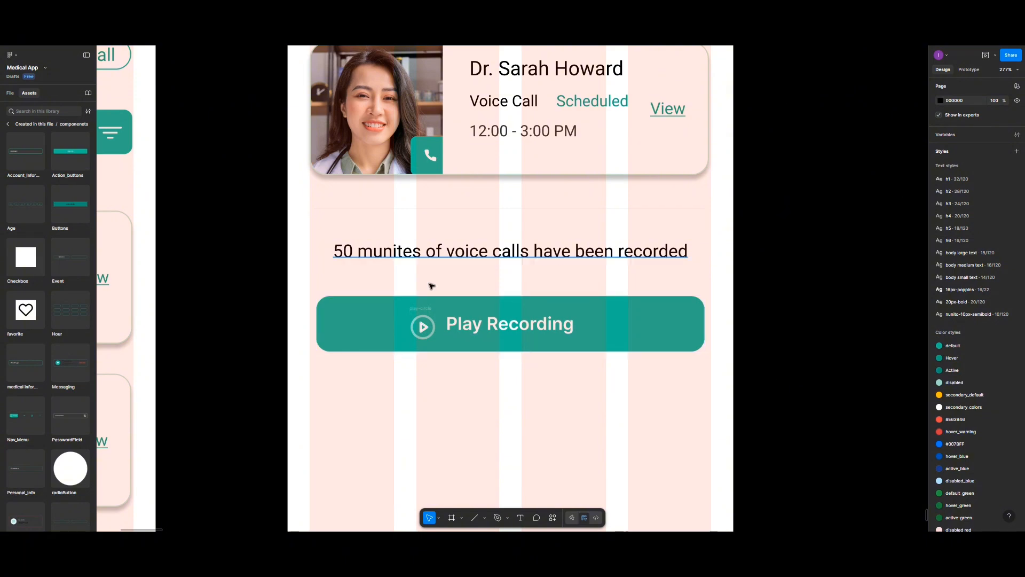
left_click(423, 326)
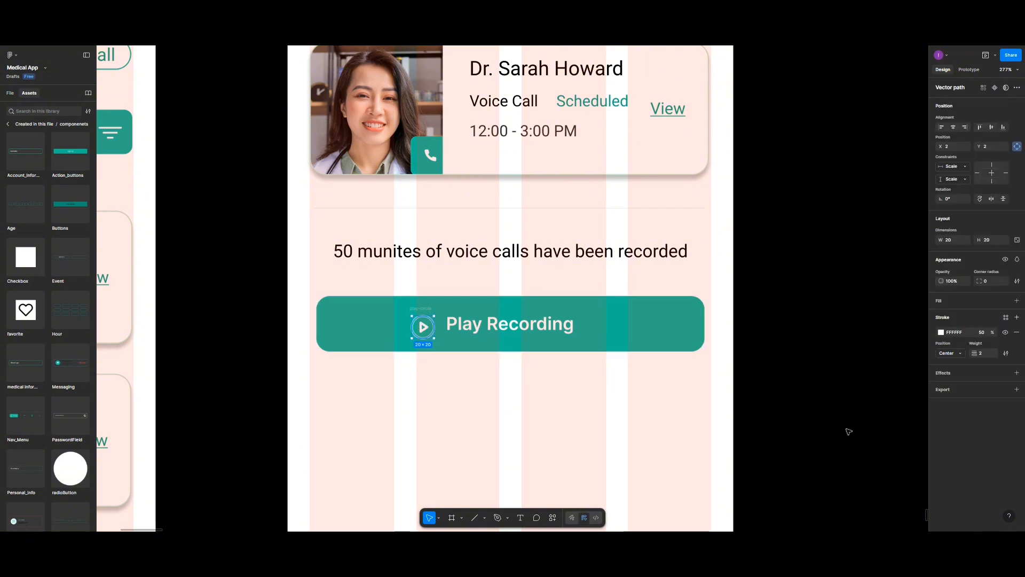
scroll(844, 427, "down", 2)
scroll(924, 461, "down", 1)
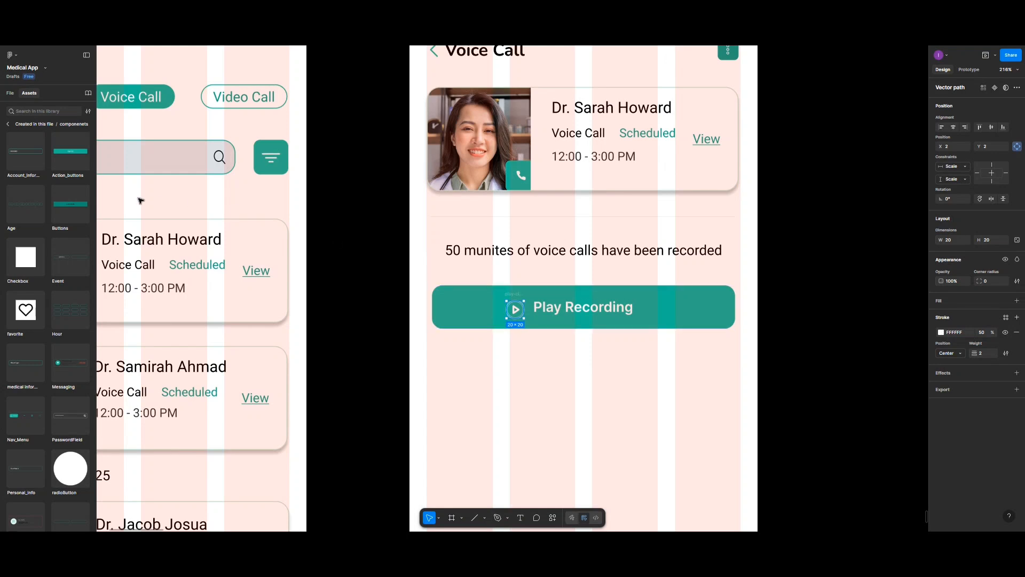
Open the componenets page and move the Nav_Menu component set down to about Y 1500, leaving space below Action_buttons
left_click(11, 93)
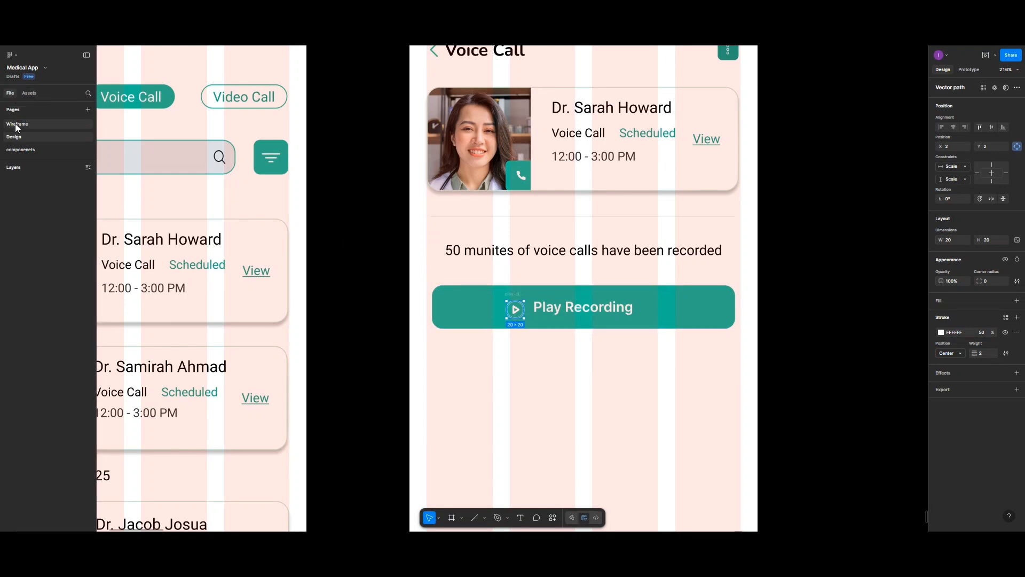
left_click(21, 150)
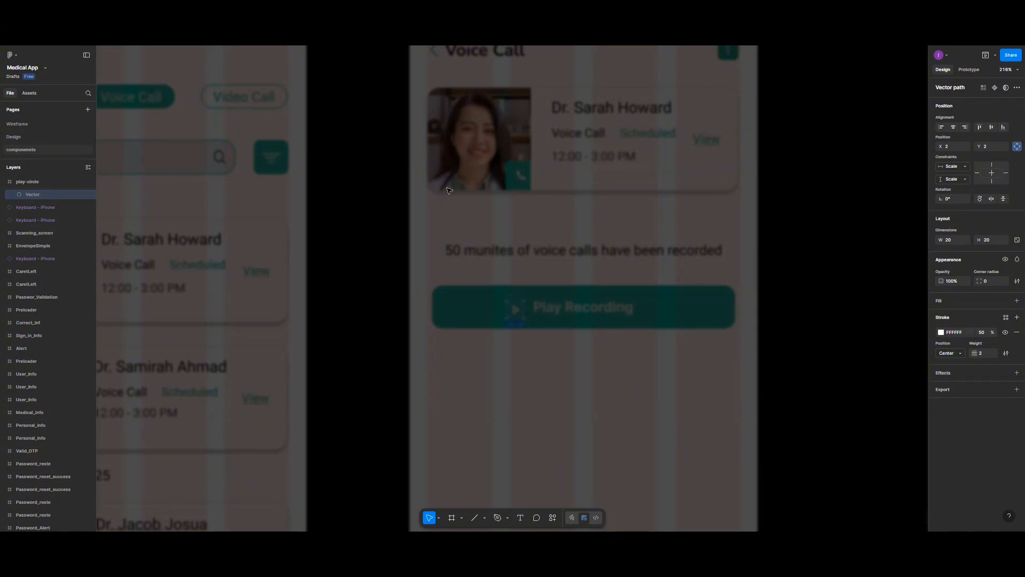
scroll(458, 195, "down", 5)
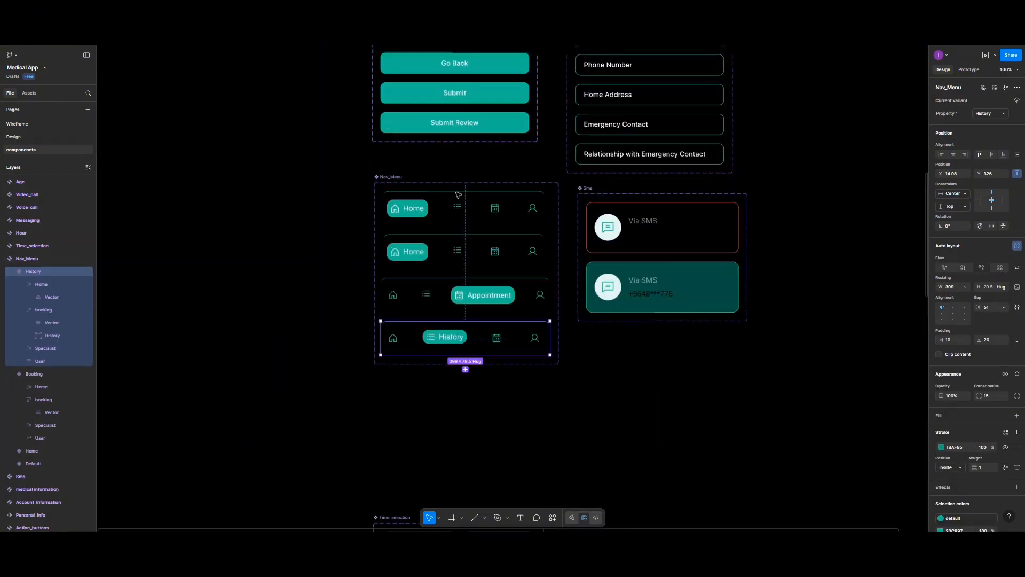
scroll(458, 195, "up", 4)
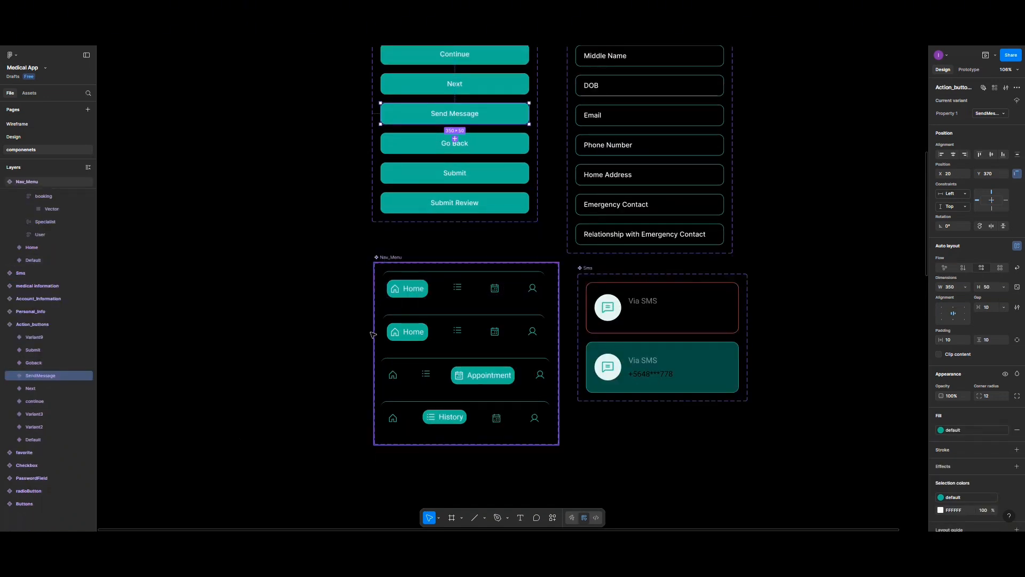
left_click_drag(370, 332, 390, 362)
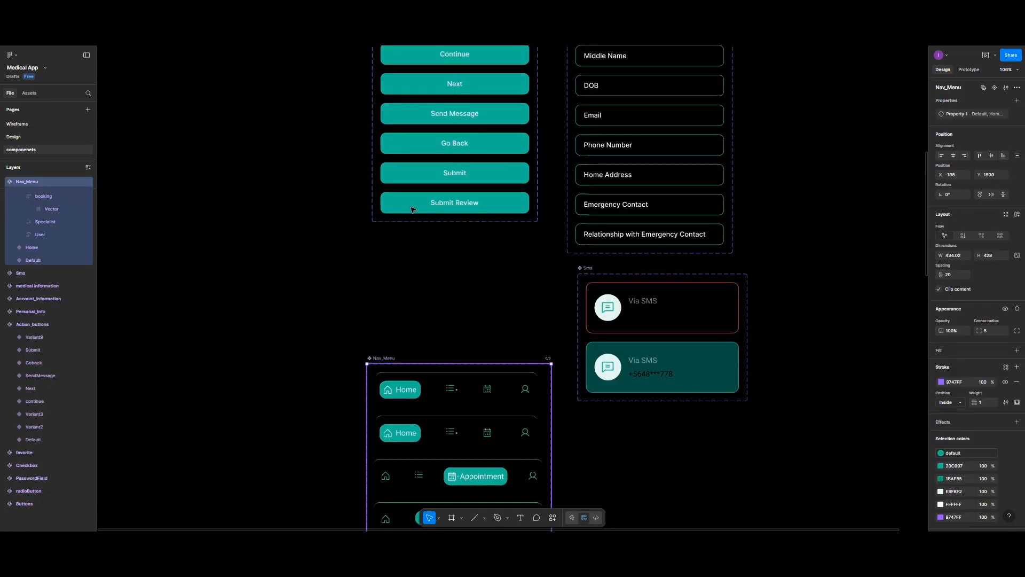
Add a new variant at the end of the Action_buttons component set
scroll(413, 209, "up", 3)
scroll(402, 104, "up", 3)
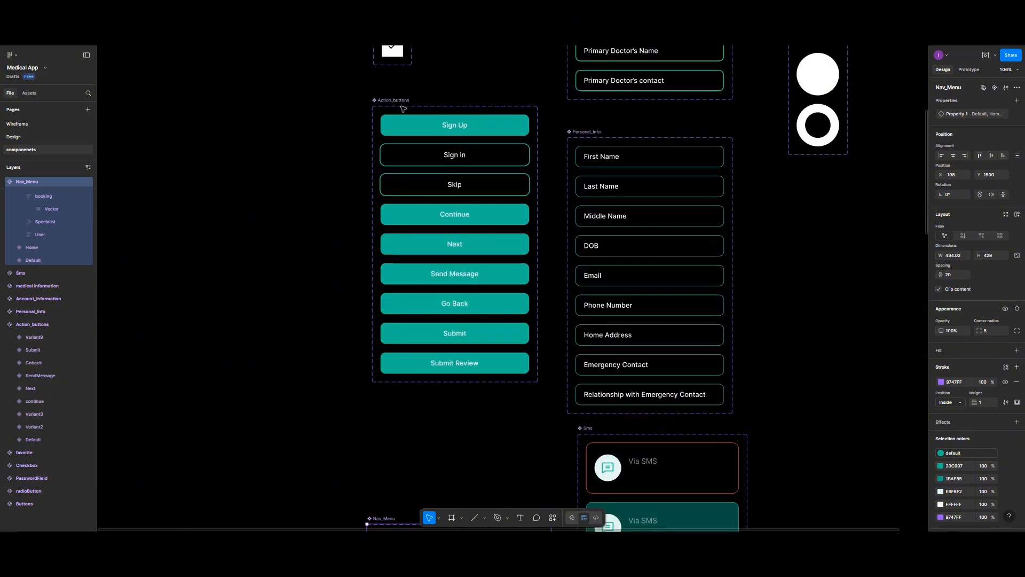
left_click(471, 222)
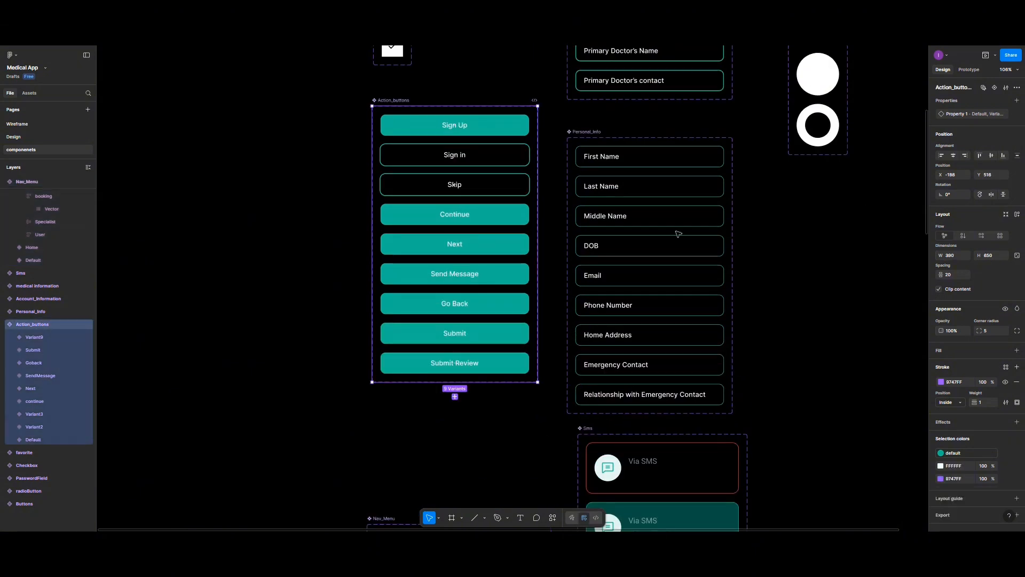
left_click(455, 397)
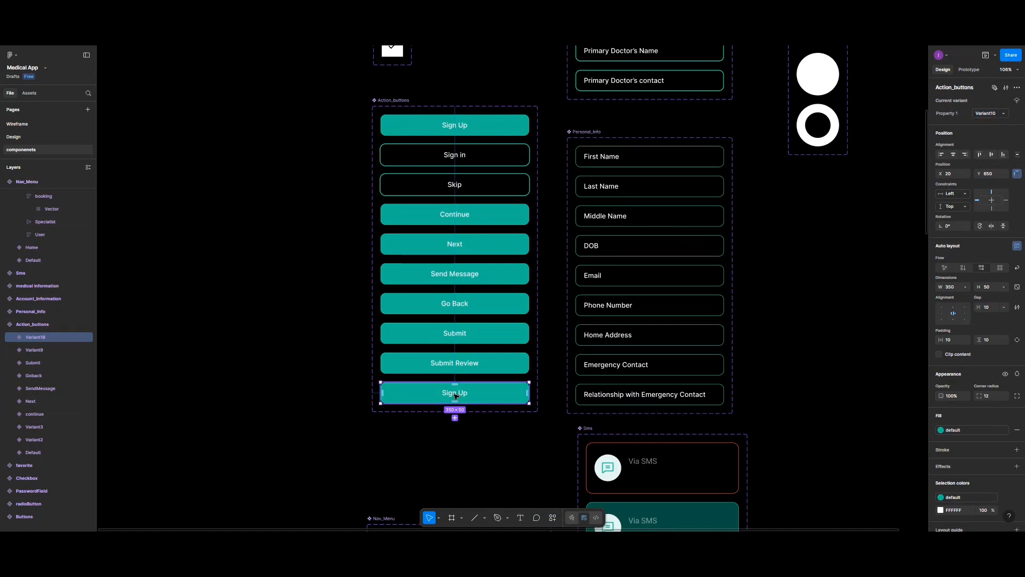
Change the new button variant's label to "Play Recording"
double_click(455, 394)
double_click(455, 394)
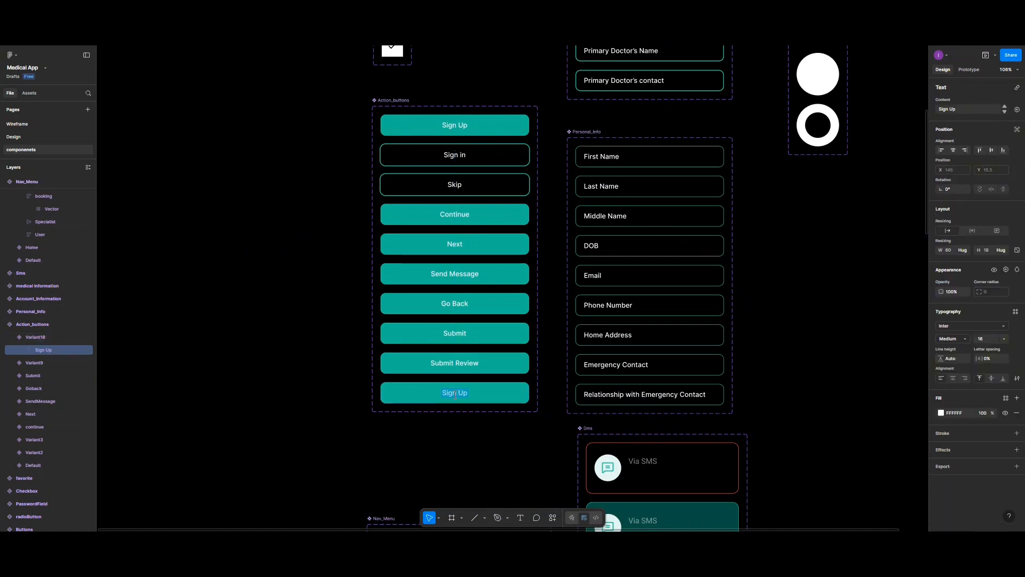
type("R")
type("play")
type(" Recording")
key("BackSpace")
type("P")
key("Escape")
Find the filled play-circle icon with "play" in the Phosphor Icons plugin and place it over the Play Recording variant
right_click(472, 436)
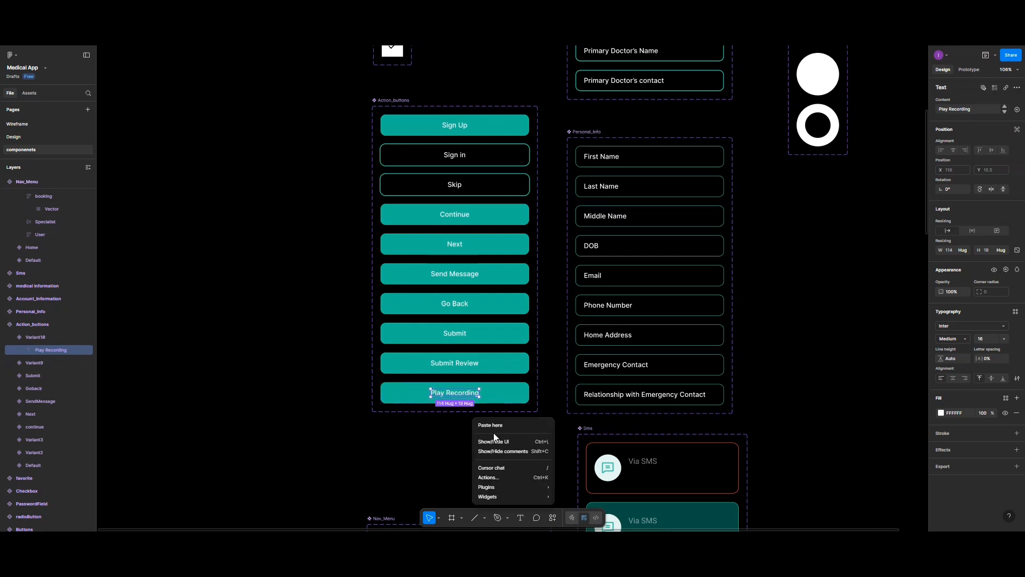
mouse_move(499, 486)
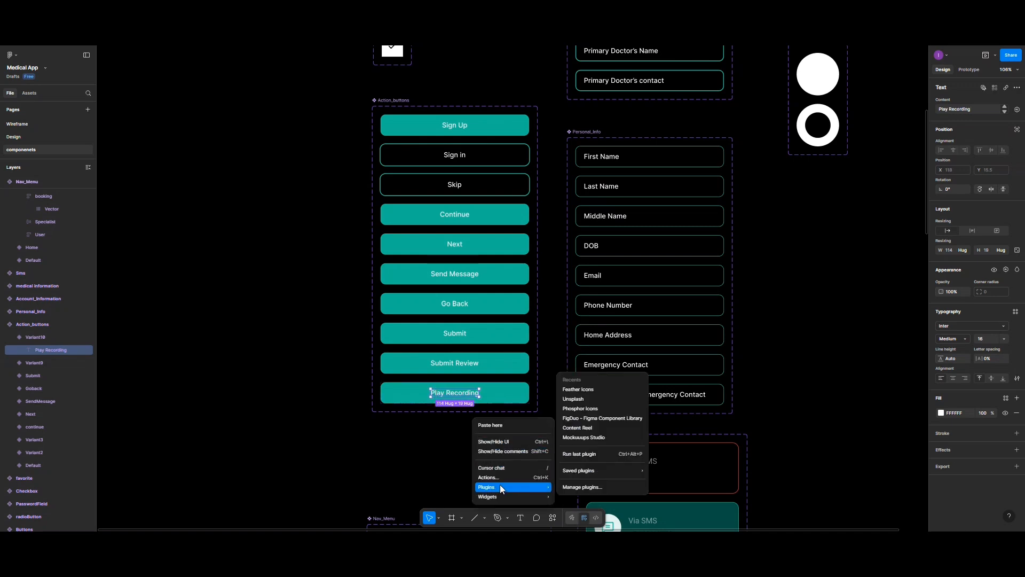
left_click(580, 407)
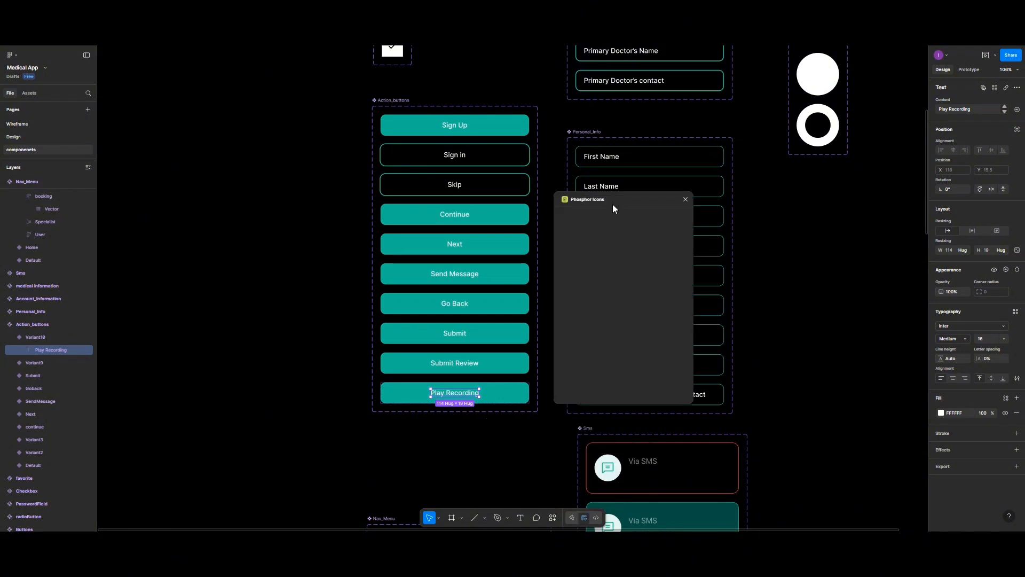
left_click(587, 217)
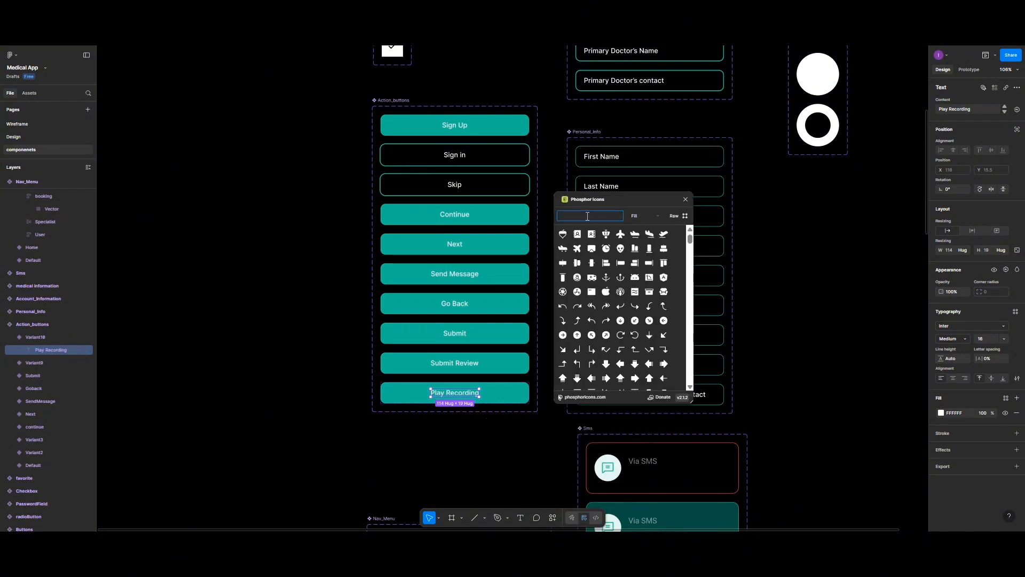
type("play")
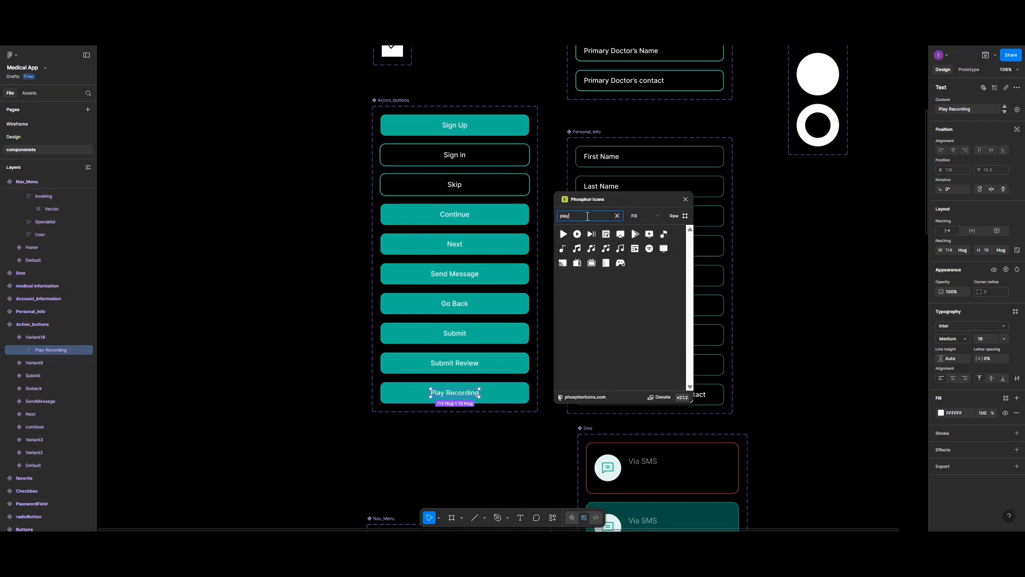
left_click_drag(577, 234, 515, 391)
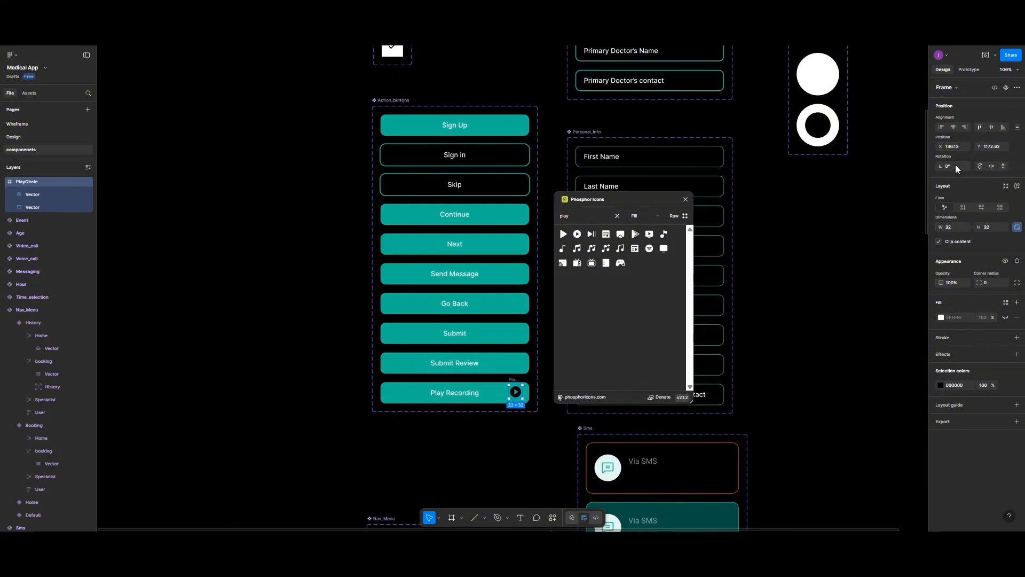
Move the play-circle icon in front of the Play Recording label on the new button variant
left_click_drag(514, 392, 412, 392)
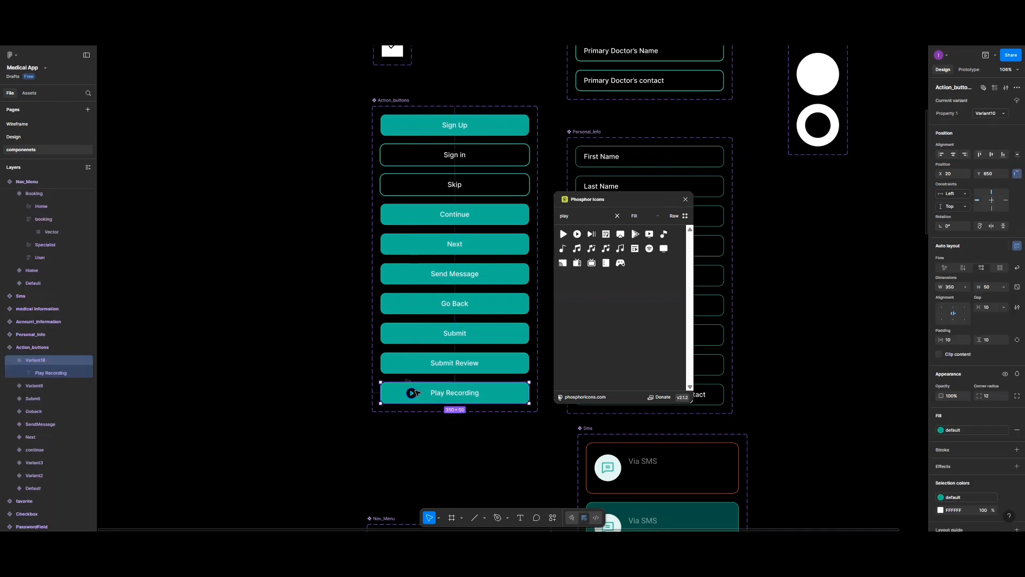
left_click(414, 391)
left_click(429, 390)
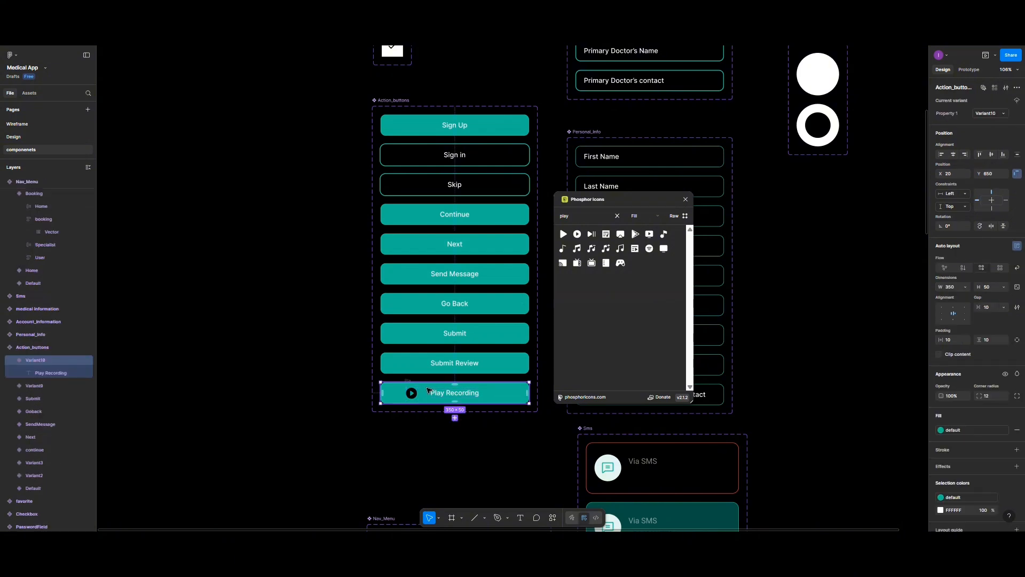
left_click_drag(429, 396, 411, 394)
Close the Phosphor Icons plugin and nest the play icon's circle vector inside the Play Recording variant, ahead of its label
double_click(411, 393)
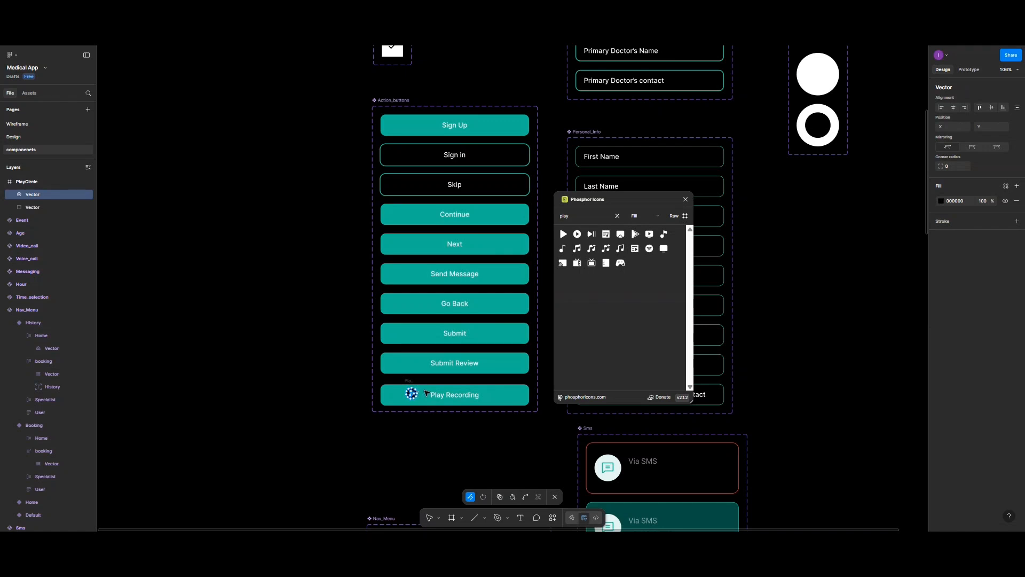
key("Escape")
scroll(422, 400, "up", 5)
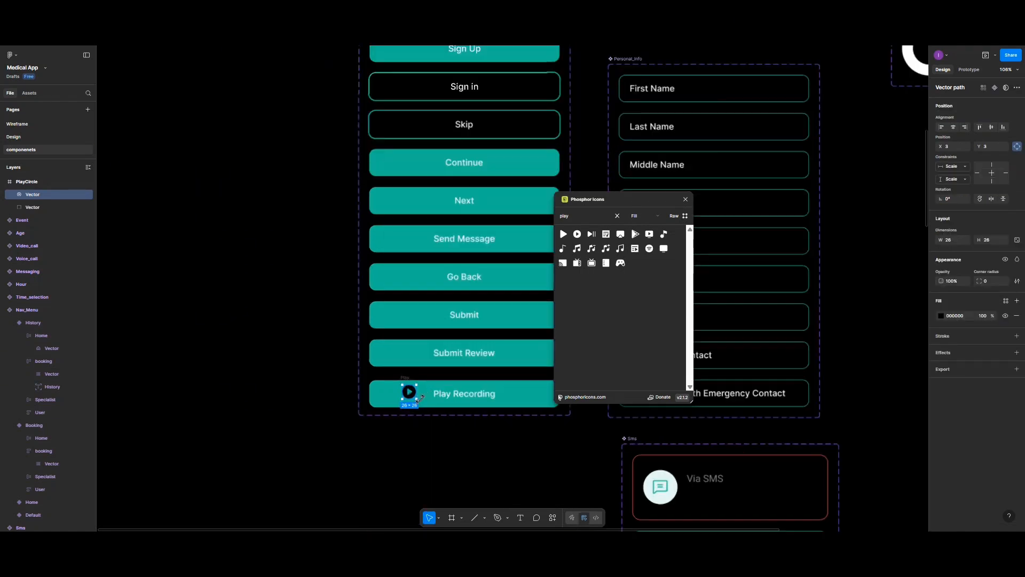
left_click(685, 199)
left_click_drag(408, 376, 490, 369)
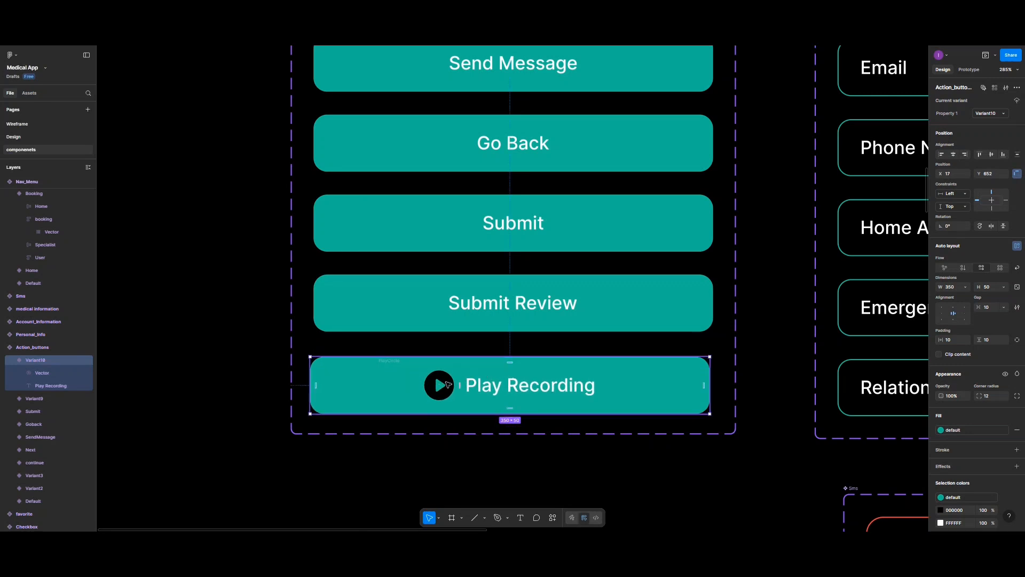
Scale the play icon in the Play Recording variant down to 14 × 14 with the Scale tool
left_click(447, 383)
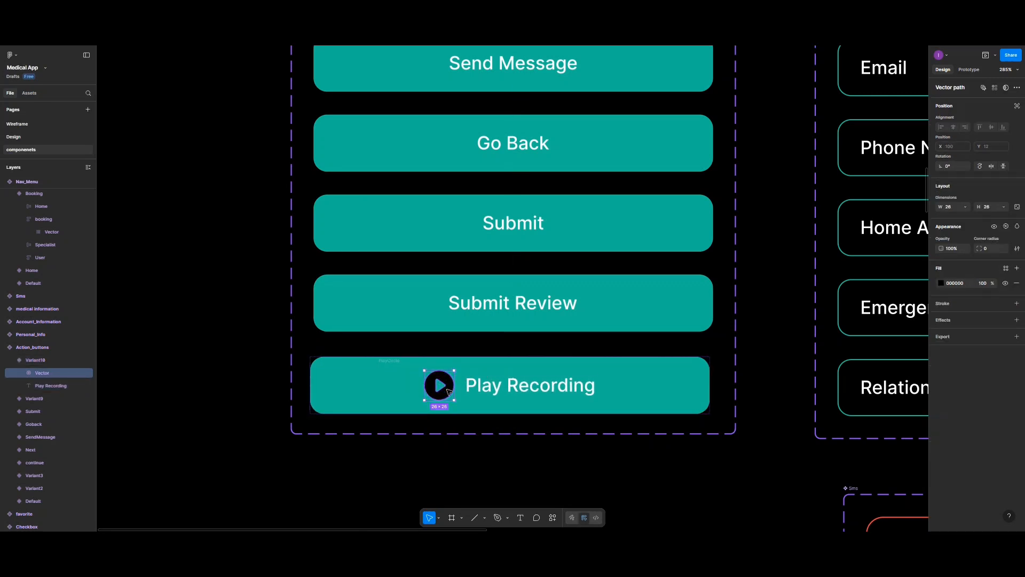
left_click(440, 518)
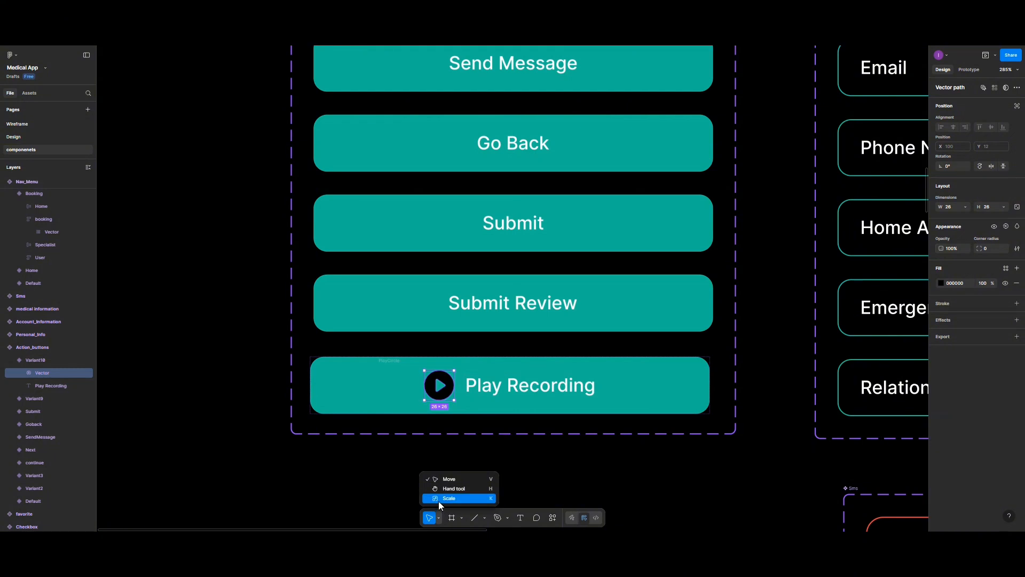
left_click(441, 502)
left_click_drag(453, 401, 447, 393)
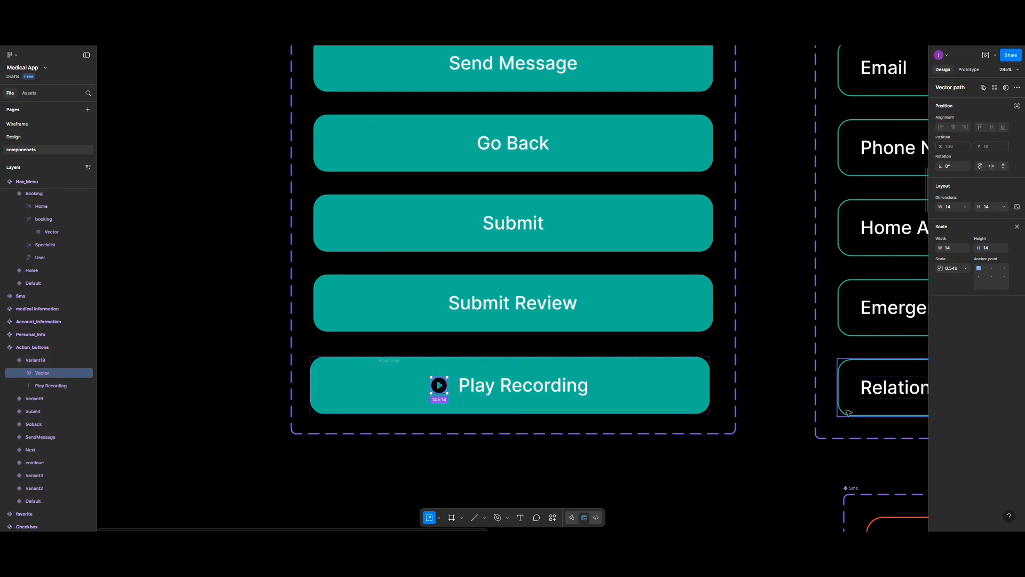
Leave the scale settings and fill the play icon in the Play Recording variant with white at 80% opacity
left_click(1017, 226)
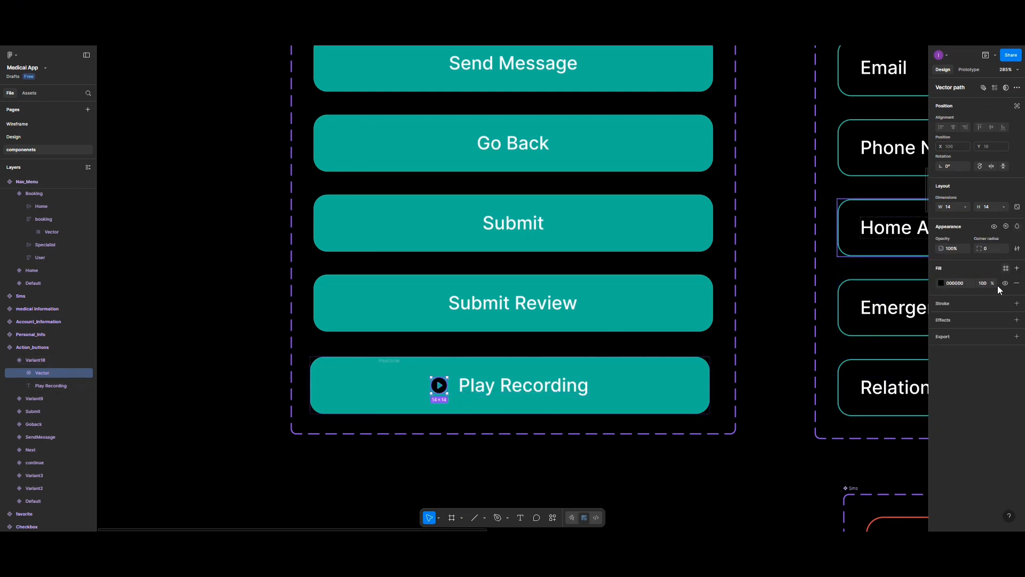
left_click(940, 283)
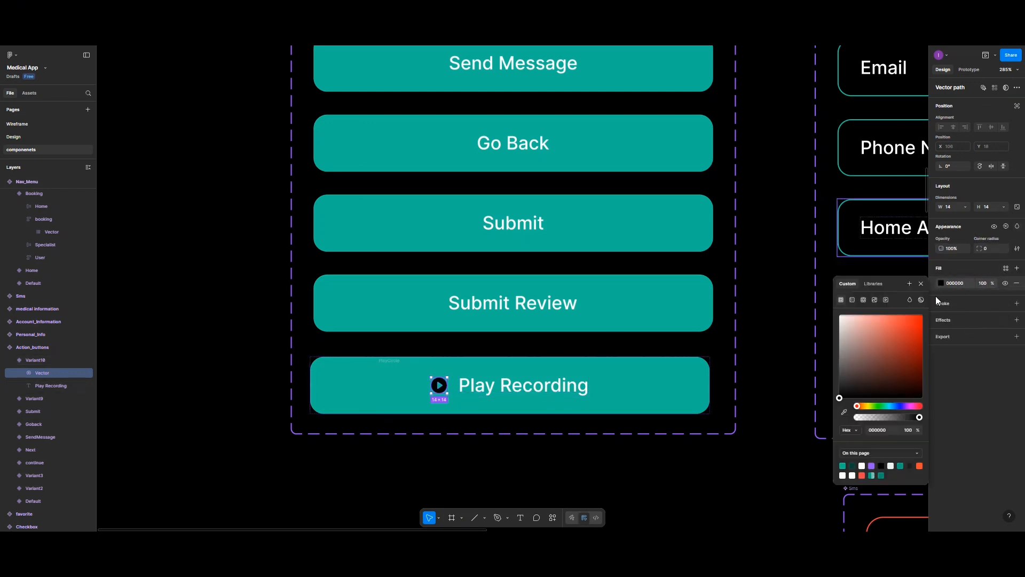
left_click(844, 475)
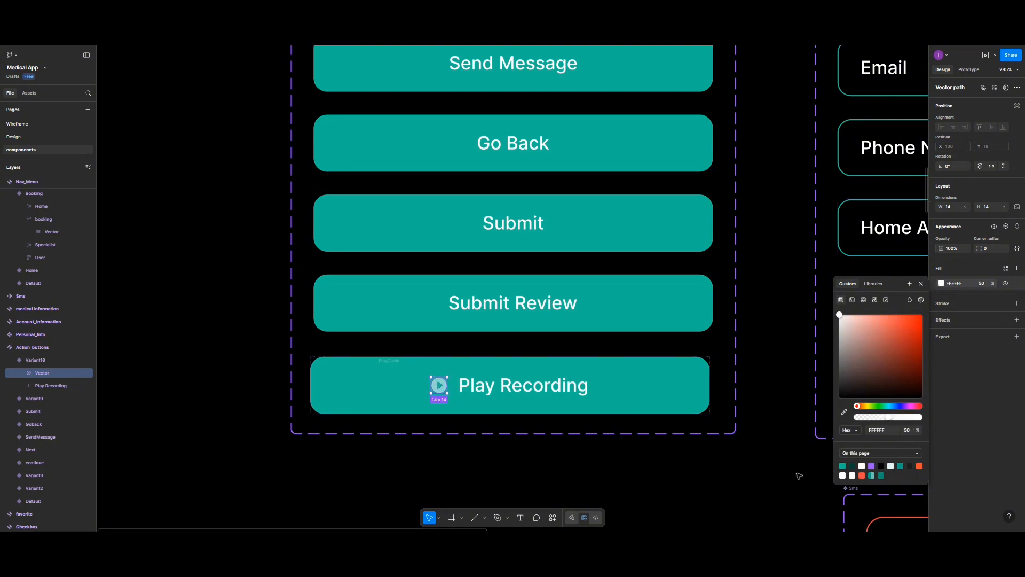
left_click(852, 475)
Delete the leftover play-circle frame overlapping the Play Recording variant
left_click(385, 394)
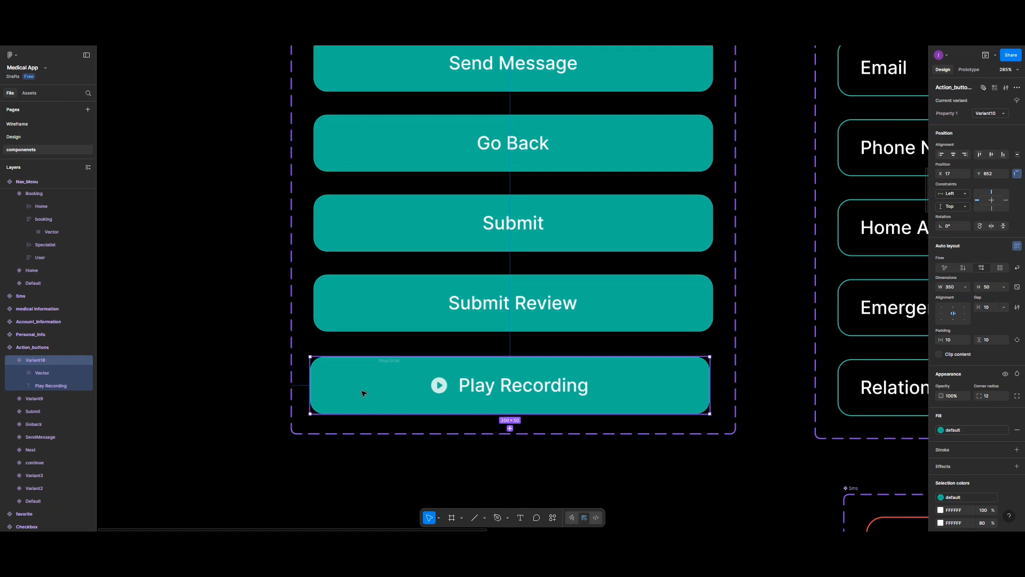
left_click(394, 365)
key("Delete")
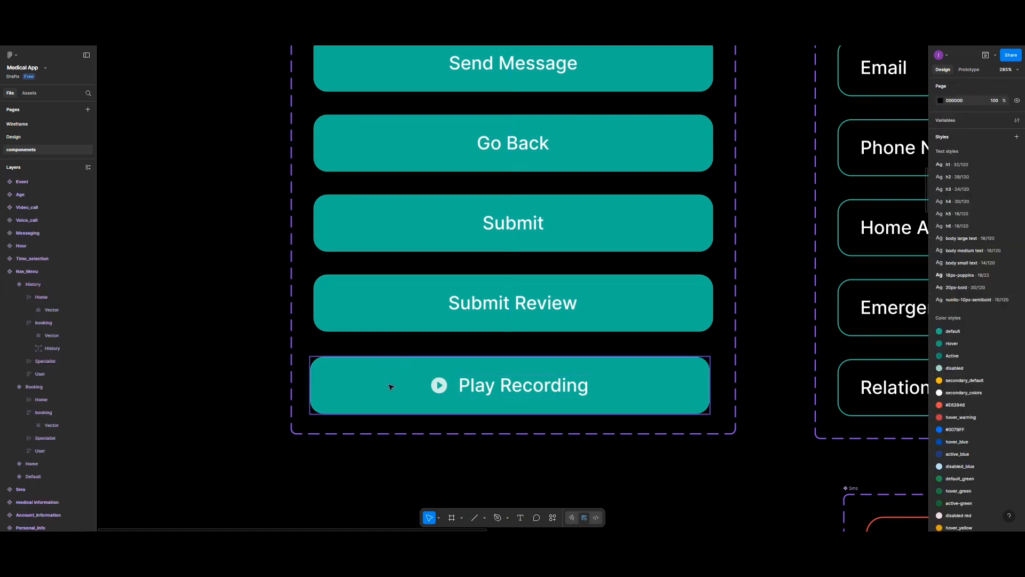
Switch to the Design page and delete the old Play Recording button from the Voice Call screen
scroll(401, 377, "down", 3)
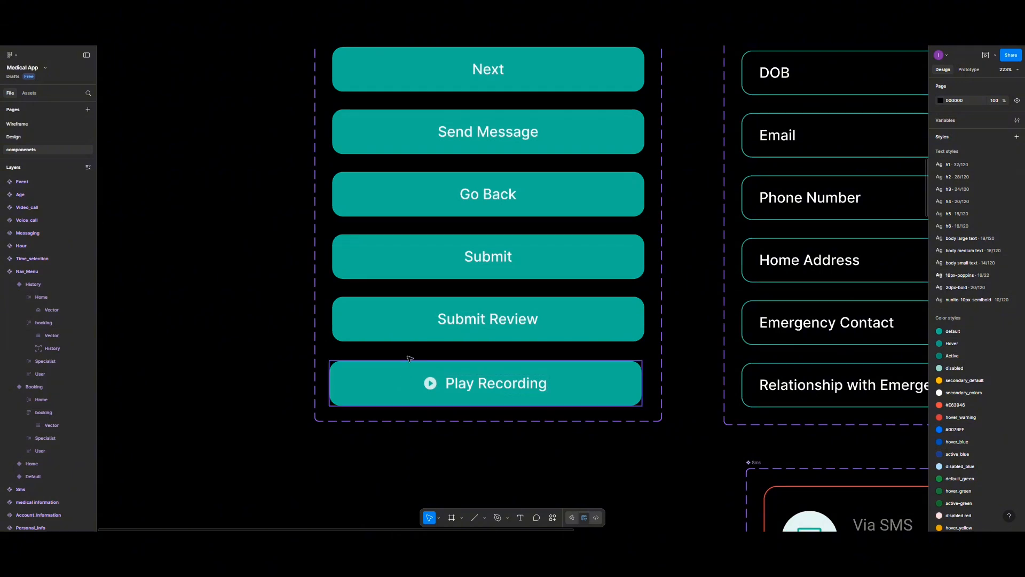
left_click(14, 137)
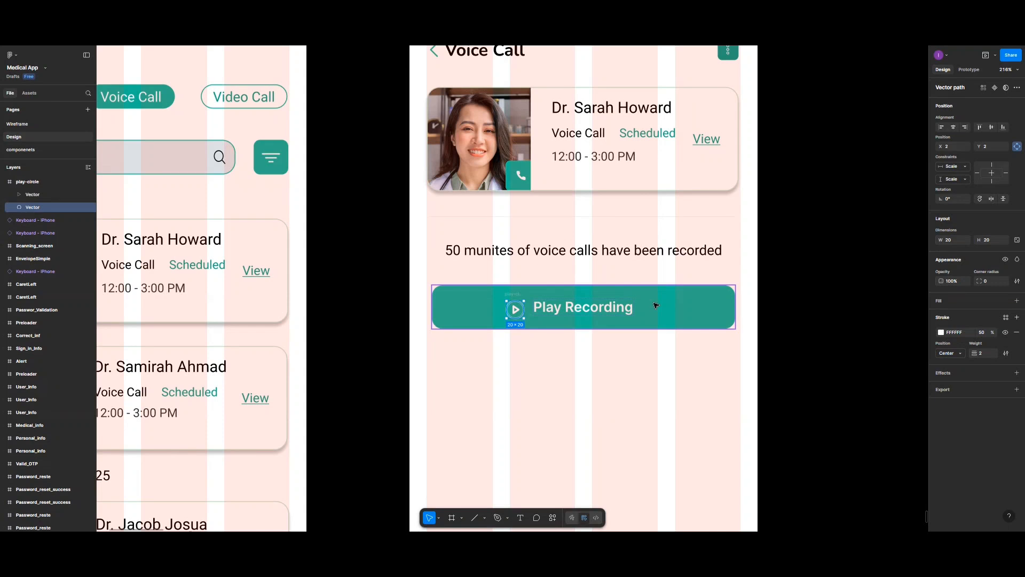
left_click(656, 305)
key("Delete")
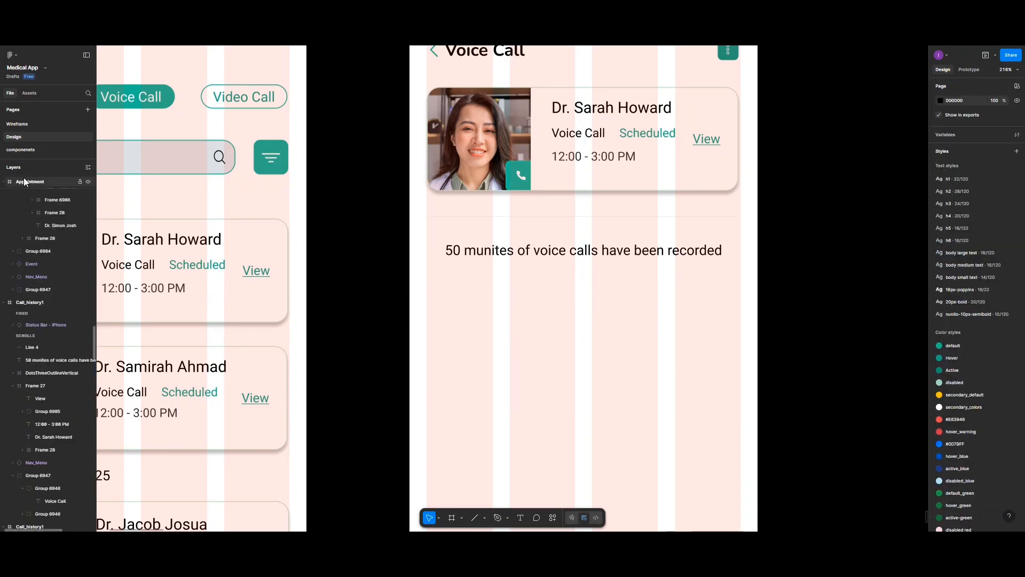
Insert an Action_buttons instance from the file's component assets and place it over the Voice Call screen's edge
left_click(28, 93)
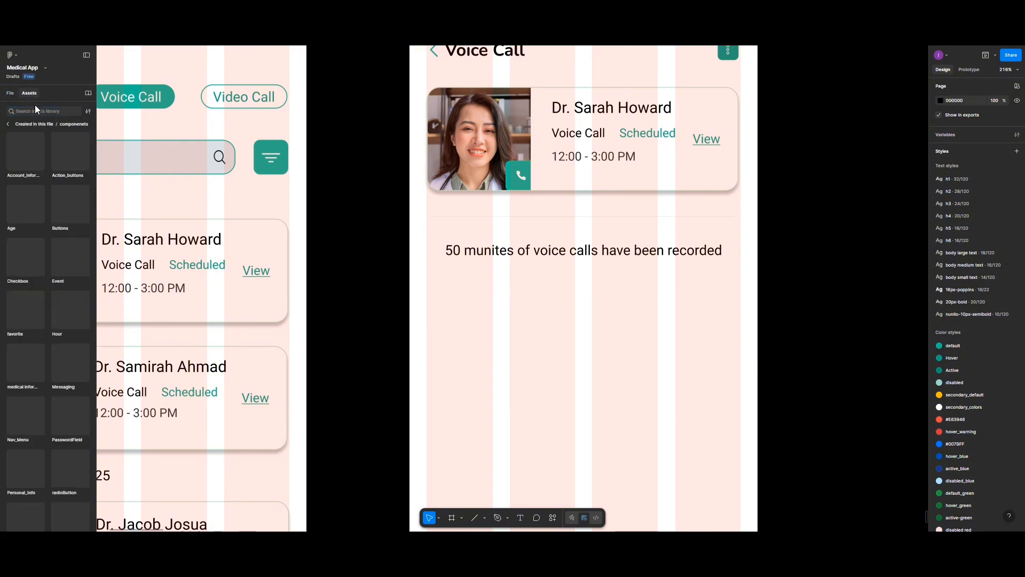
left_click(56, 154)
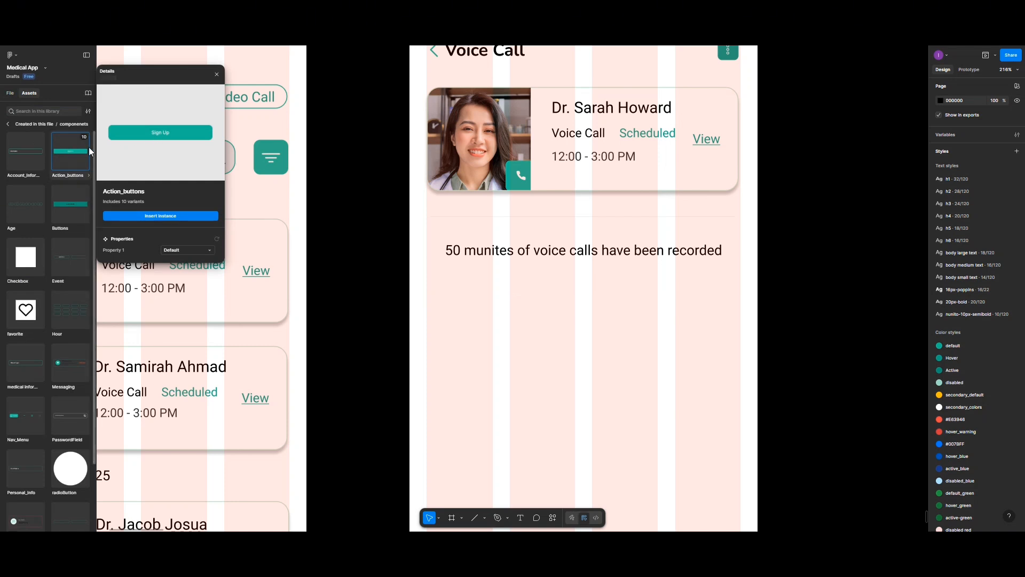
left_click(154, 213)
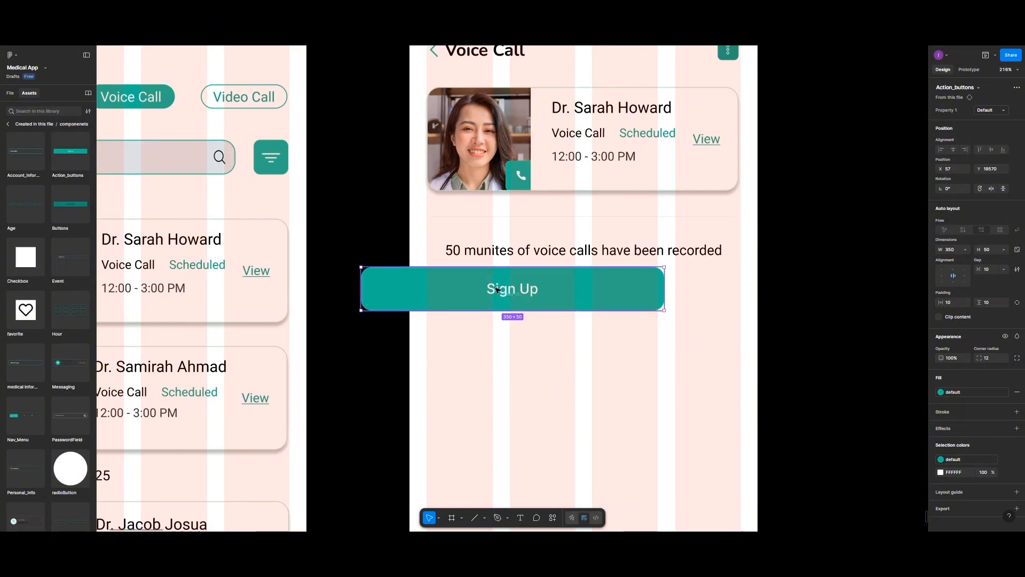
left_click_drag(473, 295, 854, 327)
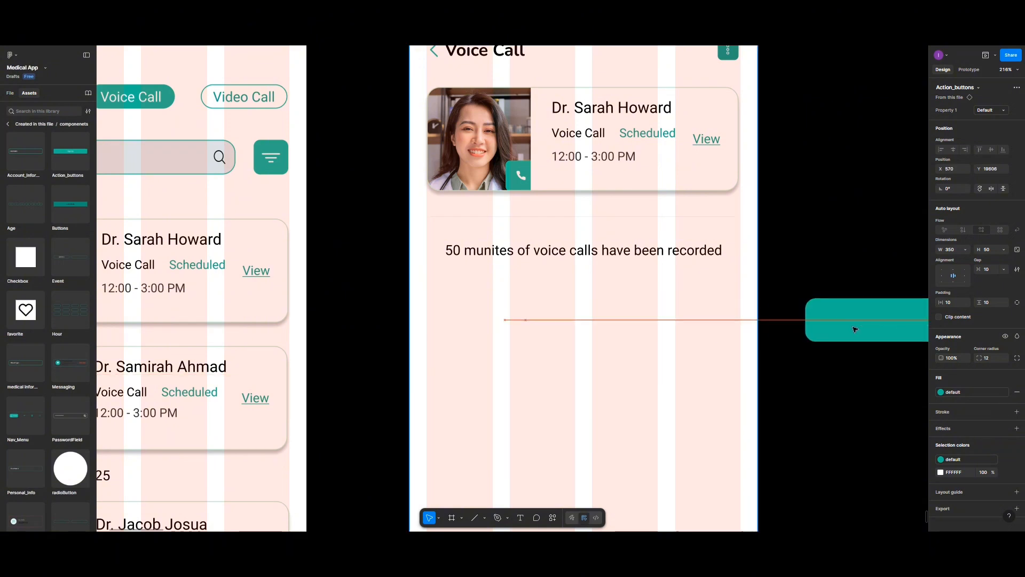
left_click_drag(721, 407, 669, 335)
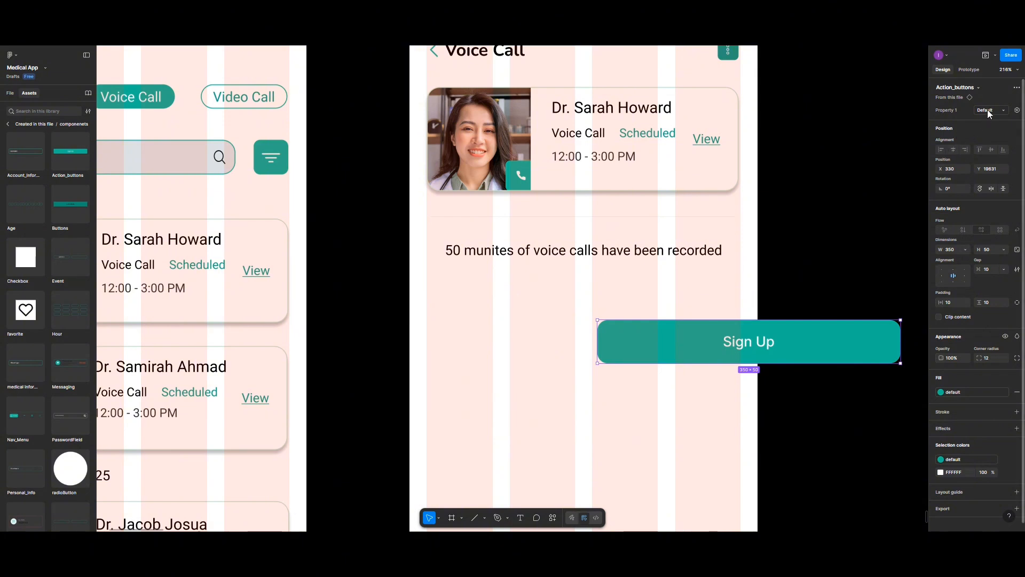
Switch the button instance to Variant10 and centre it horizontally below the recorded-calls text on the Voice Call screen
left_click(988, 109)
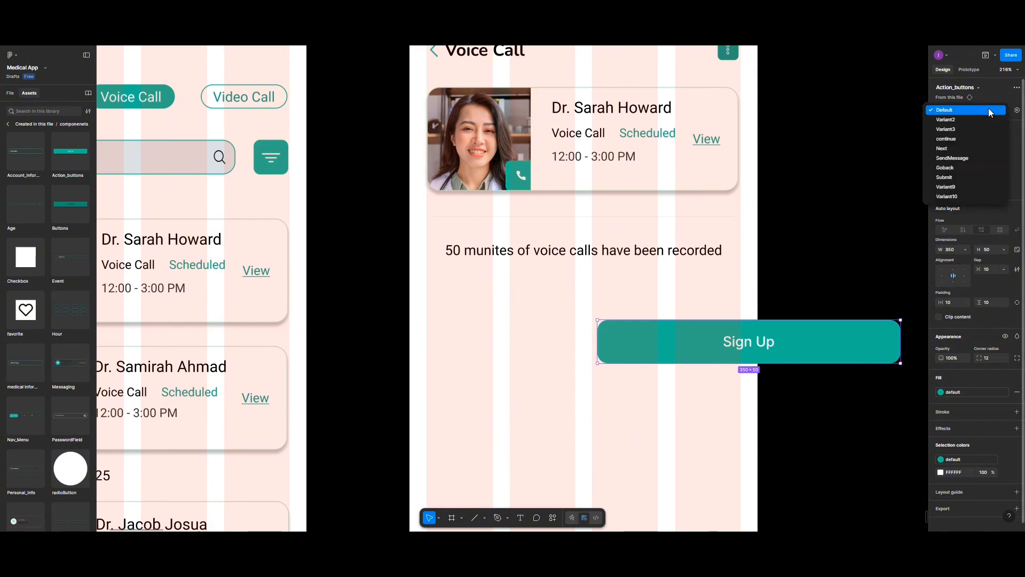
left_click(959, 196)
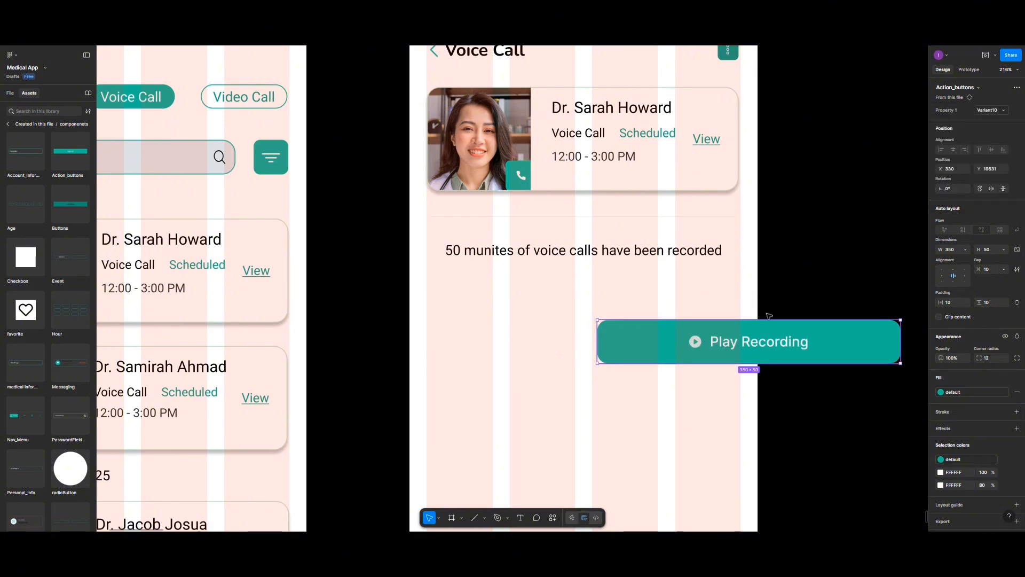
left_click_drag(769, 316, 693, 293)
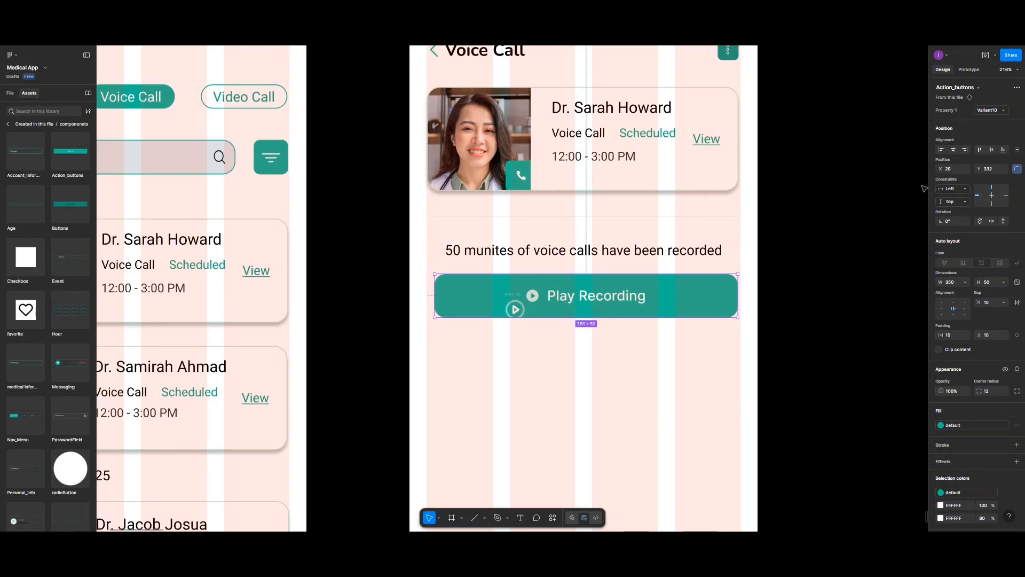
left_click(953, 151)
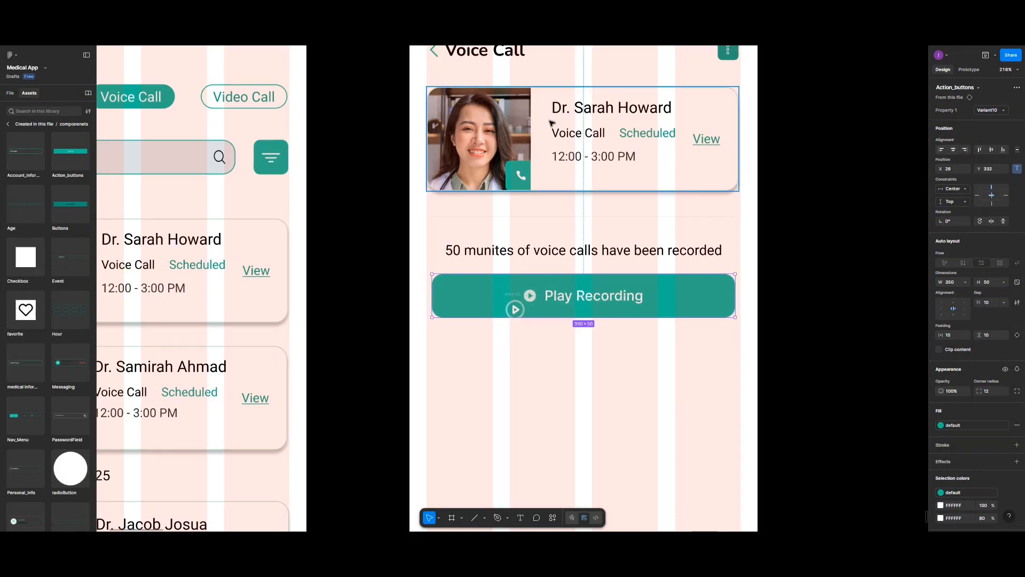
Move the Voice Call frame aside, delete the stray play-circle icon behind it, and place the frame back beside the call list screen
scroll(552, 122, "up", 5)
left_click(496, 102)
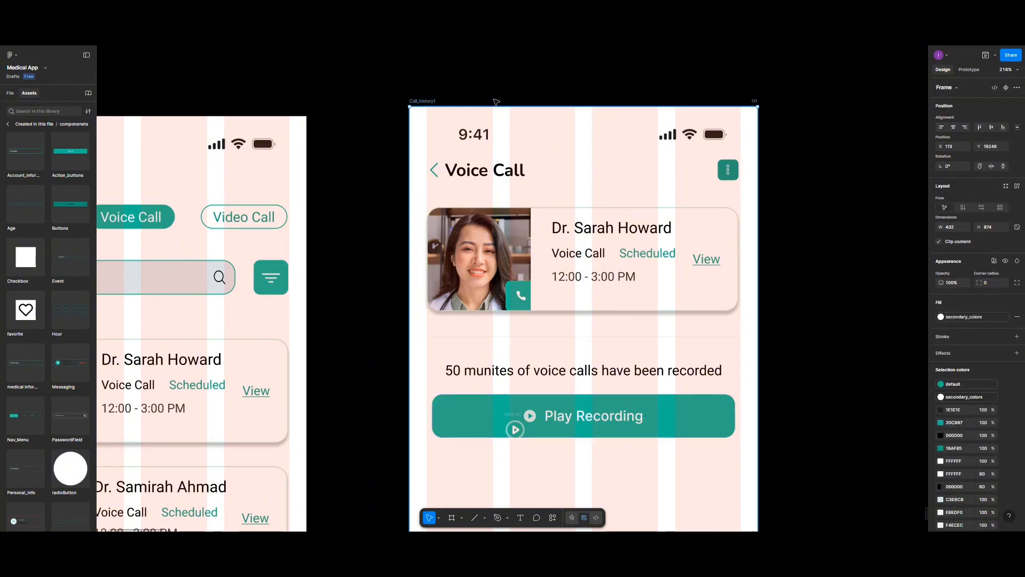
left_click_drag(496, 102, 595, 91)
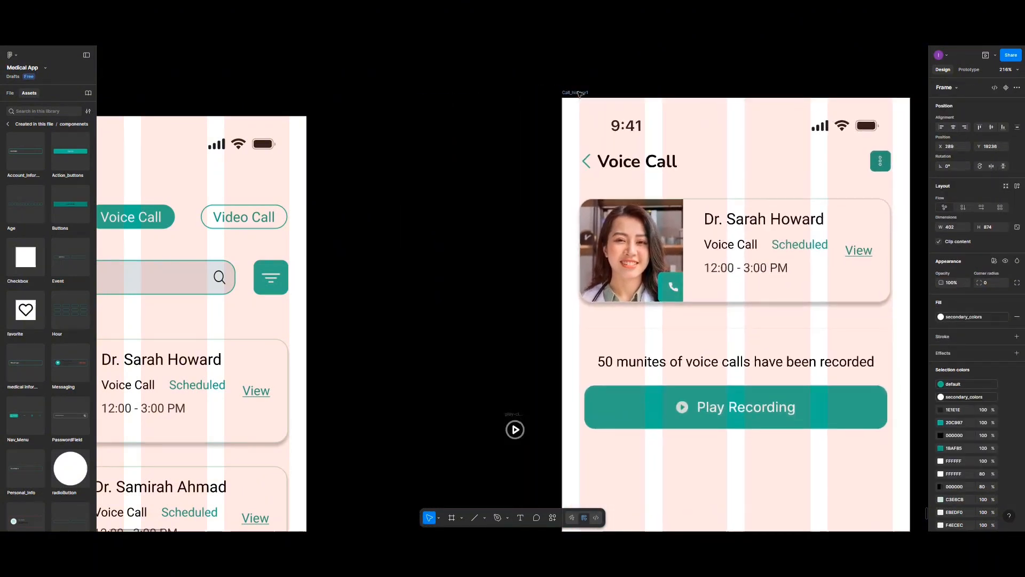
left_click(523, 420)
key("Delete")
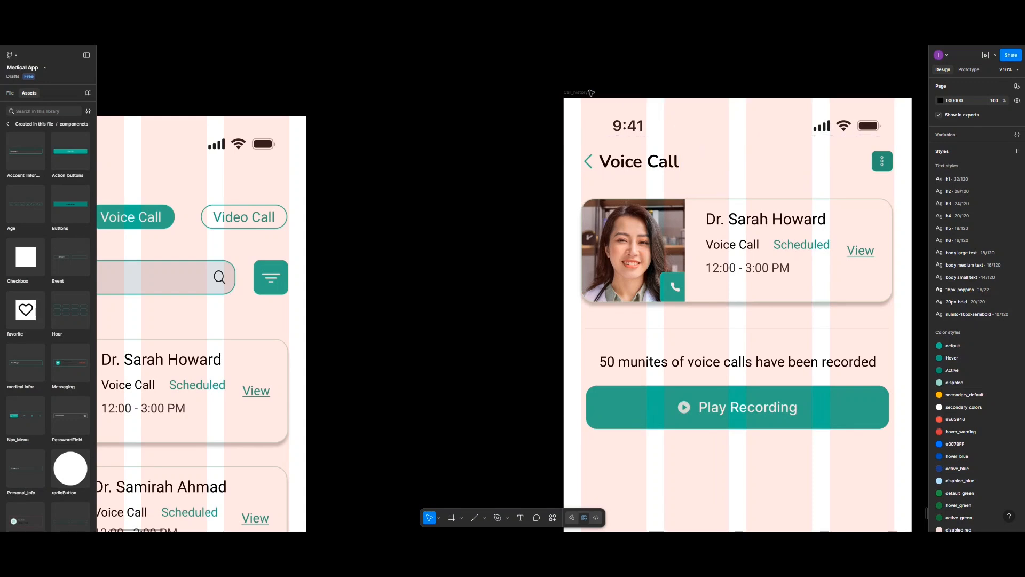
left_click_drag(588, 92, 401, 110)
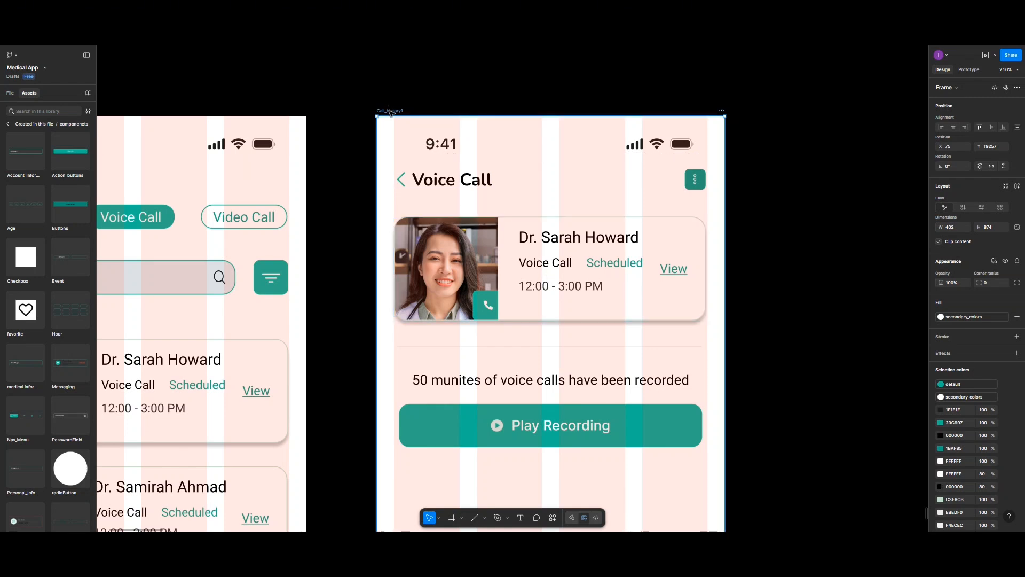
Duplicate the Voice Call frame to its right and rename the original frame Call_history2
left_click_drag(390, 112, 774, 112)
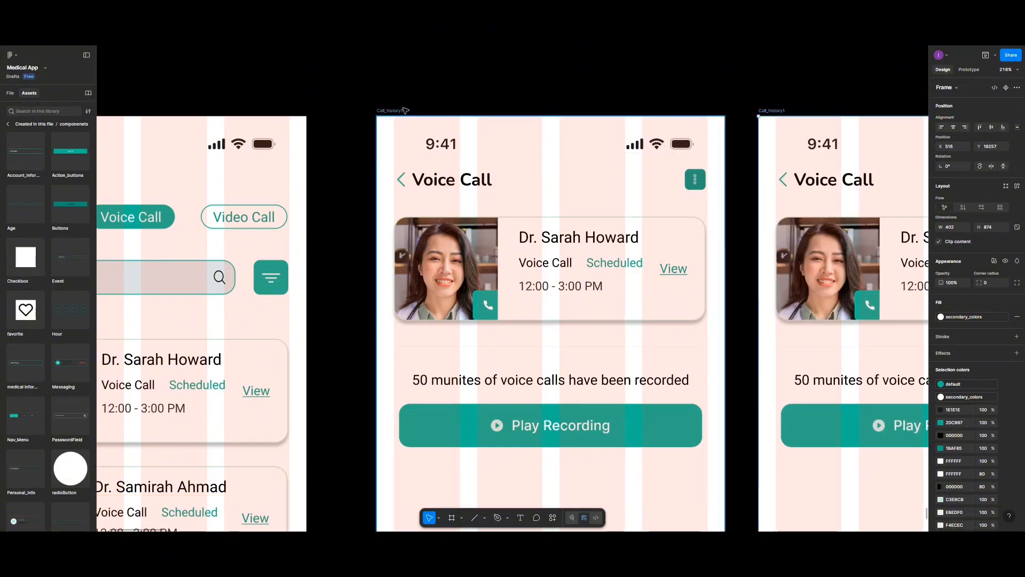
double_click(403, 111)
left_click(403, 109)
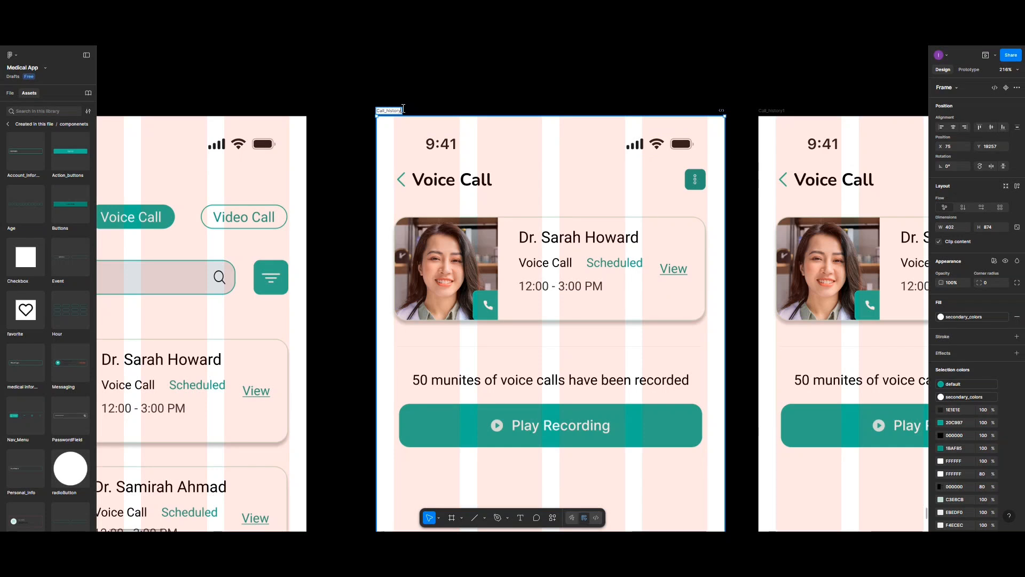
scroll(509, 183, "left", 1)
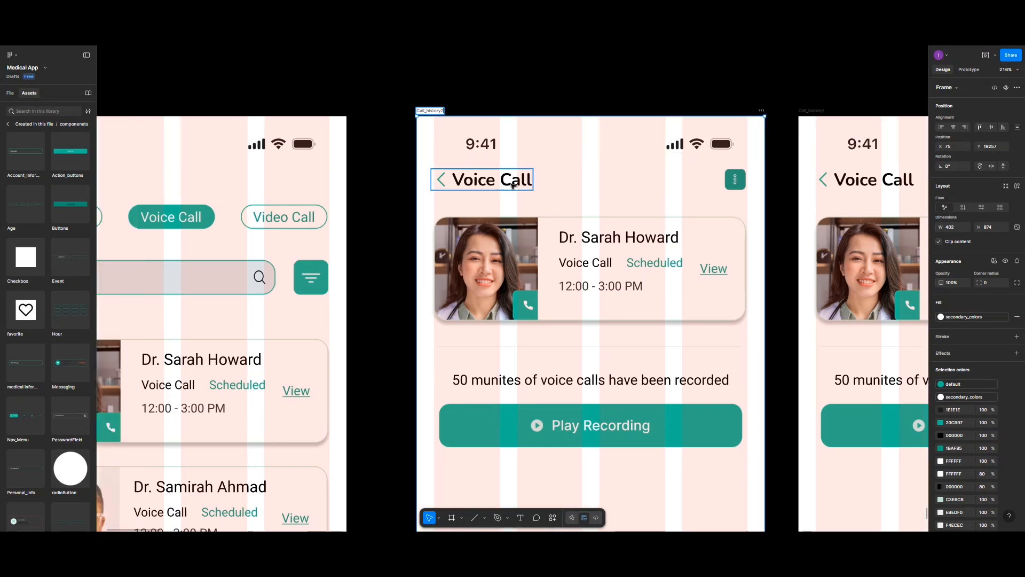
Rename the duplicated Voice Call frame as Call_history3
scroll(508, 183, "right", 5)
scroll(529, 177, "right", 2)
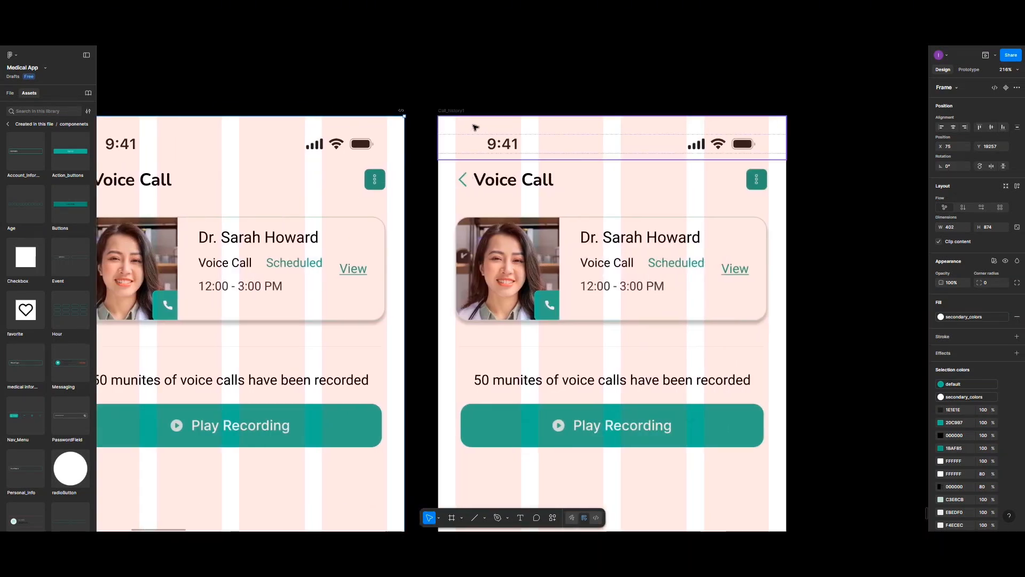
double_click(460, 111)
left_click(465, 111)
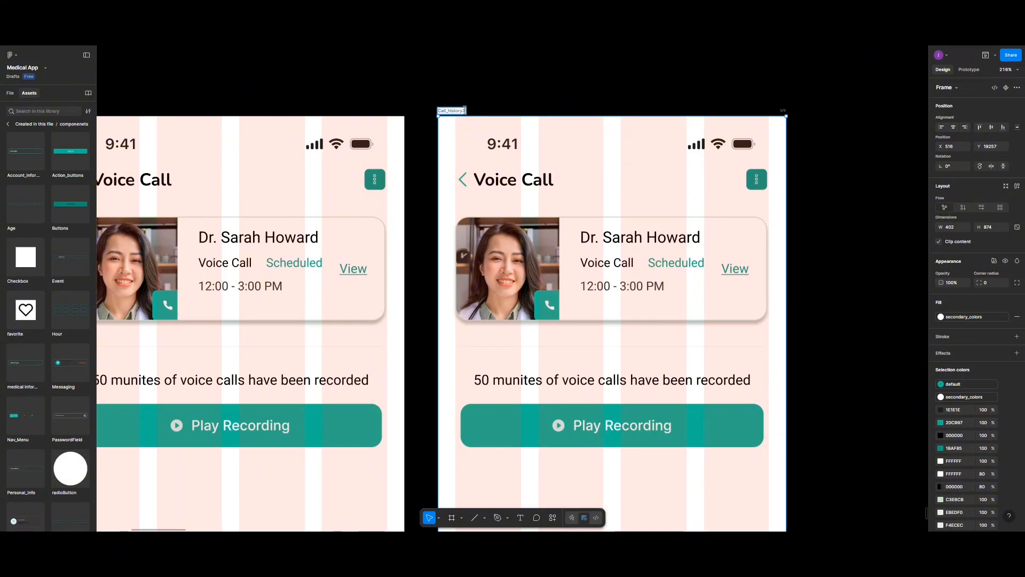
key("Return")
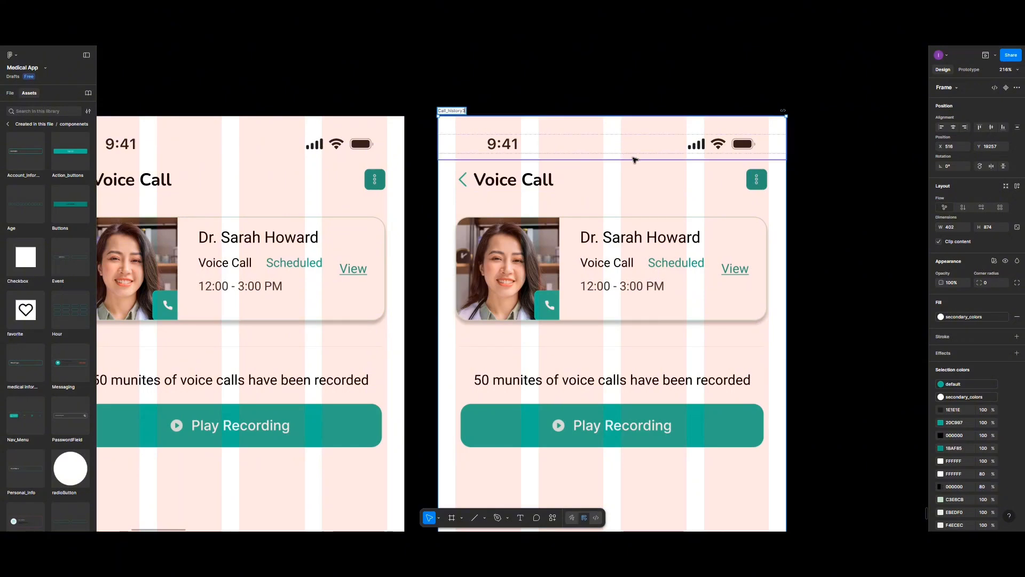
Set the vertical spacing between the original frame's doctor card, divider, recording text and Play Recording button to 20, and group them
scroll(646, 176, "down", 5)
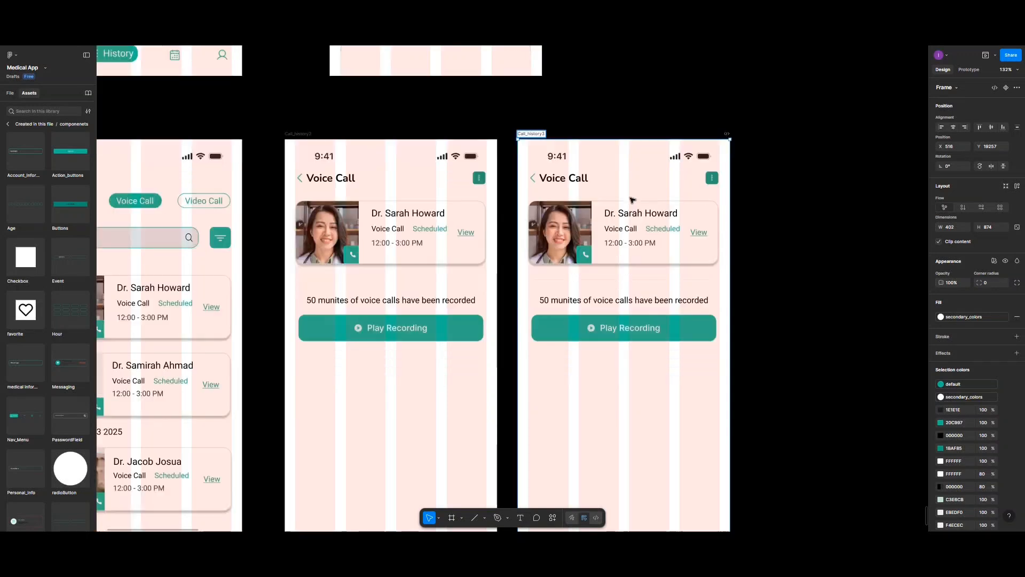
left_click(362, 219)
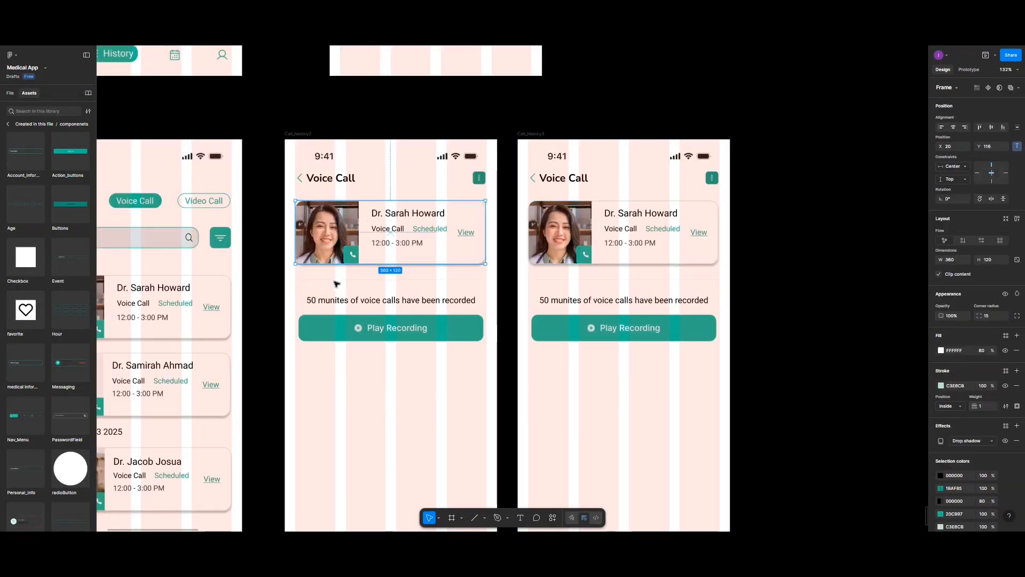
left_click(336, 279, "shift")
left_click(336, 300, "shift")
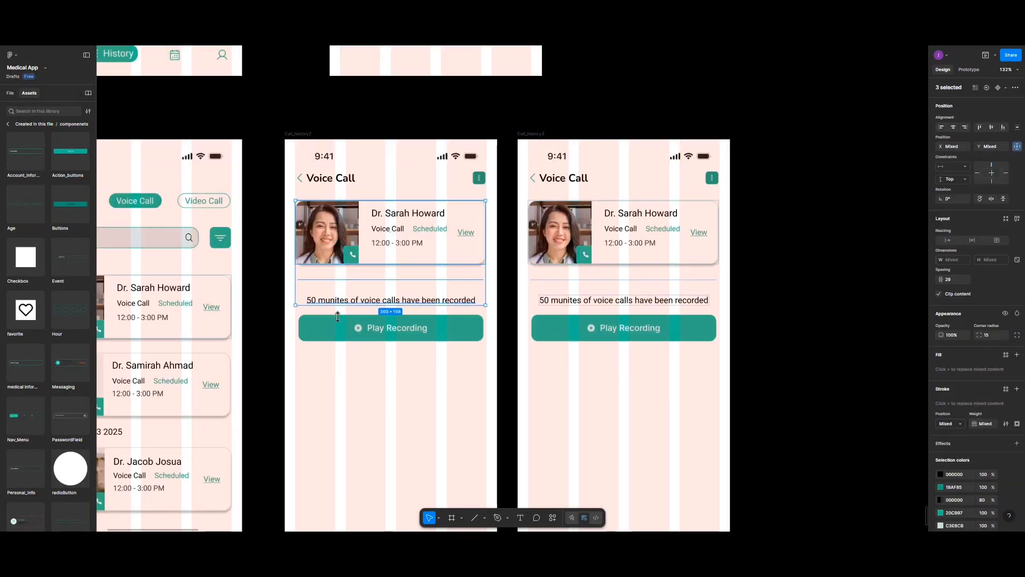
left_click(368, 327, "shift")
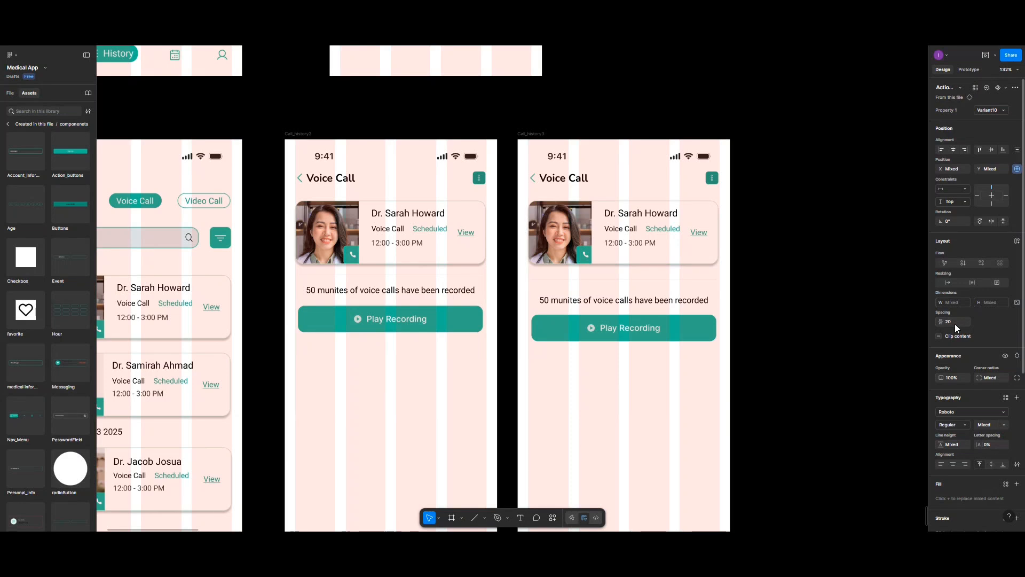
key("Return")
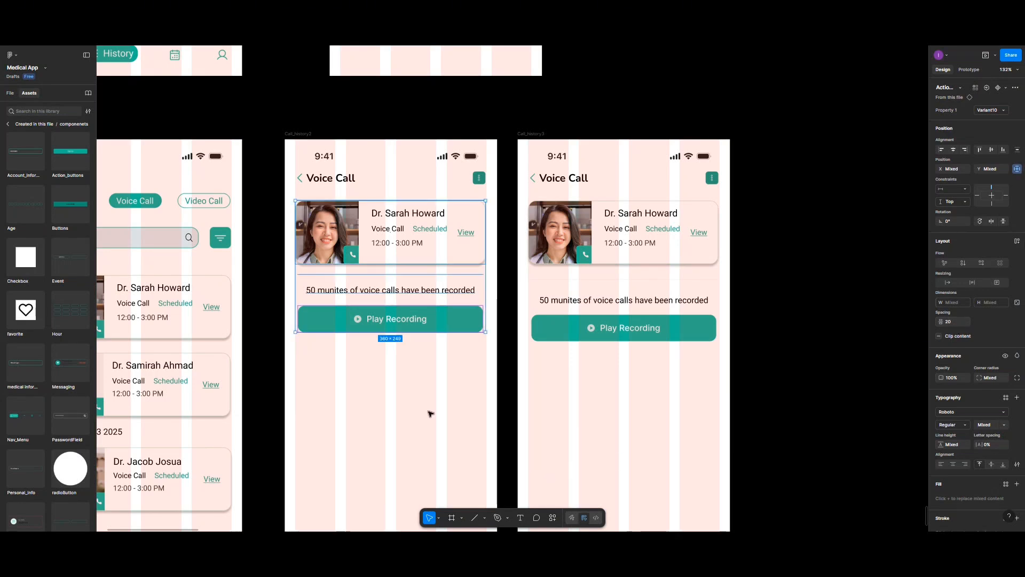
left_click(423, 266)
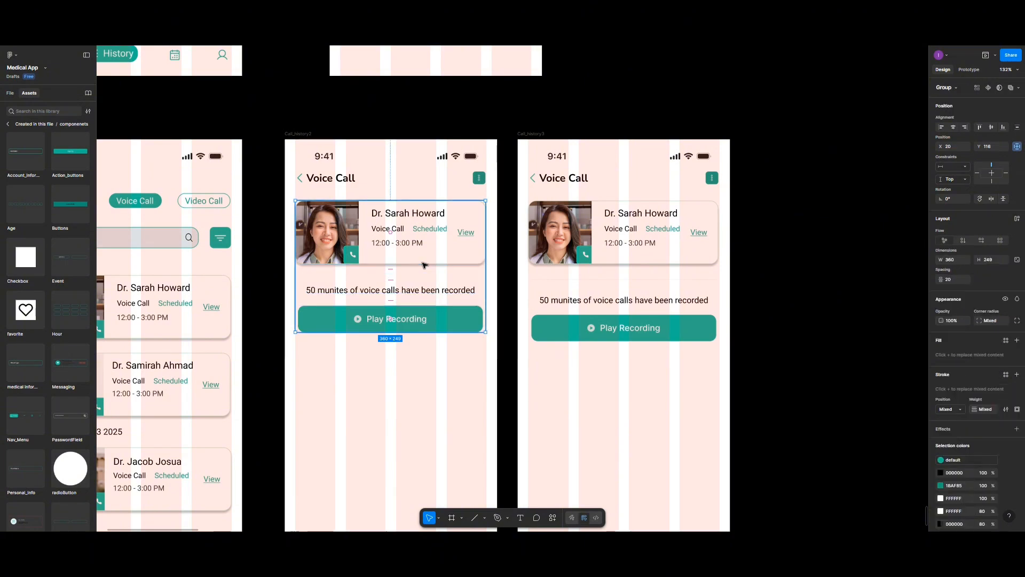
Replace the doctor card, divider, text and button in the duplicated Voice Call frame with a copy of the original frame's content group
left_click(634, 257, "shift")
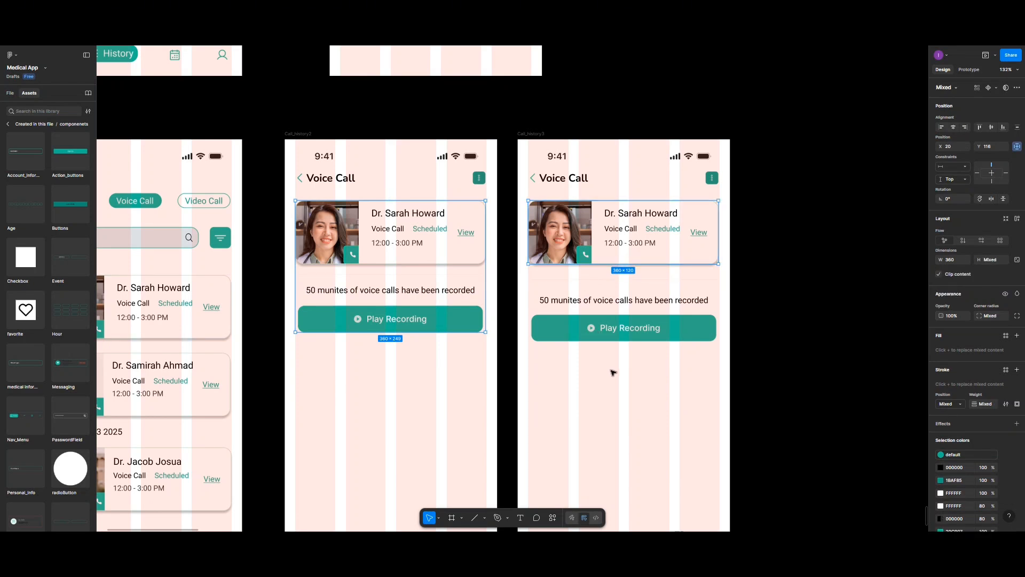
left_click(612, 353)
left_click_drag(612, 369, 618, 214)
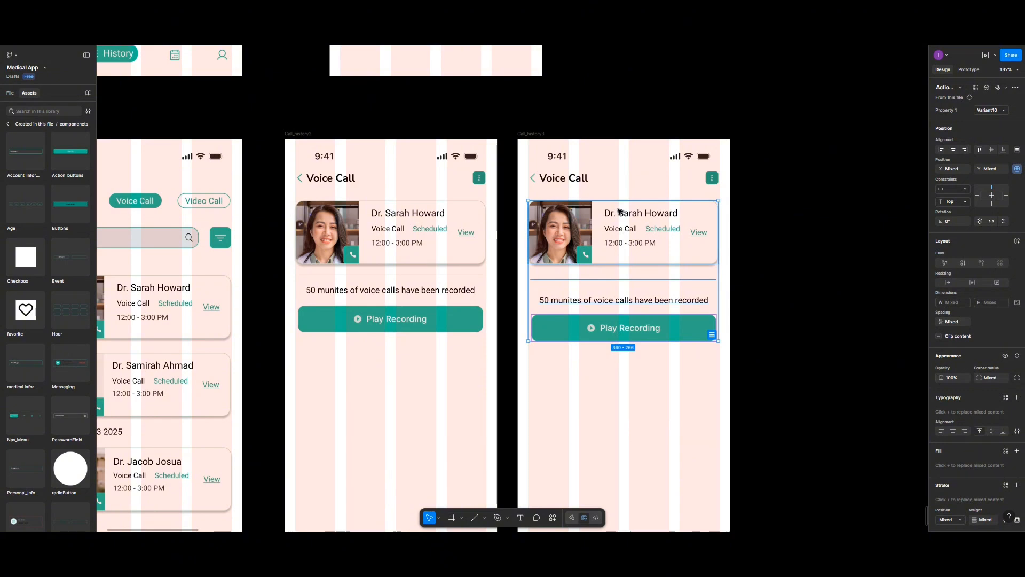
key("Delete")
left_click_drag(446, 246, 681, 241)
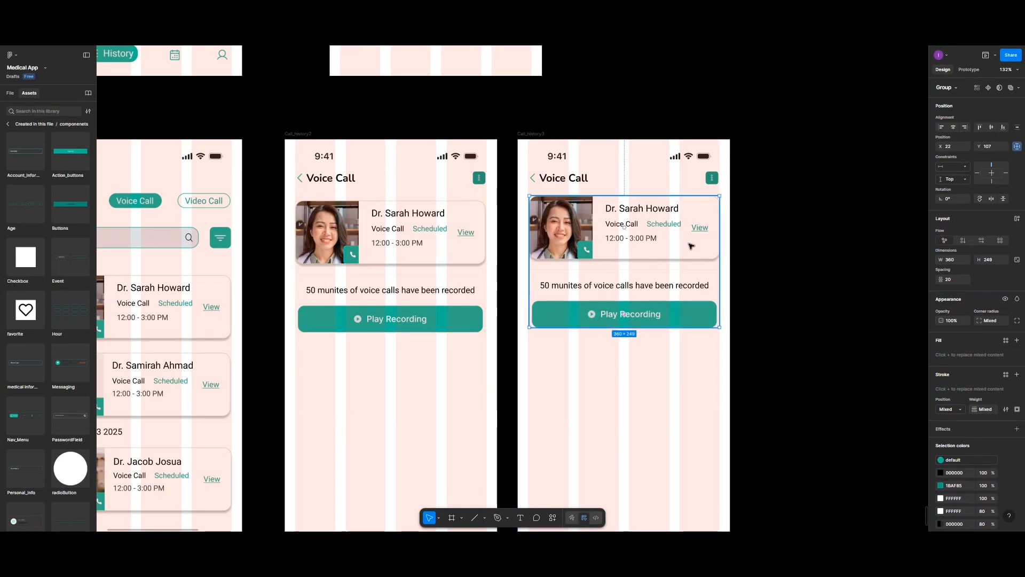
Move the duplicated Voice Call frame further from the original and center the copied content group horizontally within it
left_click(964, 127)
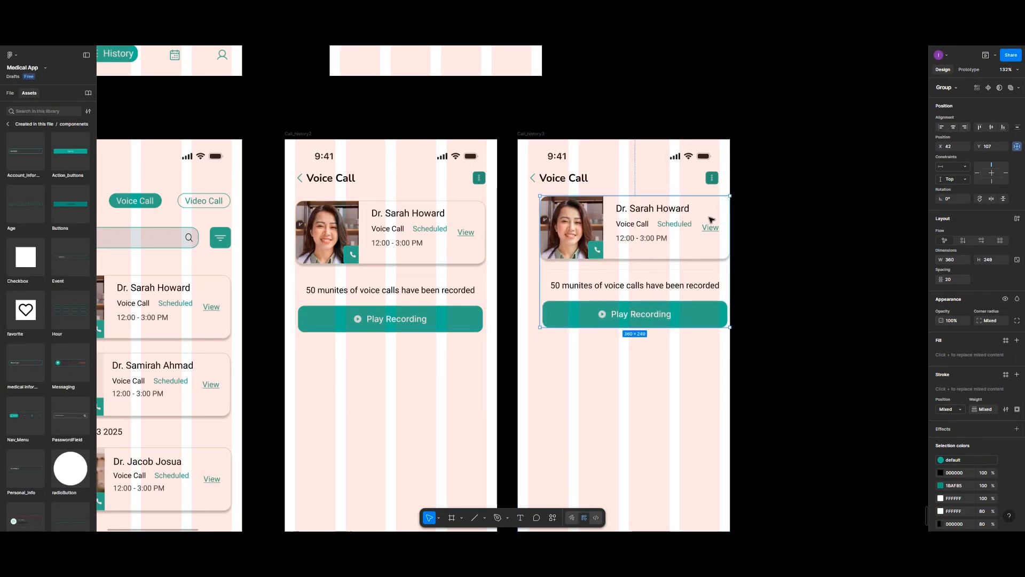
left_click_drag(651, 232, 636, 234)
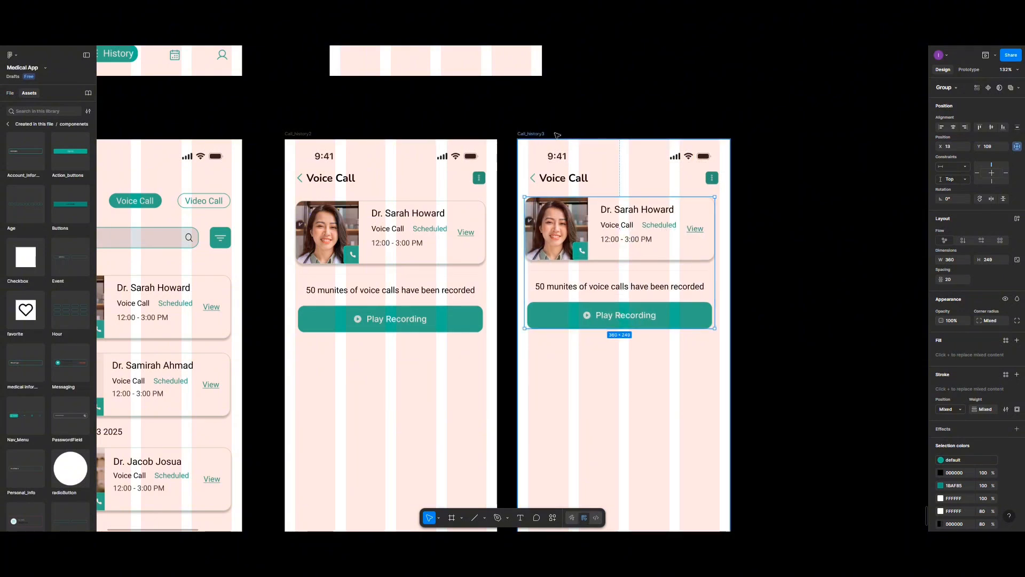
left_click_drag(537, 133, 562, 135)
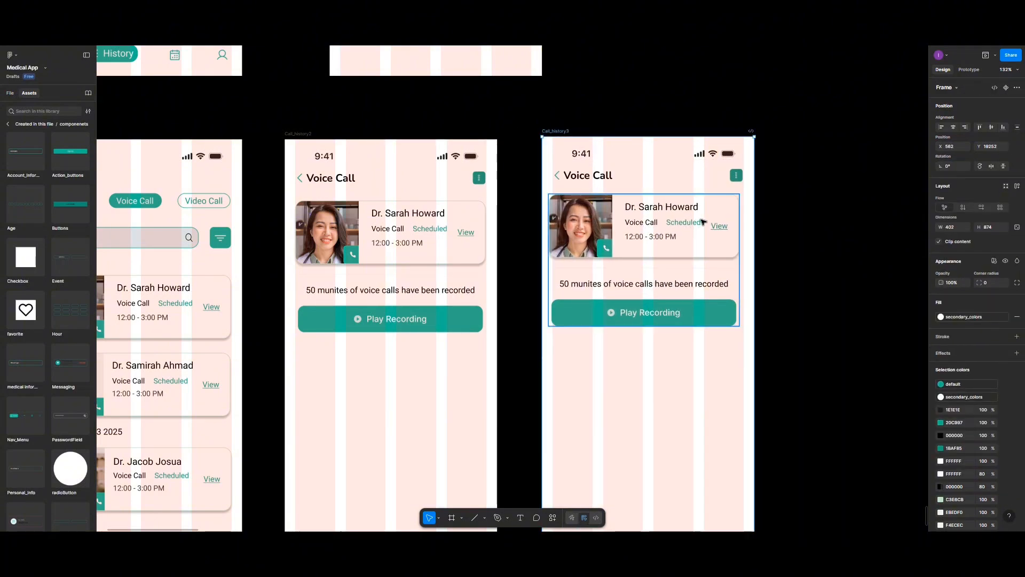
left_click(954, 128)
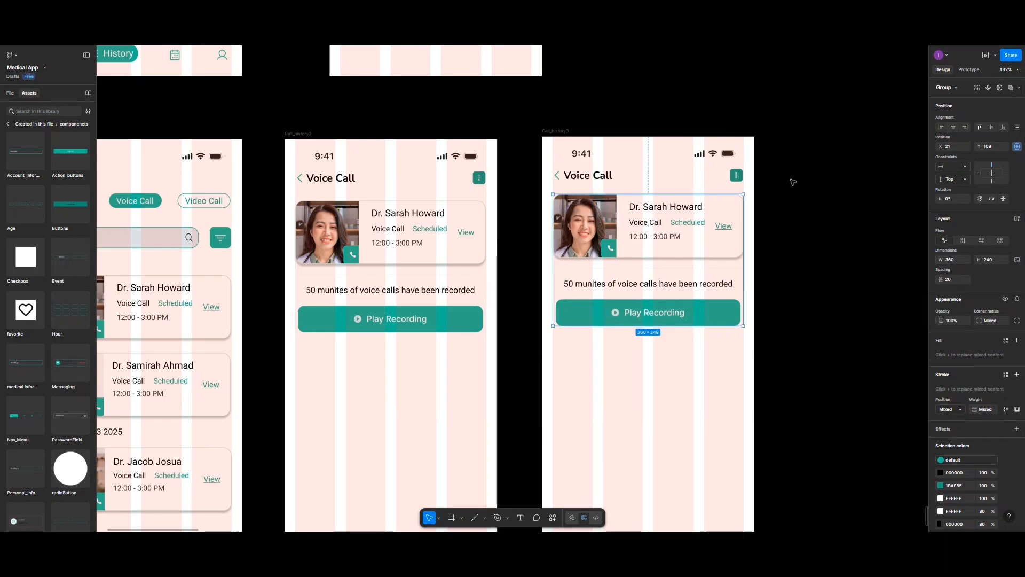
Delete the Play Recording button from the content group in the duplicated Voice Call frame
scroll(612, 219, "up", 5)
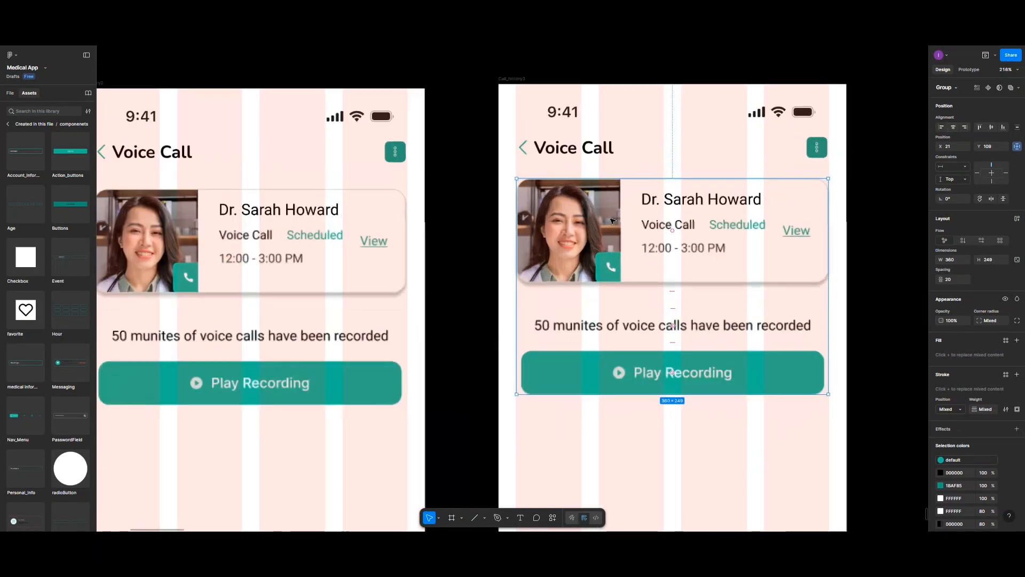
scroll(612, 220, "right", 5)
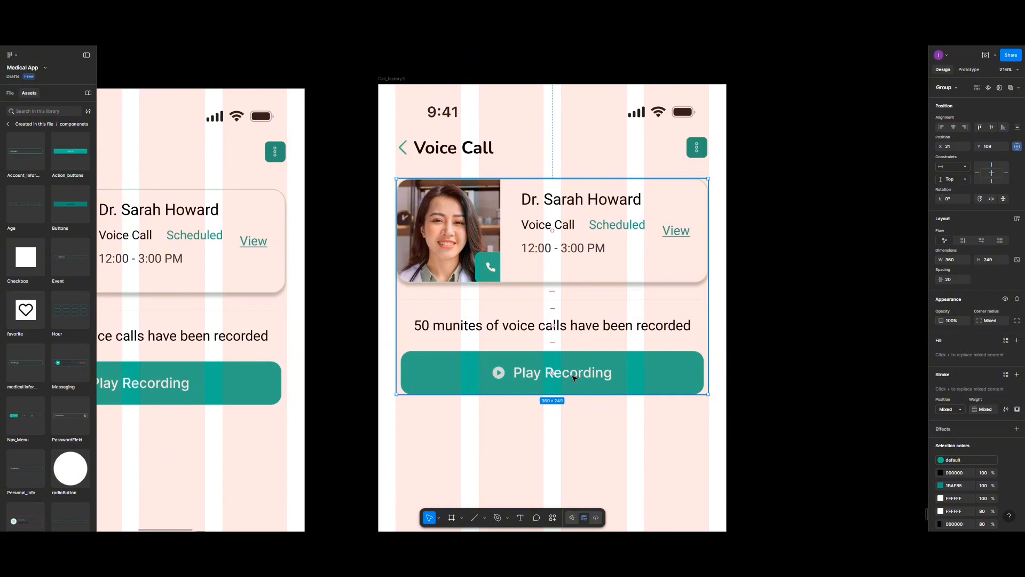
double_click(575, 376)
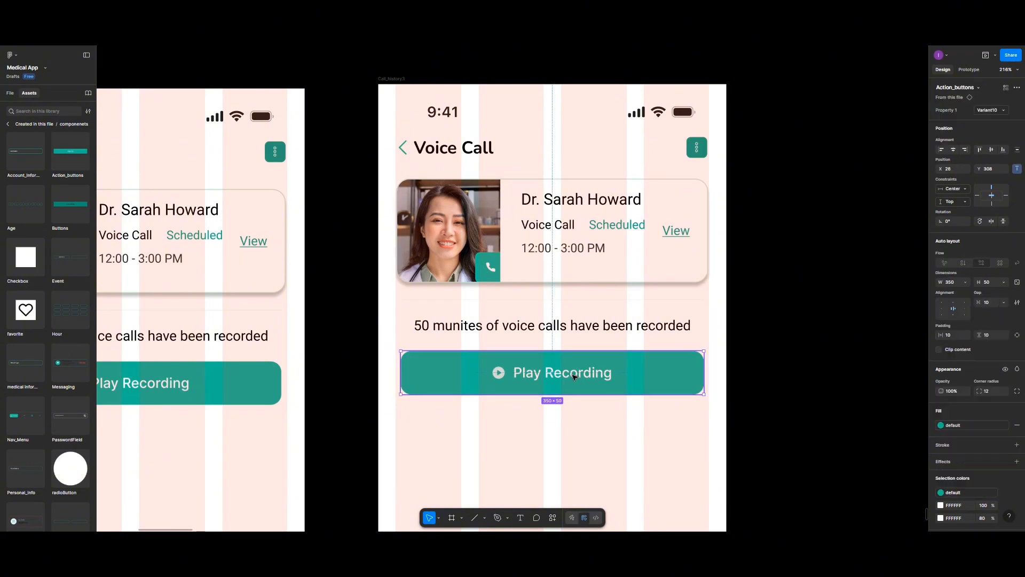
key("Delete")
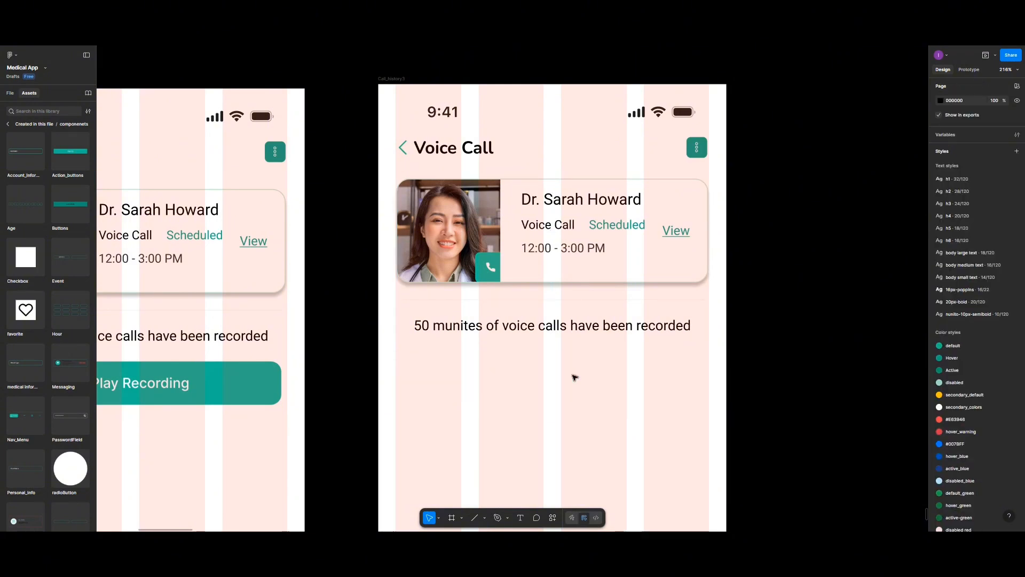
Search the Phosphor Icons plugin for "play", "wave" and "sound wave" icons, and close it
right_click(575, 377)
mouse_move(613, 438)
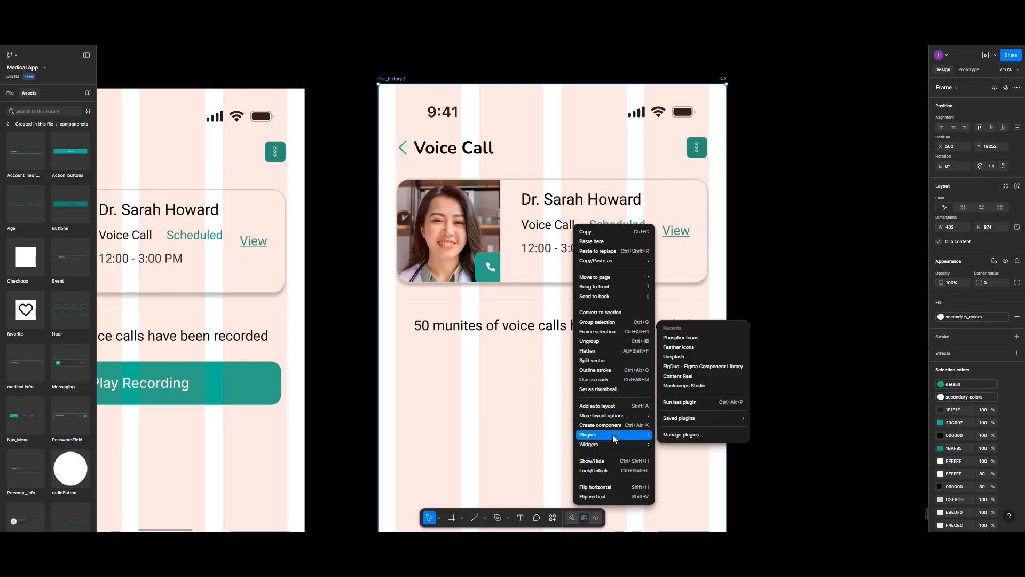
left_click(669, 339)
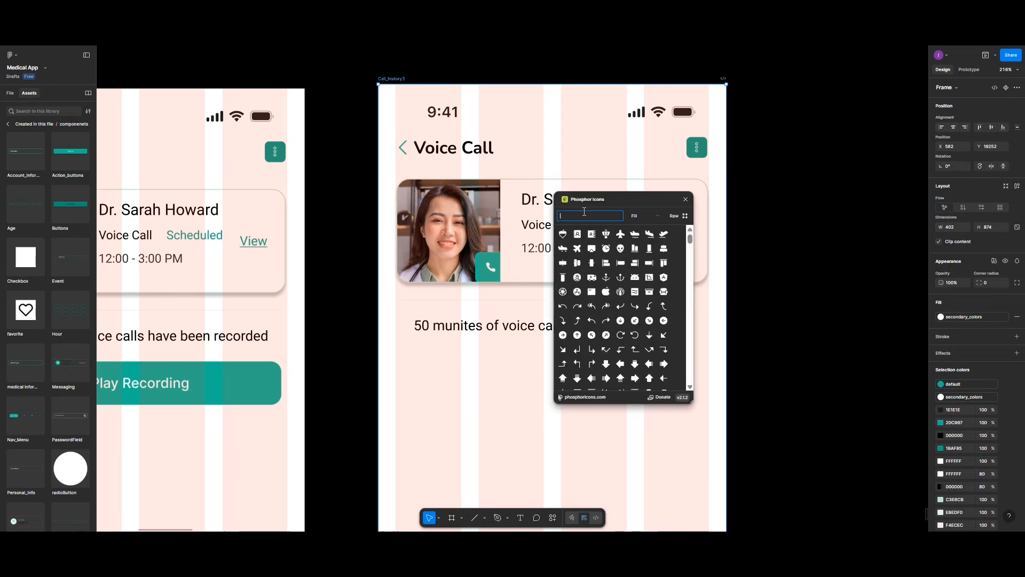
type("play")
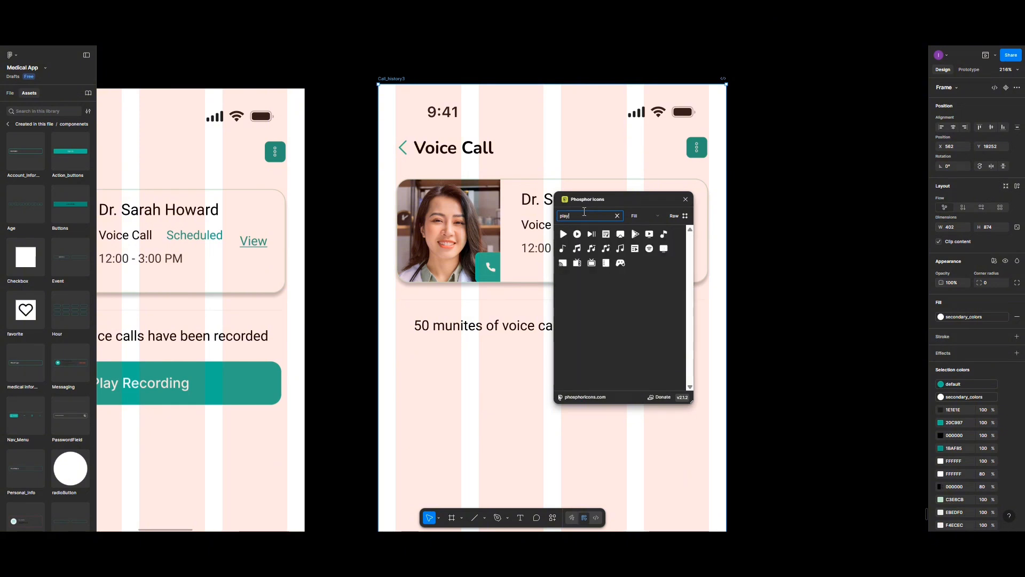
key("BackSpace")
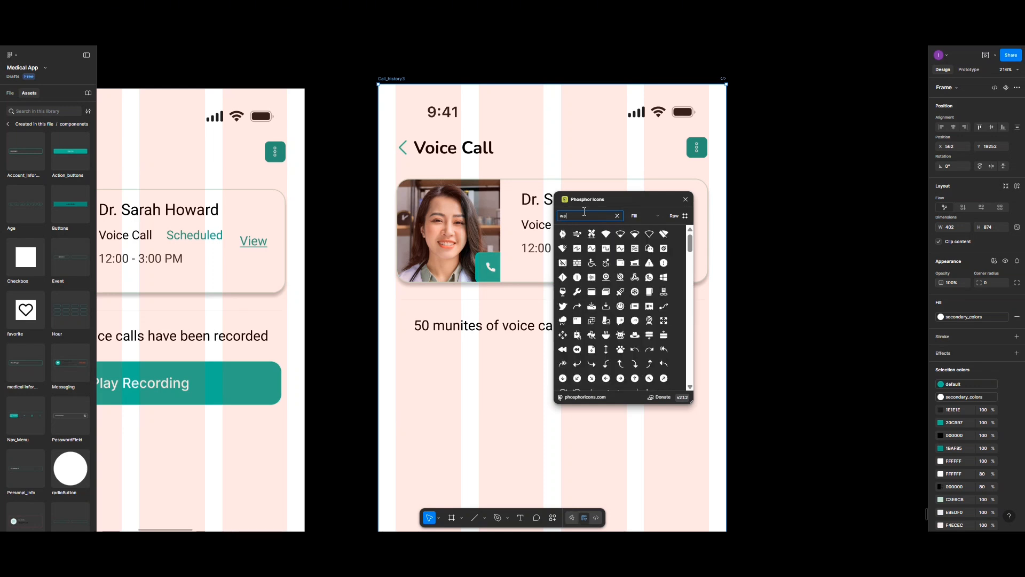
type("wave")
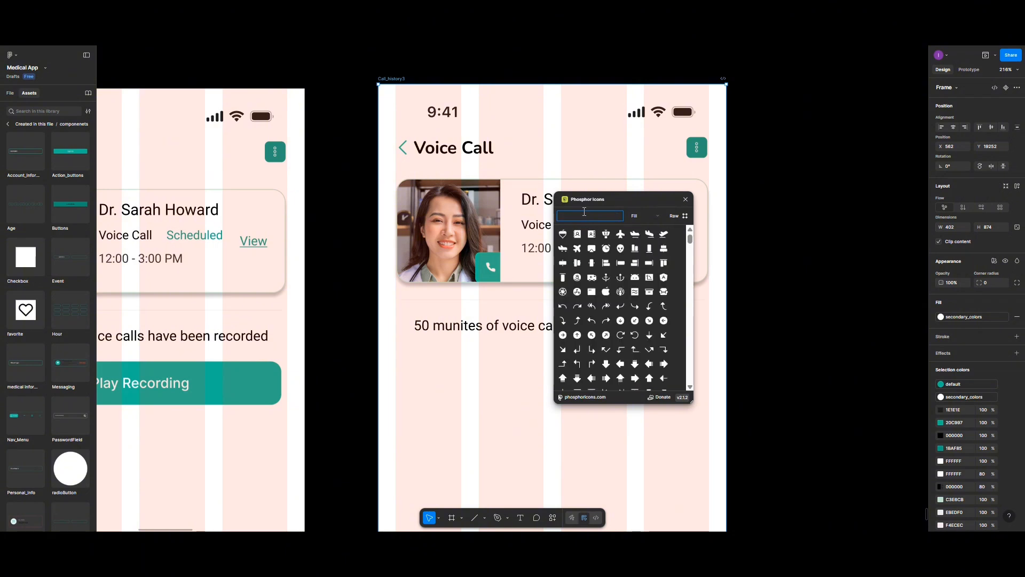
type("sound wav")
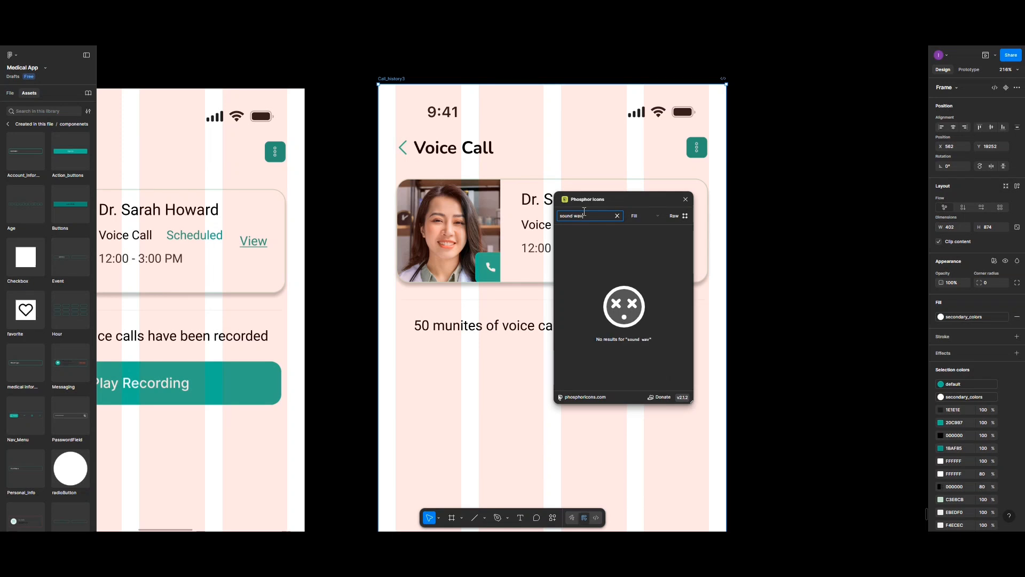
type("e")
key("BackSpace")
type("e")
left_click(686, 199)
Search the Feather Icons plugin for "sound wave" and "sound" icons, and close it
right_click(668, 234)
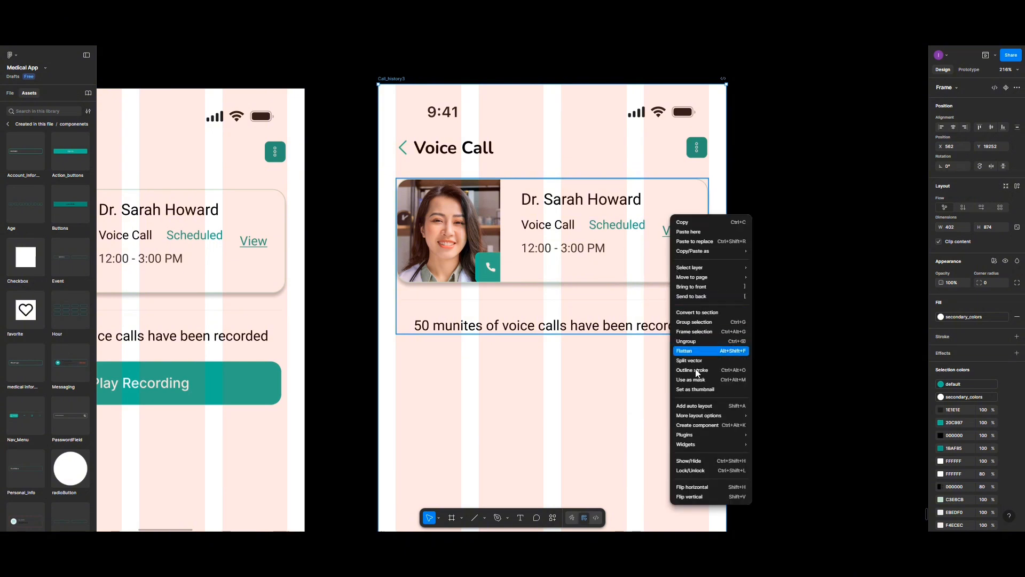
mouse_move(688, 434)
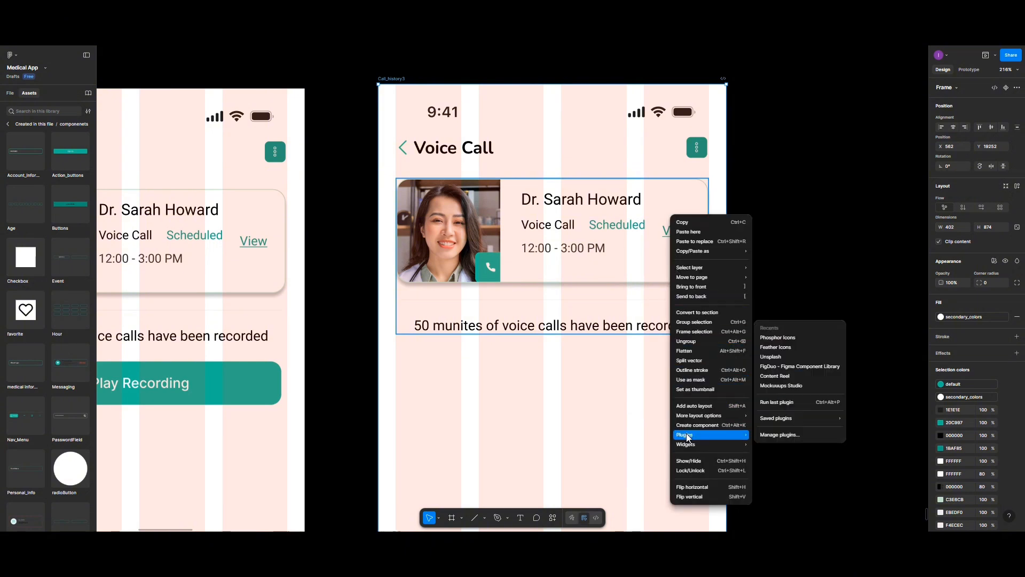
left_click(770, 348)
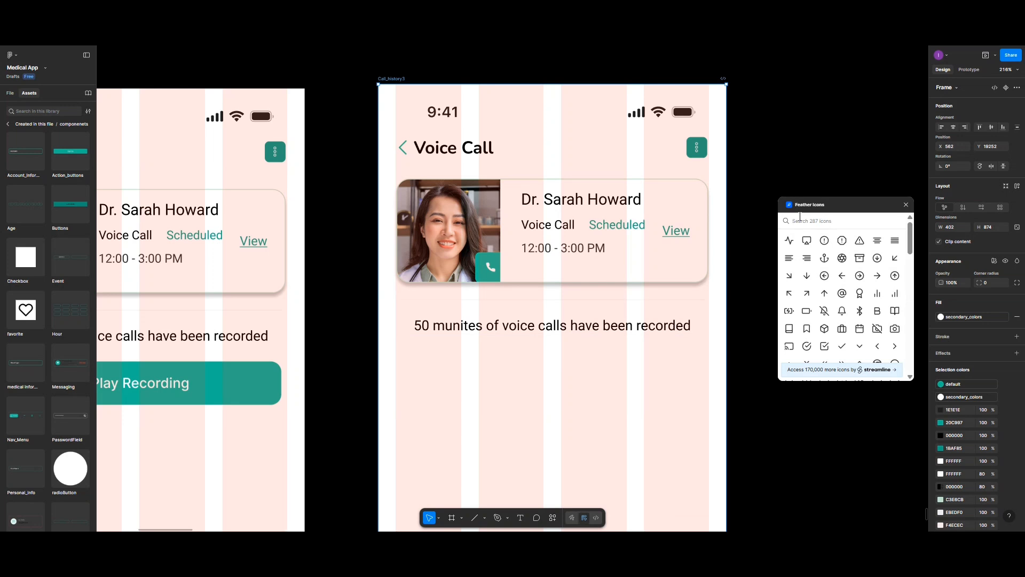
type("sound wave")
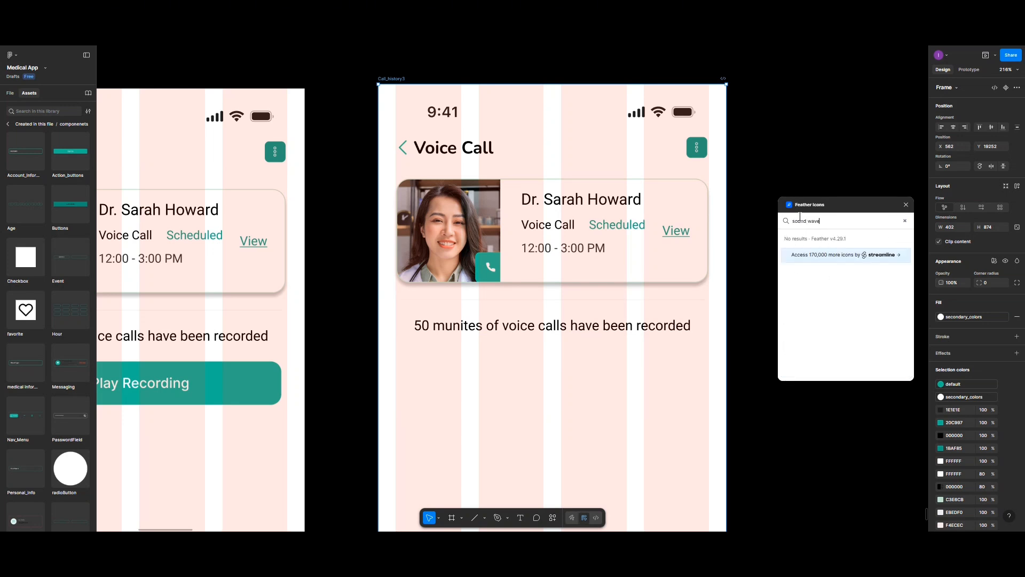
key("BackSpace")
key("BackSpace")
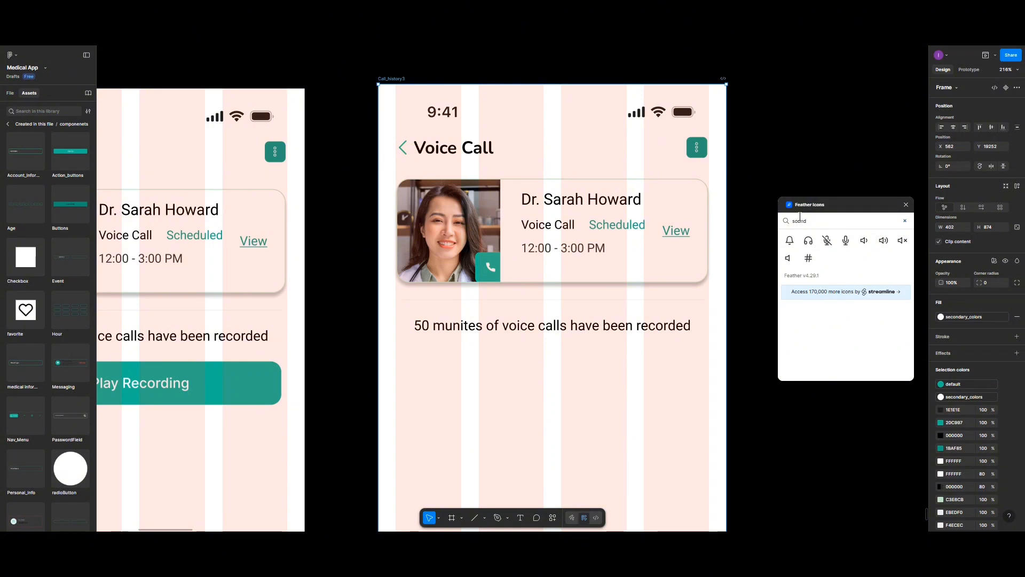
left_click(906, 205)
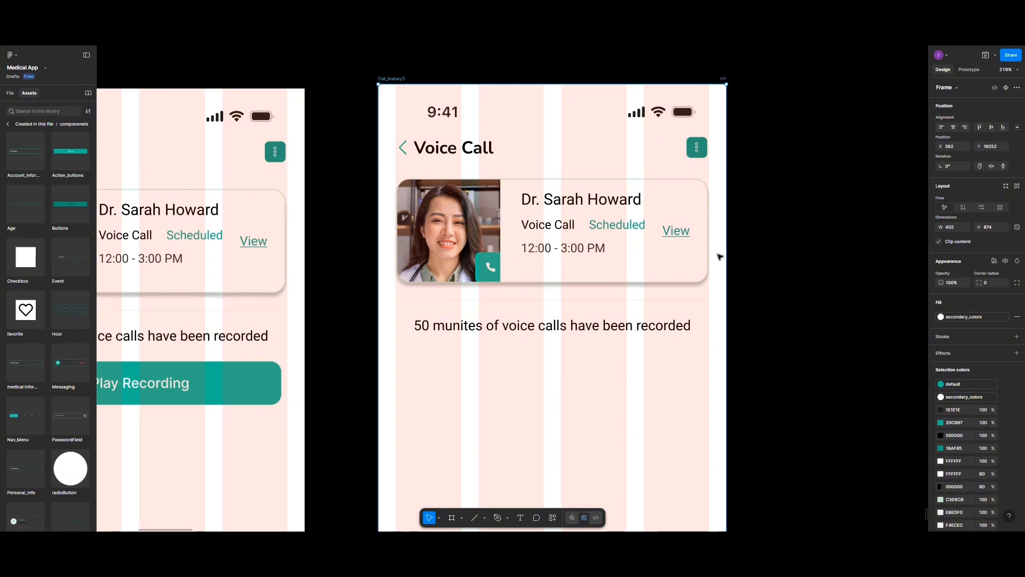
Search the FigDuo component library for "sound wave" and insert the vertical-bar component named sound
right_click(732, 294)
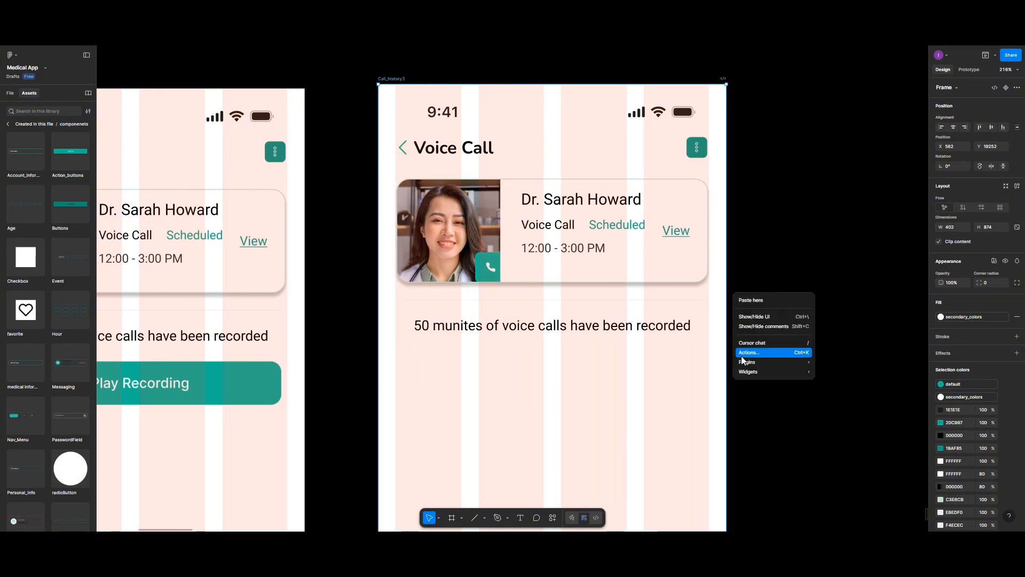
mouse_move(745, 362)
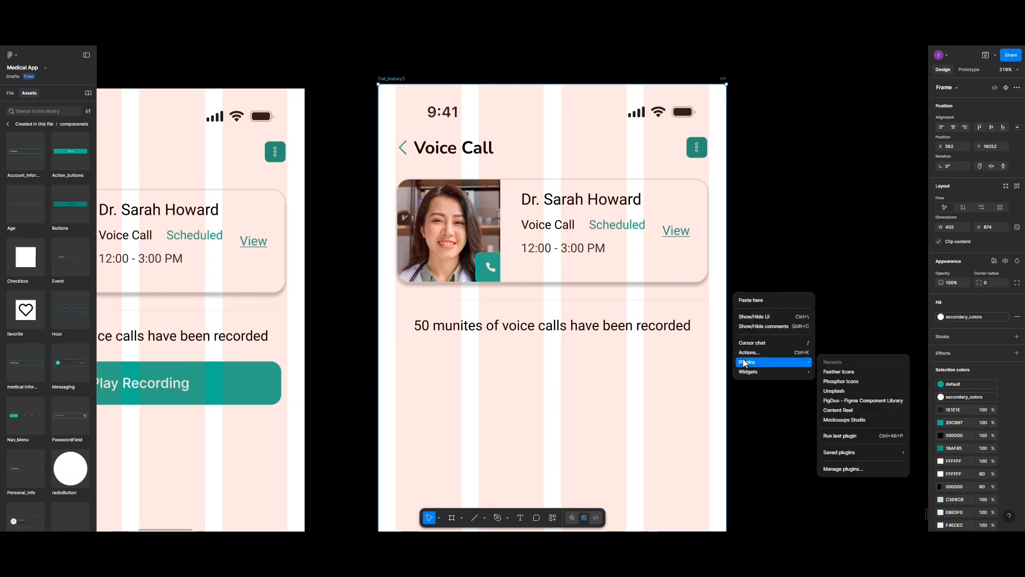
left_click(834, 400)
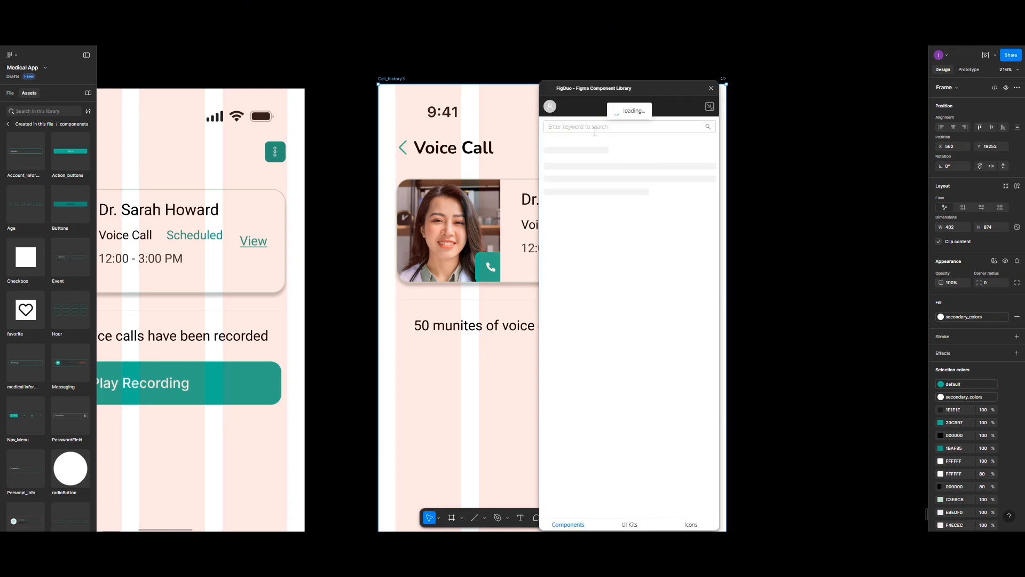
left_click(592, 131)
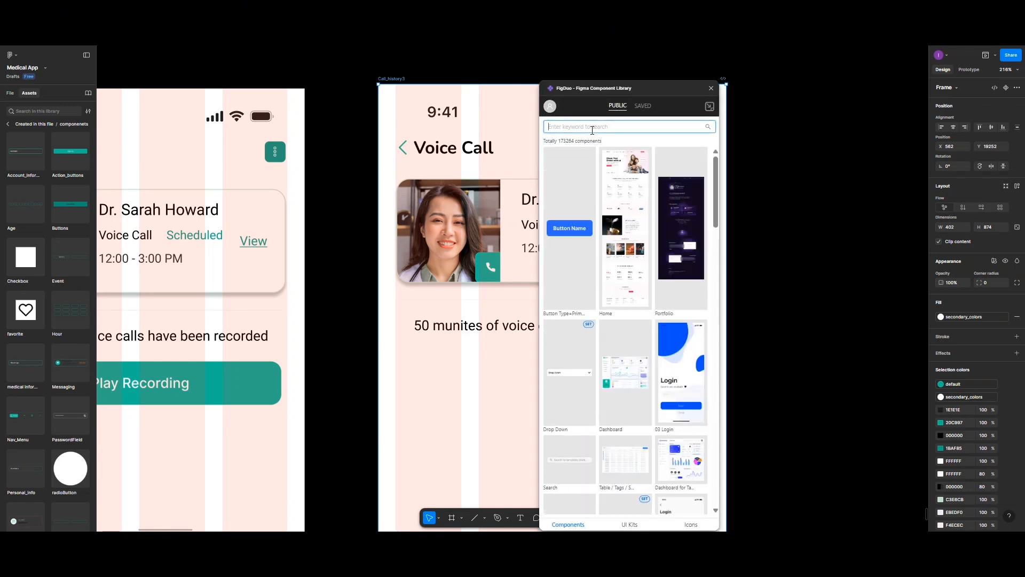
type("so")
type("und wave")
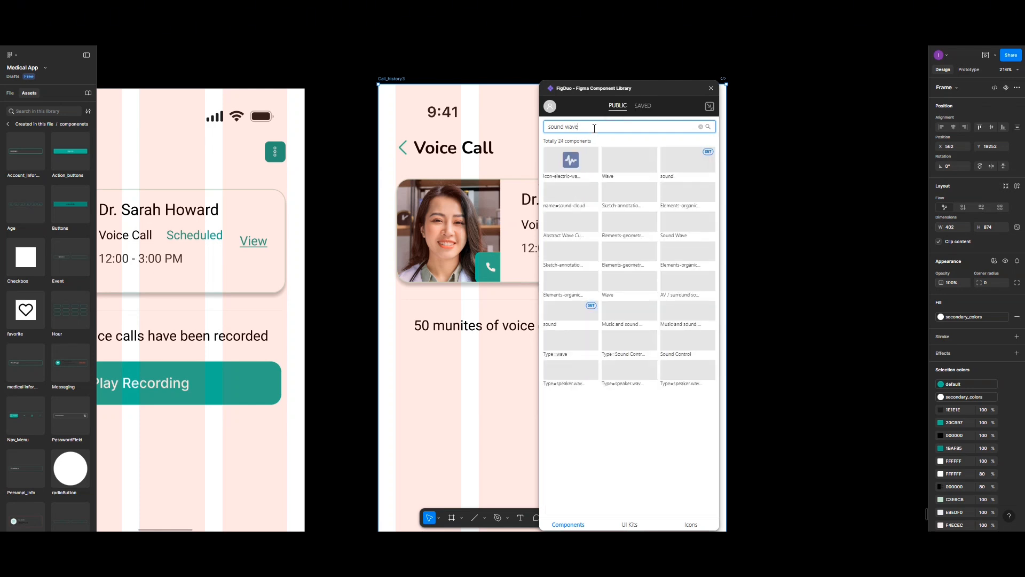
left_click_drag(658, 90, 755, 74)
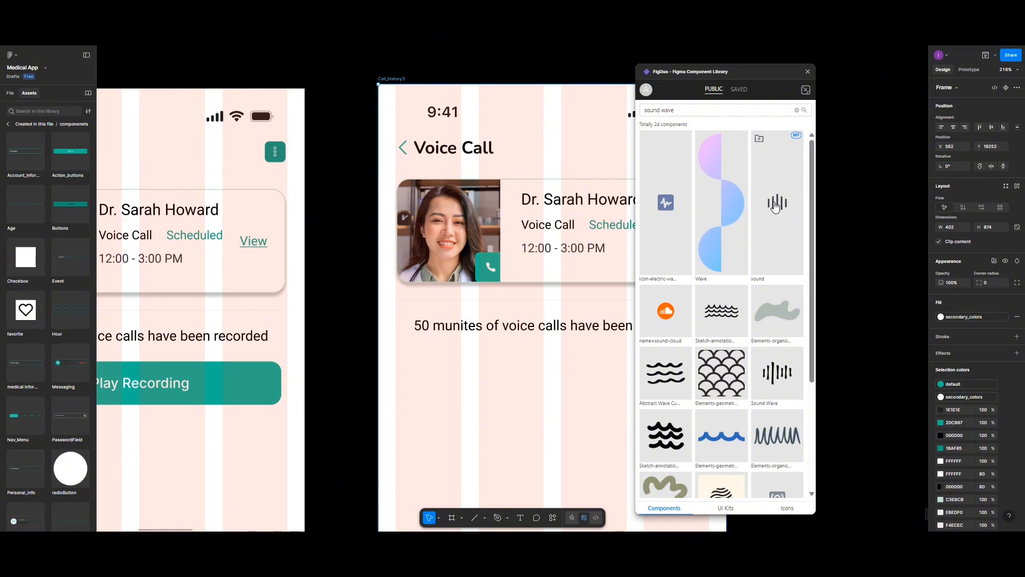
left_click(775, 207)
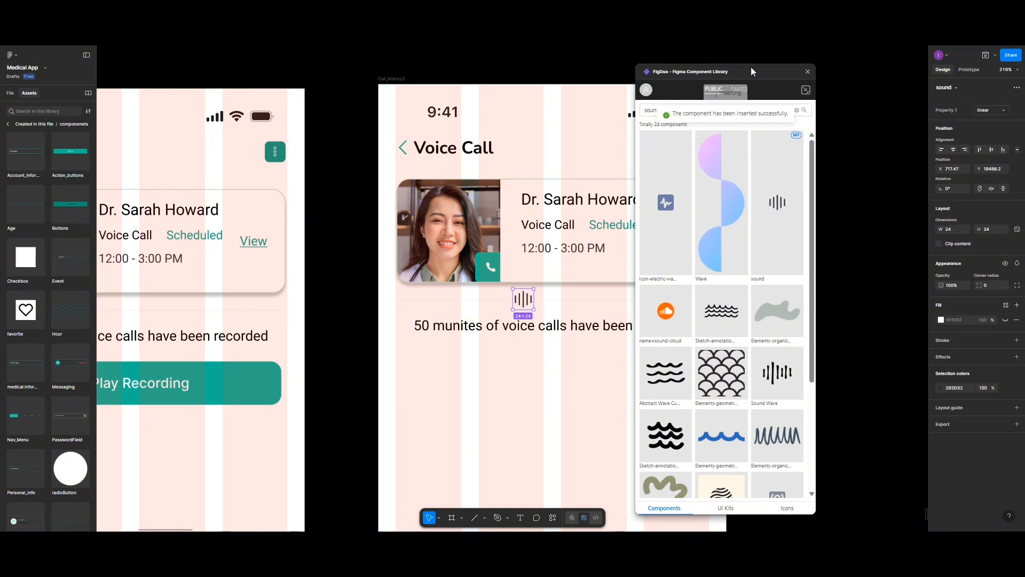
Place the sound icon below the start of the recording text, close the library, and duplicate the icon twice to form a continuous waveform row
left_click_drag(520, 305, 426, 357)
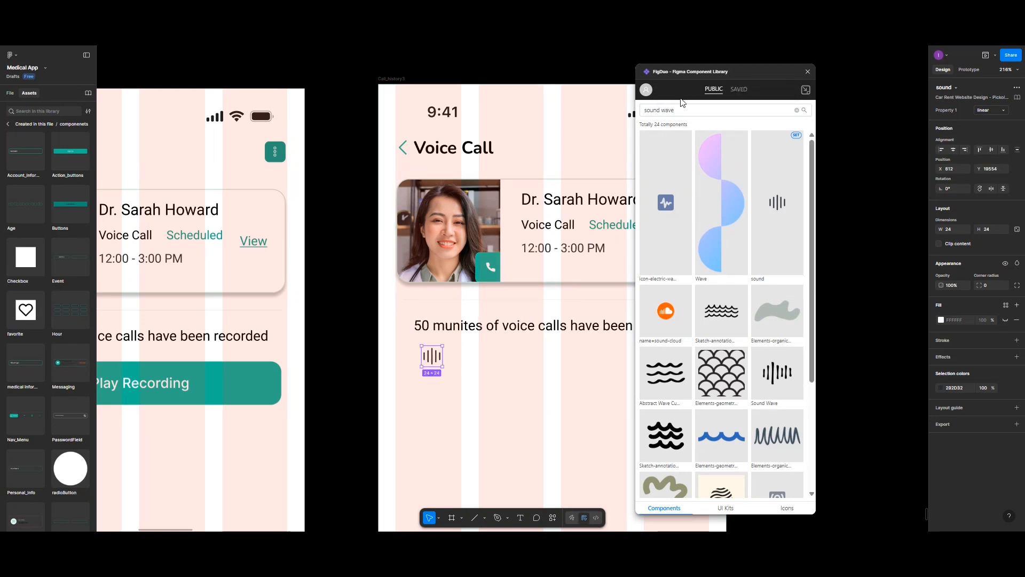
left_click(807, 71)
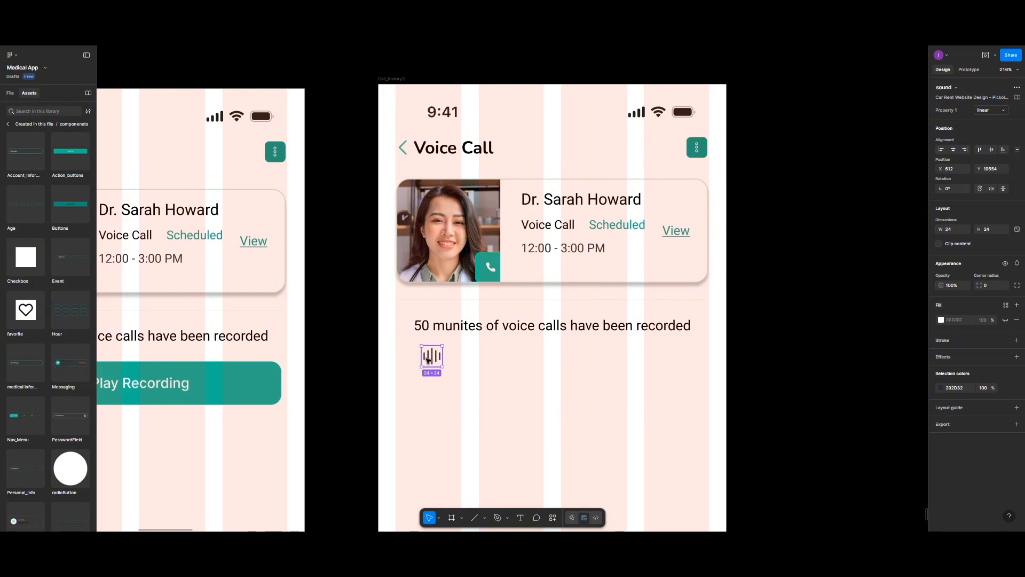
left_click_drag(428, 360, 450, 361)
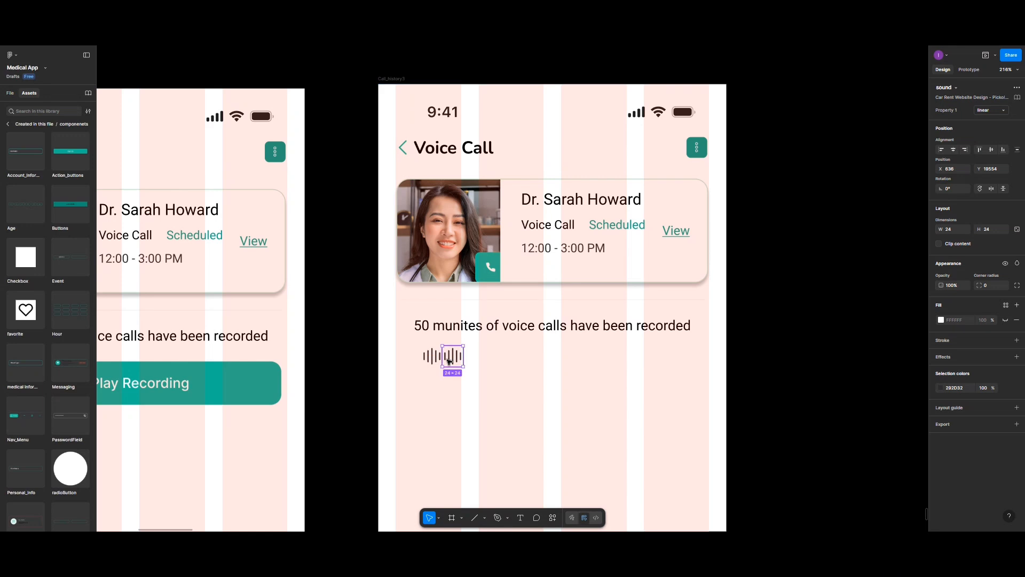
left_click_drag(448, 361, 473, 363)
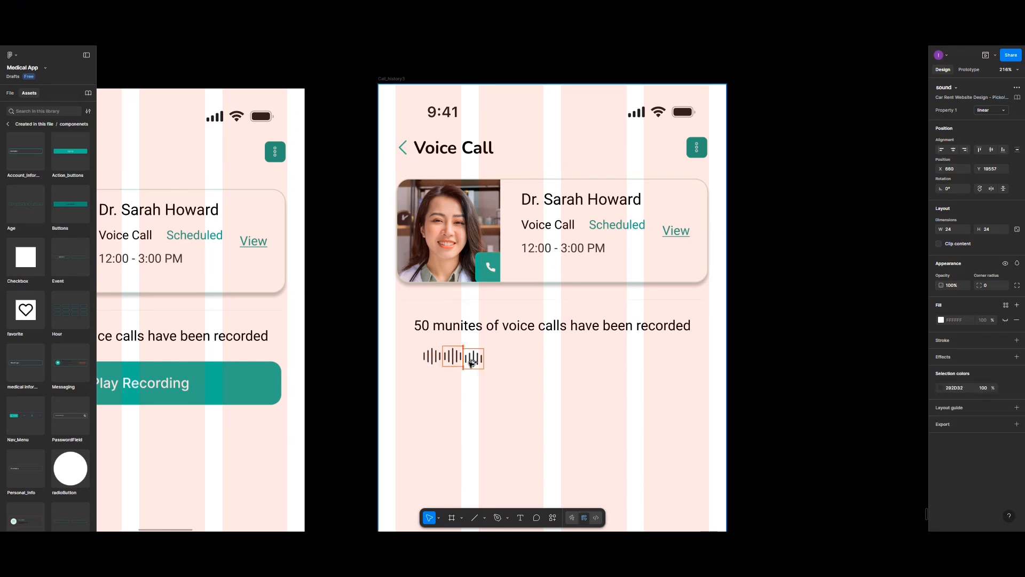
left_click(434, 400)
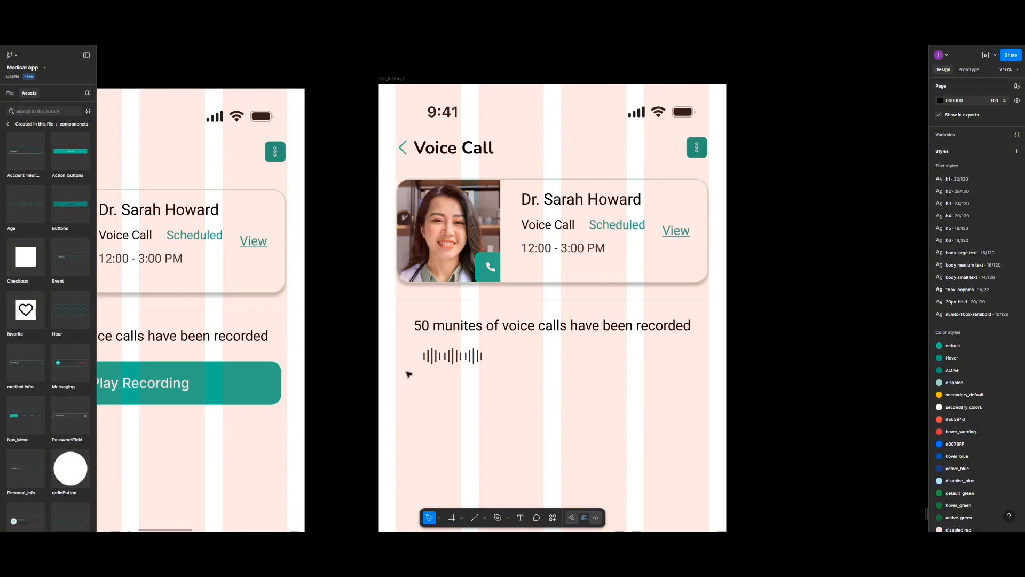
Group the three sound icons and duplicate the group to the right until the waveform row has four segments
left_click_drag(502, 365, 407, 344)
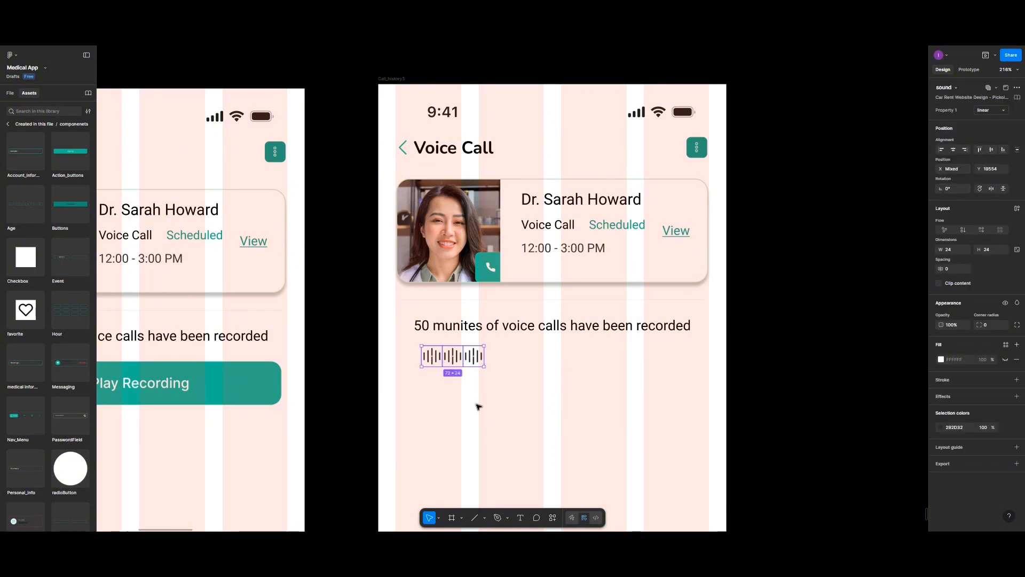
key("ctrl+g")
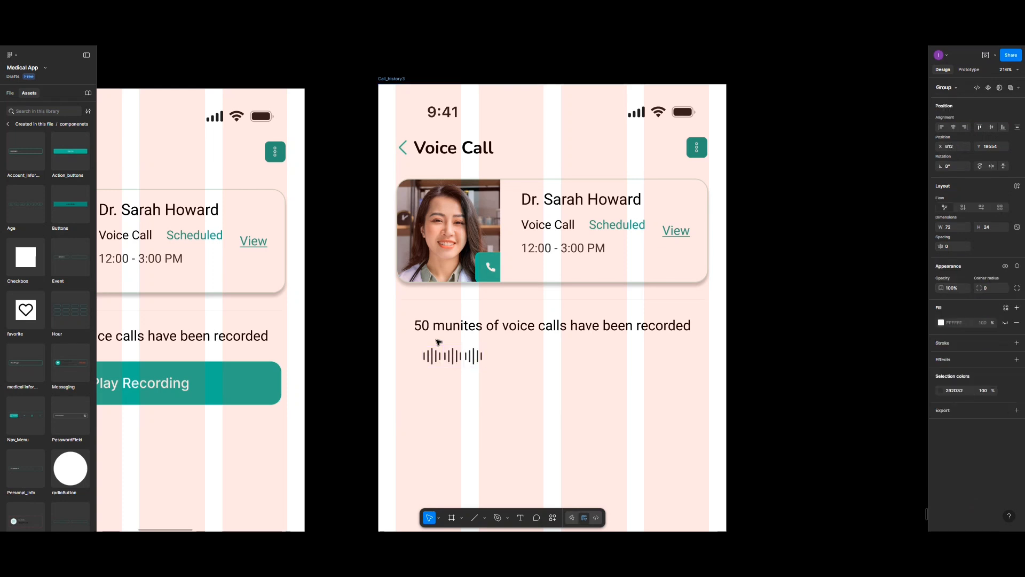
left_click_drag(444, 358, 505, 360)
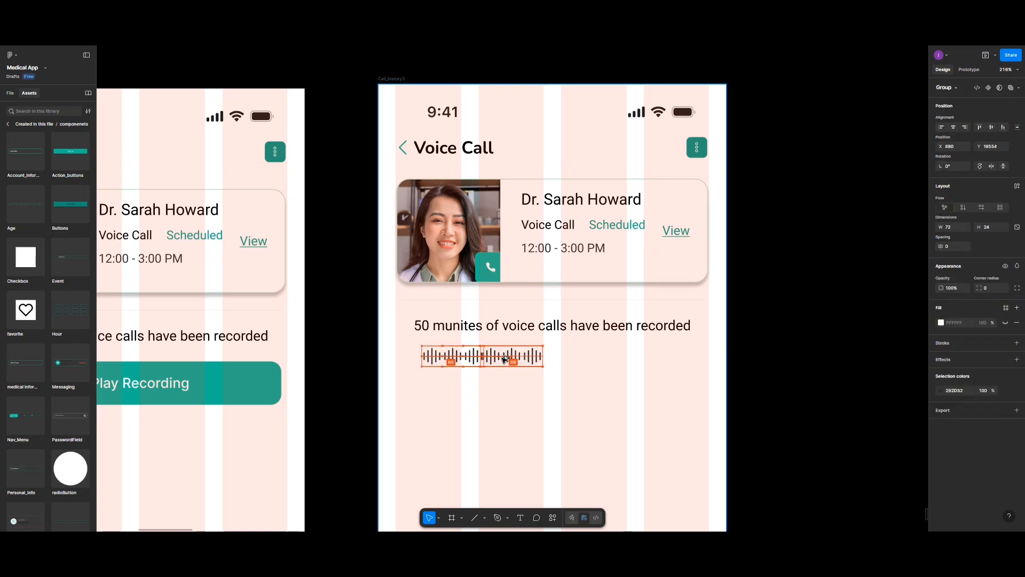
left_click_drag(504, 360, 625, 361)
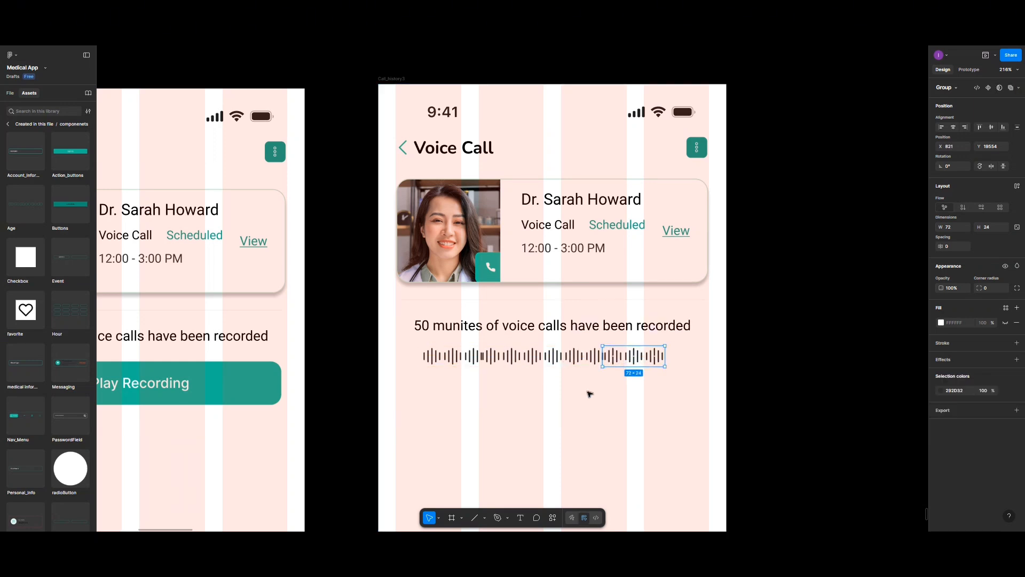
left_click(438, 432)
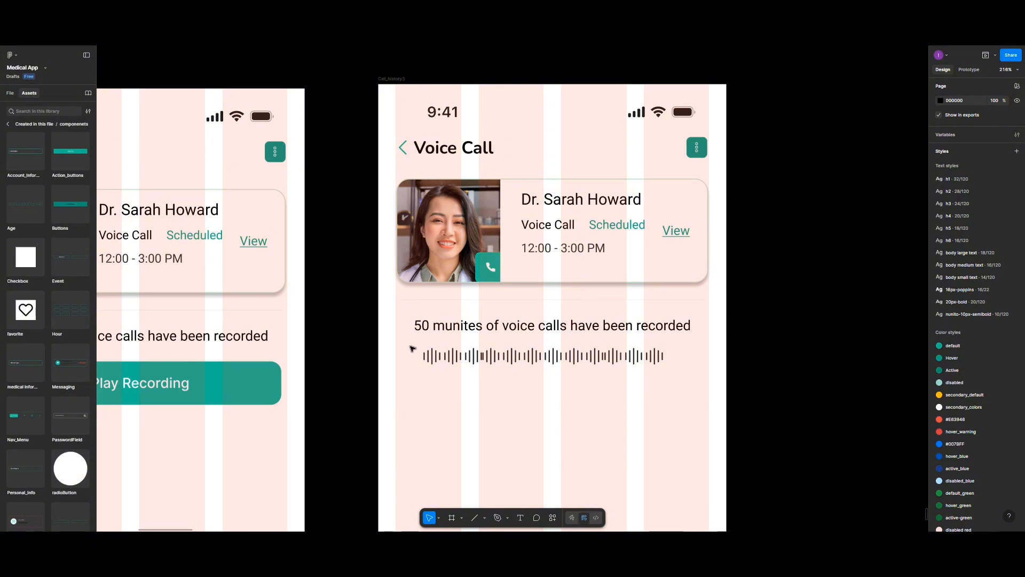
Set the horizontal spacing between the four waveform segments to 0
left_click_drag(410, 345, 679, 374)
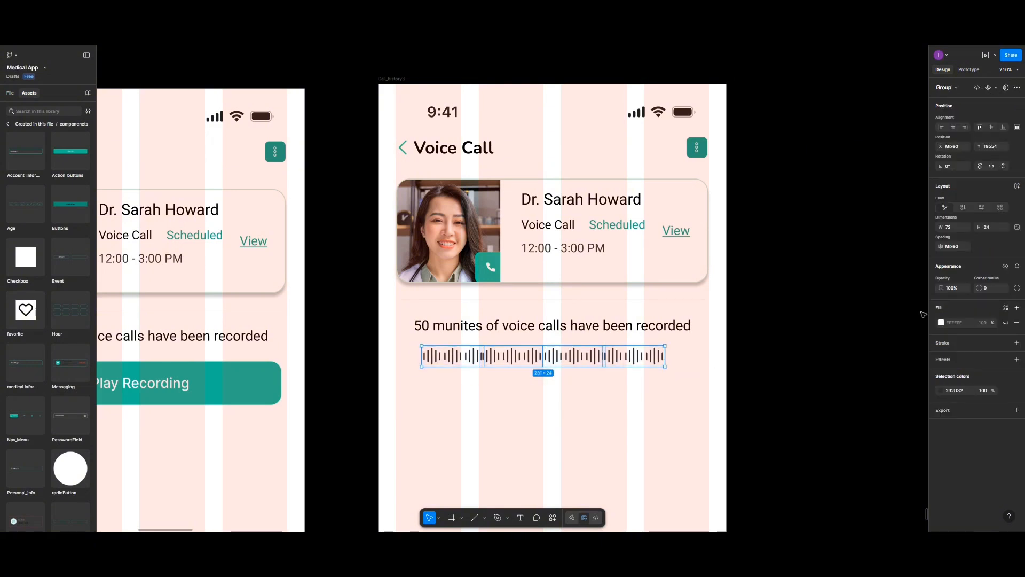
left_click(956, 248)
key("Return")
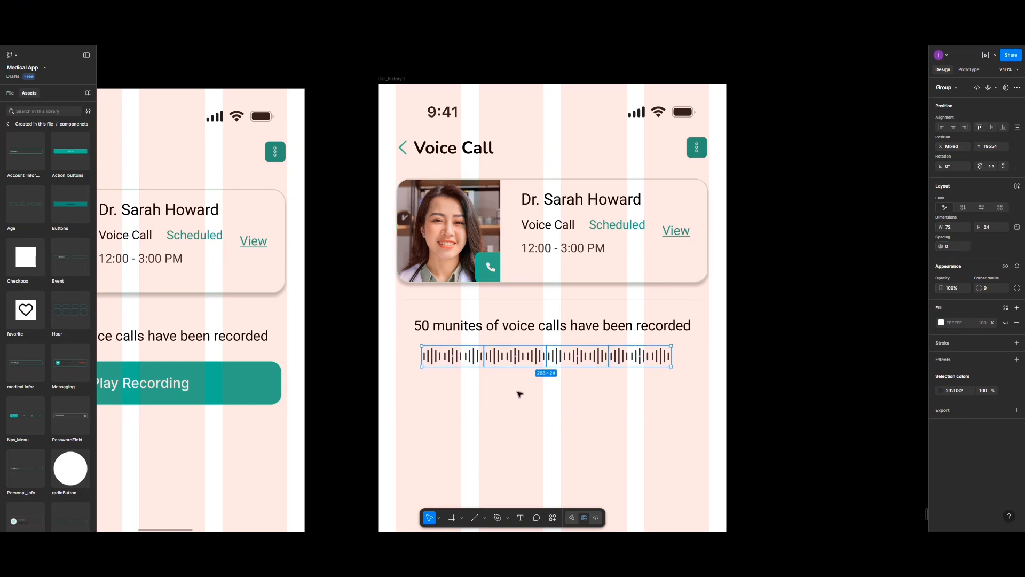
left_click(438, 393)
Recolour the first waveform segment with the page's teal 20C997
left_click(441, 358)
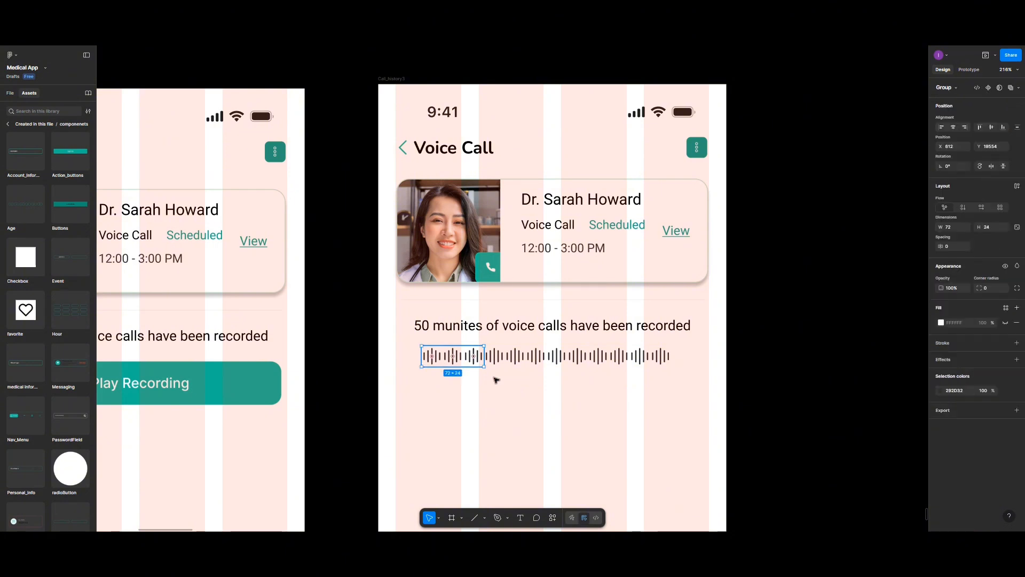
left_click(941, 390)
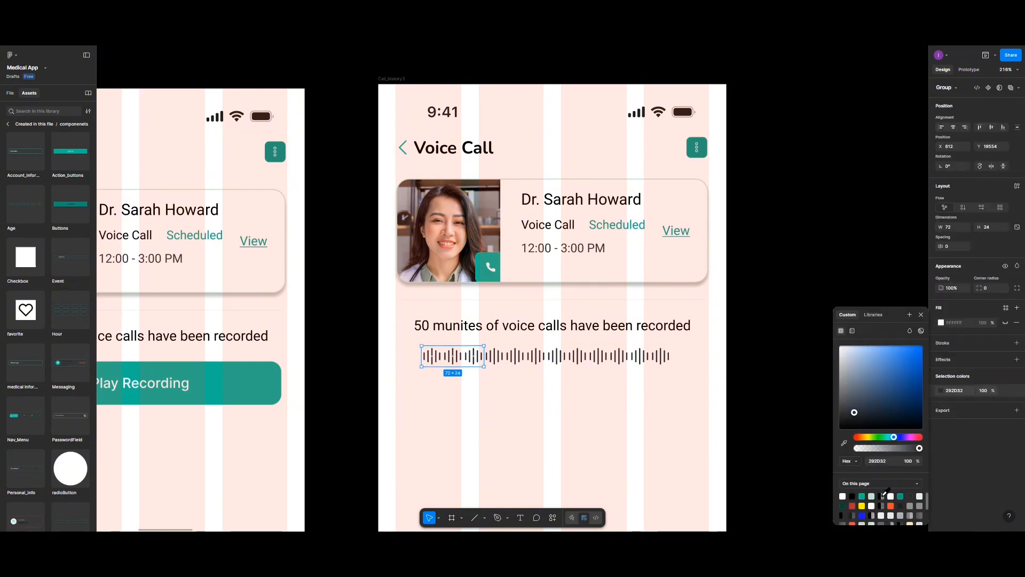
left_click(861, 496)
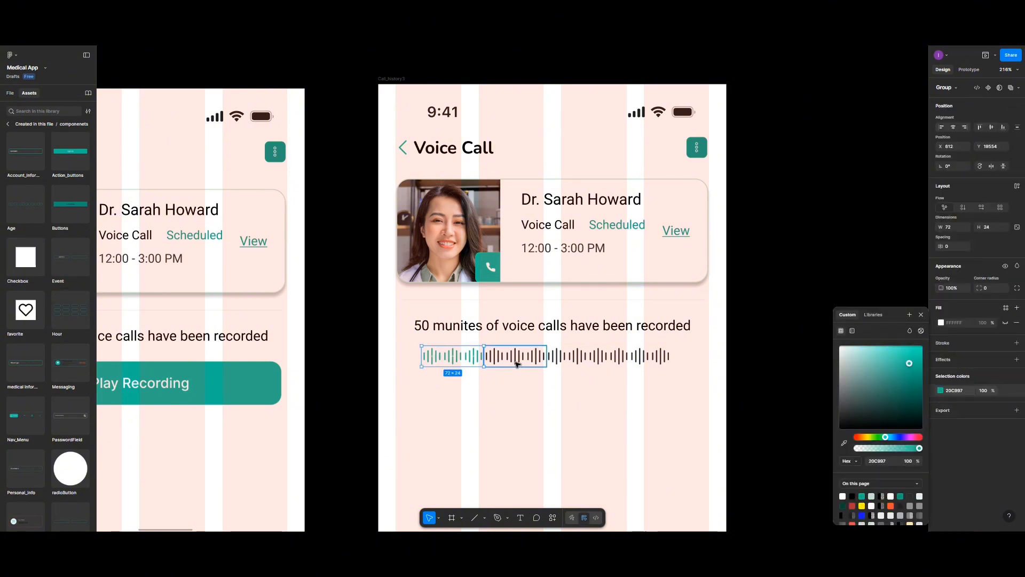
Recolour the second waveform segment teal 20C997 at 50% opacity
left_click(516, 359)
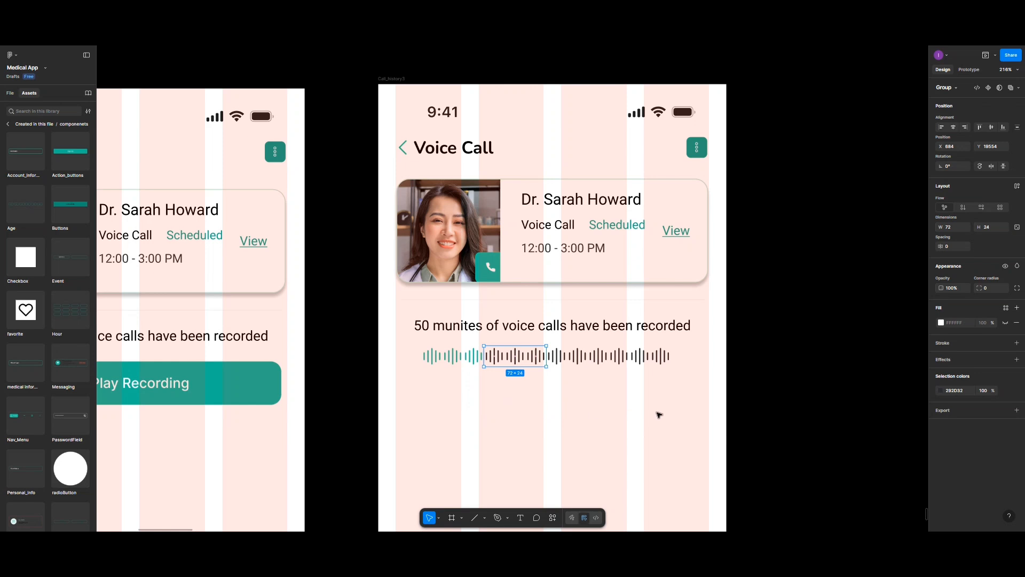
left_click(940, 390)
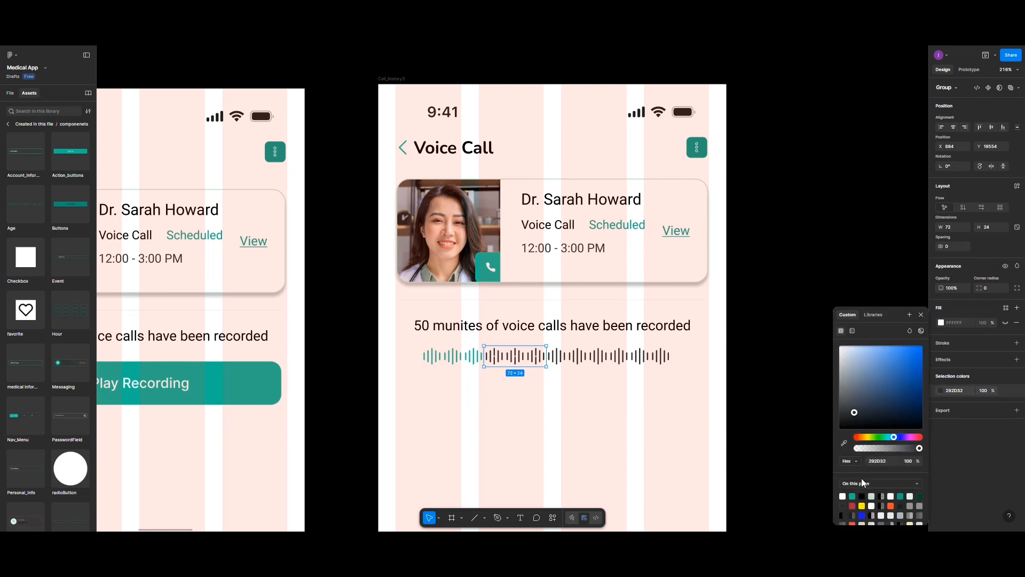
left_click(852, 496)
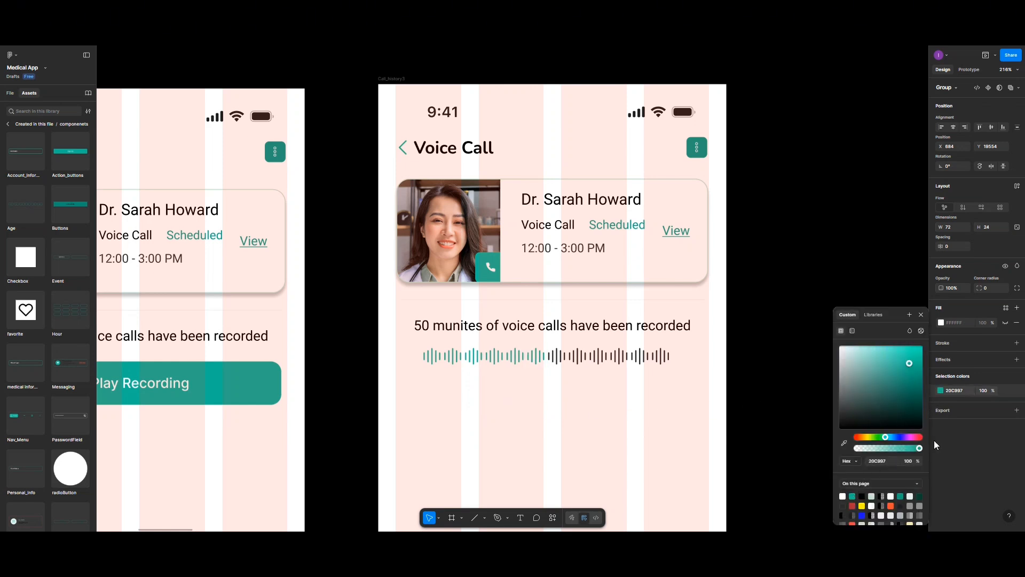
left_click(984, 391)
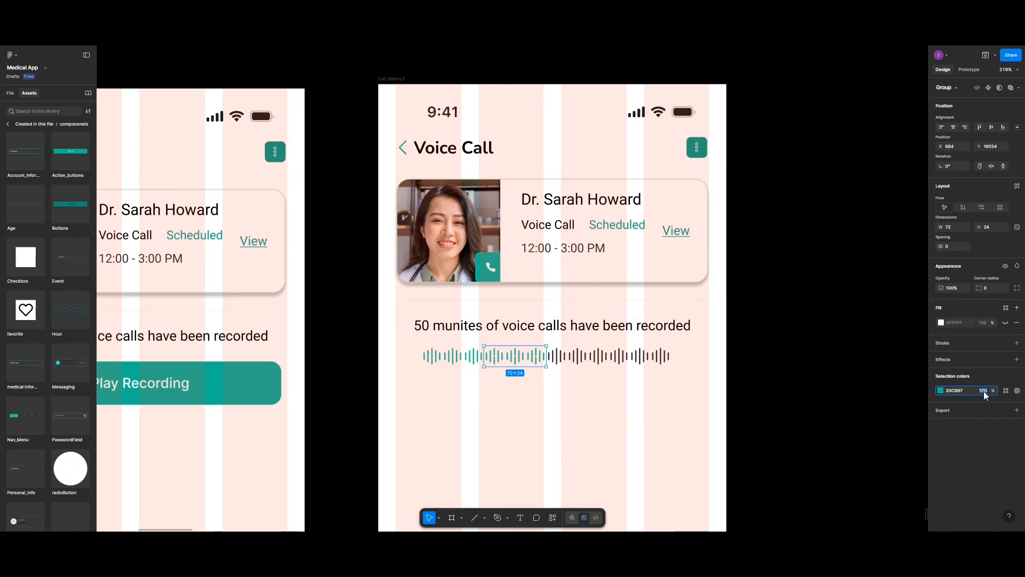
type("50")
left_click(577, 390)
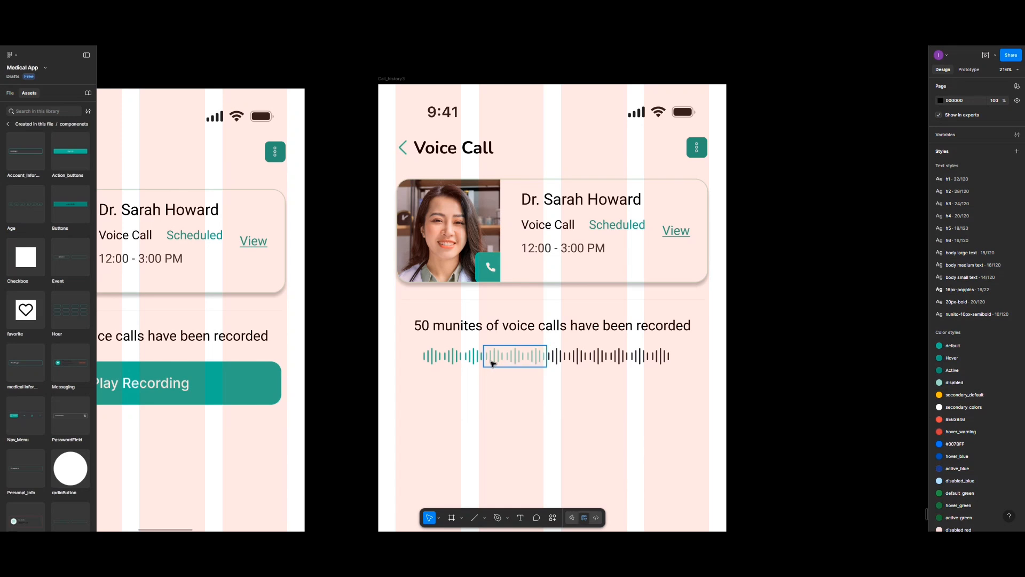
Recolour the last two waveform segments teal 20C997 at 50% opacity and group the whole waveform
left_click(668, 359)
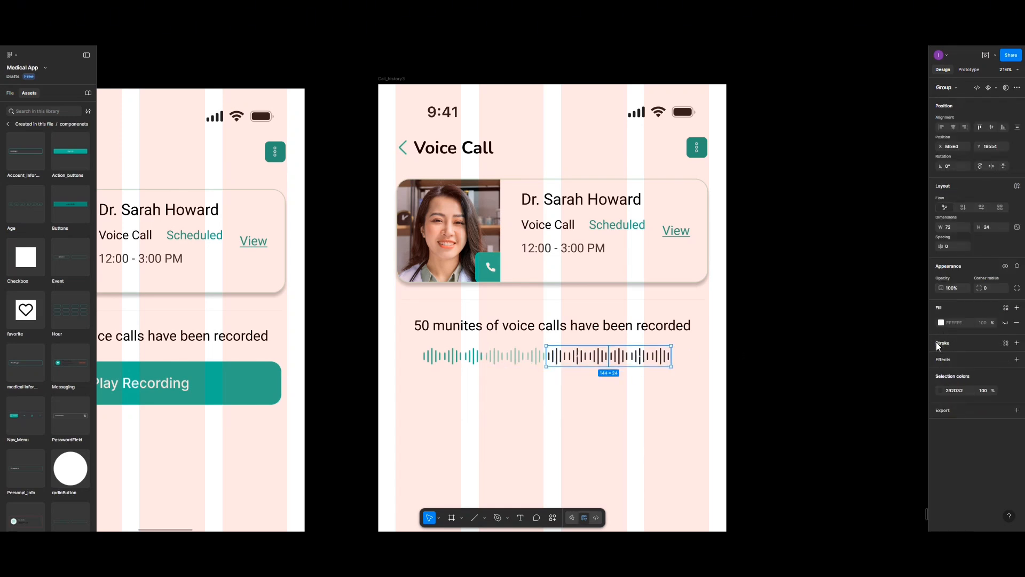
left_click(941, 390)
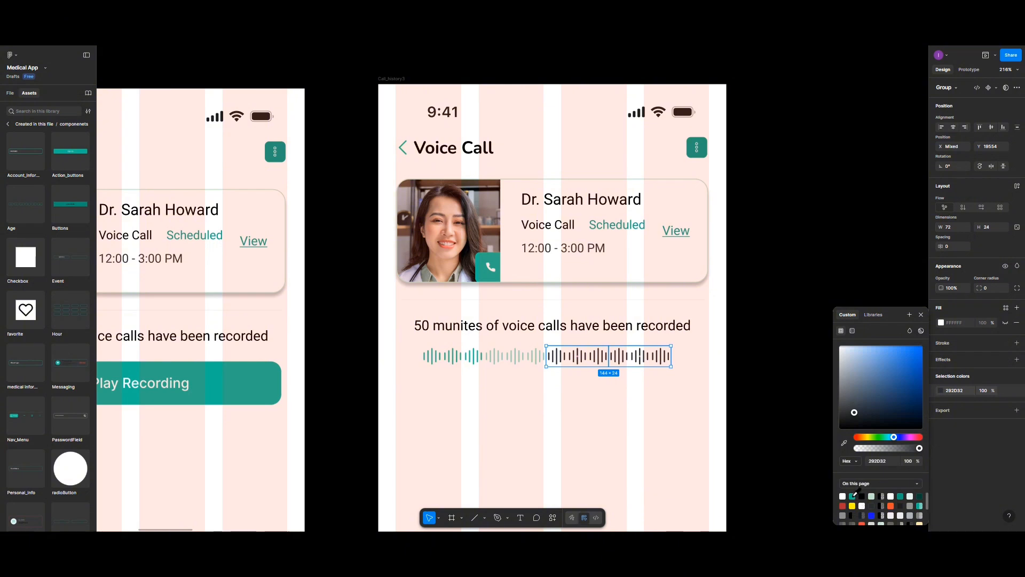
left_click(853, 495)
left_click(983, 391)
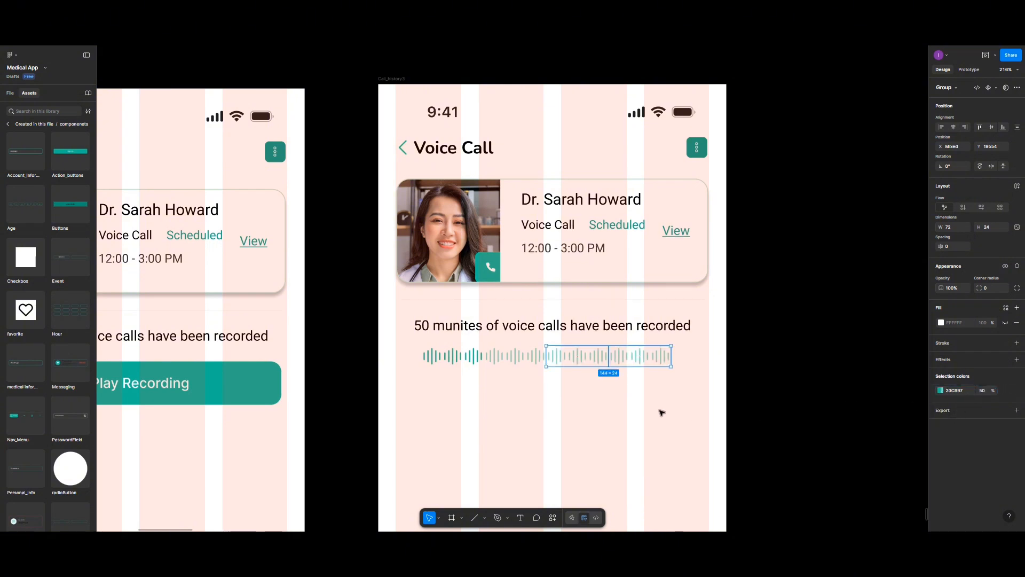
left_click(651, 412)
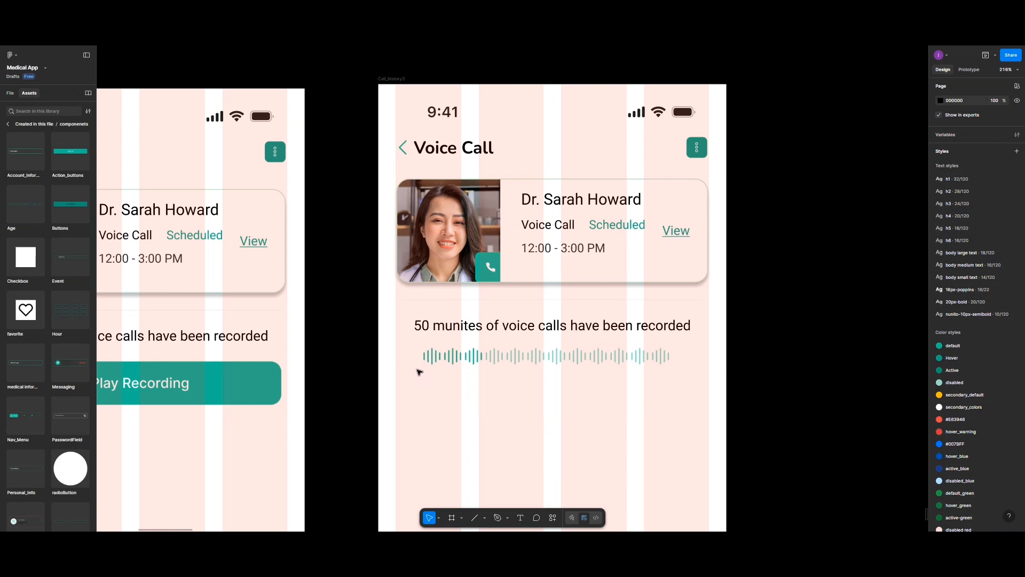
left_click_drag(416, 372, 650, 360)
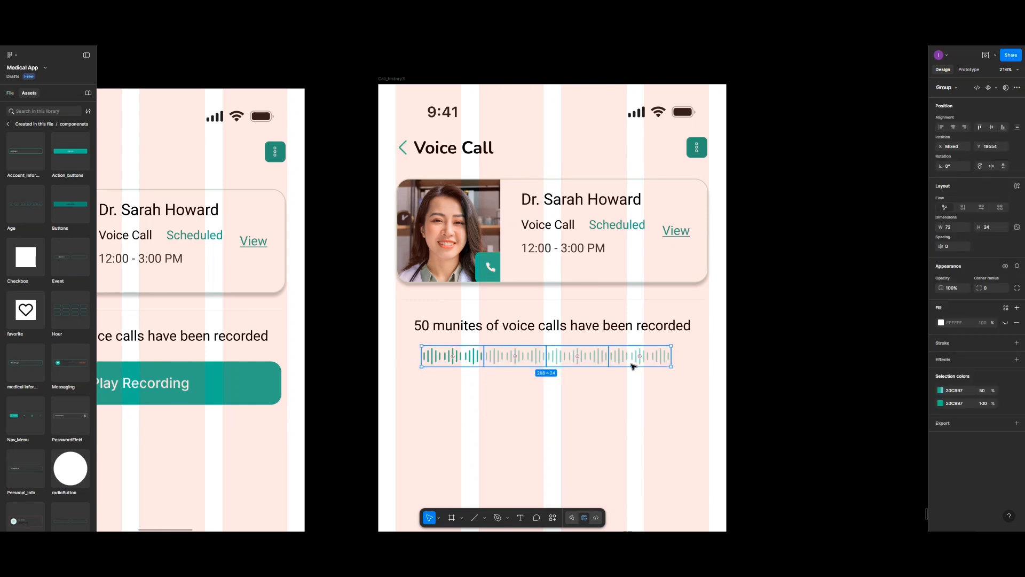
key("ctrl+g")
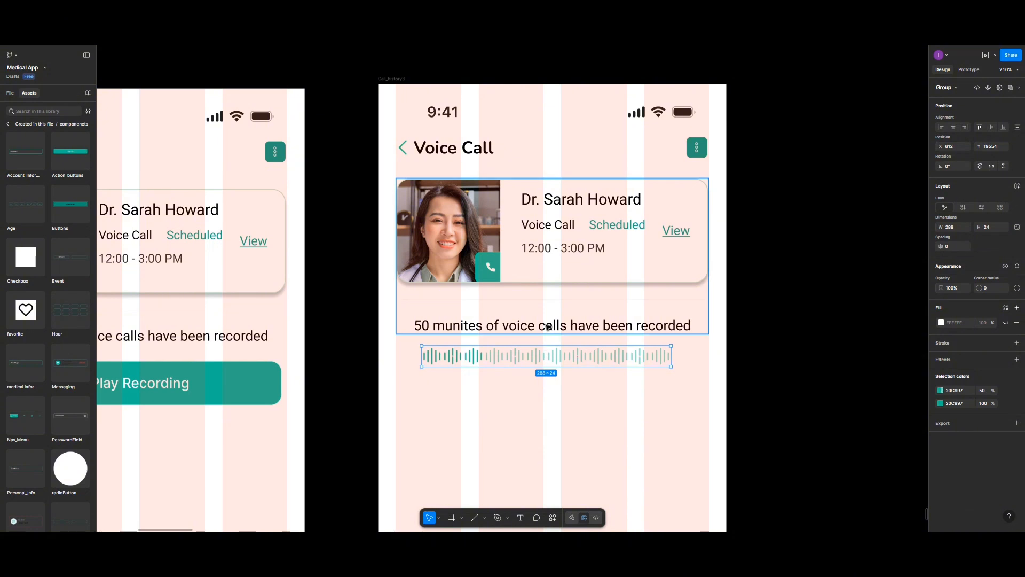
Duplicate the recording text below the waveform, change the copy to "9: 08 Min" and centre it horizontally in the frame
double_click(545, 329)
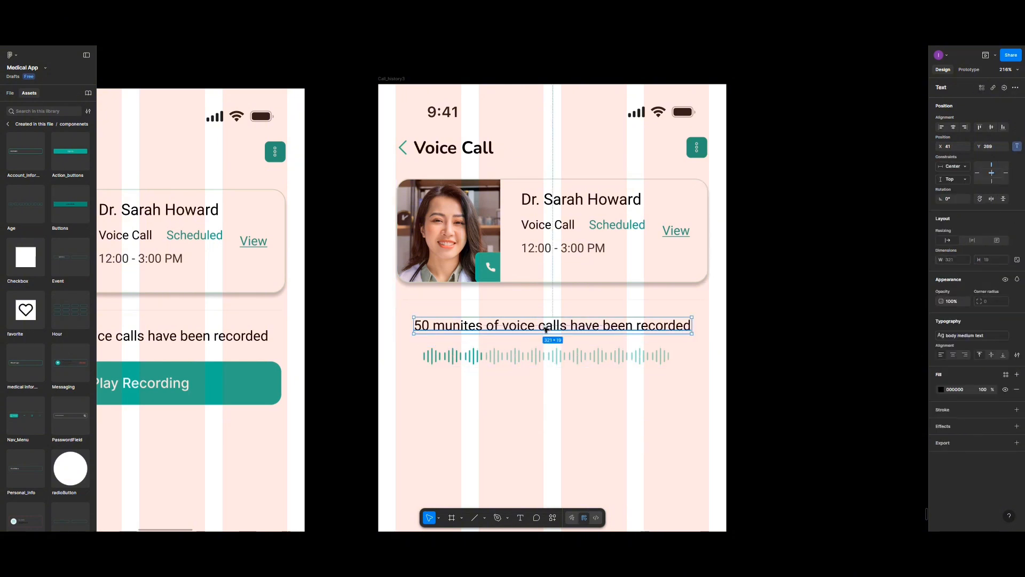
left_click_drag(546, 329, 541, 386)
double_click(541, 386)
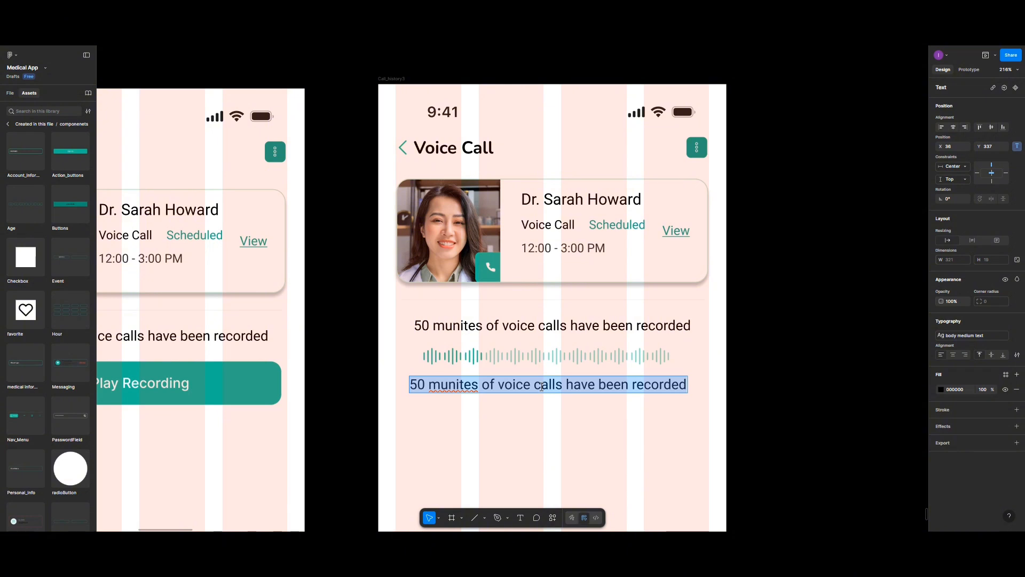
type("9")
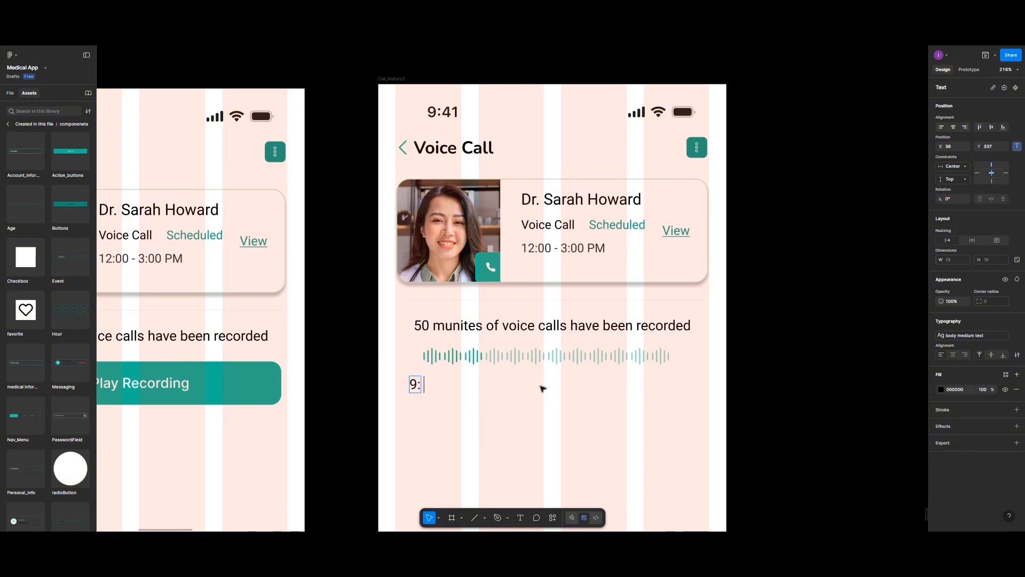
type(": 08 Min")
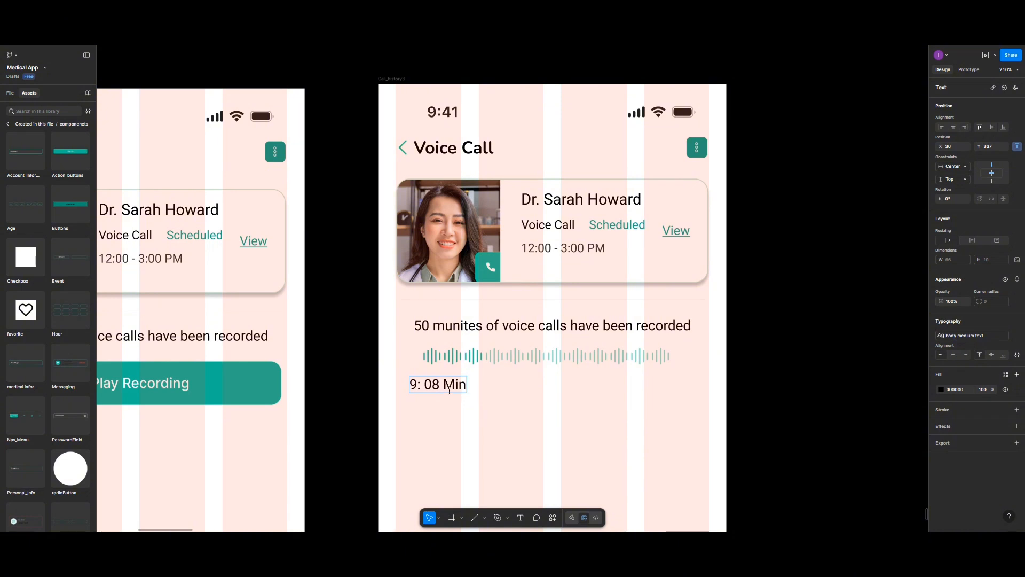
key("Escape")
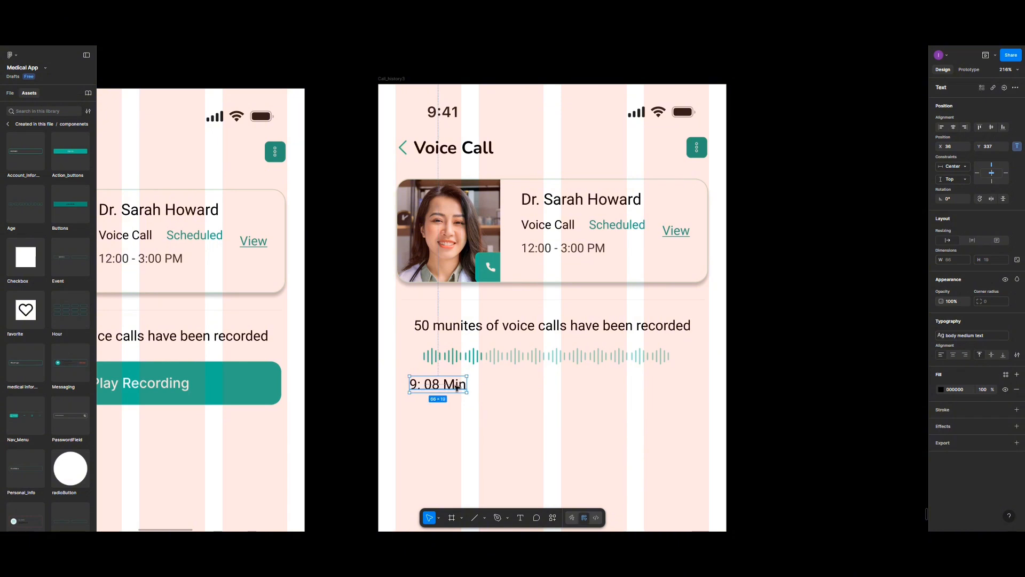
left_click(953, 126)
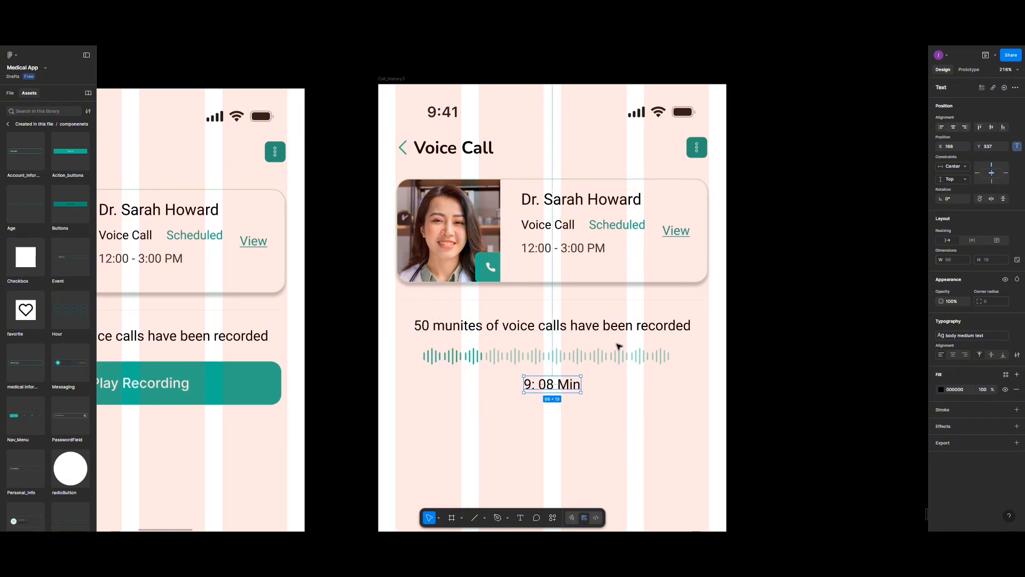
Add the text "Pause" below the start of the time label and wrap it in an auto layout frame
scroll(618, 347, "down", 2)
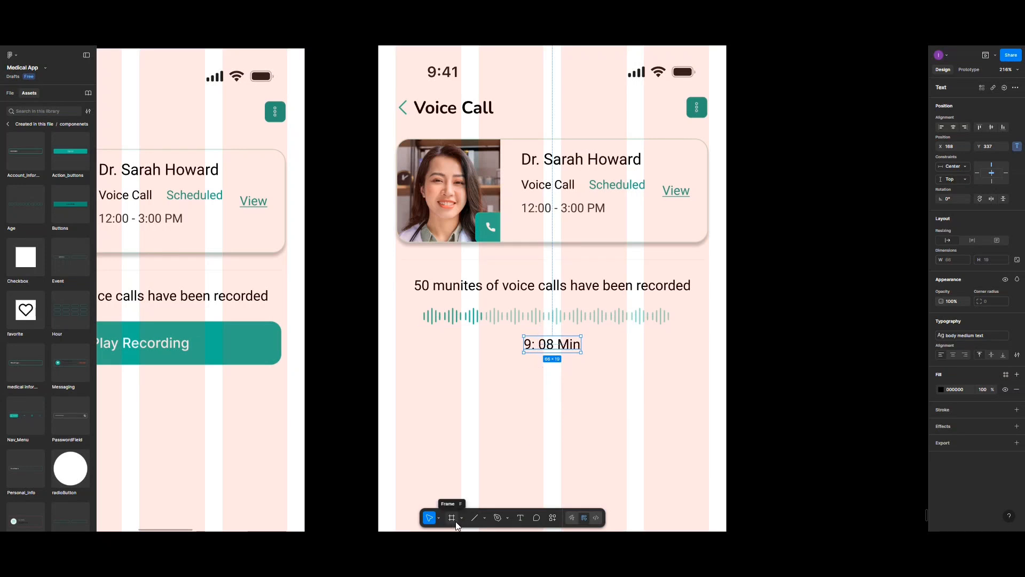
left_click(520, 518)
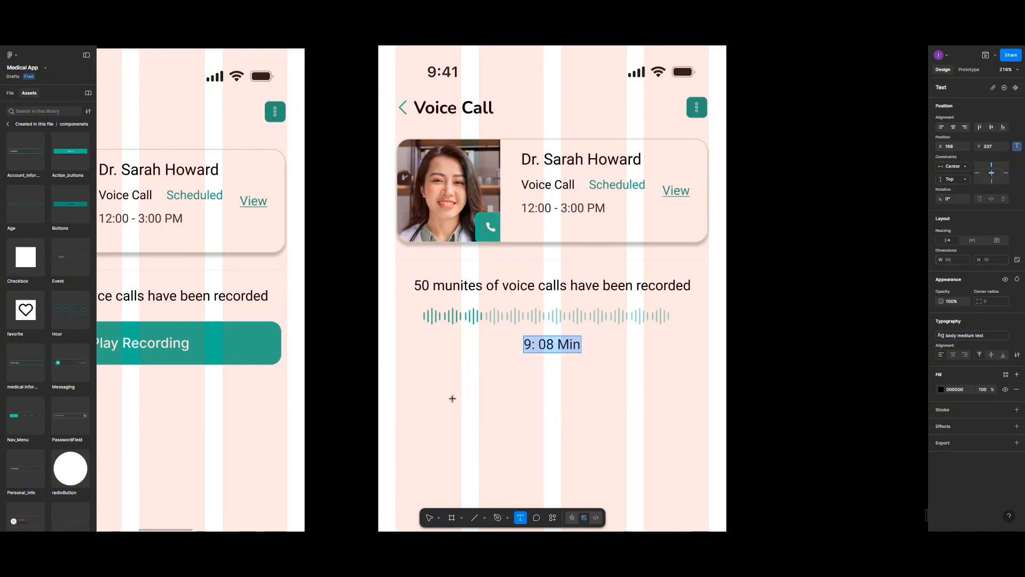
left_click(455, 388)
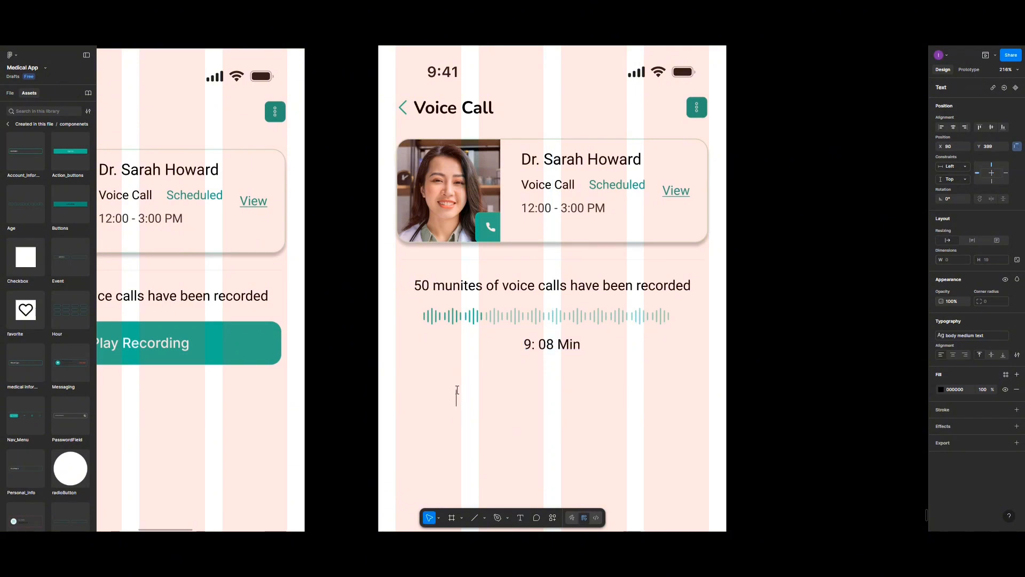
type("Pause")
key("Escape")
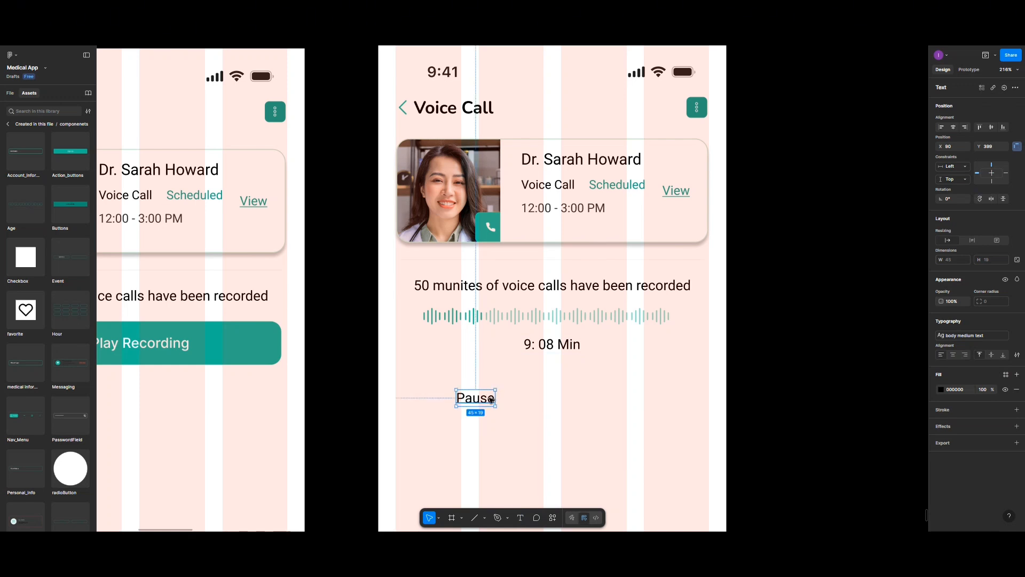
key("shift+a")
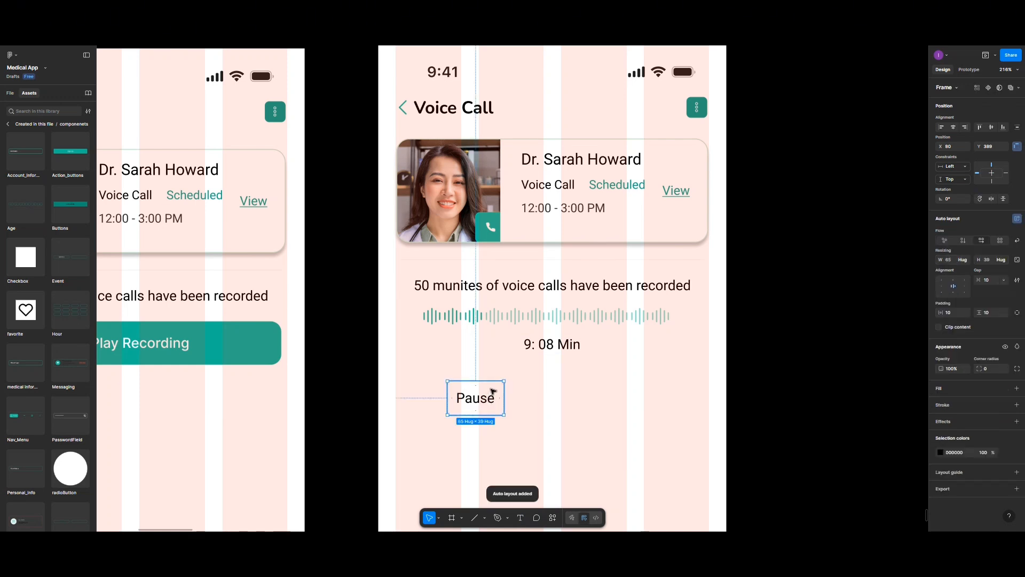
Give the Pause frame a teal 20C997 fill
left_click(940, 394)
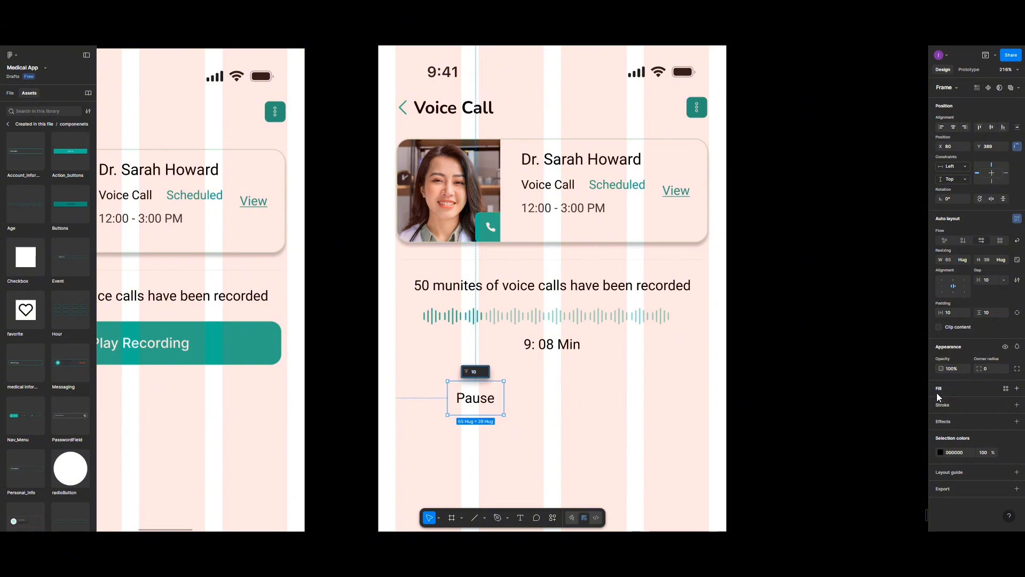
left_click(941, 403)
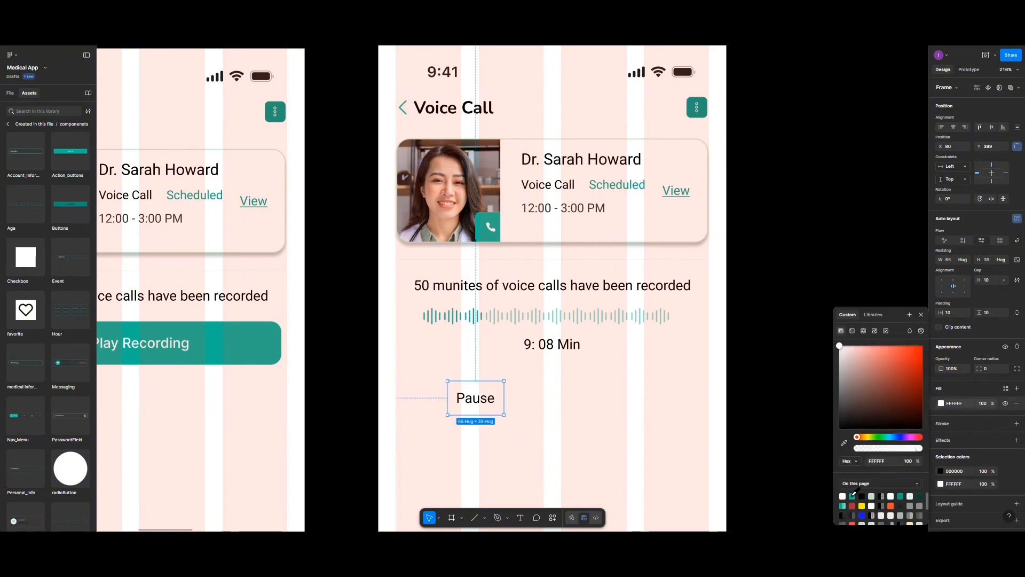
left_click(852, 495)
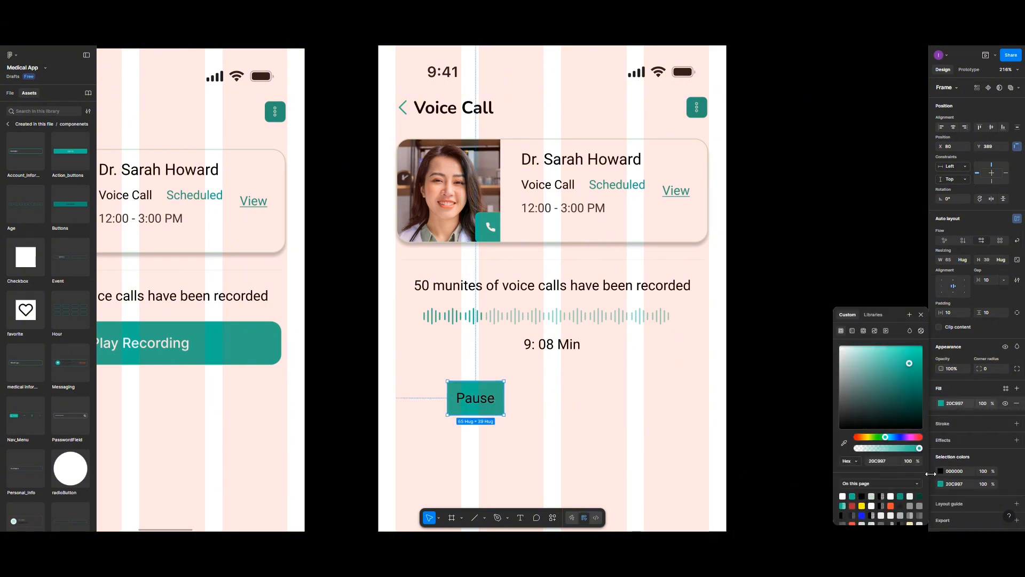
Recolour the Pause button's text white FFFFFF and set the button's corner radius to 15
scroll(950, 427, "down", 1)
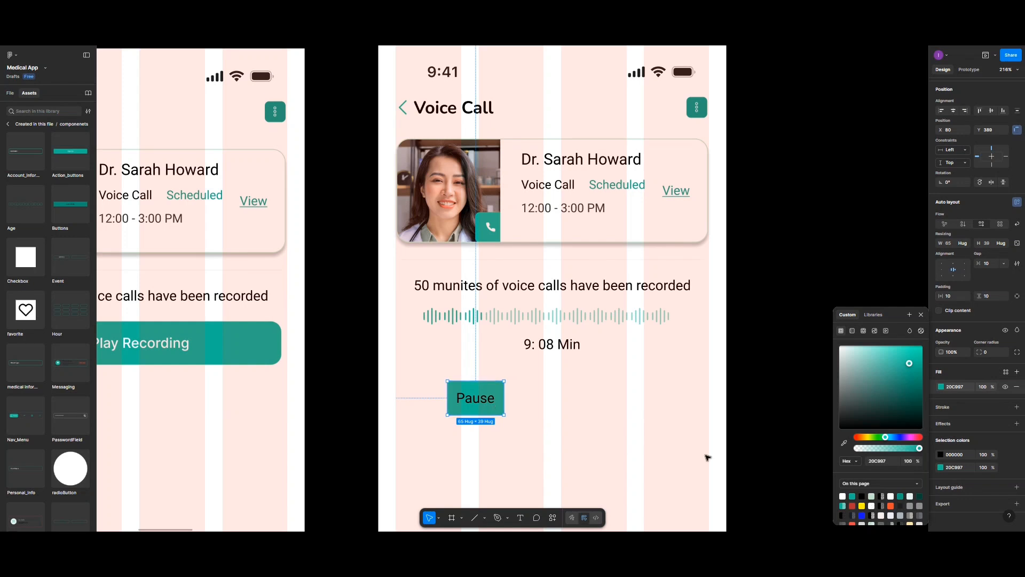
left_click(941, 455)
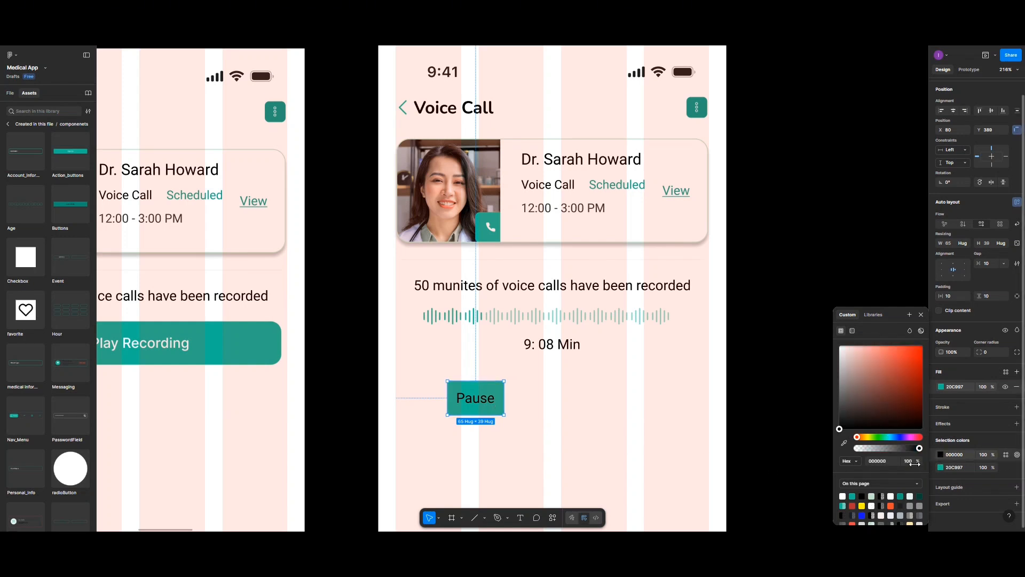
left_click(842, 495)
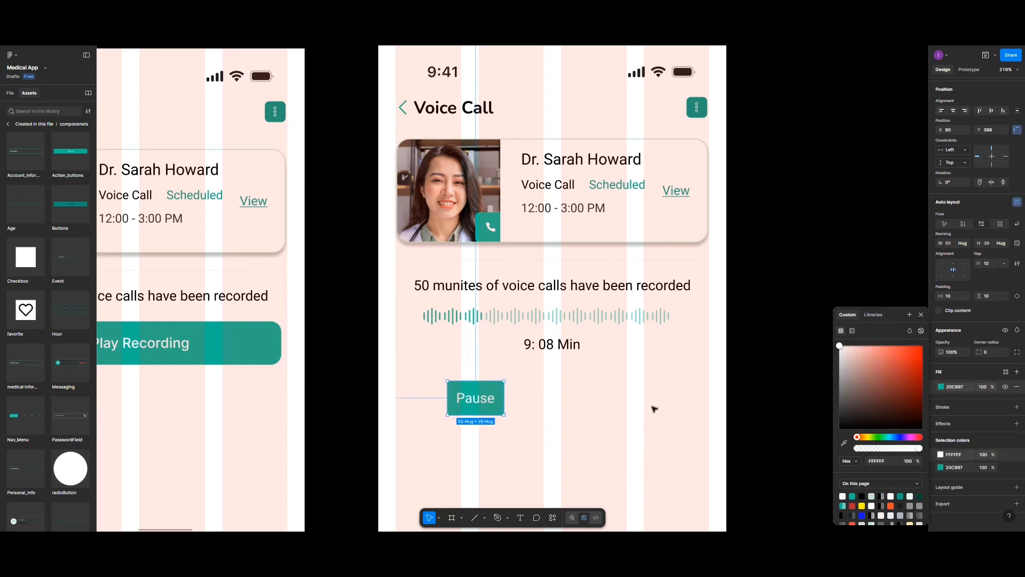
left_click(994, 356)
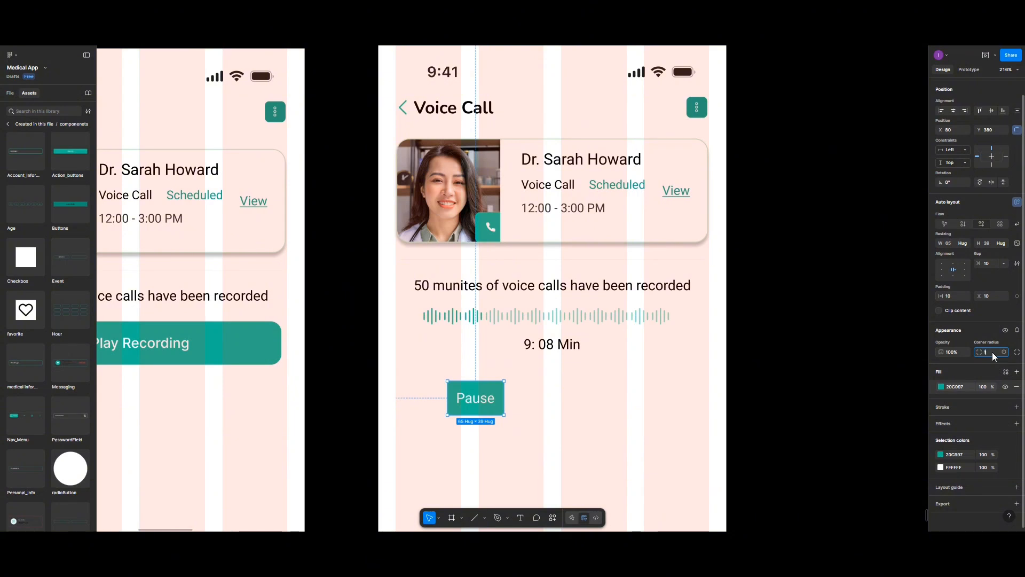
key("Return")
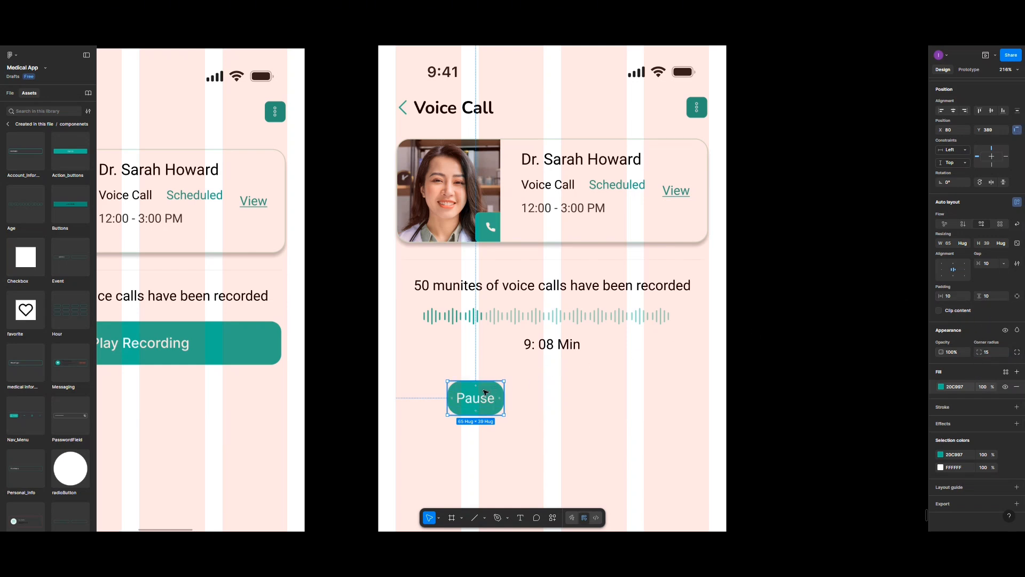
Set the Pause button's vertical padding to 5
left_click(992, 297)
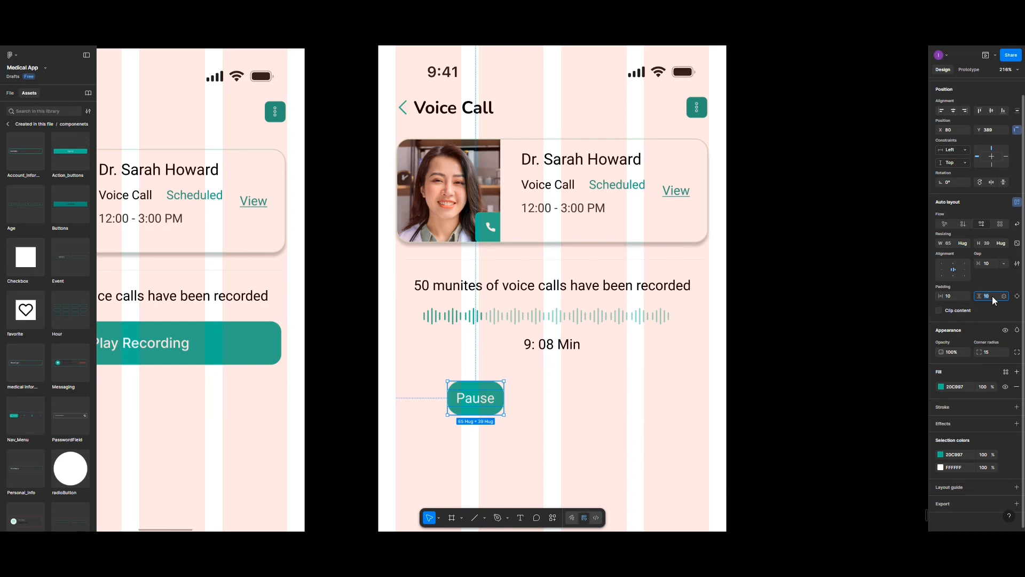
left_click(950, 297)
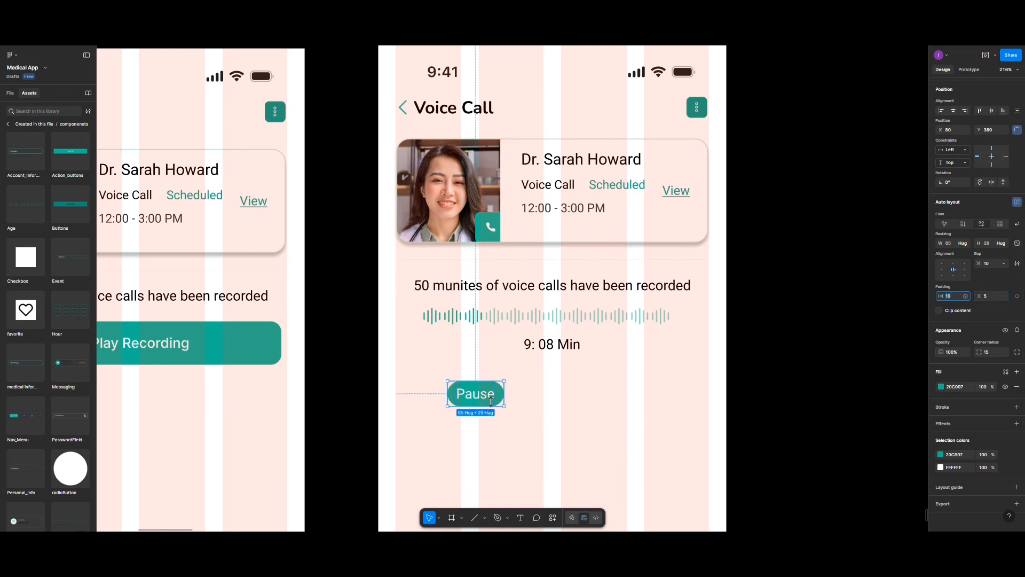
key("Escape")
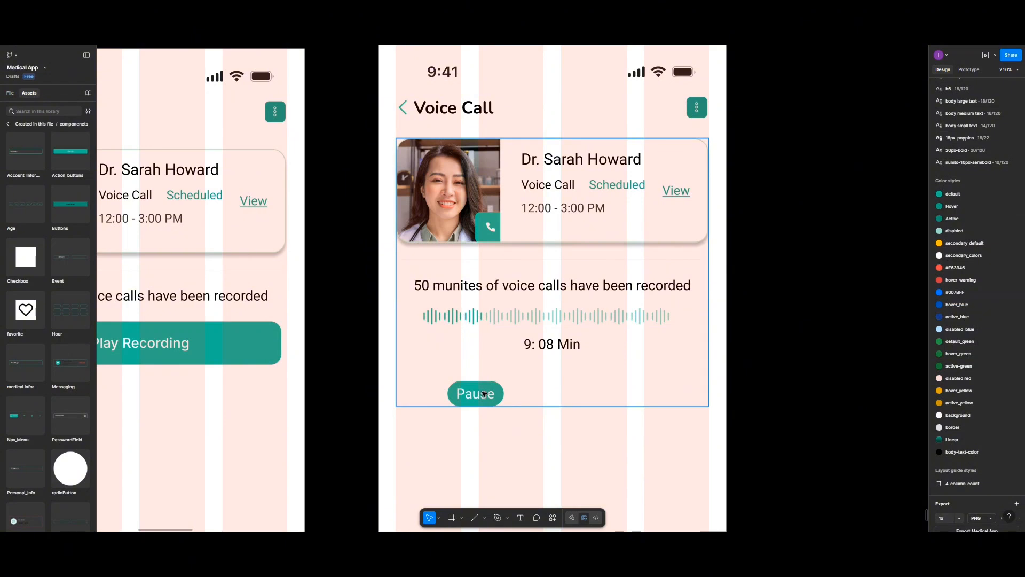
Duplicate the Pause button beside the original and change the copy's text to "Stop"
left_click(483, 394)
left_click(483, 394)
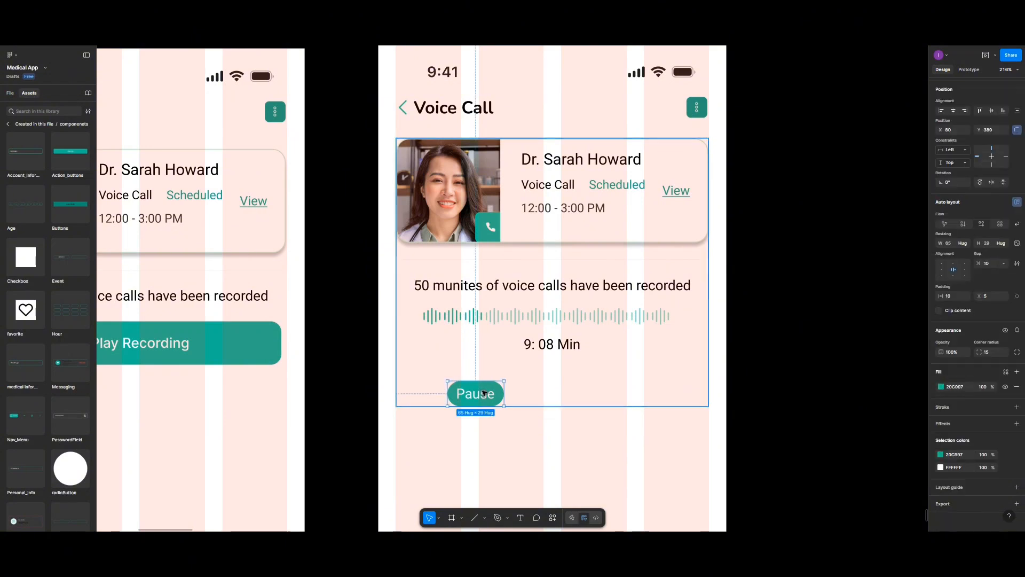
left_click_drag(487, 393, 568, 395)
double_click(567, 395)
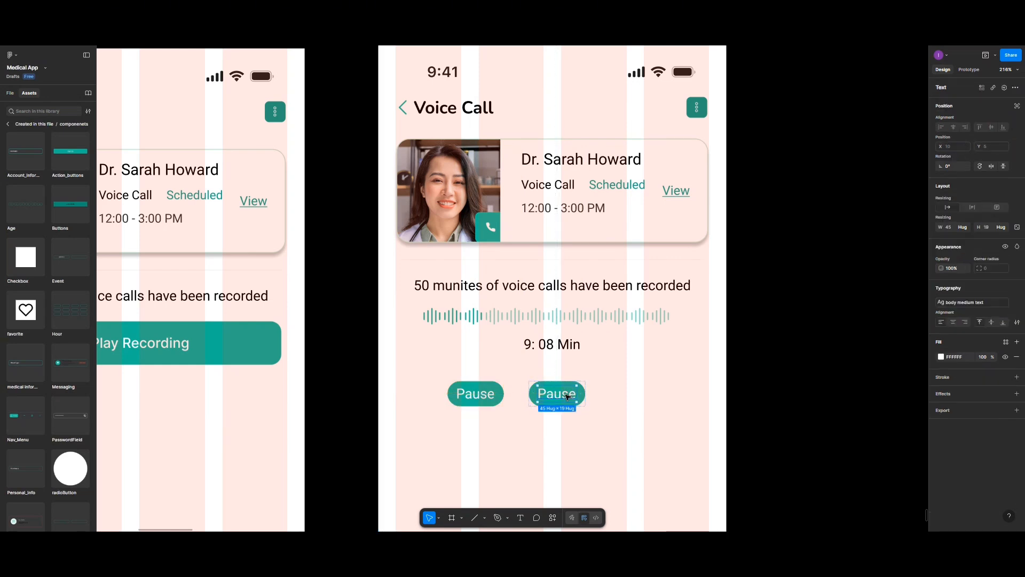
double_click(567, 395)
type("Stop")
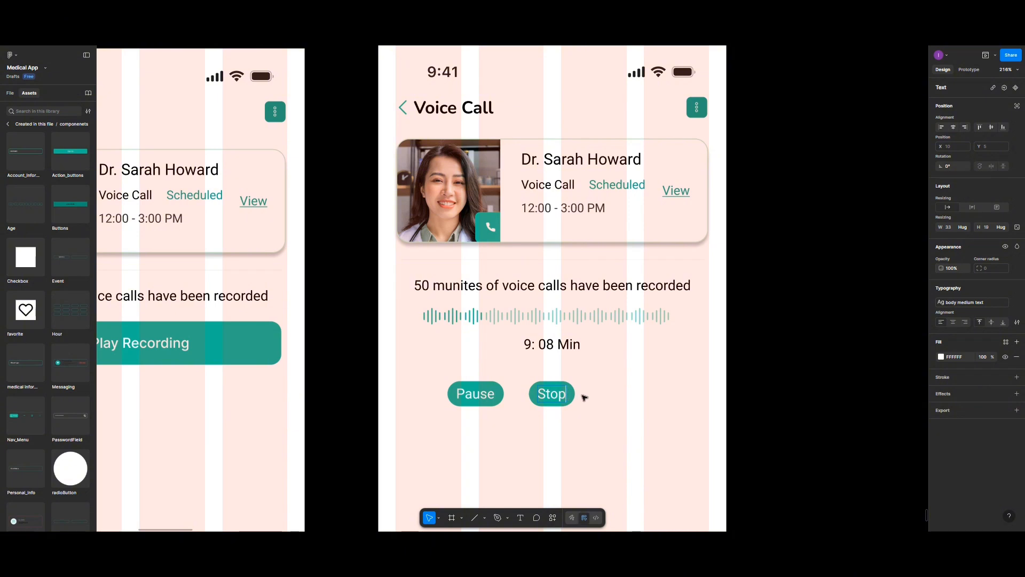
key("Escape")
Replace the Stop button's fill with a teal 20C997 inside stroke of weight 1
left_click(575, 393)
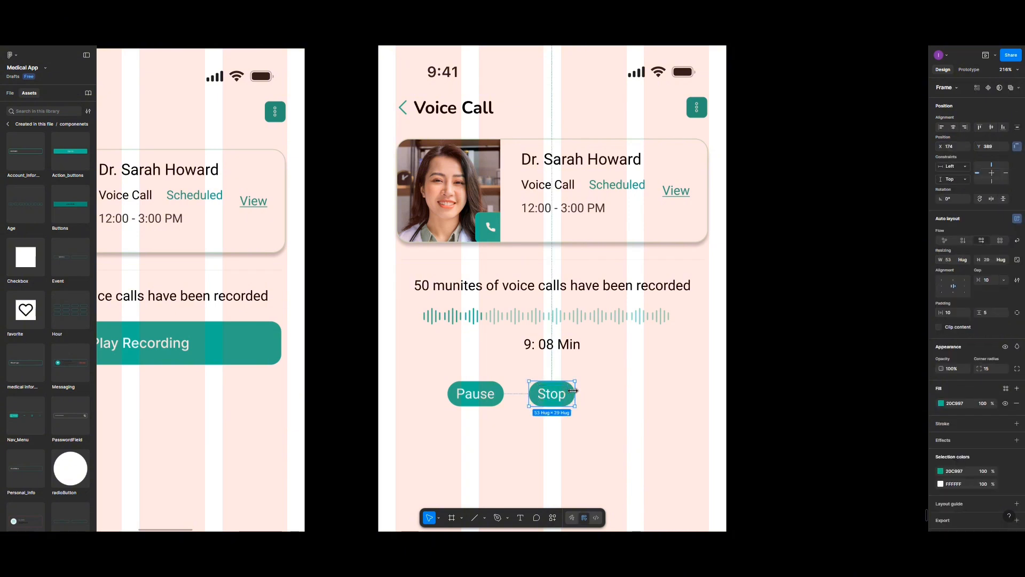
left_click(1017, 441)
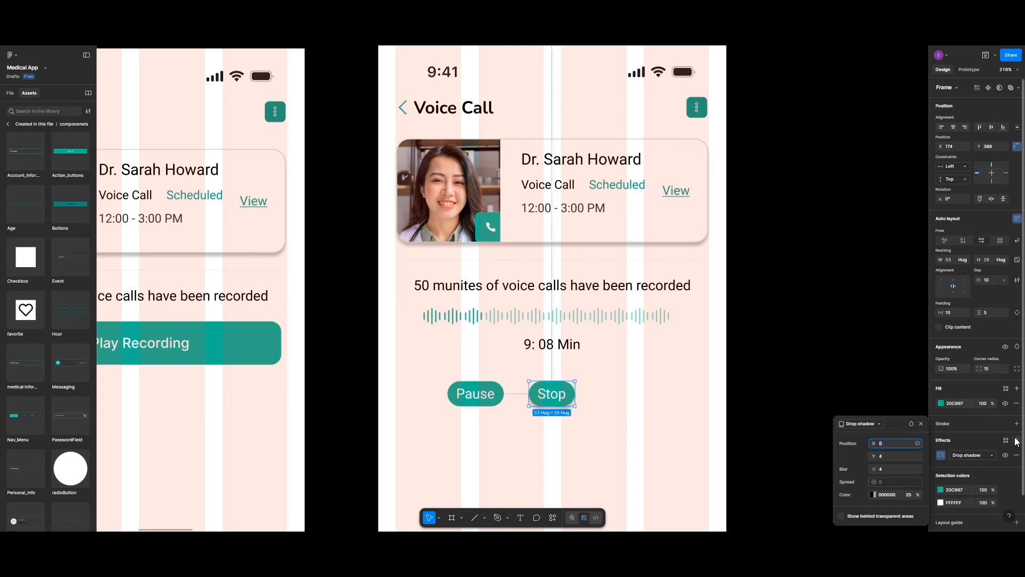
key("ctrl+z")
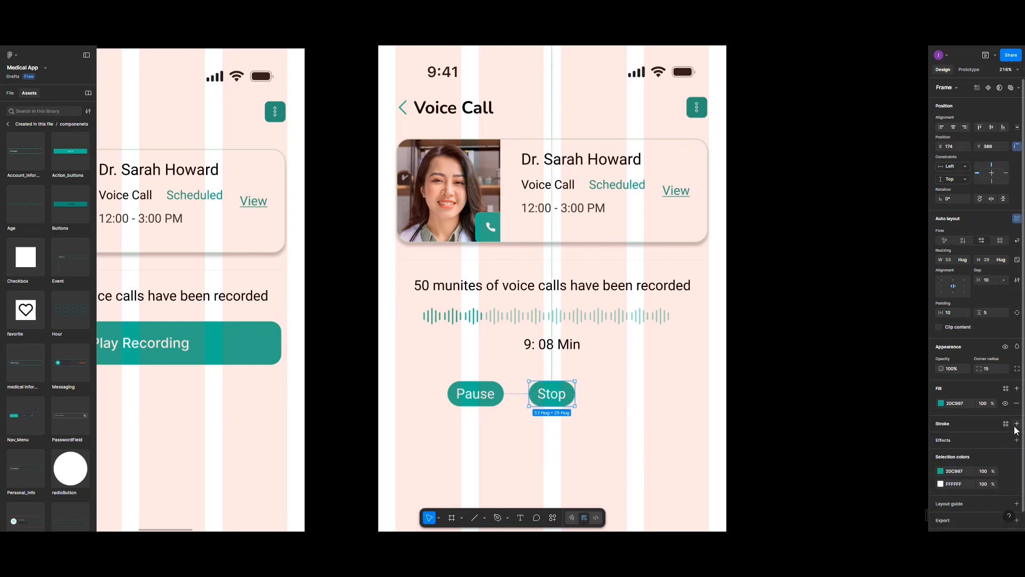
left_click(1016, 423)
left_click(1016, 403)
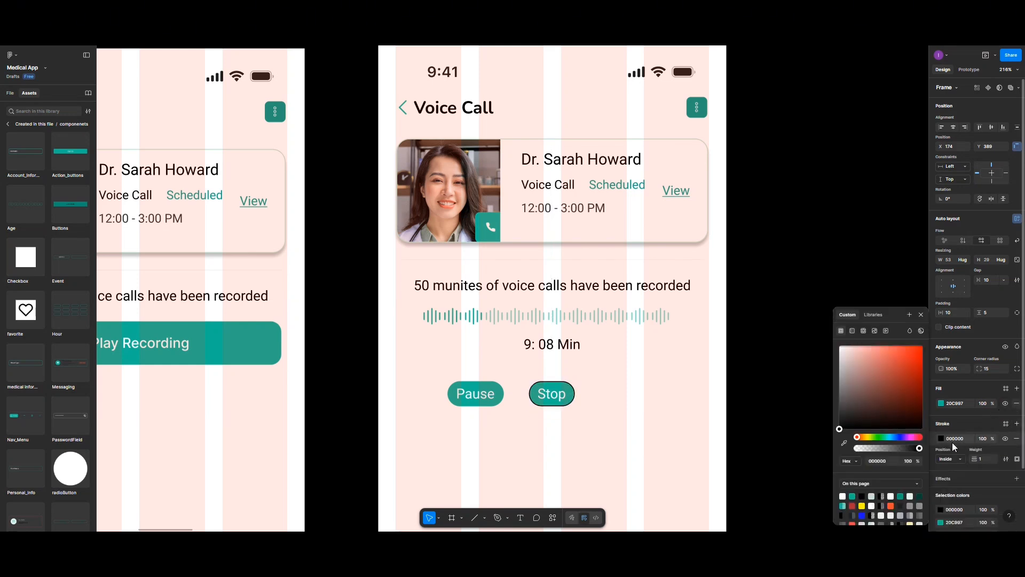
left_click(941, 419)
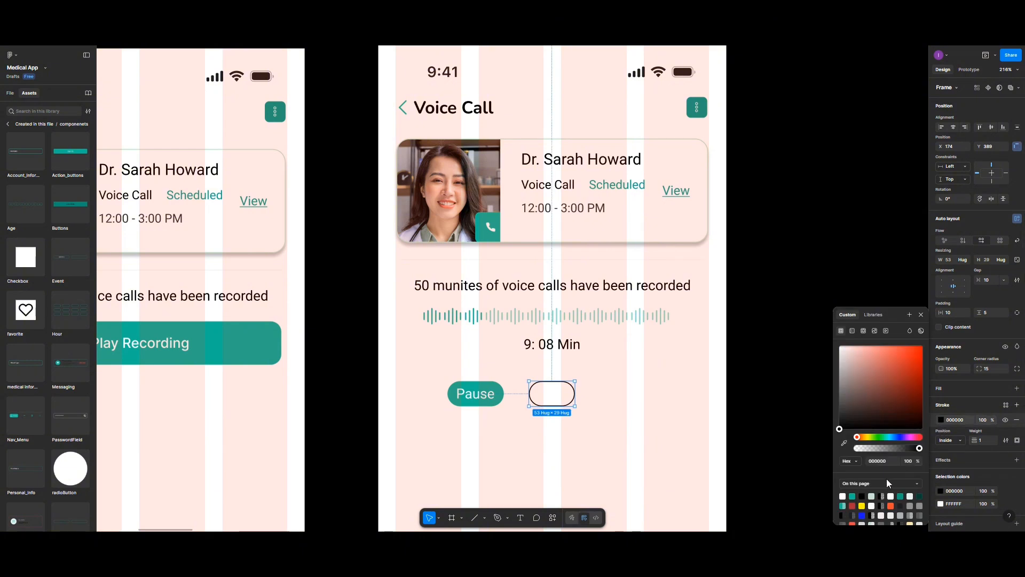
left_click(852, 496)
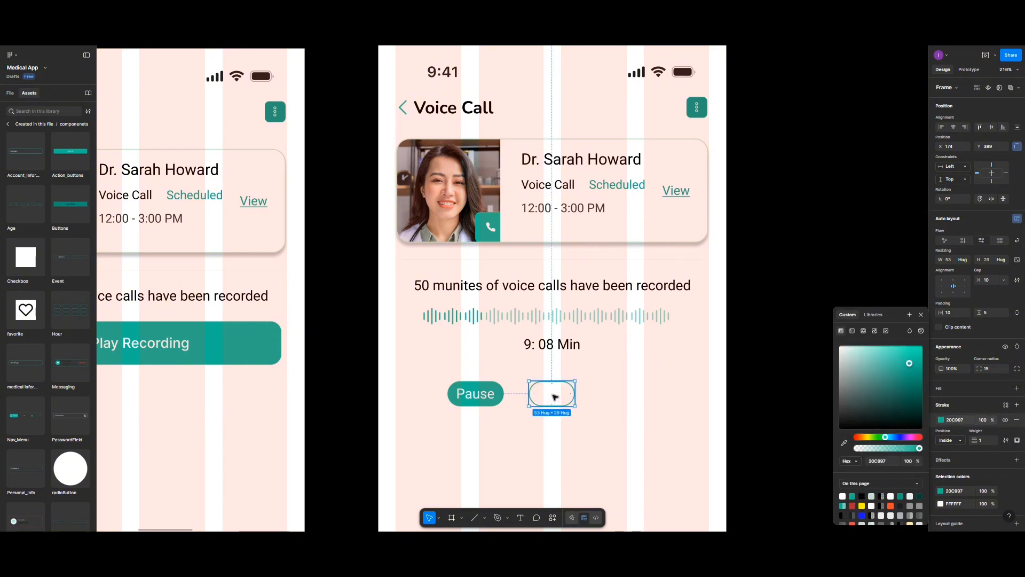
Recolour the Stop button's text teal 20C997
left_click(555, 397)
left_click(553, 394)
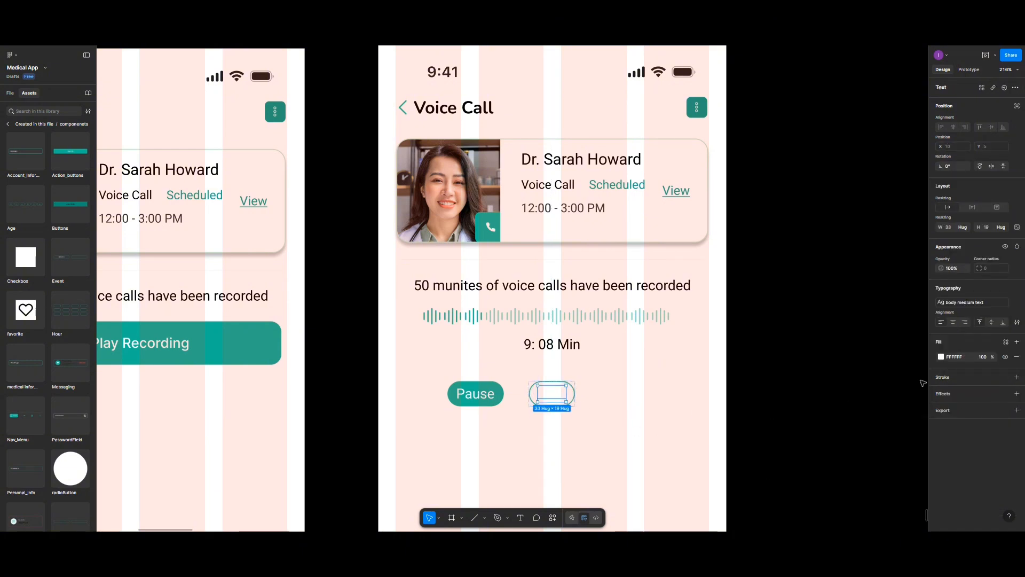
left_click(941, 356)
left_click(852, 496)
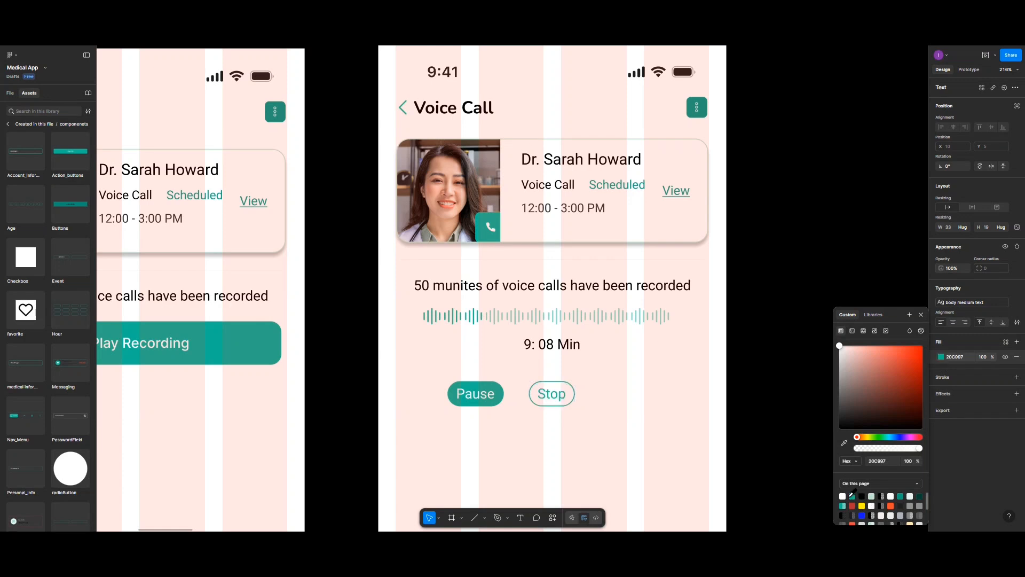
left_click(625, 407)
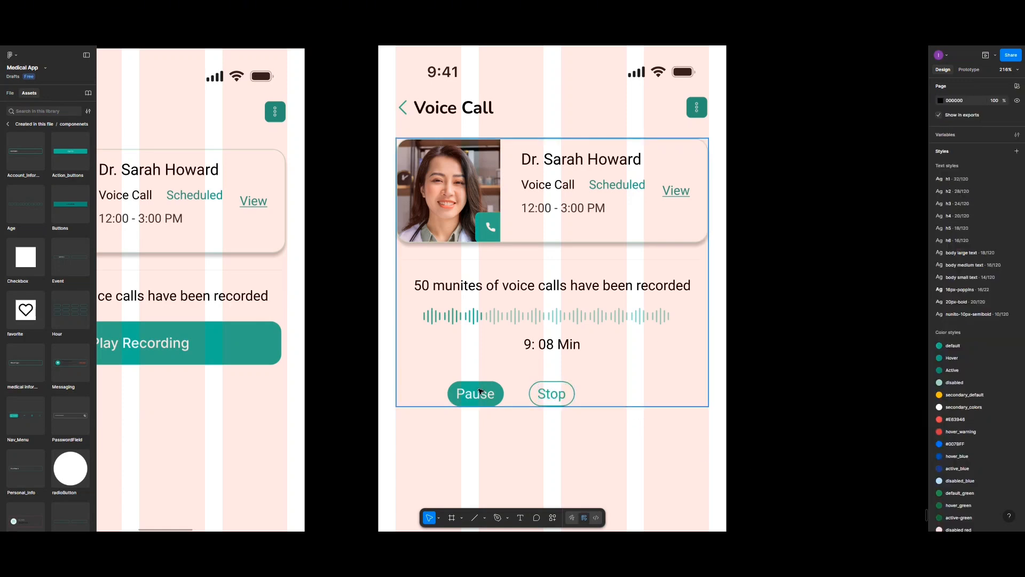
Set the Stop button's width to 65 to match the Pause button
left_click(480, 390)
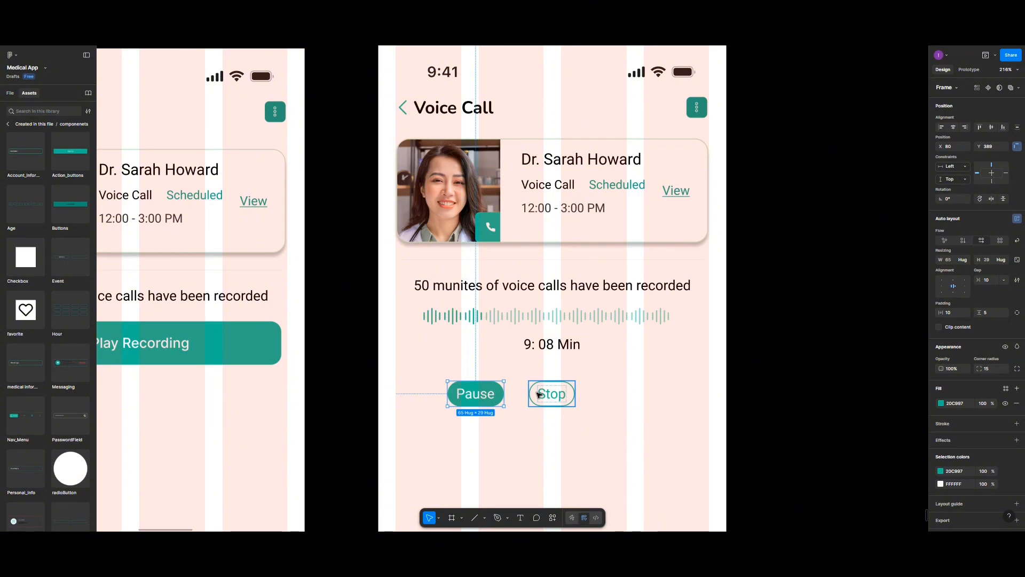
left_click(539, 394)
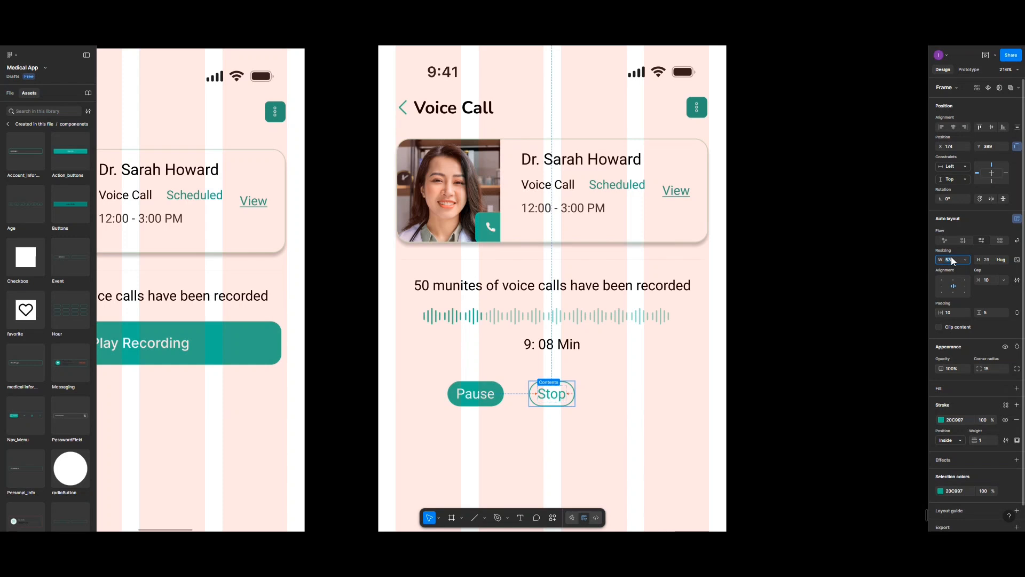
key("Return")
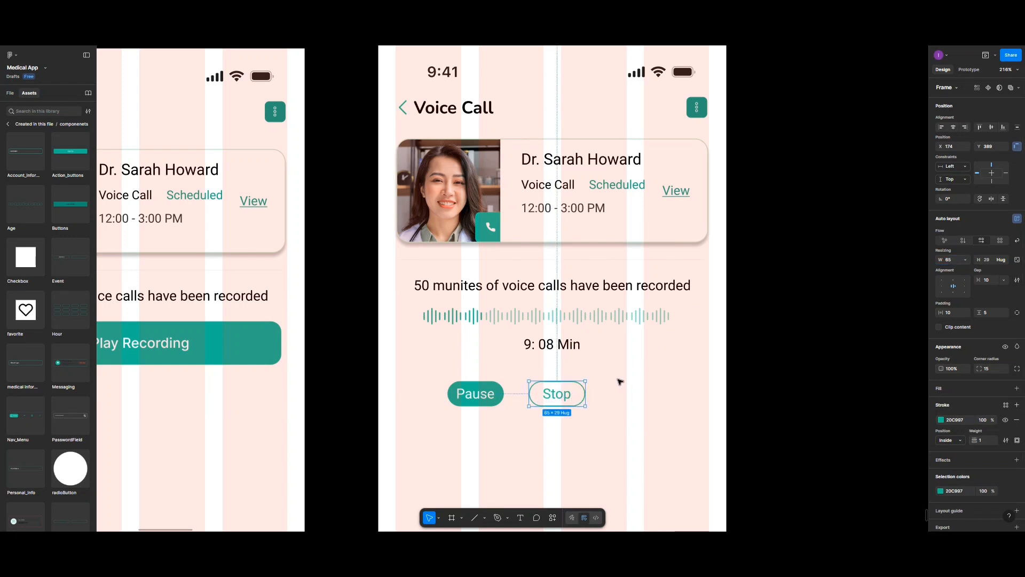
Set the horizontal spacing between the Pause and Stop buttons to 15
left_click(467, 392)
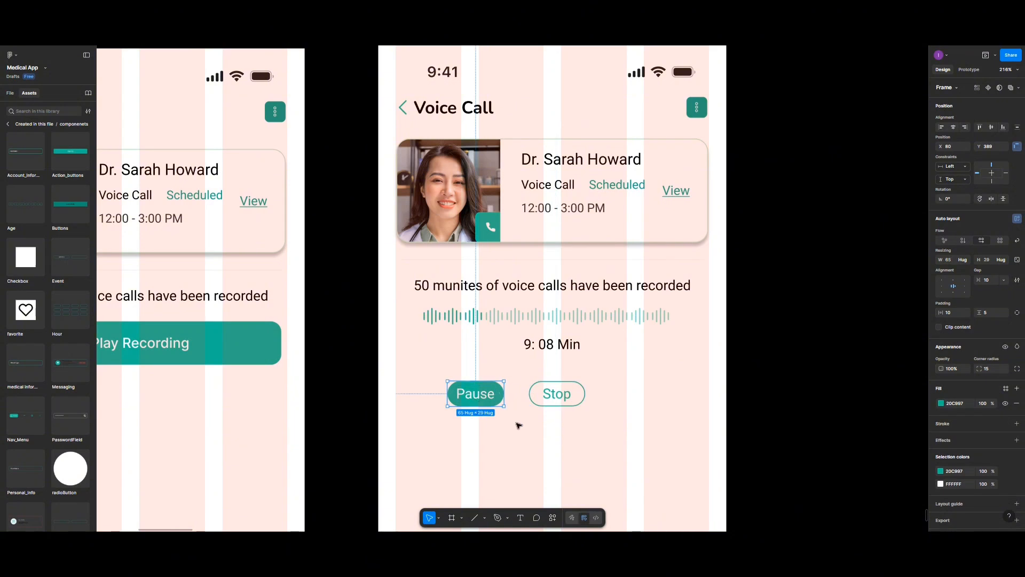
left_click(510, 427)
left_click_drag(444, 409, 607, 397)
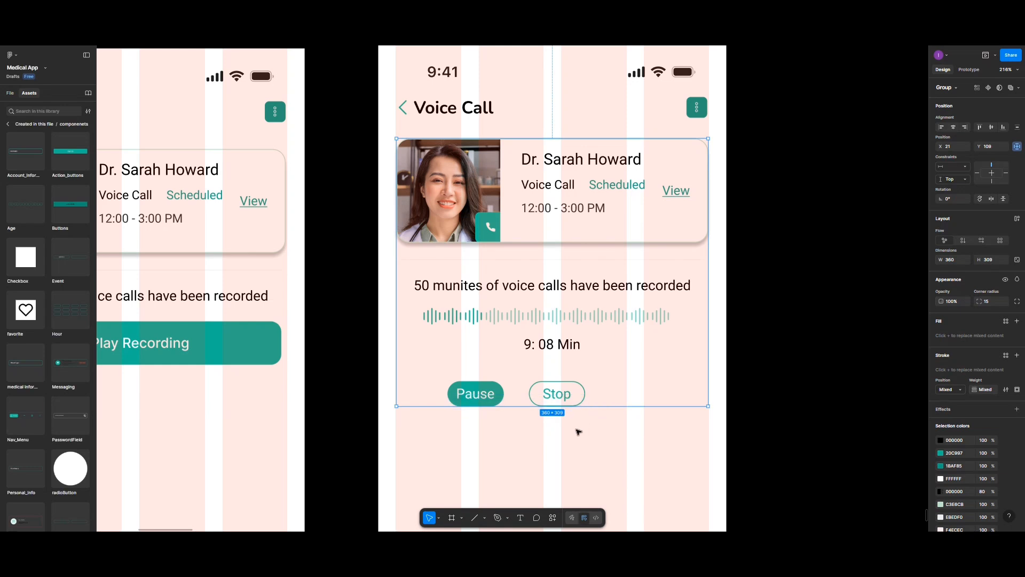
left_click(579, 429)
double_click(472, 394)
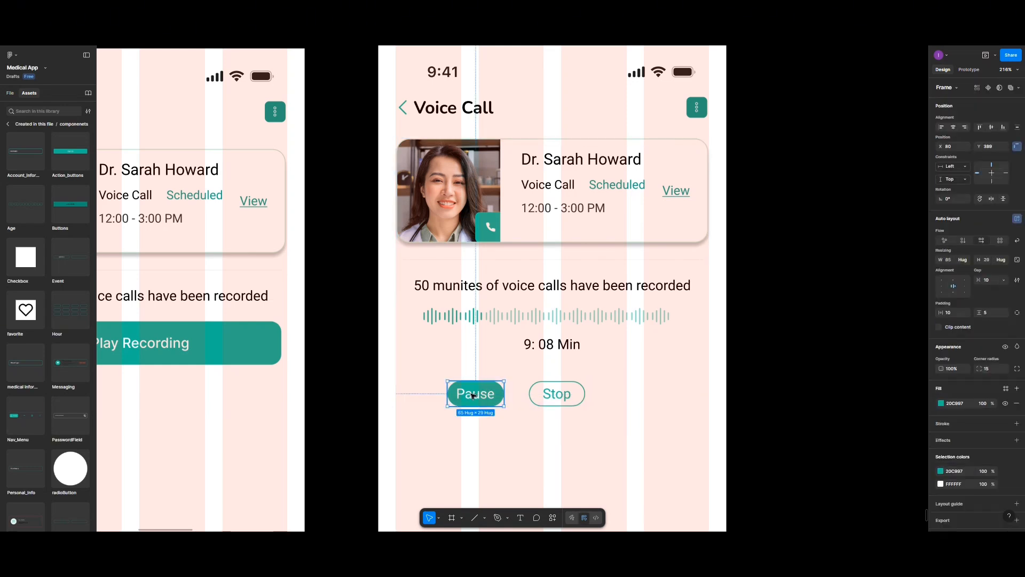
left_click(586, 394, "shift")
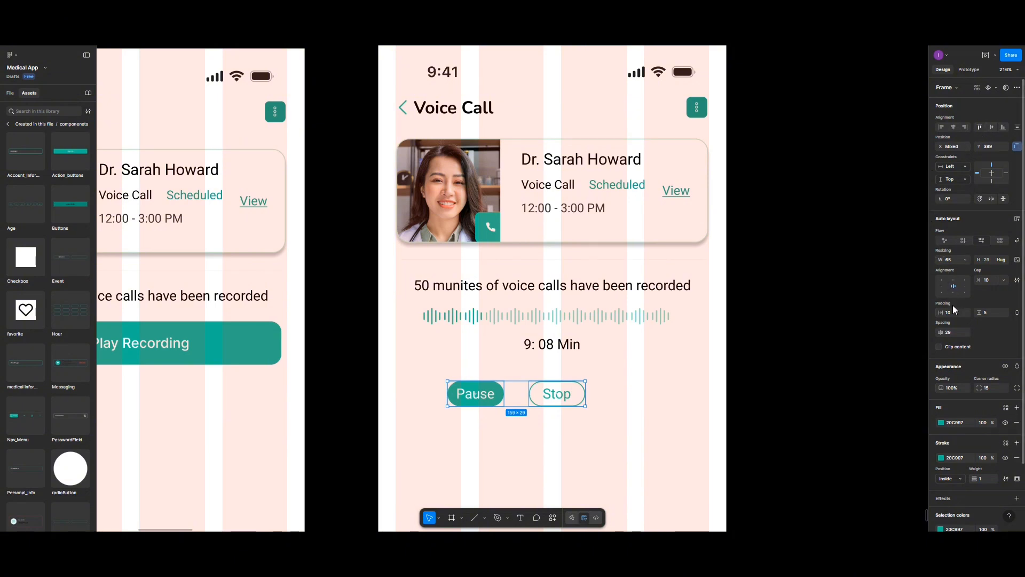
left_click(951, 332)
key("Return")
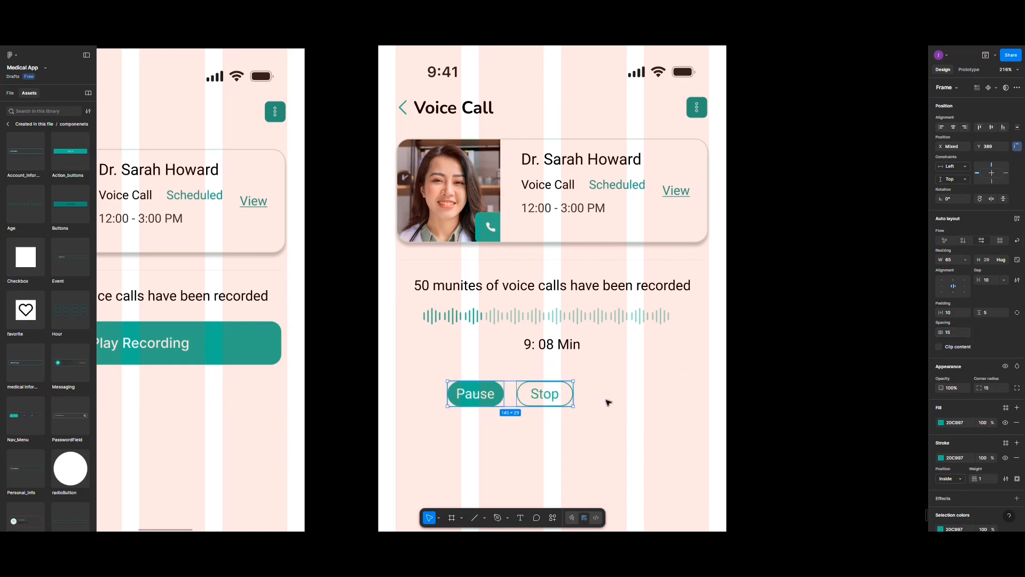
Group the Pause and Stop buttons and centre the group horizontally below the time label
key("ctrl+g")
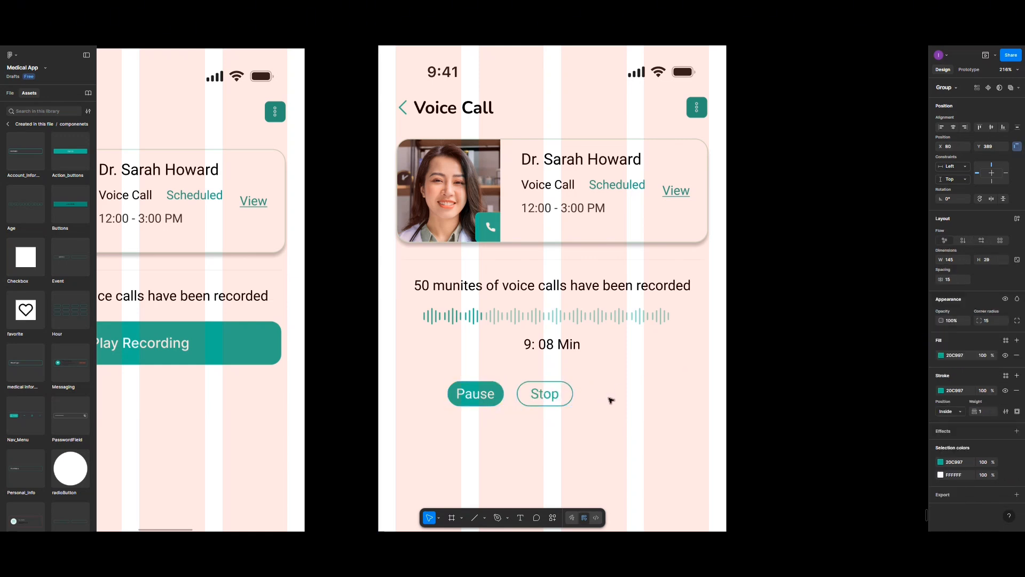
left_click(952, 127)
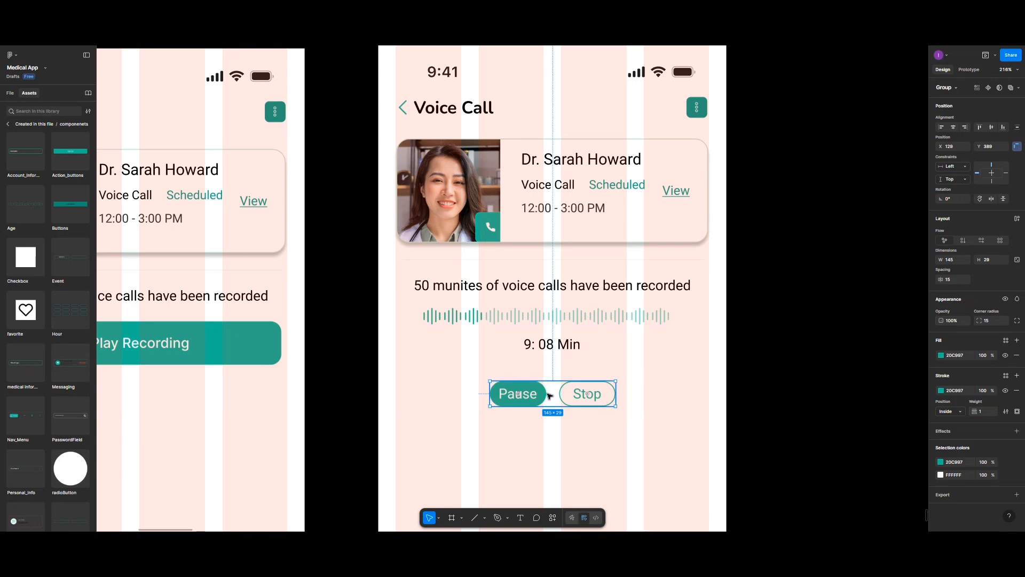
Distribute the doctor card, divider, recorded-calls text, waveform and time label with even vertical spacing
left_click(542, 350)
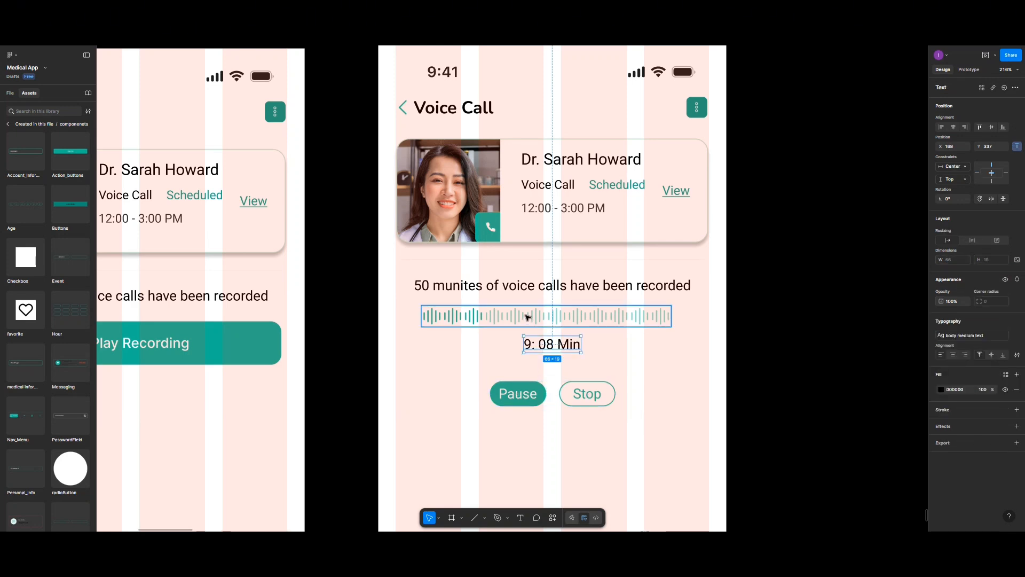
left_click(527, 316, "shift")
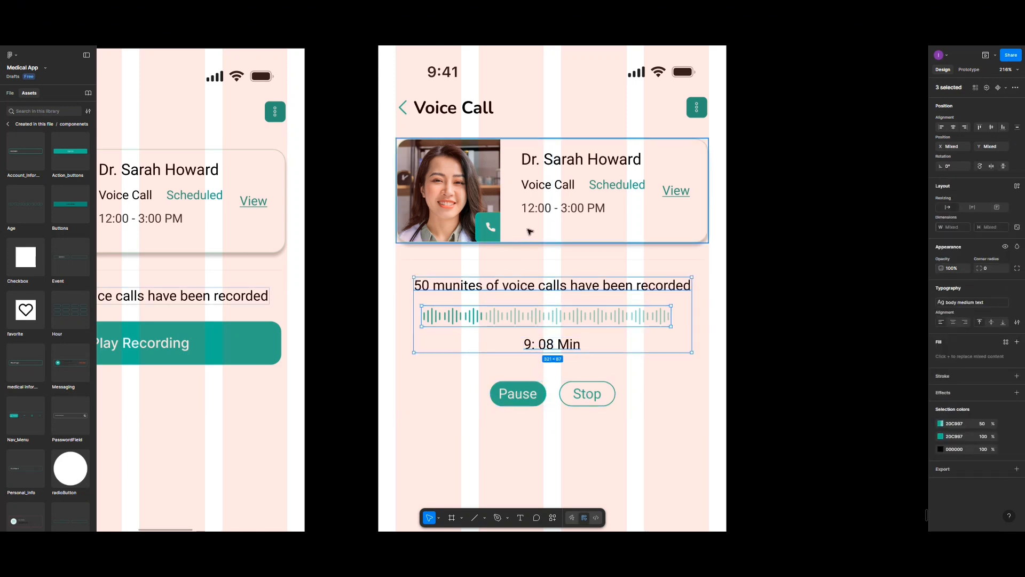
left_click(531, 232, "shift")
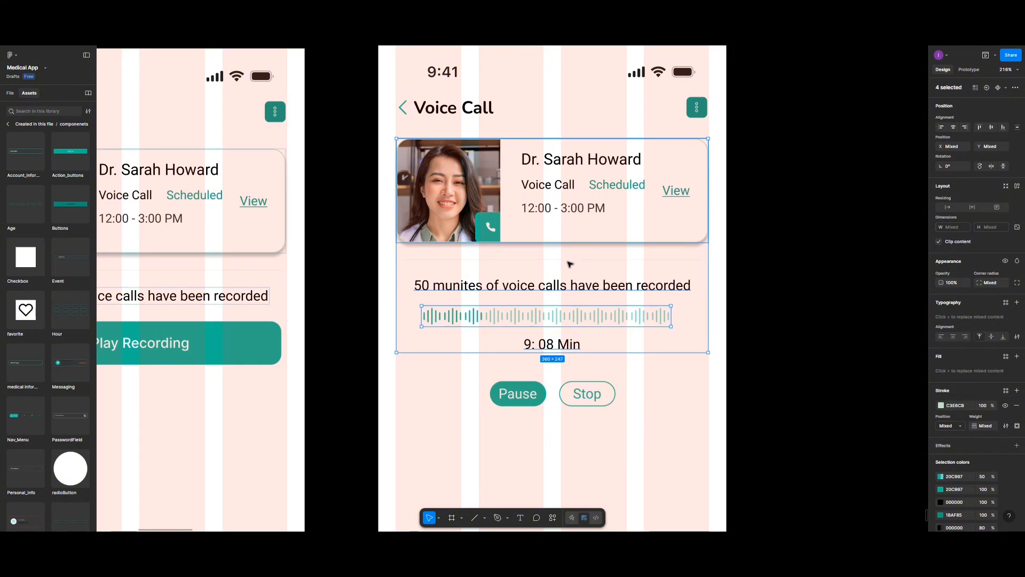
left_click(569, 260, "shift")
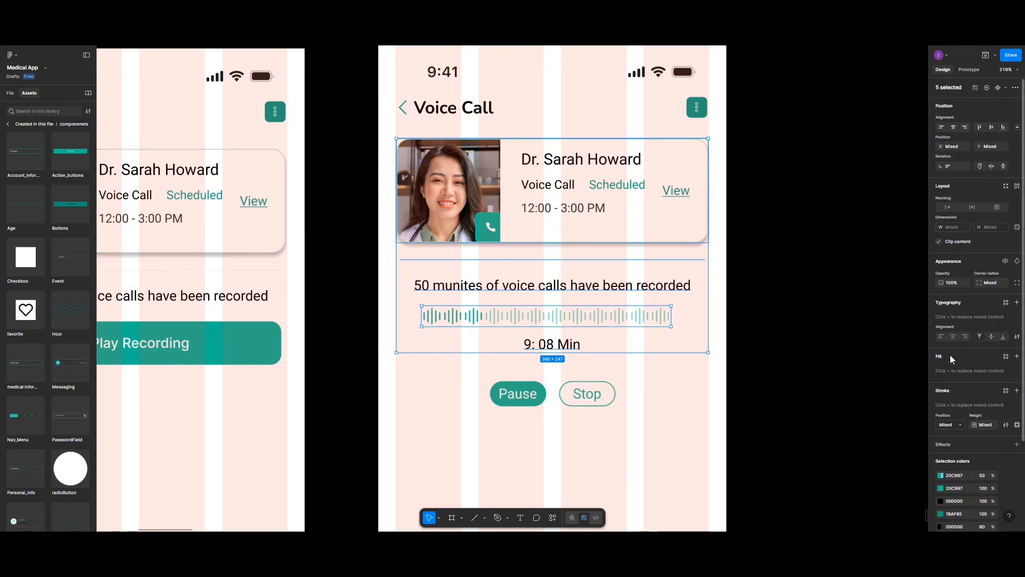
left_click(1018, 127)
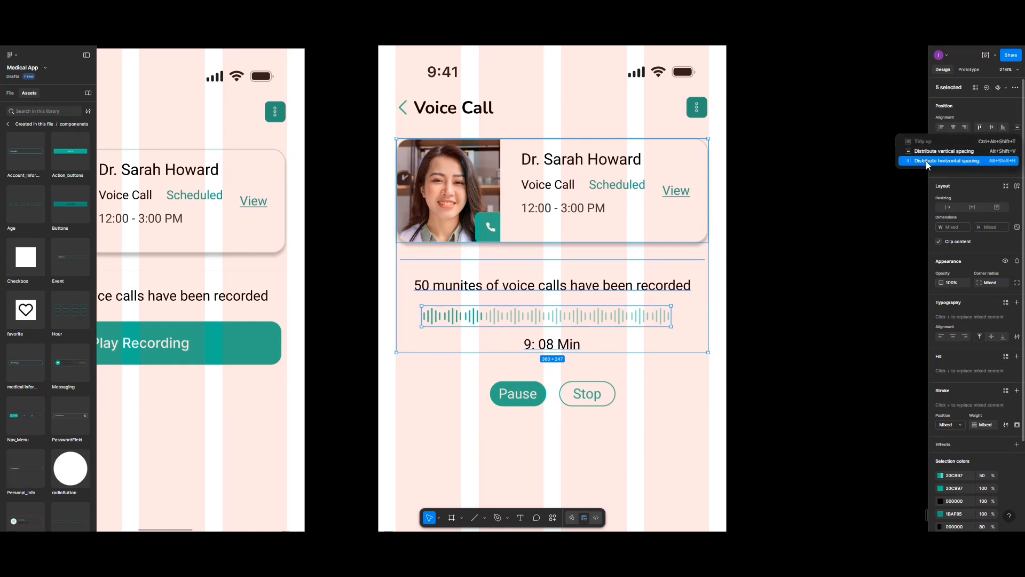
left_click(927, 154)
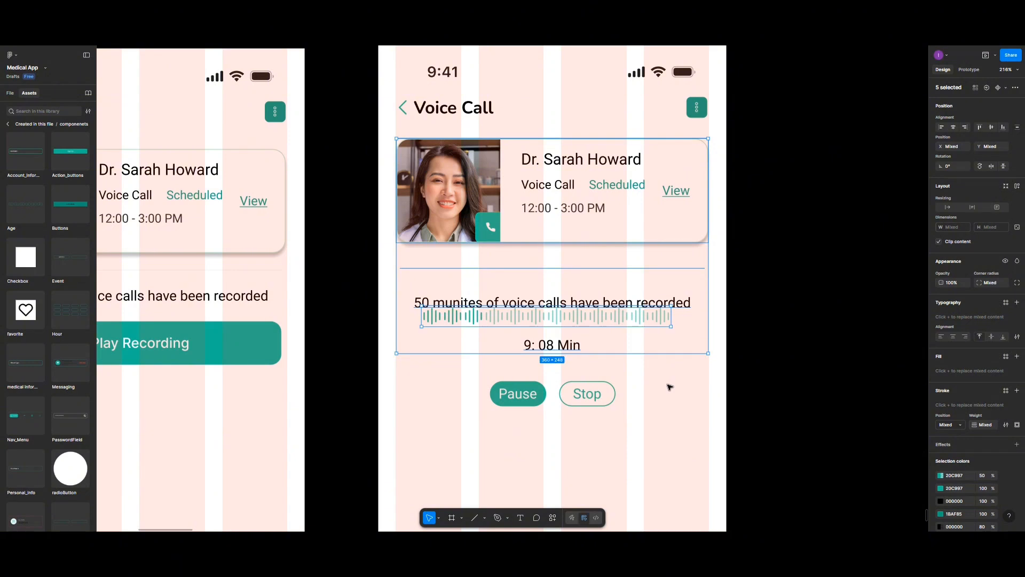
Move the recorded-calls text up so it sits between the divider and the waveform without overlapping
left_click(670, 387)
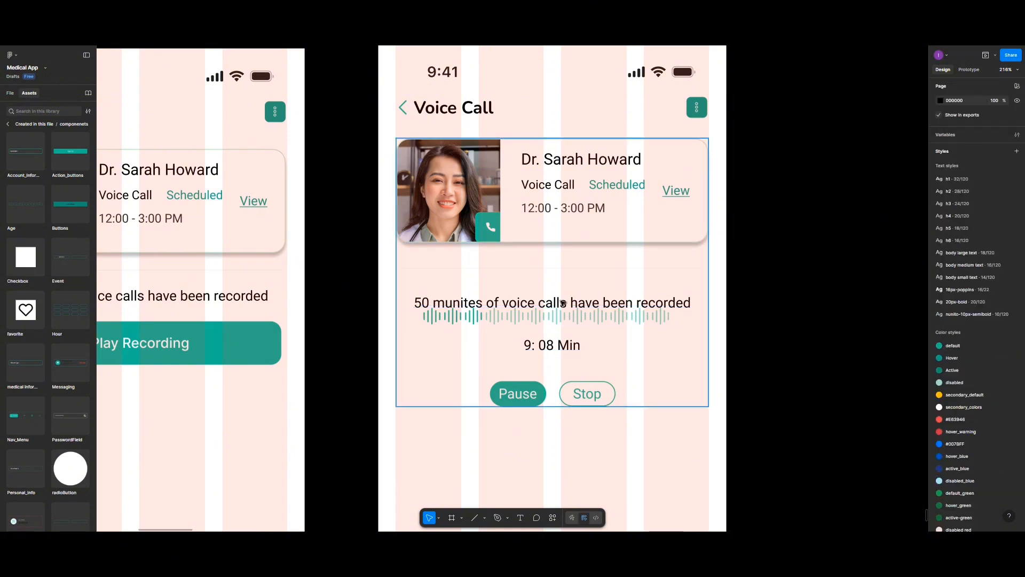
left_click(563, 304)
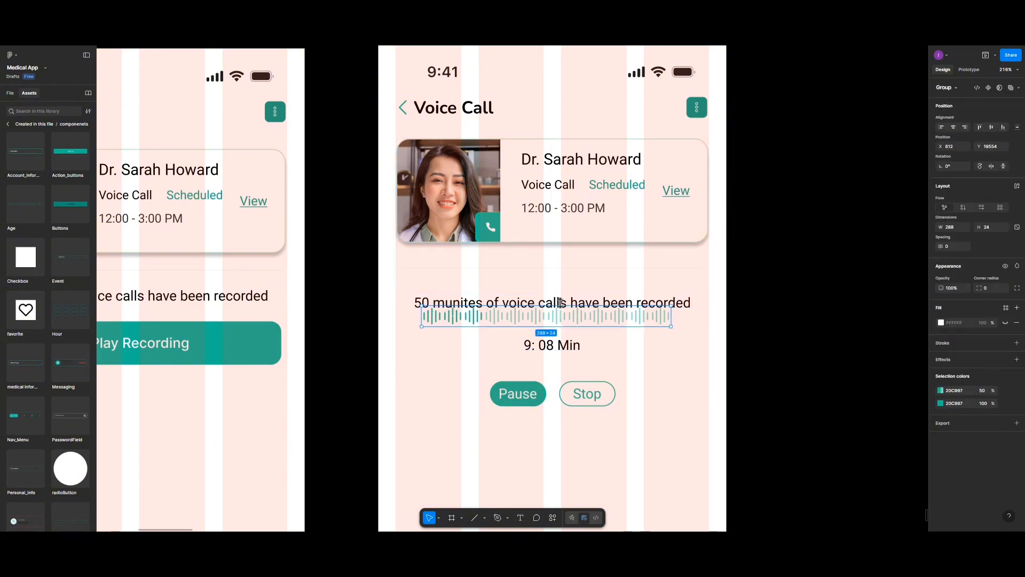
left_click_drag(595, 303, 594, 290)
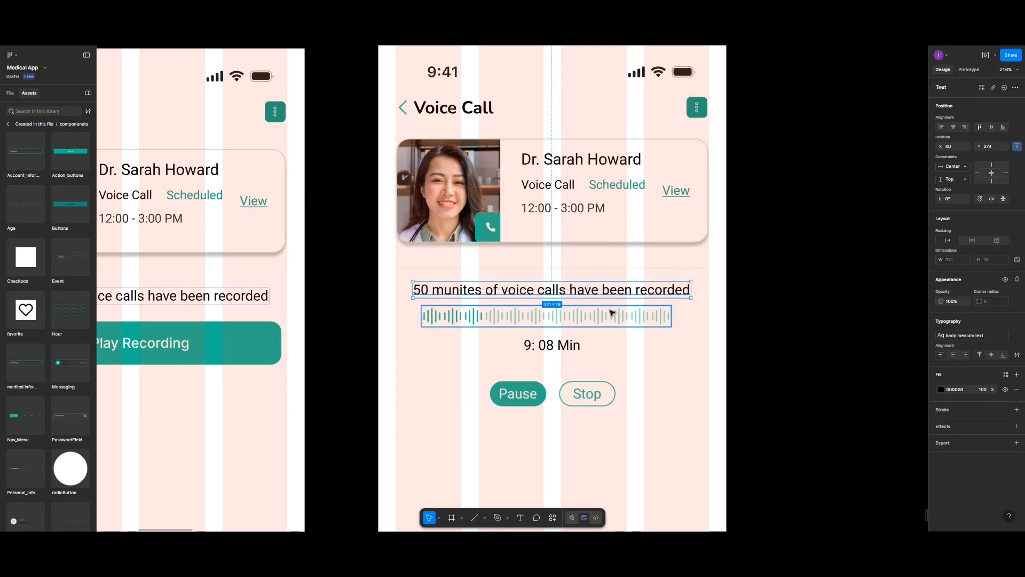
Try to distribute the spacing between the recorded-calls text and the waveform
left_click(612, 312, "shift")
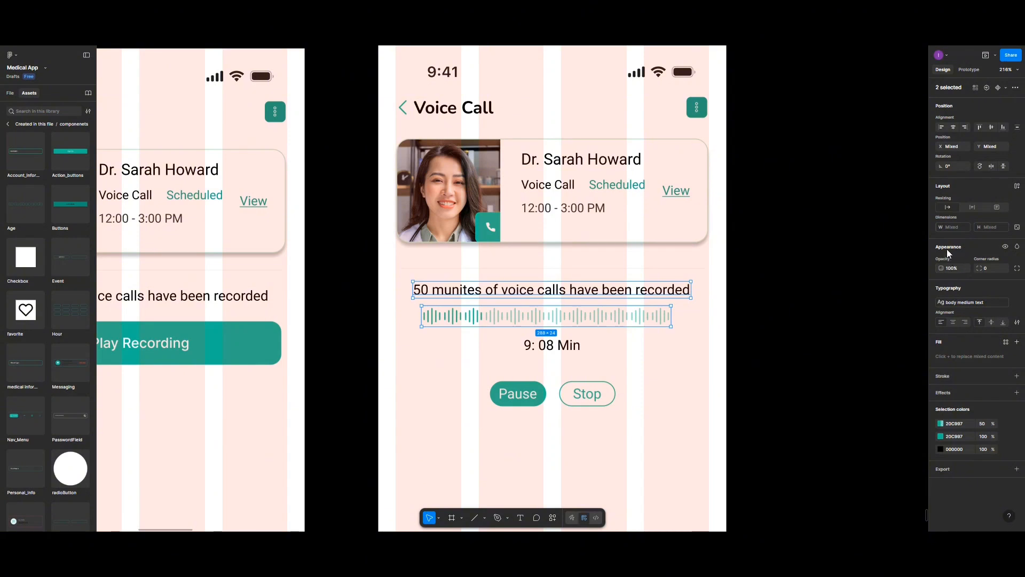
left_click(1016, 127)
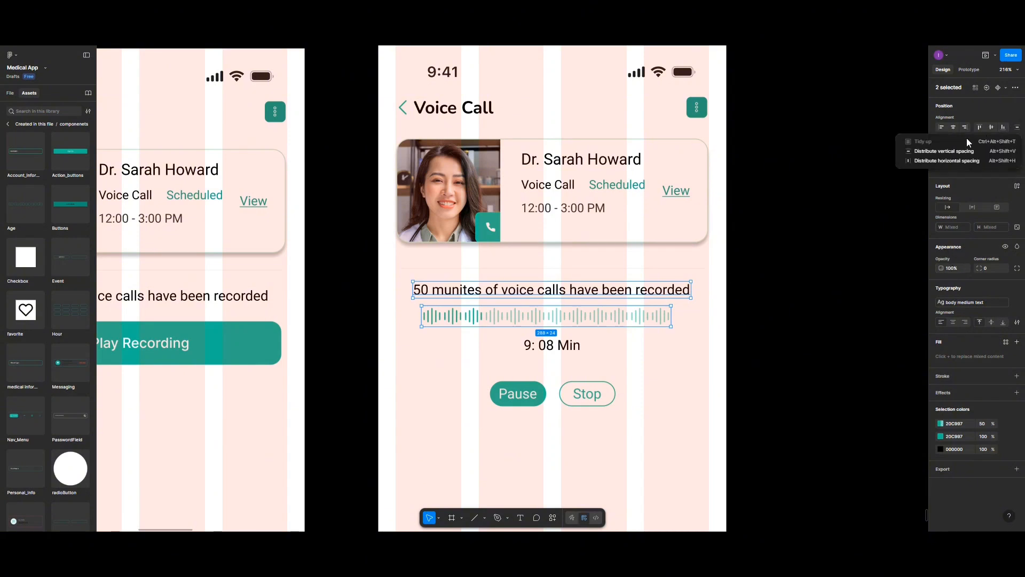
left_click(920, 161)
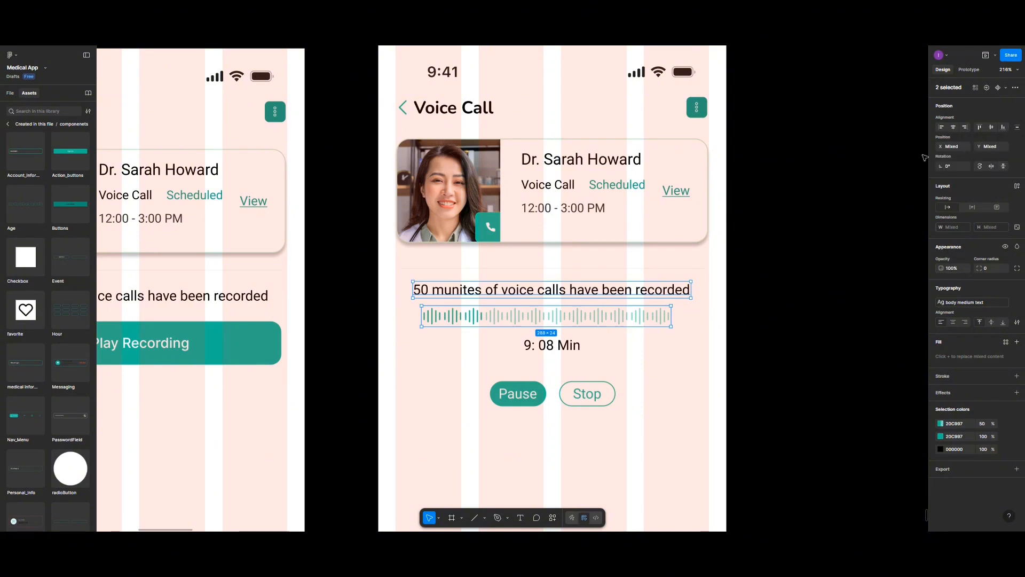
left_click(1017, 127)
left_click(949, 157)
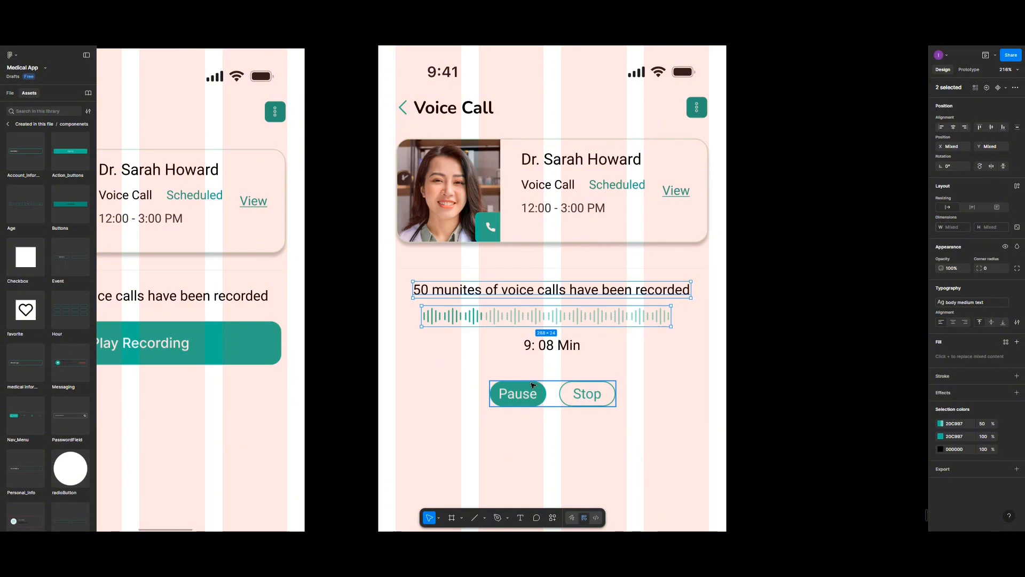
Set the vertical spacing between the time label and the Pause and Stop button group to 25
left_click(533, 385)
left_click(540, 349, "shift")
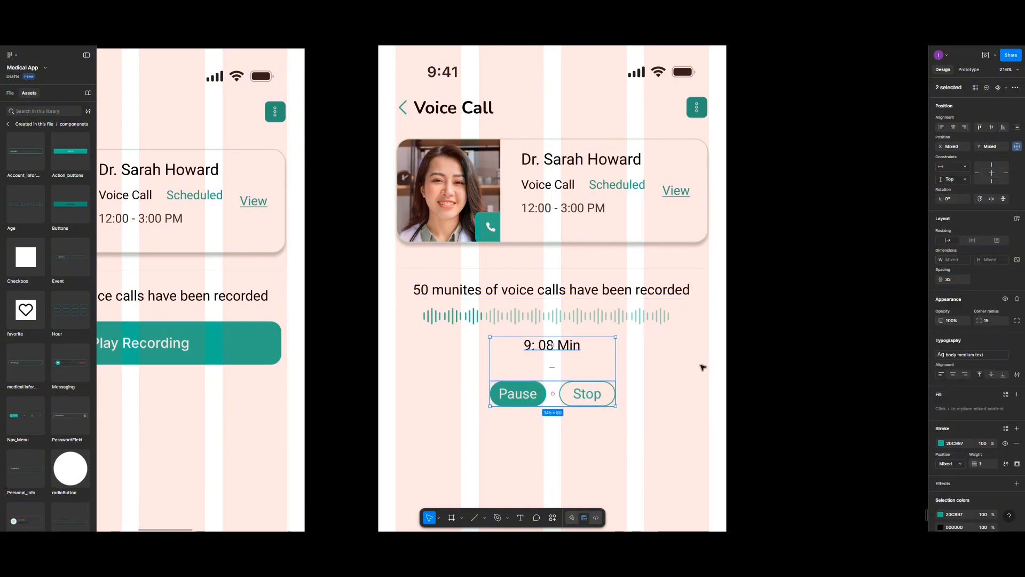
left_click(952, 281)
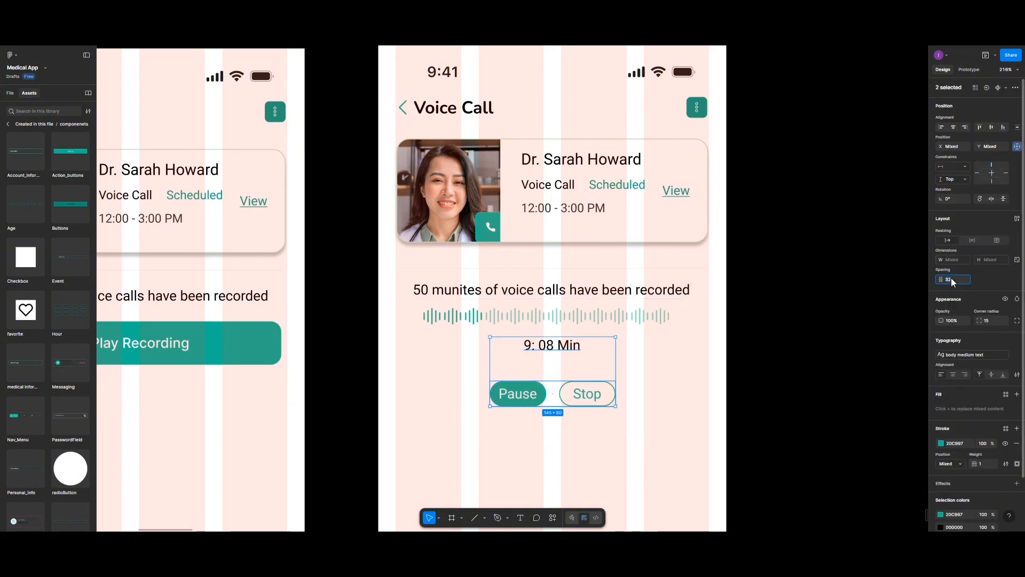
type("25")
key("Return")
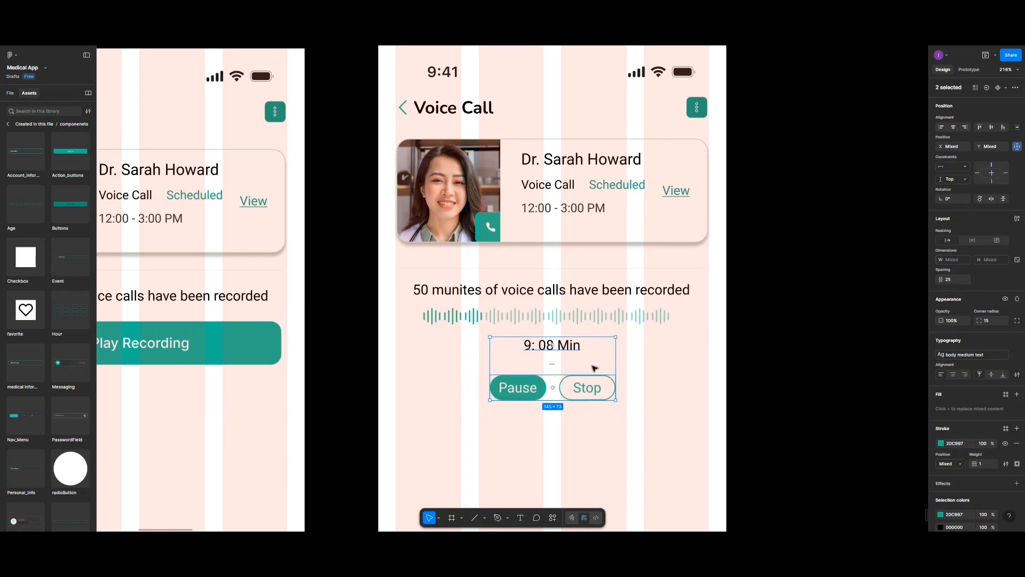
left_click(633, 355)
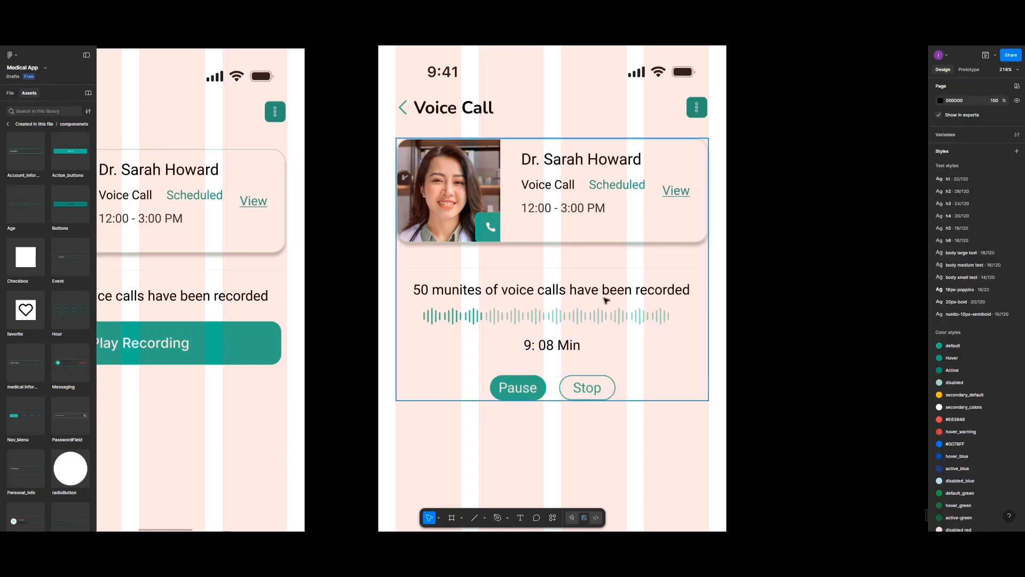
Review the three call history screens side by side and examine the playback layout on the third one up close
scroll(570, 369, "down", 5)
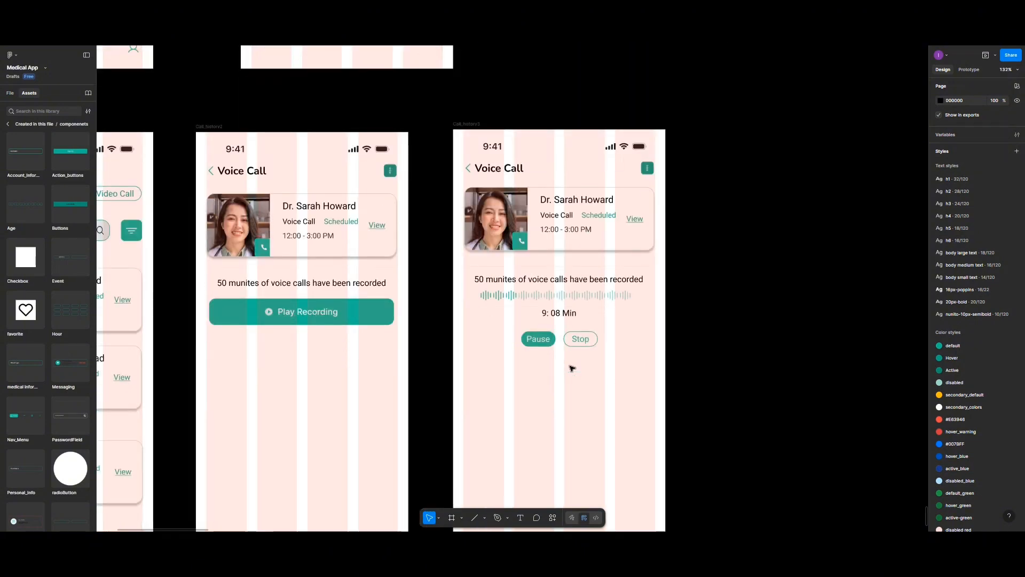
scroll(571, 368, "left", 3)
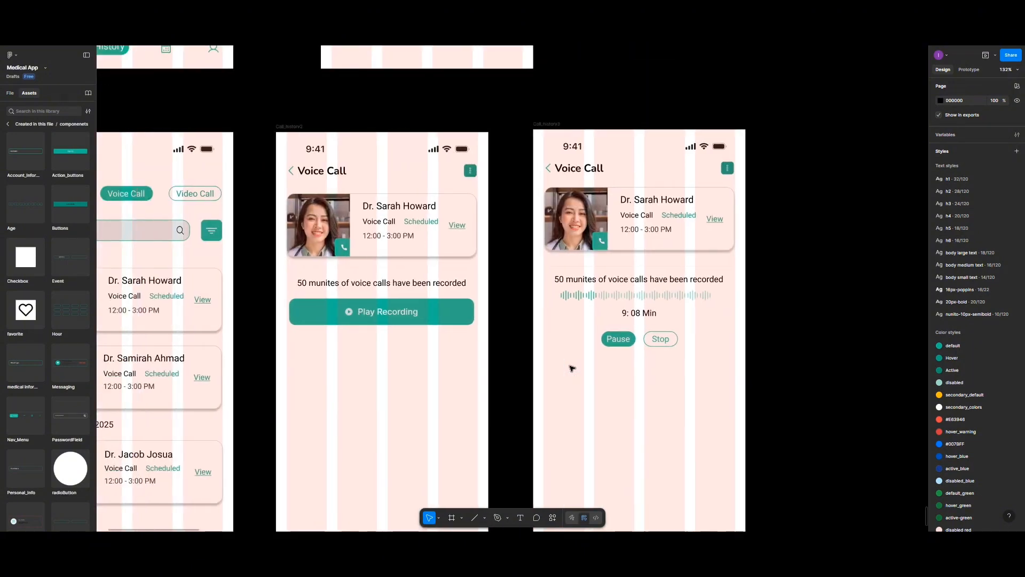
scroll(572, 369, "left", 5)
scroll(572, 369, "down", 3)
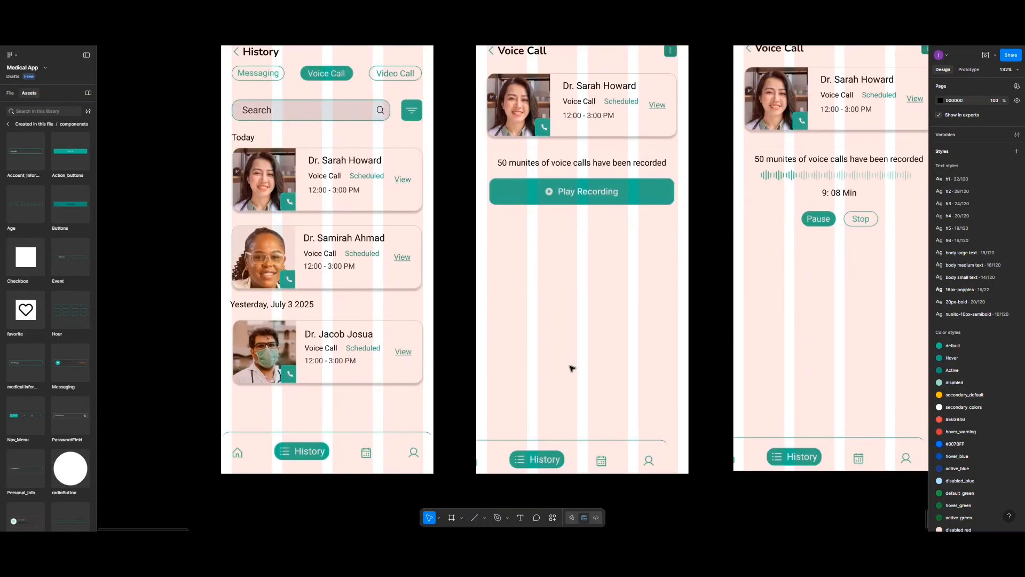
scroll(572, 368, "up", 3)
scroll(572, 368, "down", 3)
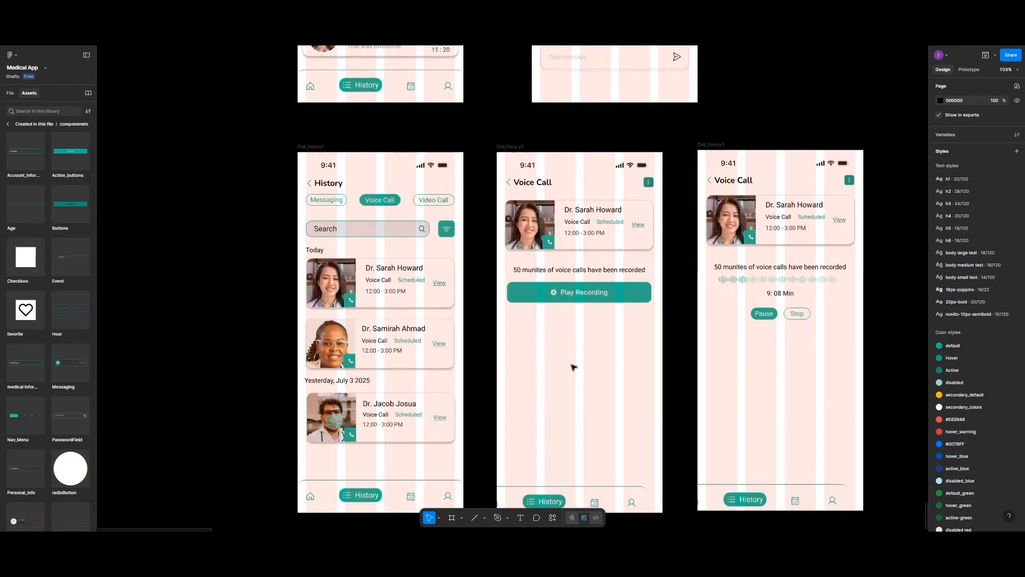
scroll(595, 382, "down", 2)
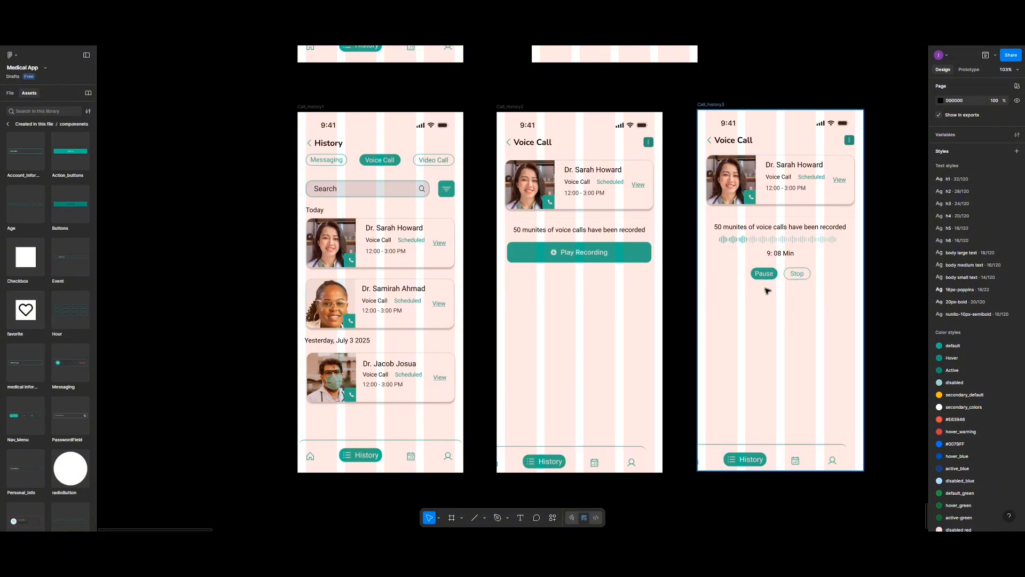
scroll(767, 289, "up", 5)
scroll(767, 290, "down", 2)
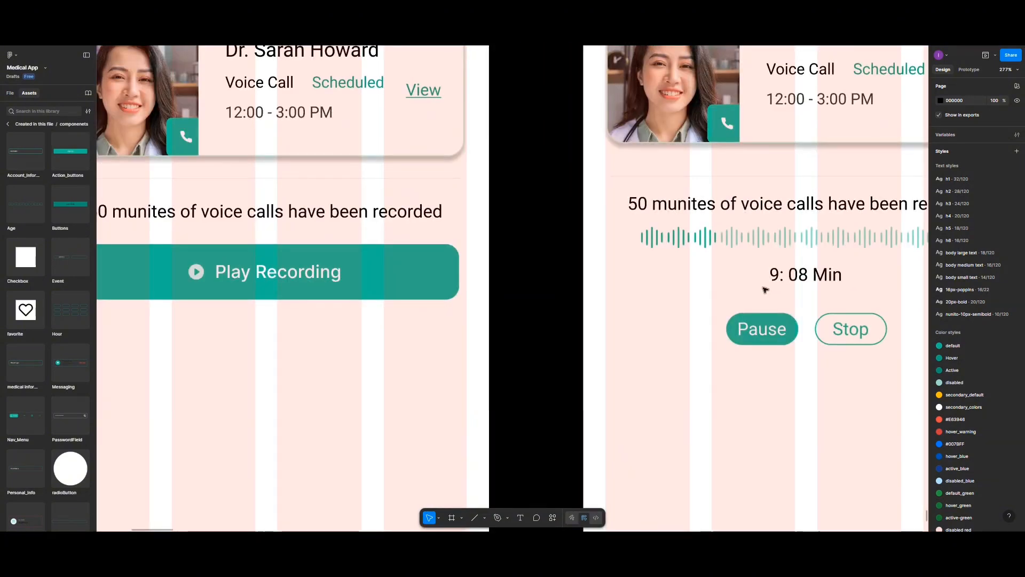
scroll(762, 290, "right", 2)
scroll(762, 291, "up", 2)
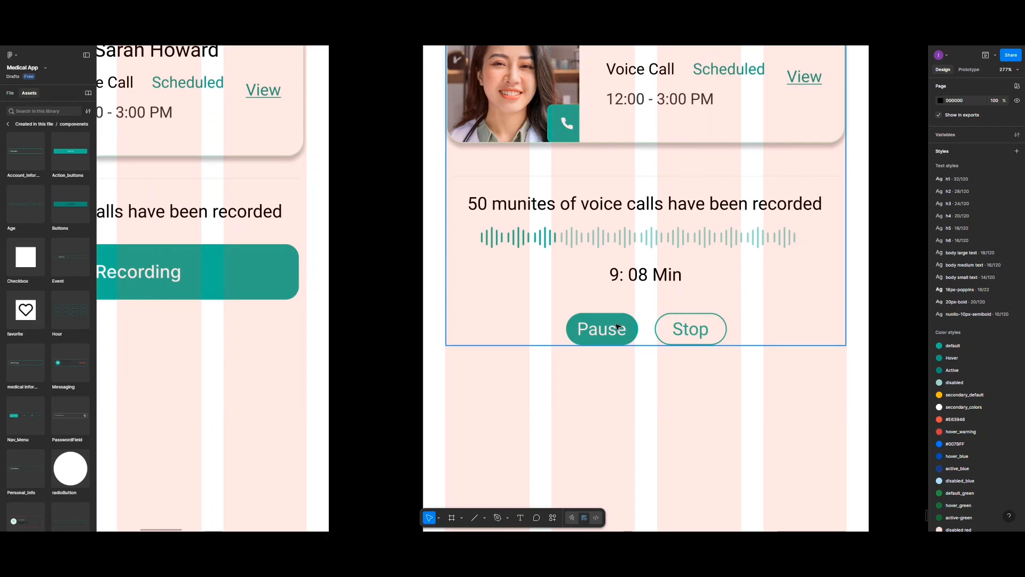
left_click(624, 237)
scroll(636, 285, "down", 3)
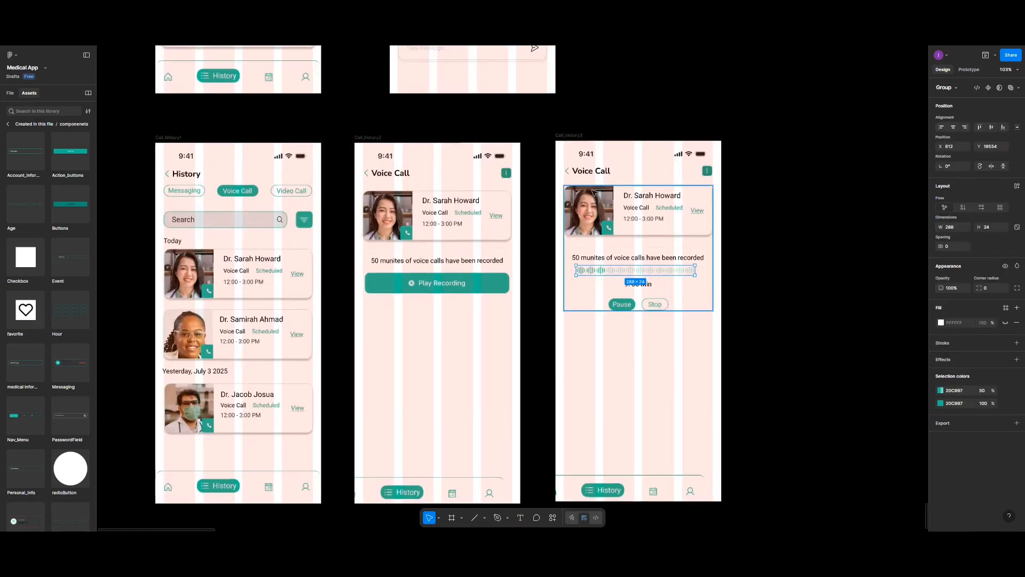
Preview the Call_history3 frame on the phone mockup to check the playback screen, and close the preview
left_click(569, 137)
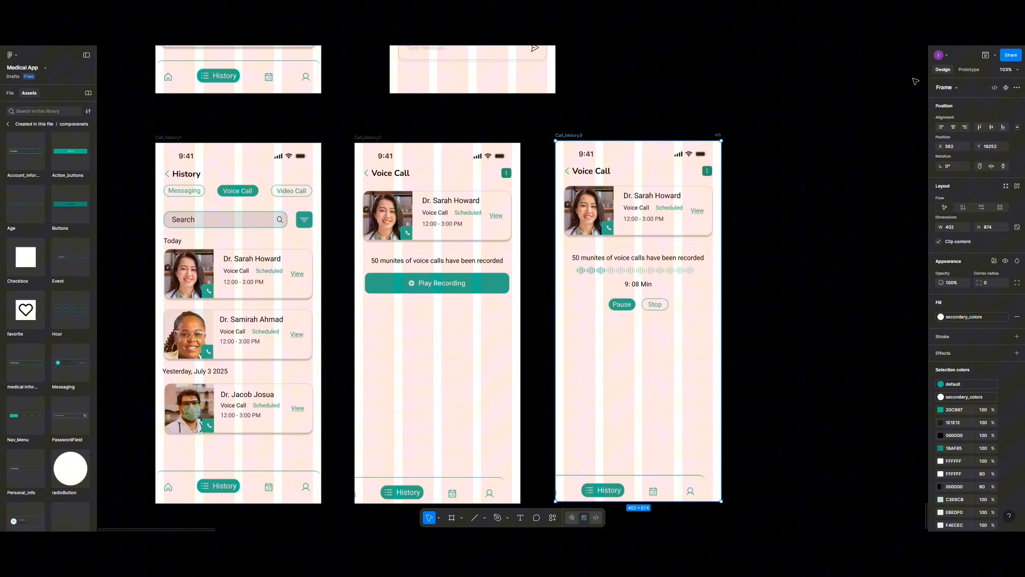
left_click(986, 56)
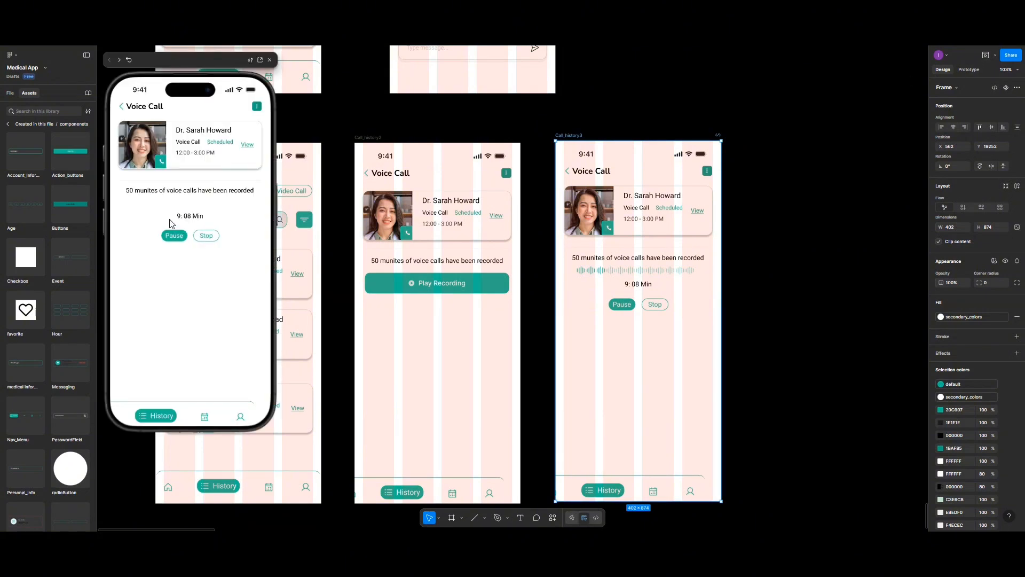
left_click(270, 60)
Move the waveform into the Call_history3 frame between the recorded-calls text and the time label, and centre it horizontally
left_click(610, 275)
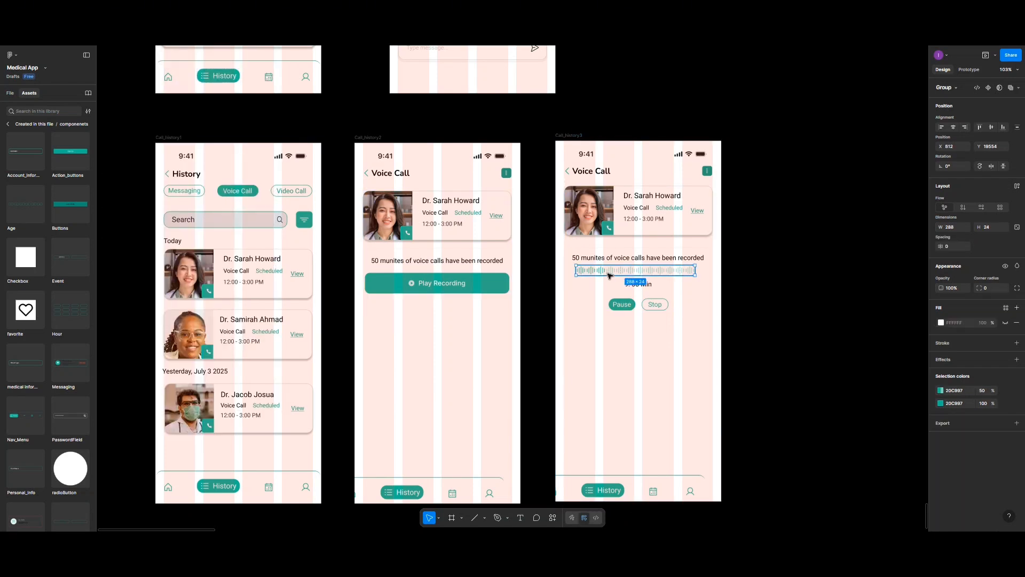
left_click_drag(610, 275, 638, 407)
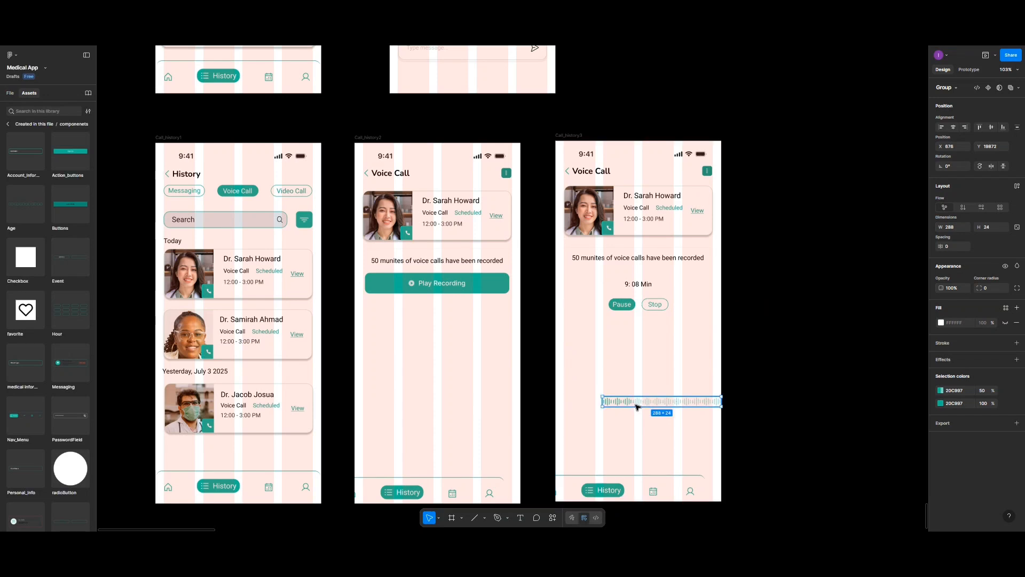
left_click(954, 124)
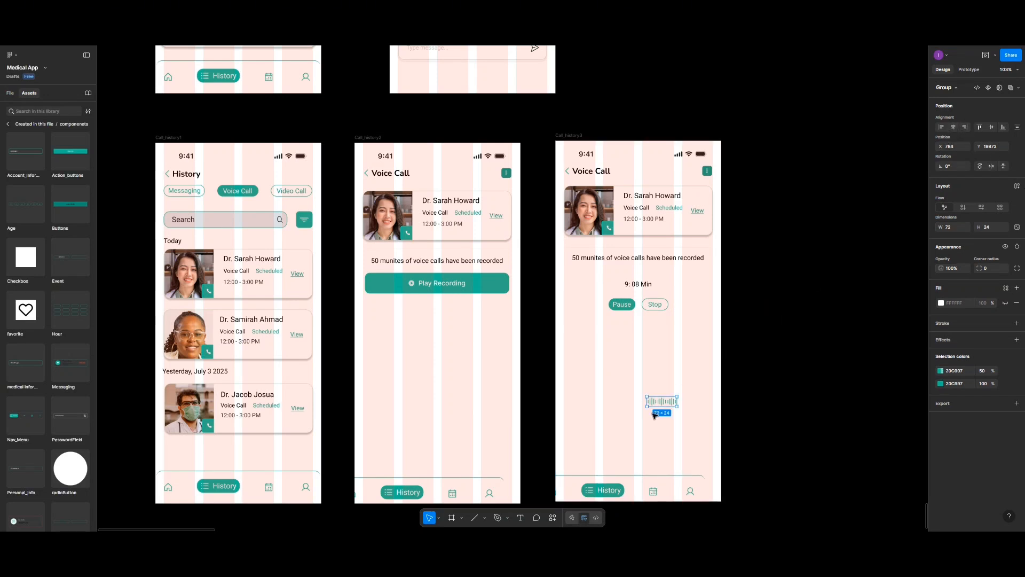
key("ctrl+z")
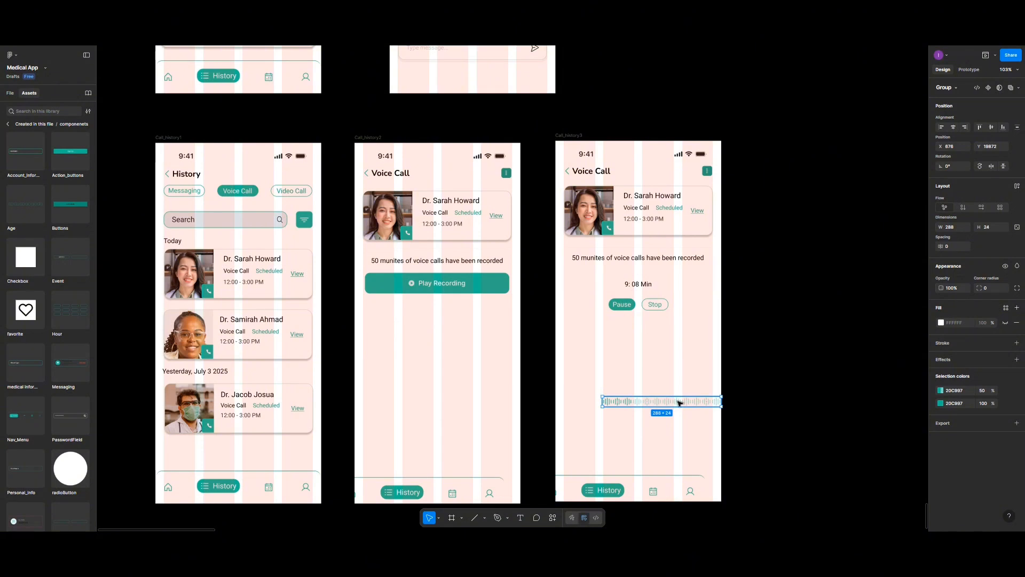
left_click_drag(696, 403, 598, 276)
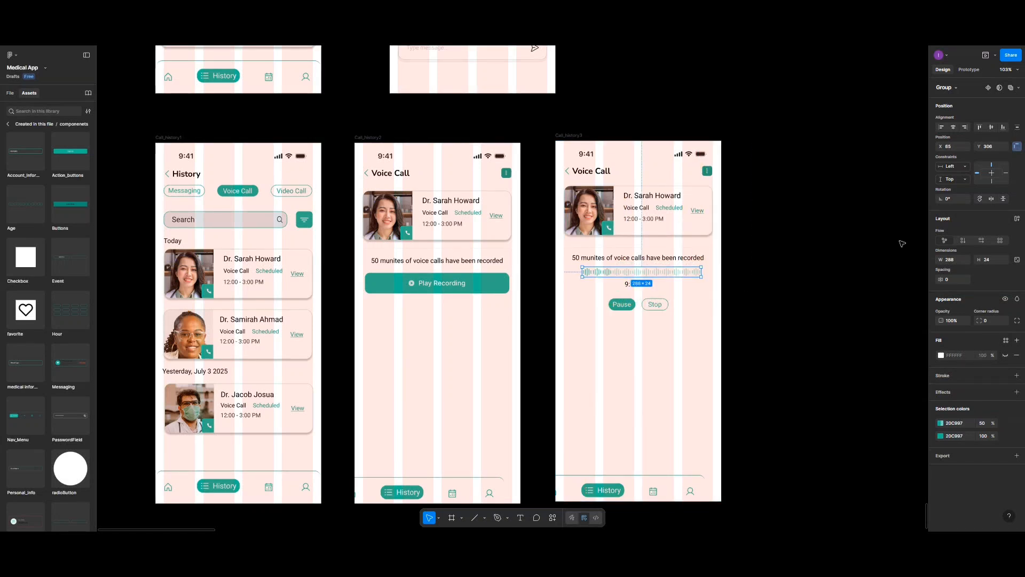
left_click(952, 128)
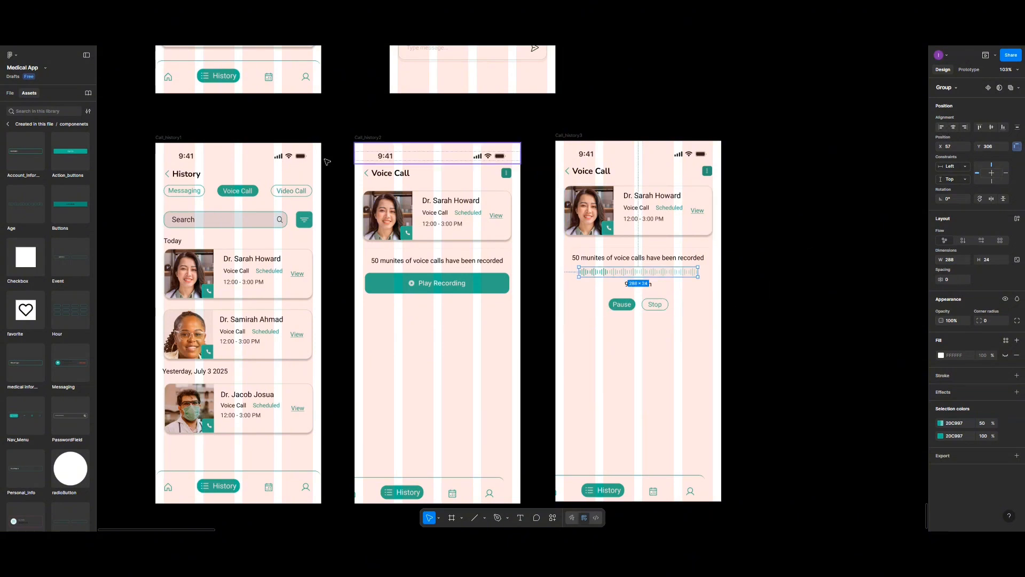
Preview Call_history3 again to check the repositioned waveform, and close the preview
left_click(570, 136)
left_click(987, 57)
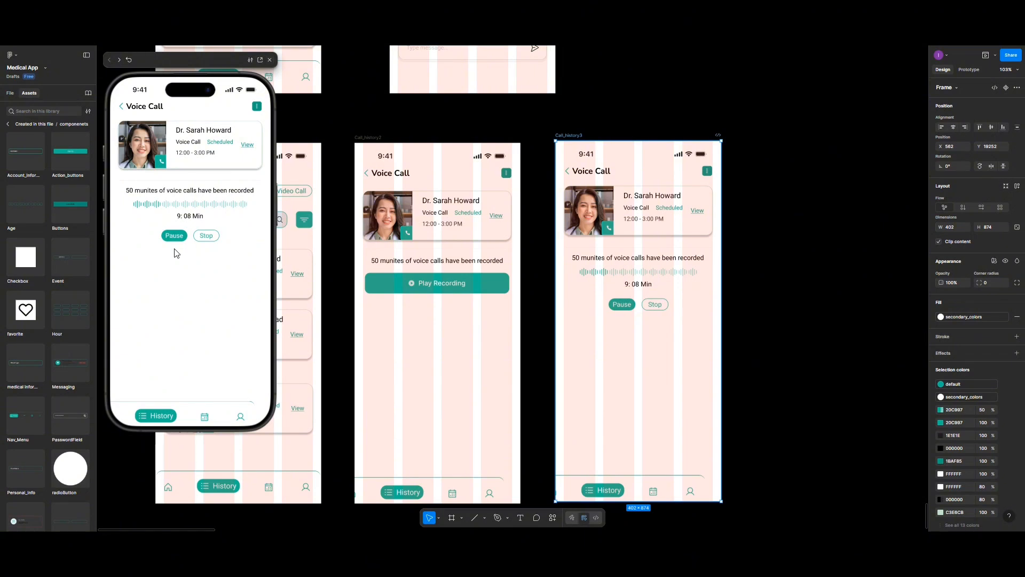
left_click(270, 60)
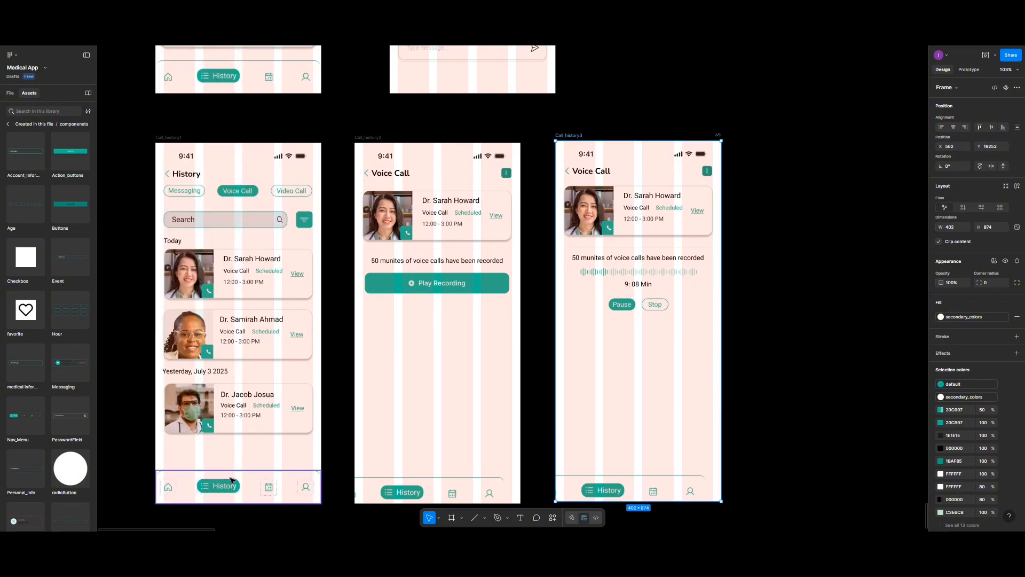
Align the navigation menu in Call_history2 to the bottom edge of its frame and centre it horizontally
left_click(254, 487)
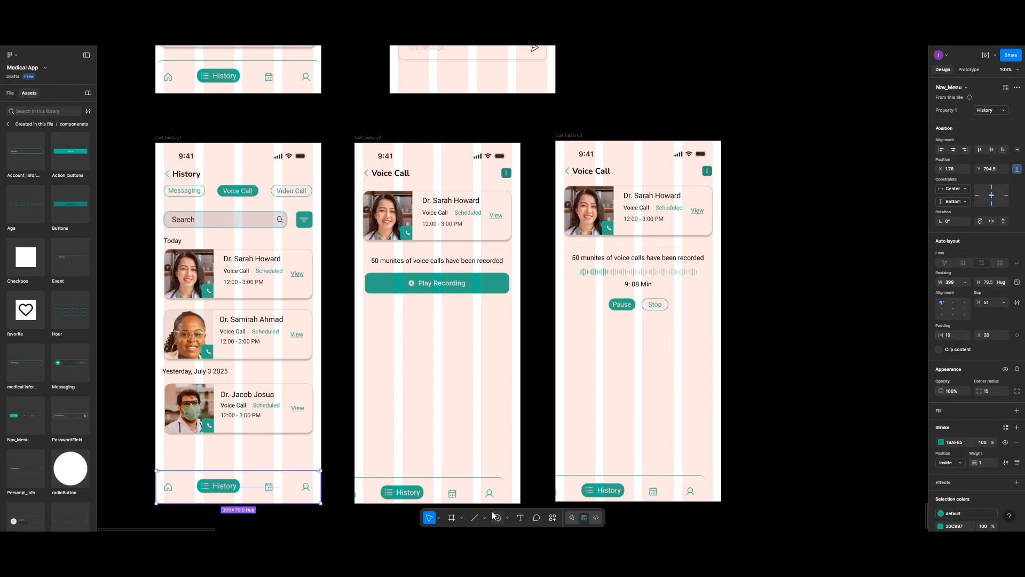
left_click(479, 491)
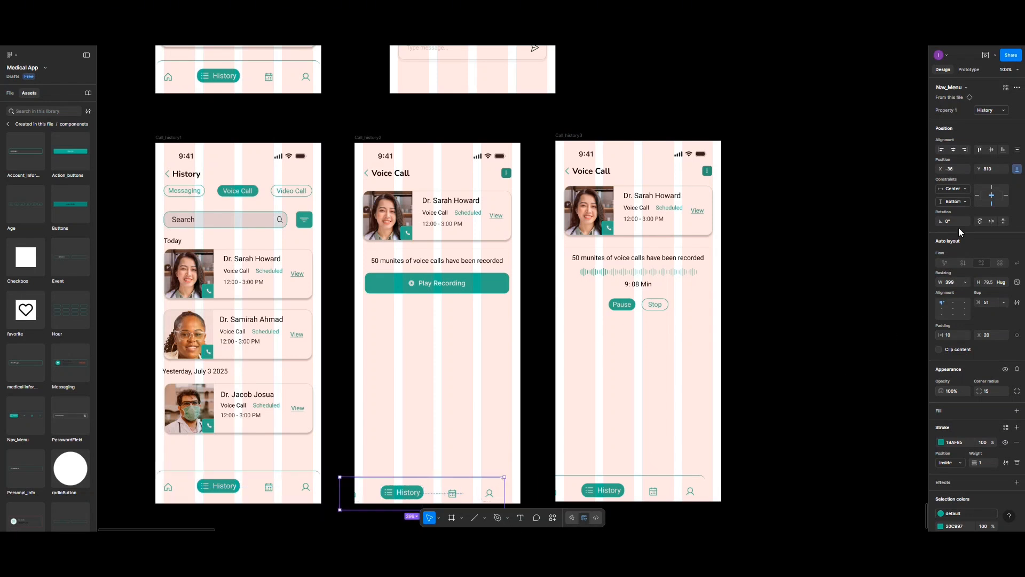
left_click(1002, 149)
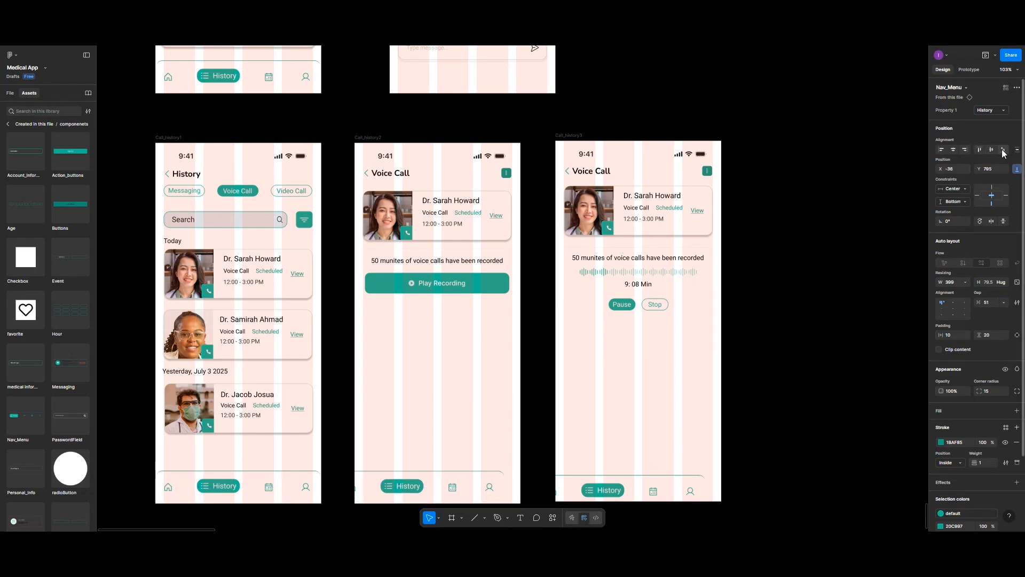
left_click(953, 150)
Snap Call_history3's navigation menu to the frame's bottom edge and centre it horizontally
left_click(654, 480)
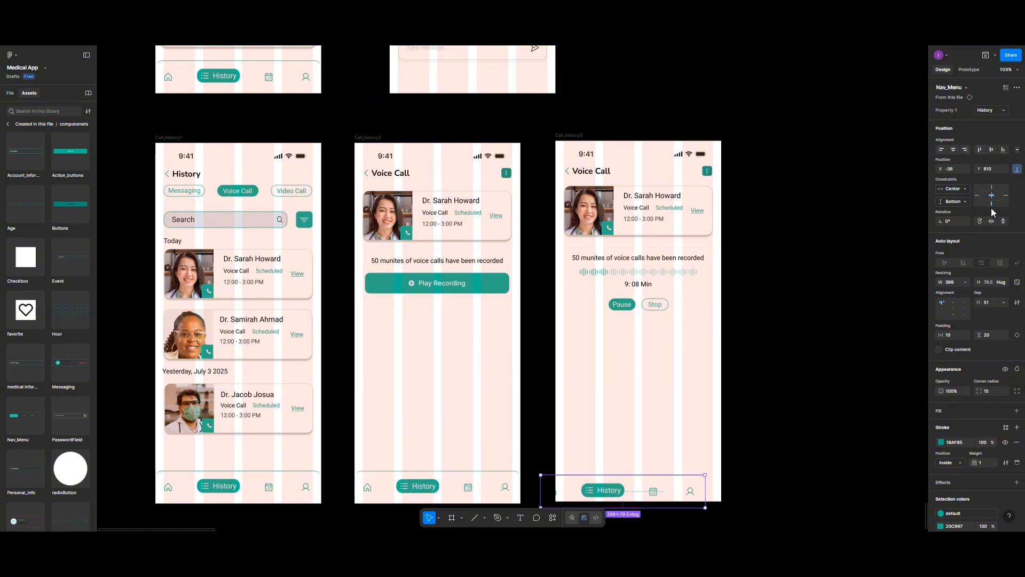
left_click(1001, 149)
left_click(953, 150)
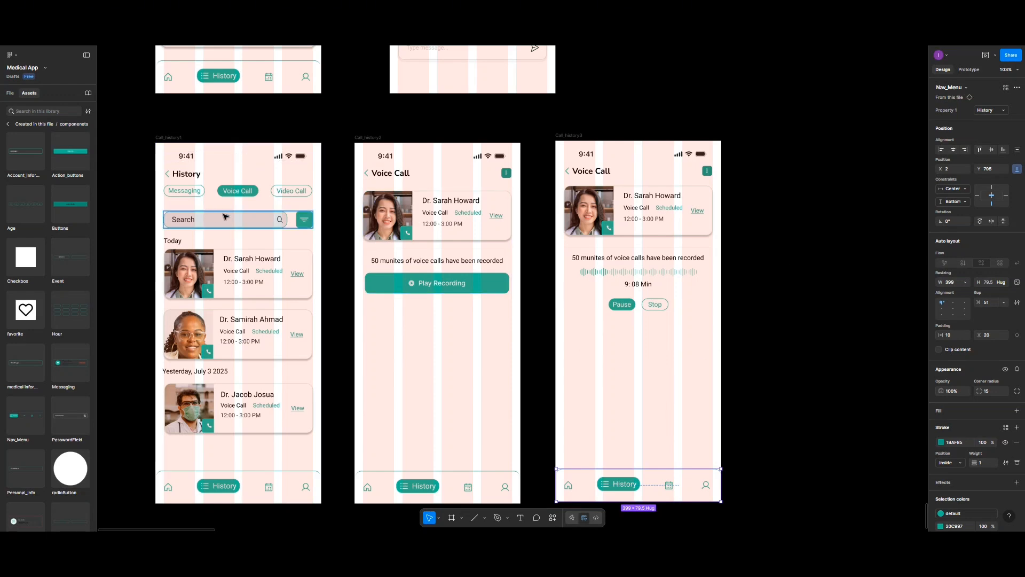
scroll(370, 298, "up", 1)
scroll(369, 302, "down", 3)
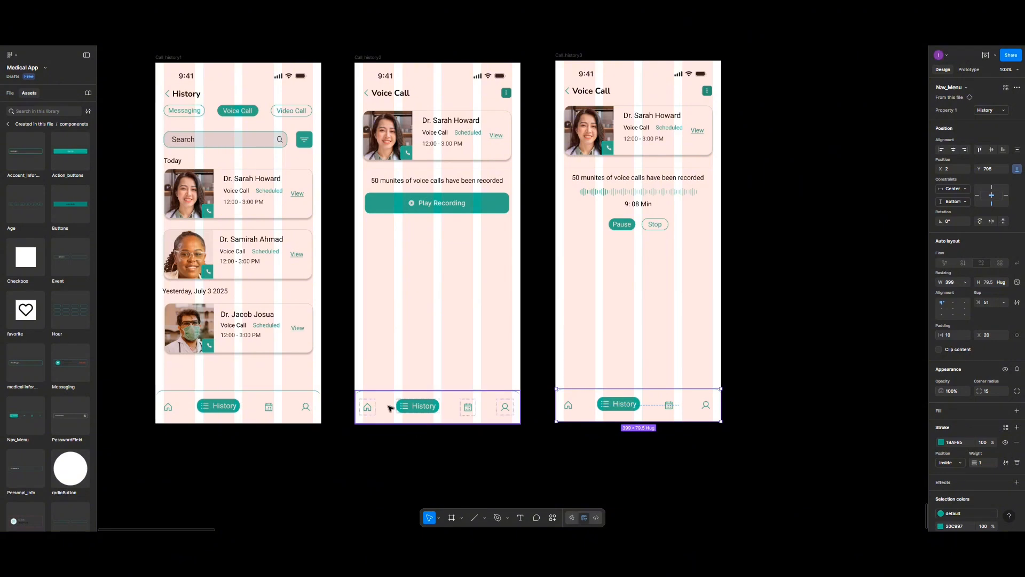
scroll(398, 383, "up", 2)
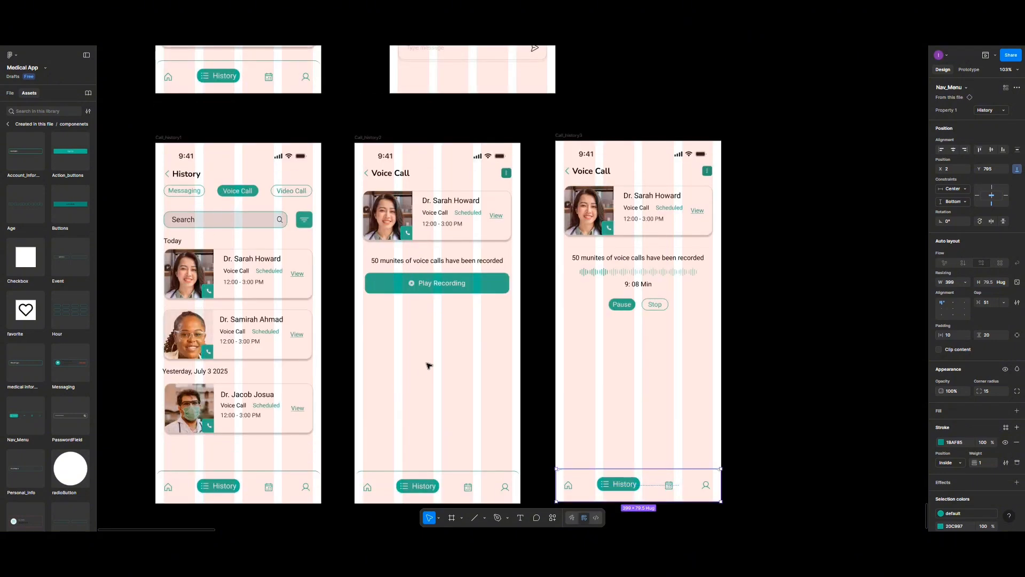
scroll(429, 362, "down", 3)
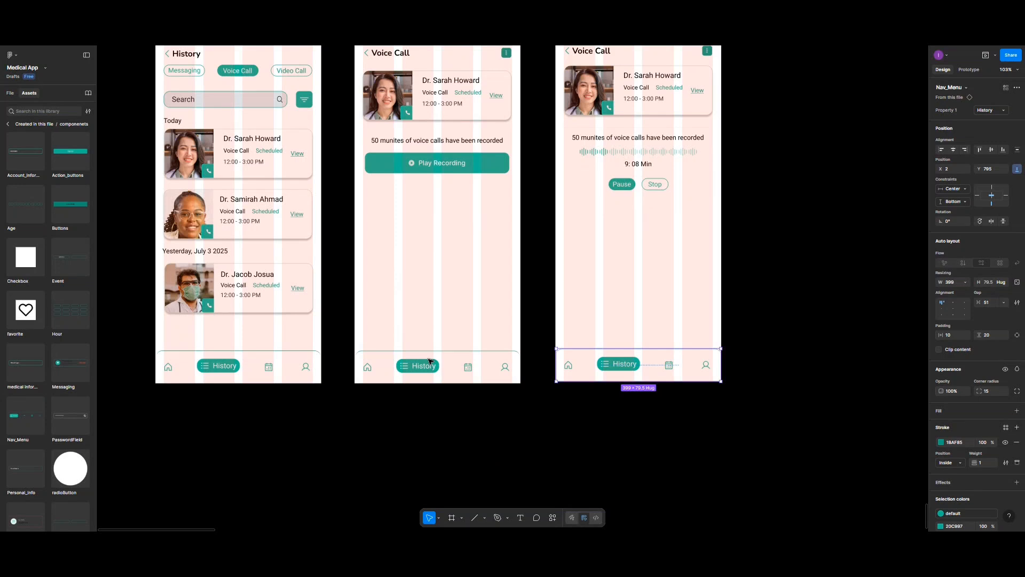